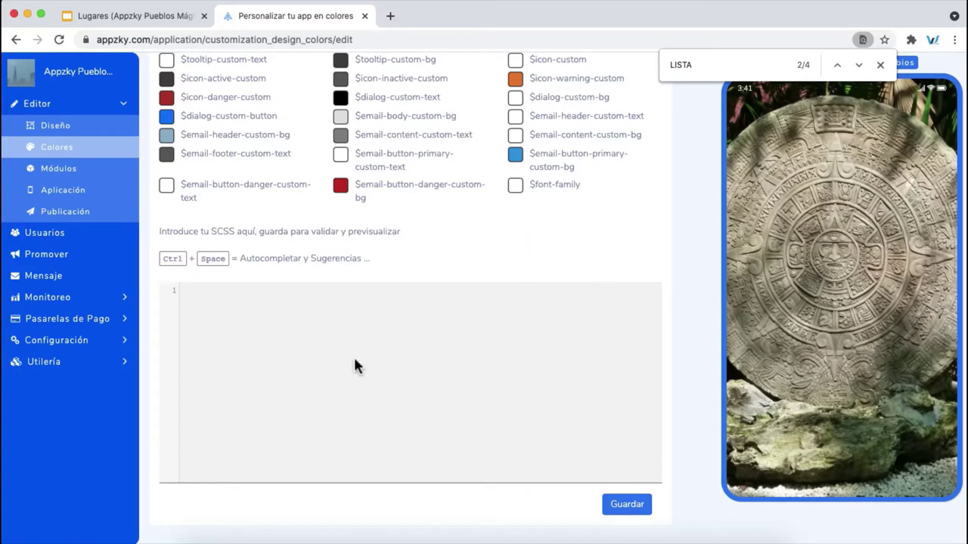
scroll(333, 264, up, 20)
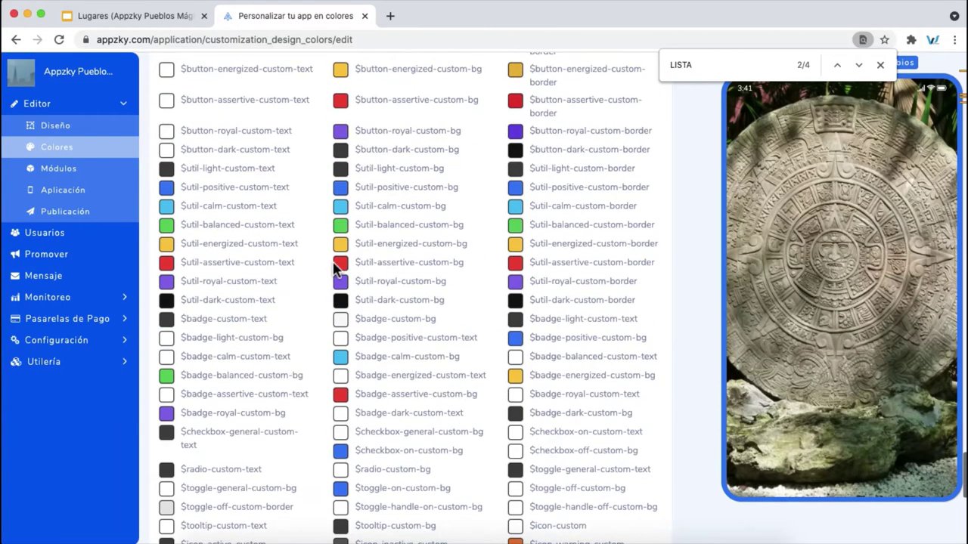
scroll(333, 264, up, 10)
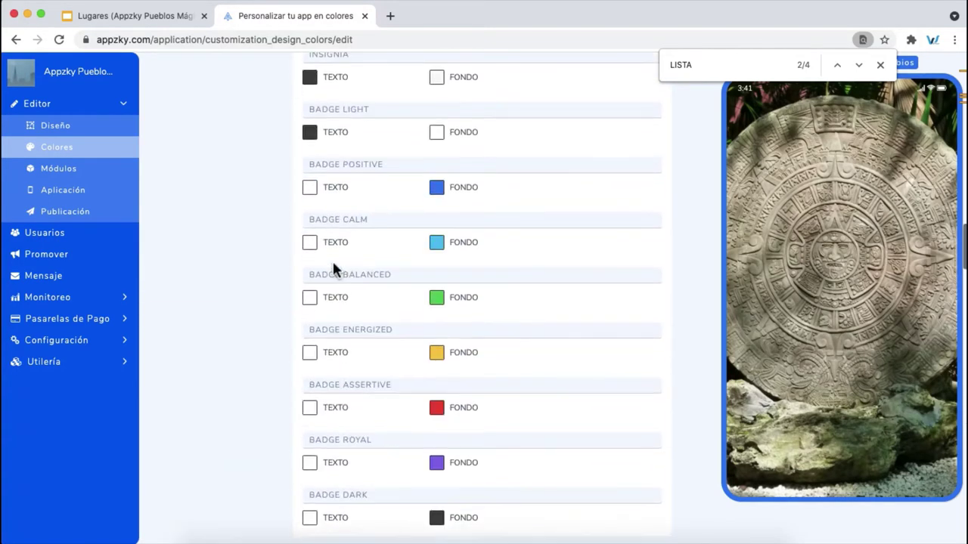
scroll(333, 264, up, 15)
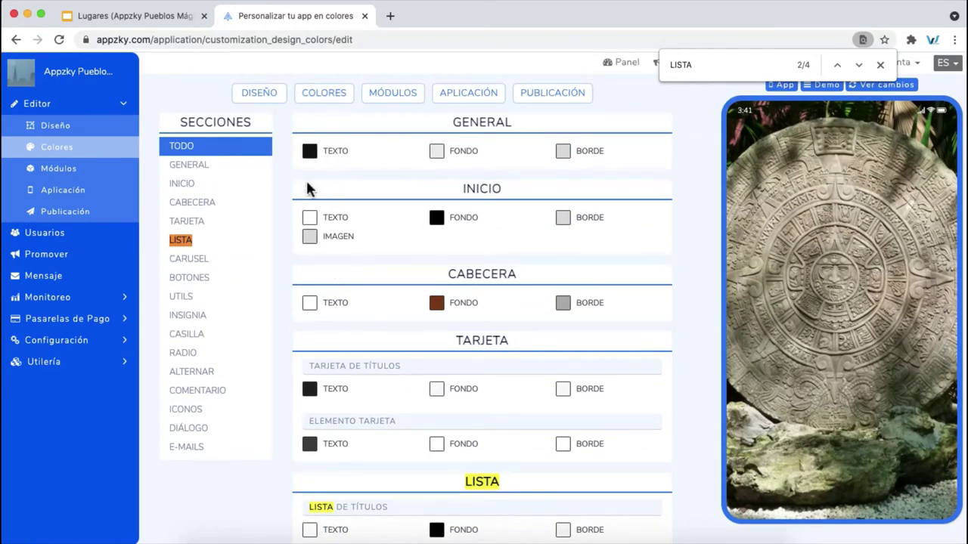
Open the Google Cloud Platform console beside the slides and start a new project
click(189, 16)
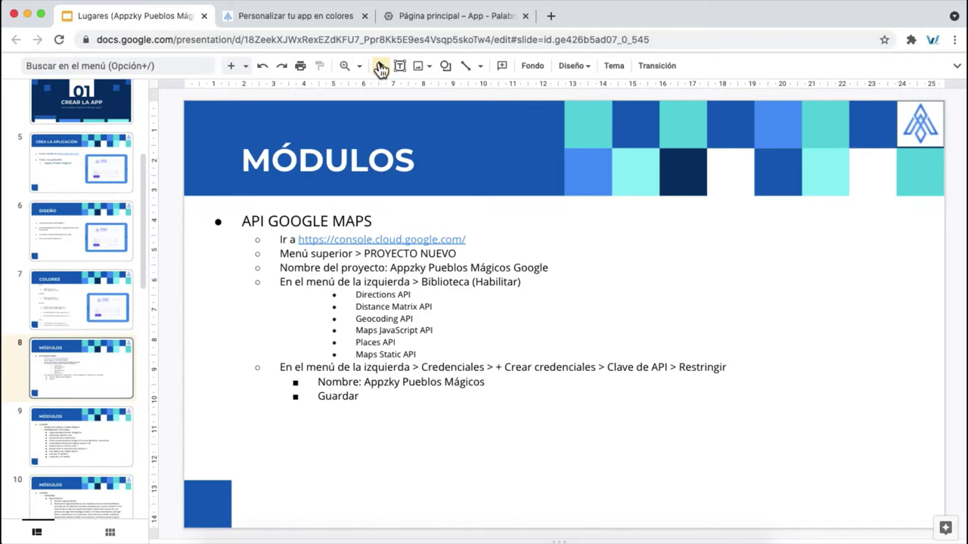
drag(404, 15, 181, 30)
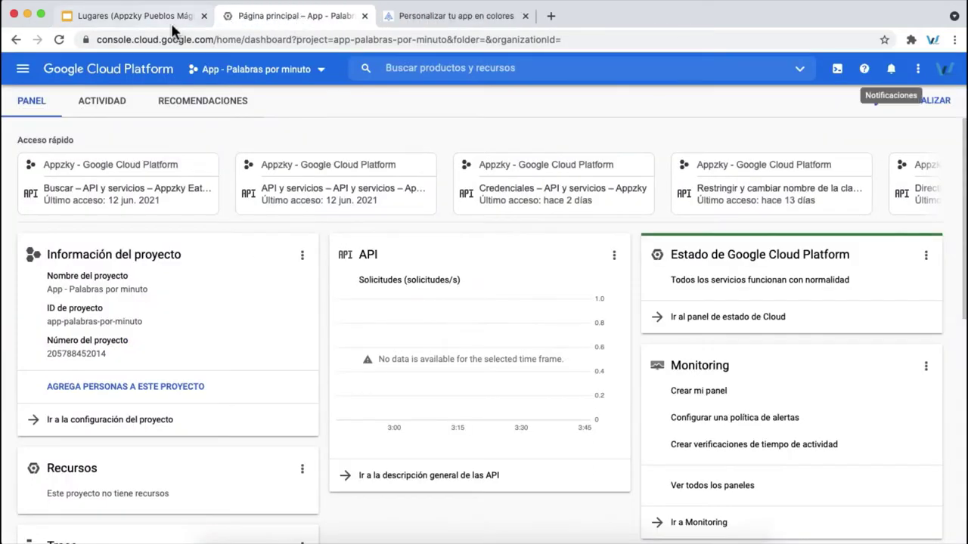
click(164, 20)
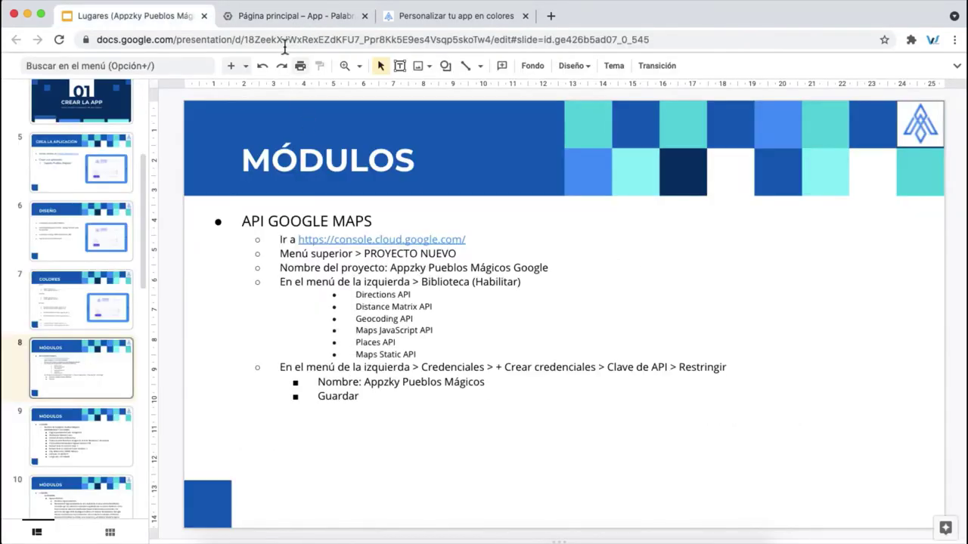
click(287, 16)
click(321, 69)
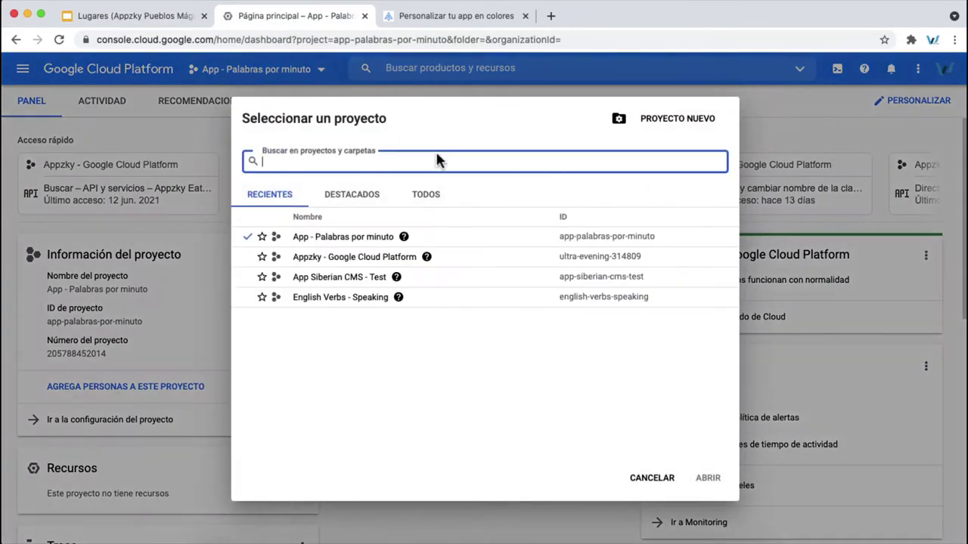
click(662, 127)
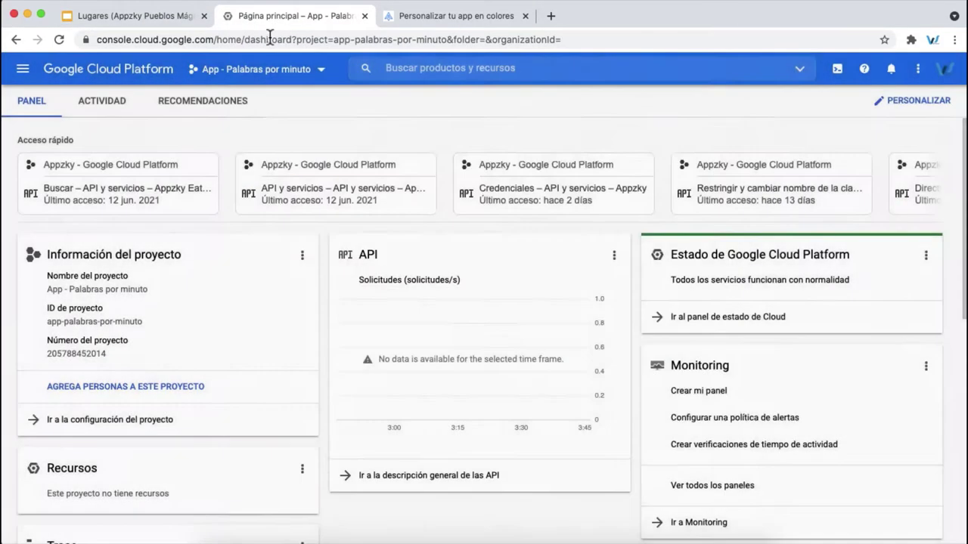
Copy the project name Appzky Pueblos Mágicos Google from the slide into the new project and try to create it
click(162, 15)
drag(397, 269, 527, 271)
key(super+c)
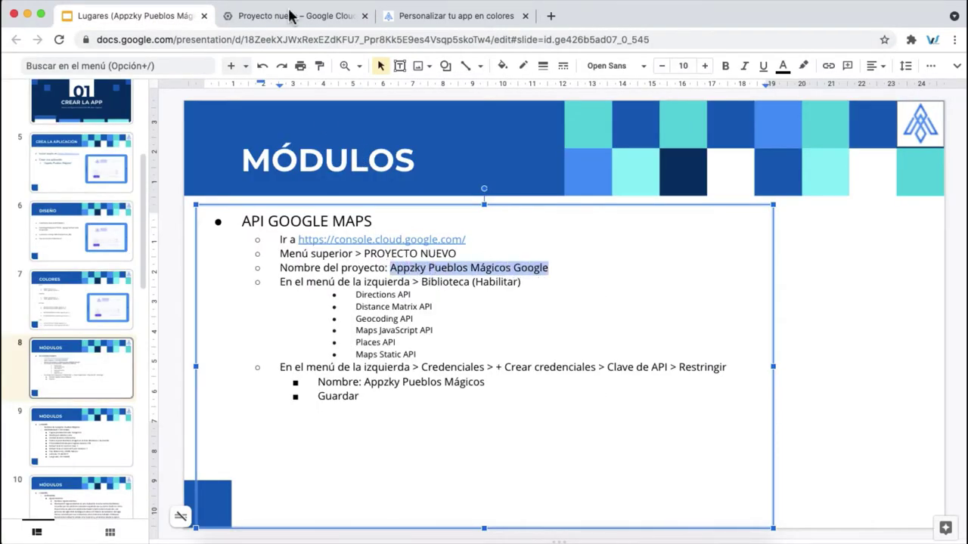
click(290, 15)
key(super+v)
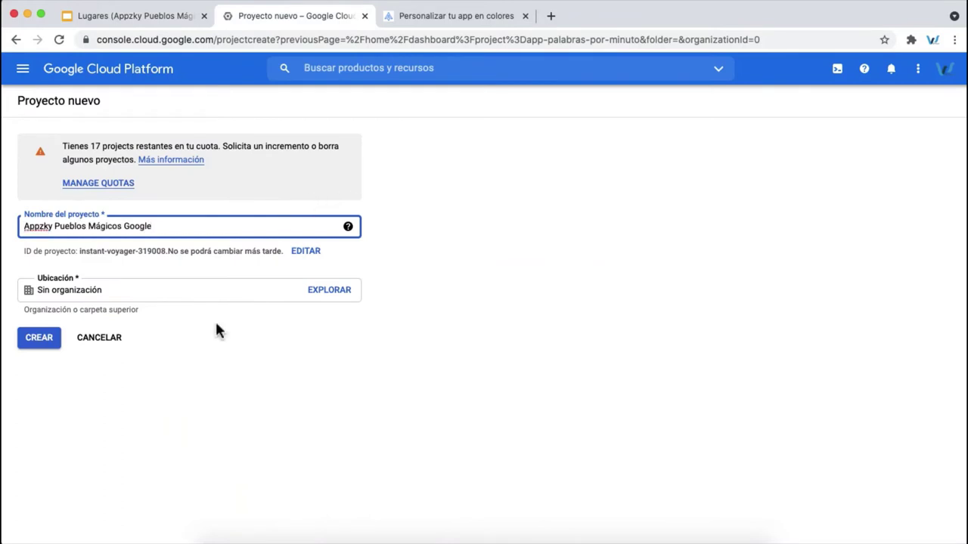
click(46, 338)
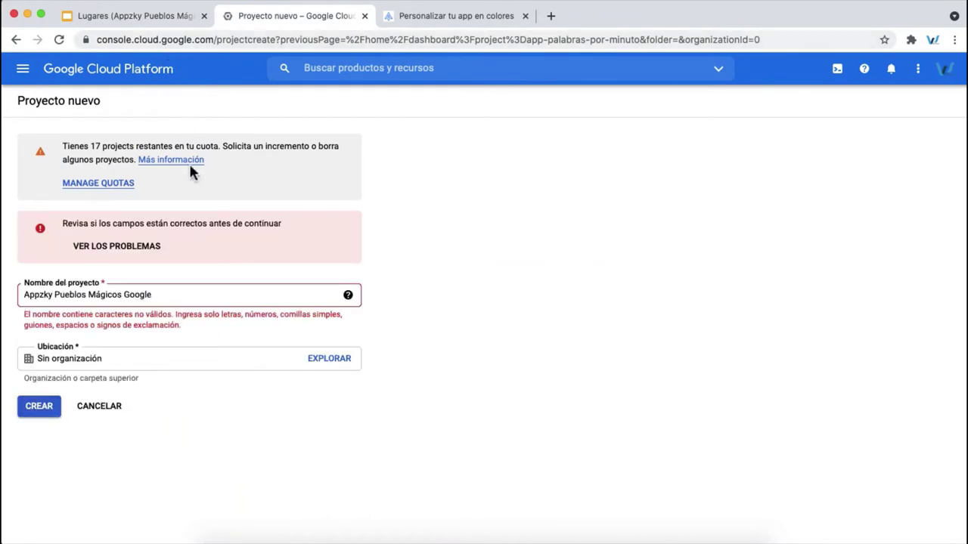
Correct the project name to Appzky Pueblos Magicos Google, without the accent, and create the project
click(106, 295)
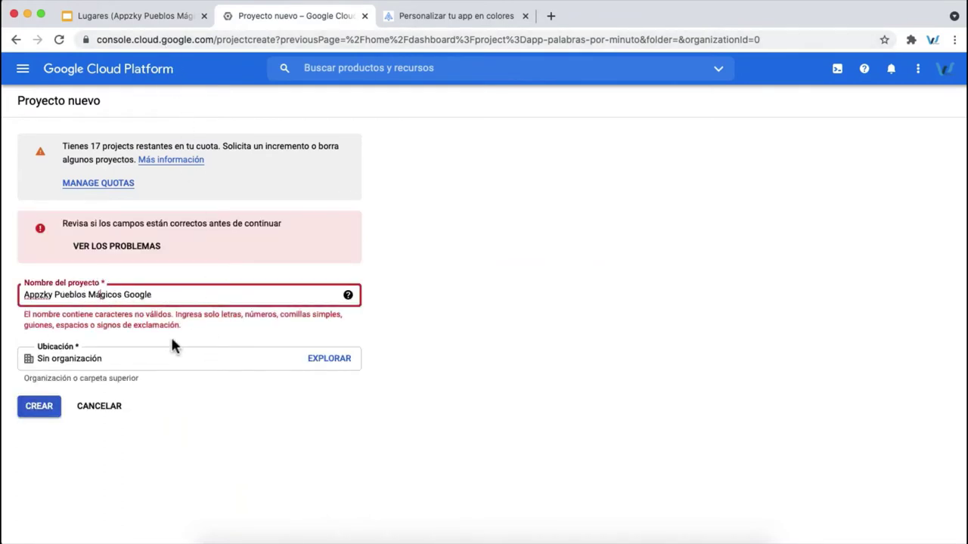
key(BackSpace)
text(a)
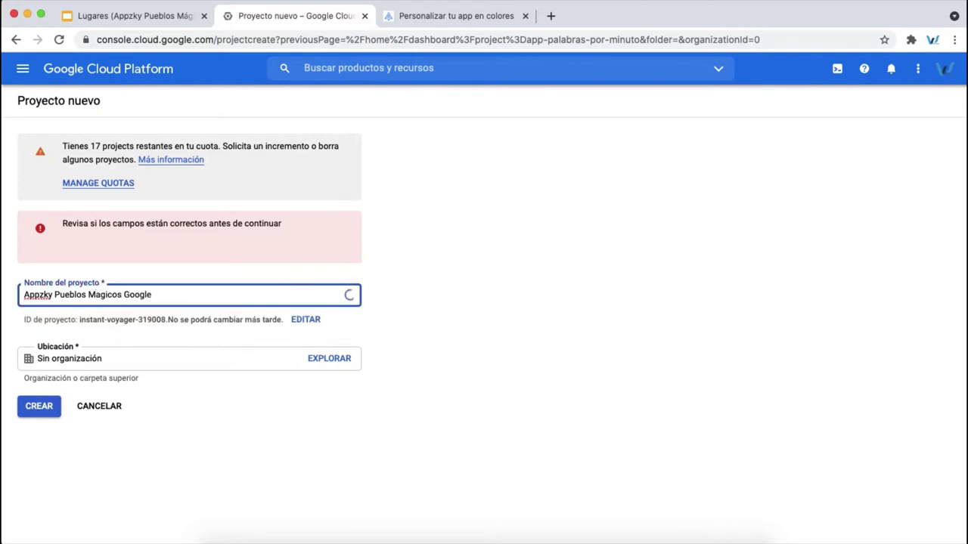
triple_click(120, 295)
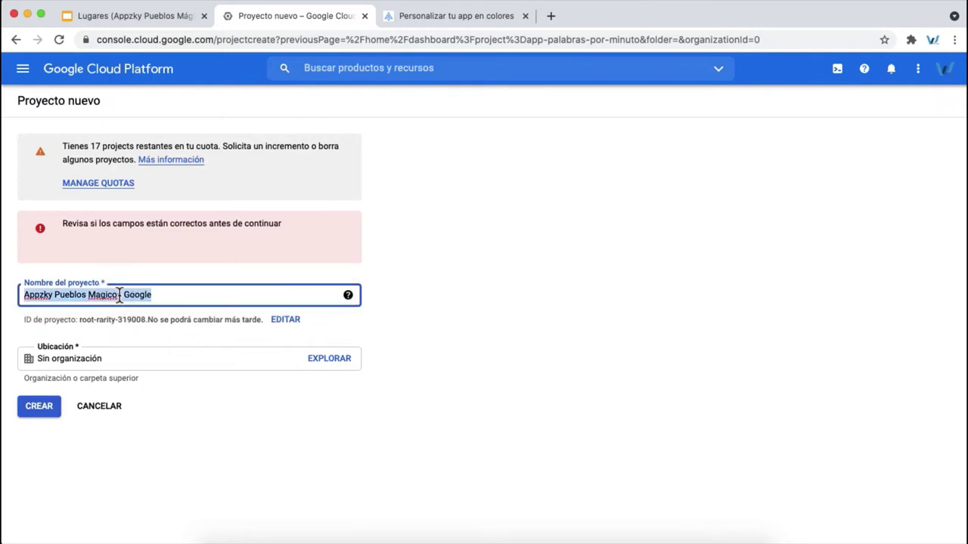
click(47, 417)
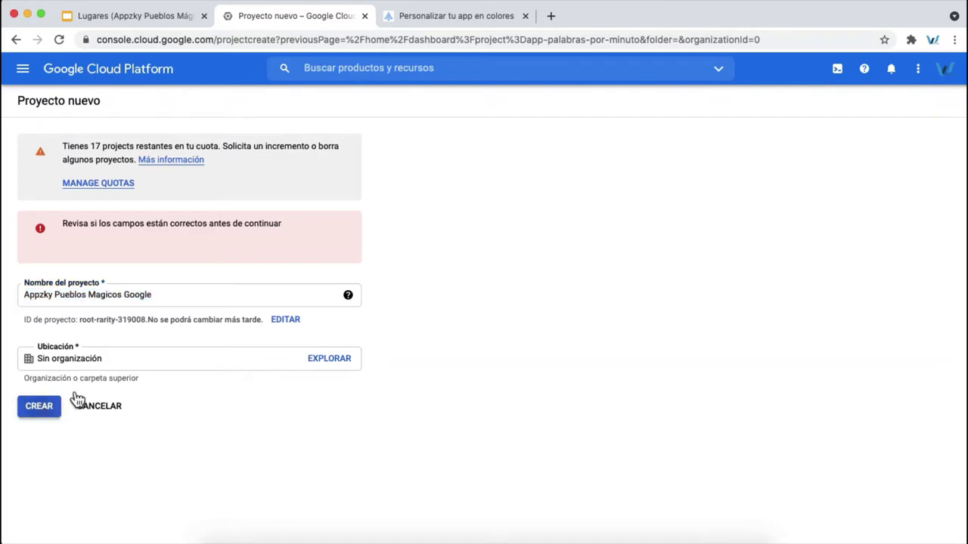
Replace the project name on the MÓDULOS slide with Appzky Pueblos Magicos Google
click(170, 16)
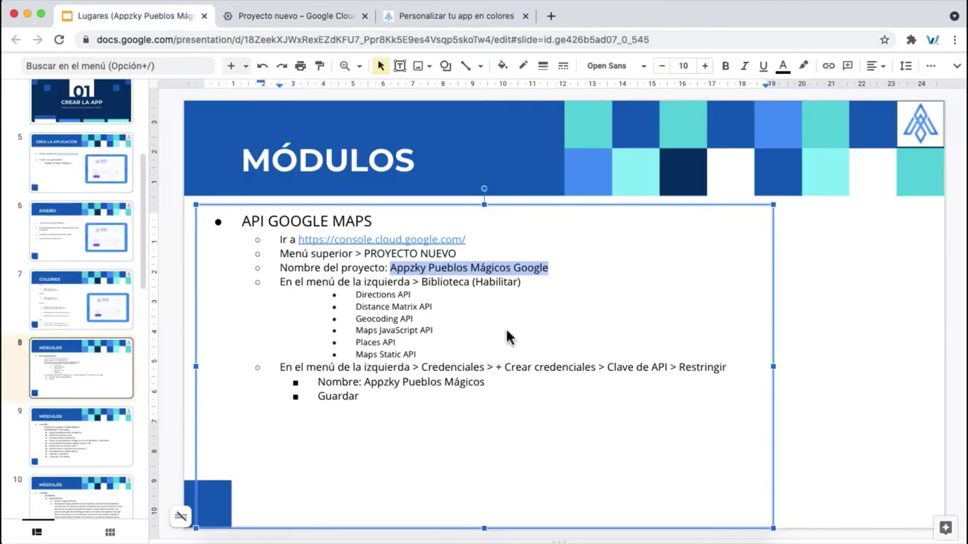
key(Right)
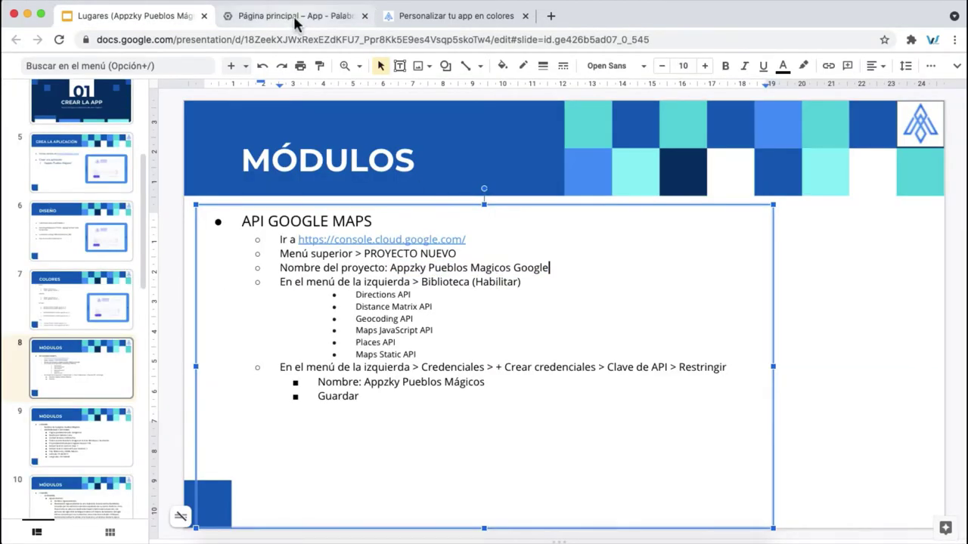
Switch the Google Cloud console to the Appzky Pueblos Magicos Google project
click(292, 18)
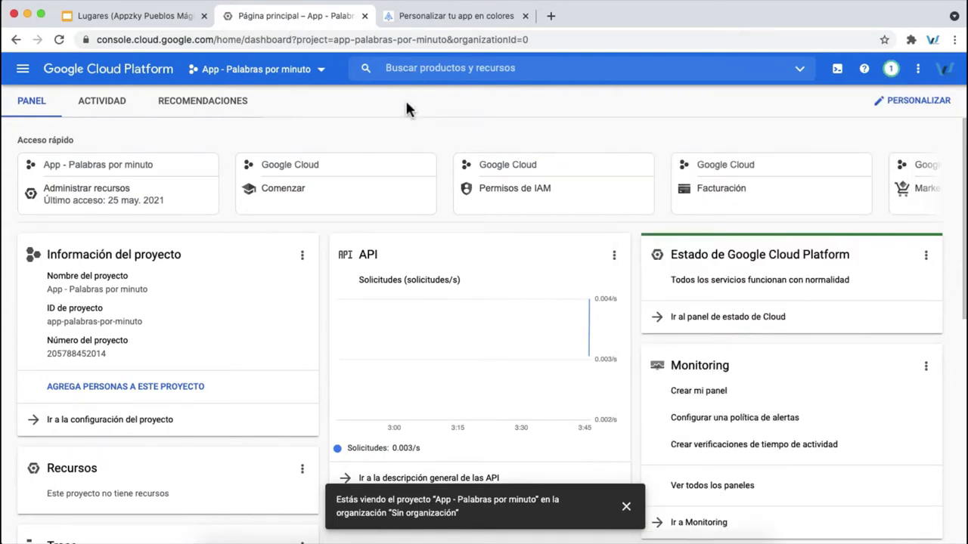
click(253, 68)
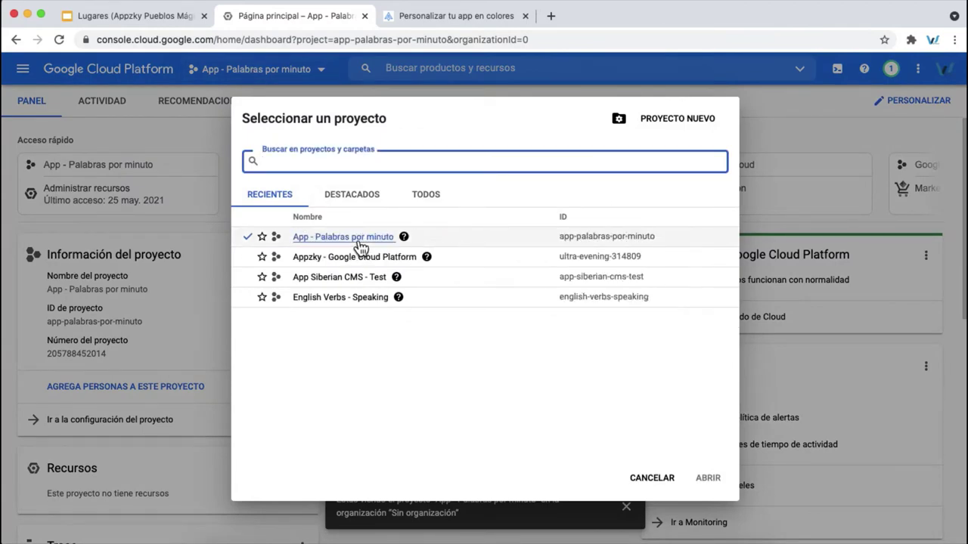
click(355, 239)
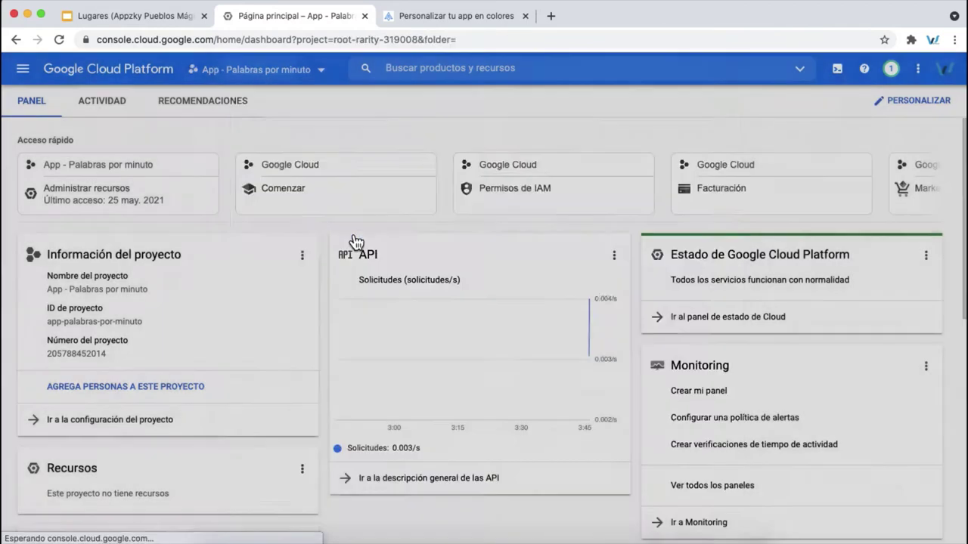
Review the list of APIs to enable on the MÓDULOS slide and open the project's API library in Google Cloud
click(173, 20)
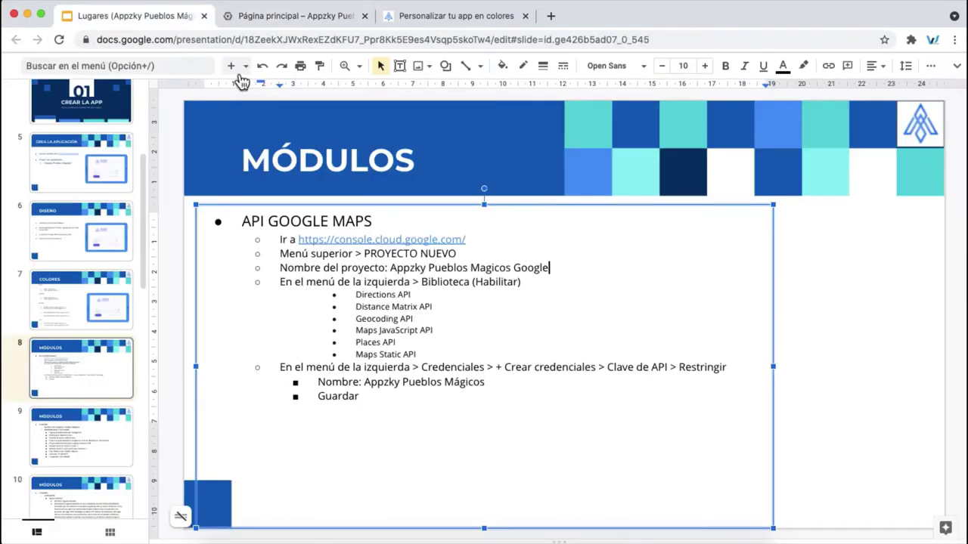
click(415, 330)
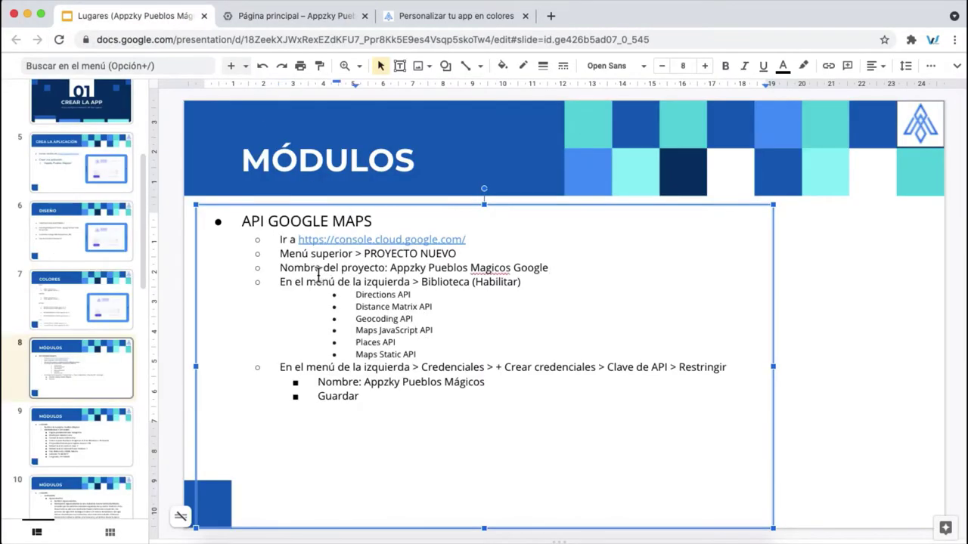
drag(287, 285, 423, 357)
click(434, 355)
double_click(374, 294)
click(294, 21)
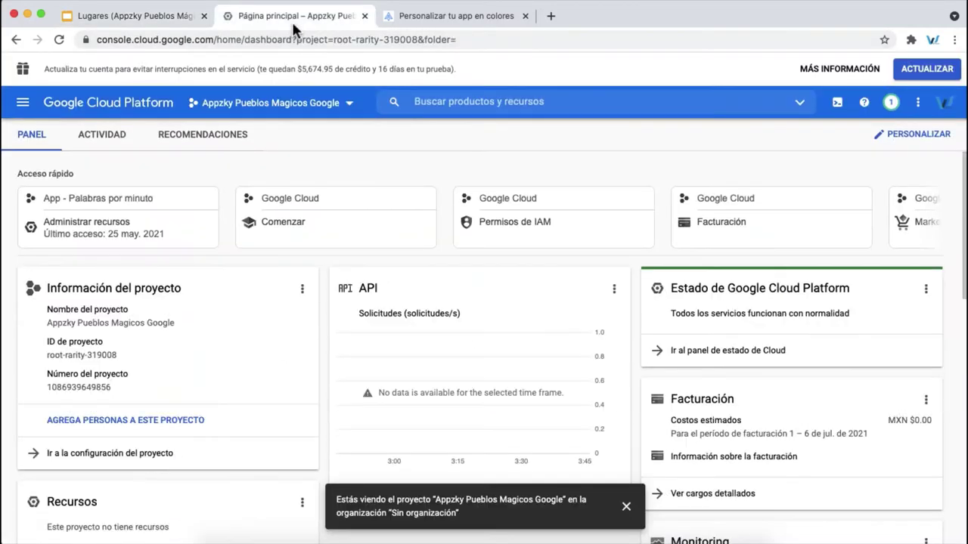
click(30, 110)
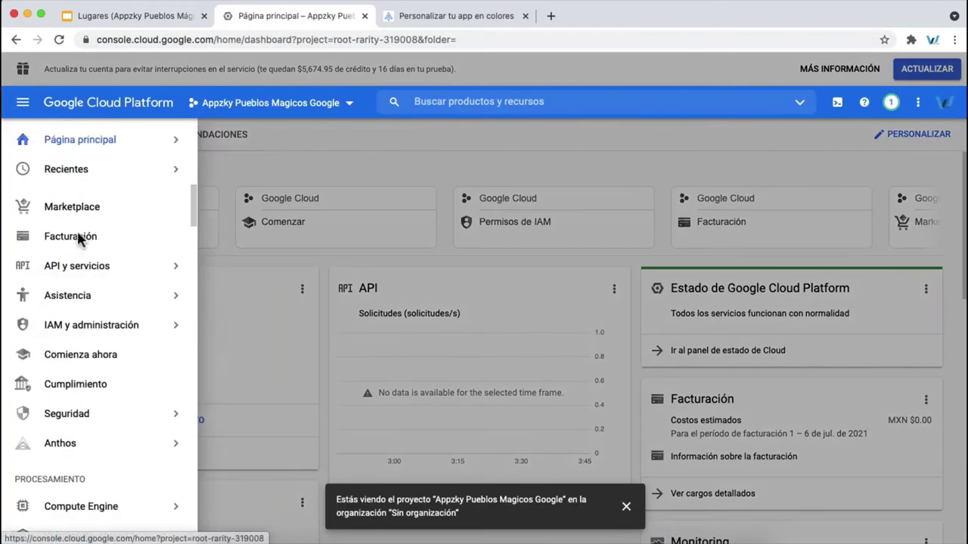
mouse_move(143, 268)
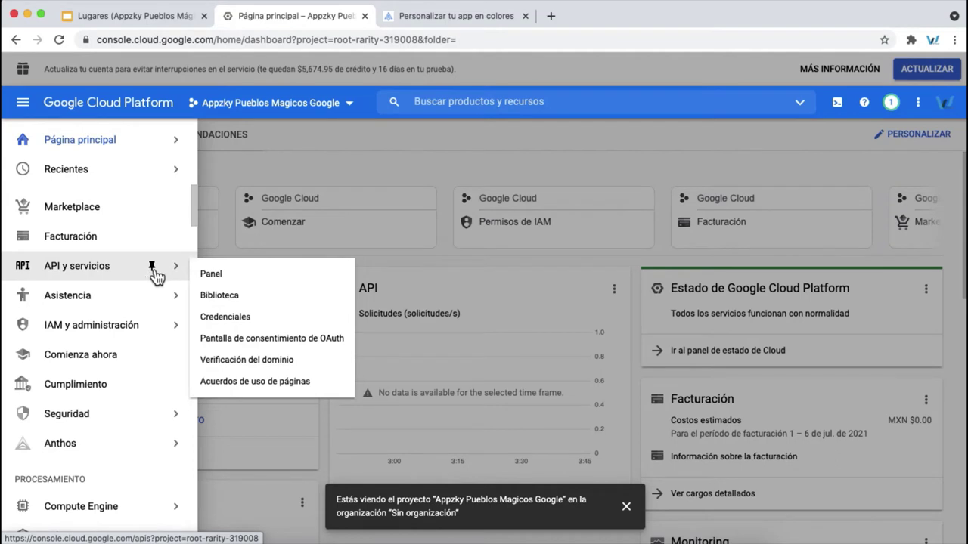
click(232, 297)
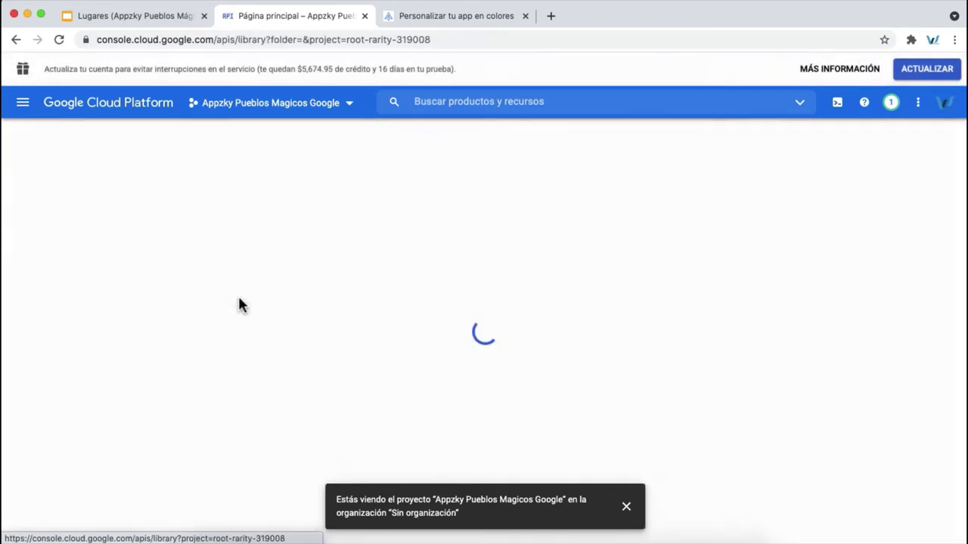
Search the API library for Directions API, using the name from the slide, and enable it for the project
click(173, 21)
drag(355, 295, 406, 296)
key(ctrl+c)
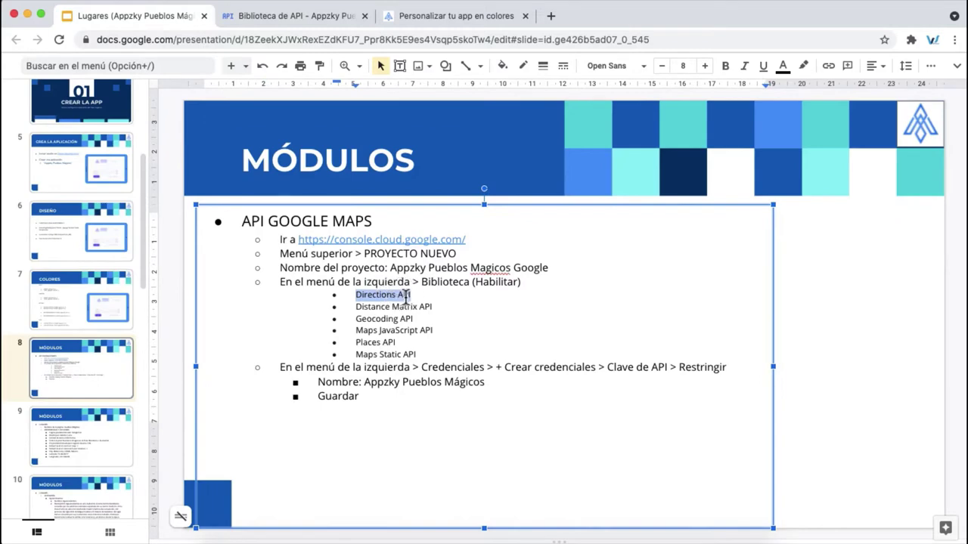
key(ctrl+Tab)
click(332, 242)
key(ctrl+v)
key(Return)
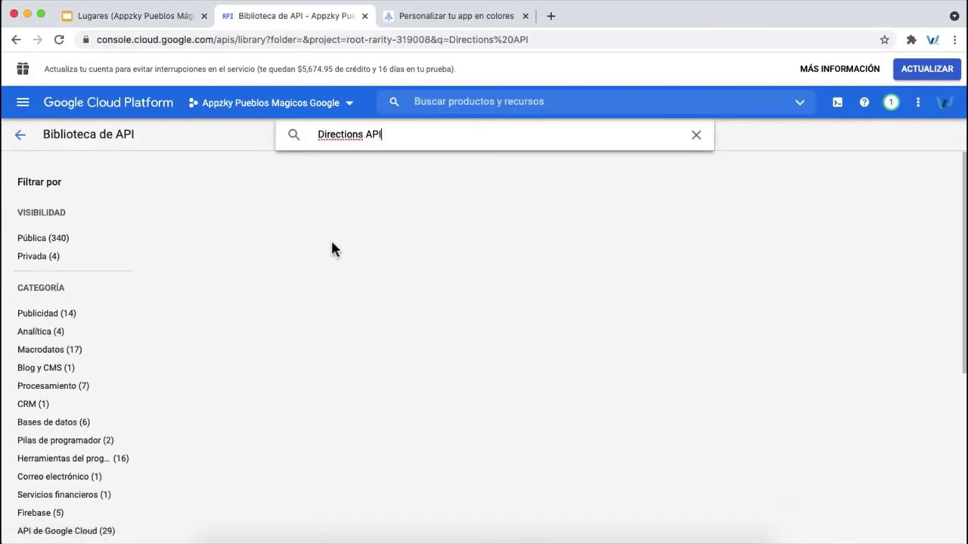
click(342, 243)
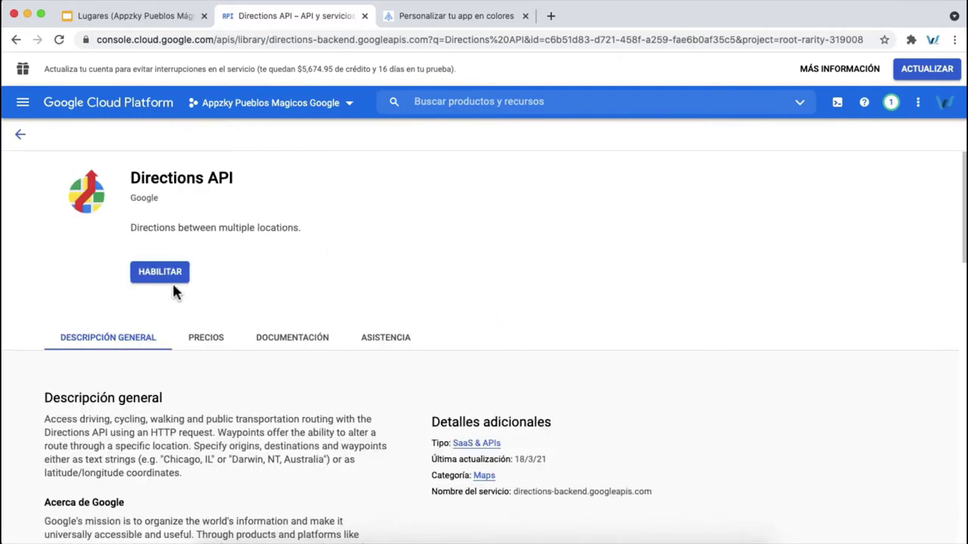
click(166, 276)
Copy the name Distance Matrix API from the MÓDULOS slide and return to the API library search in Google Cloud
click(163, 18)
drag(356, 306, 428, 308)
key(ctrl+Tab)
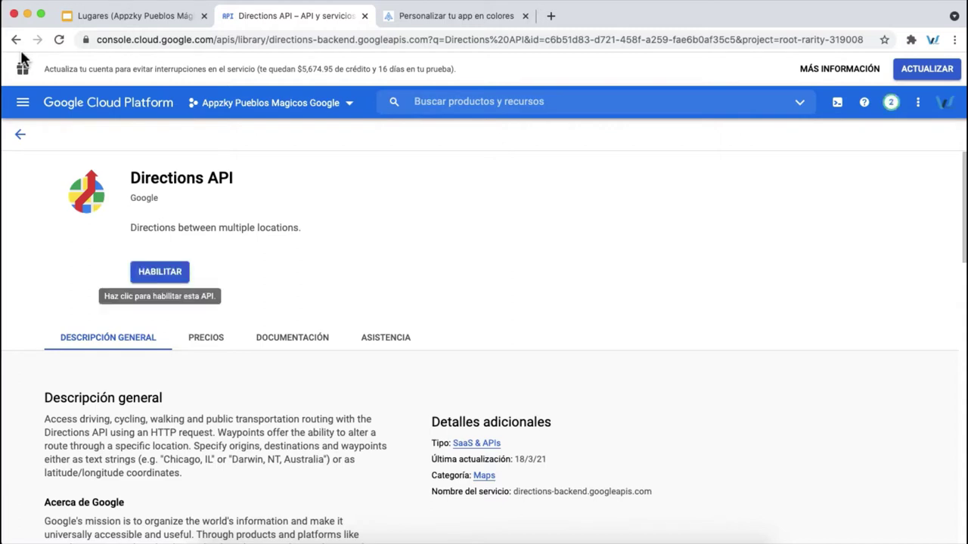
click(158, 270)
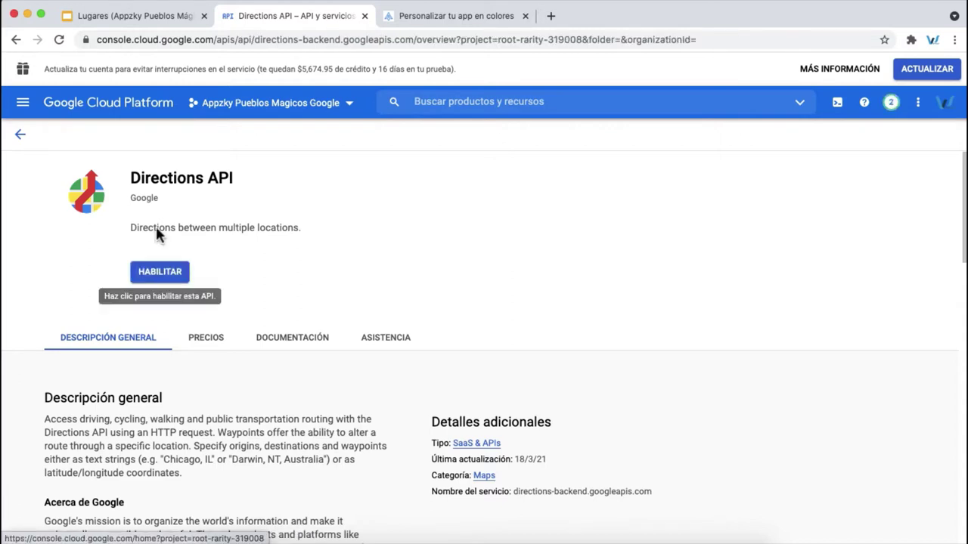
click(16, 44)
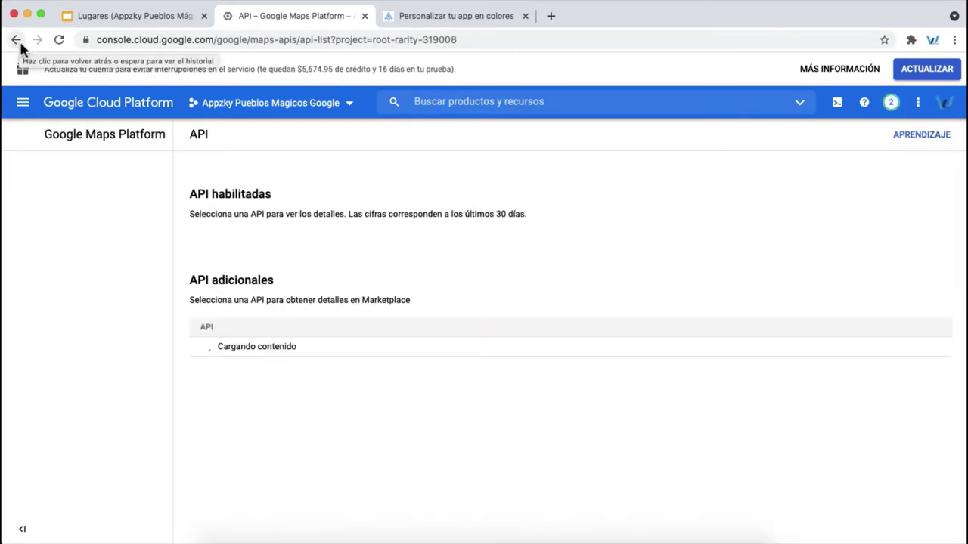
click(17, 43)
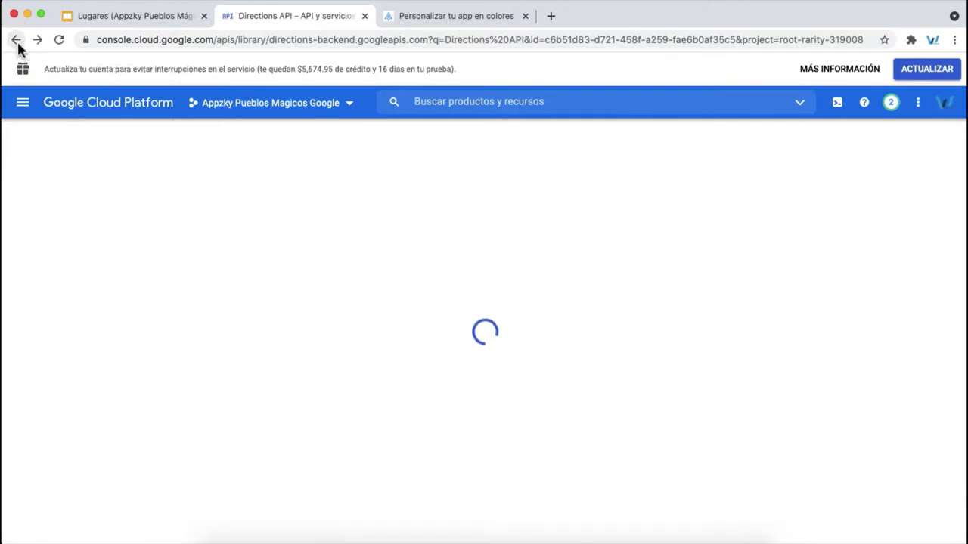
click(16, 42)
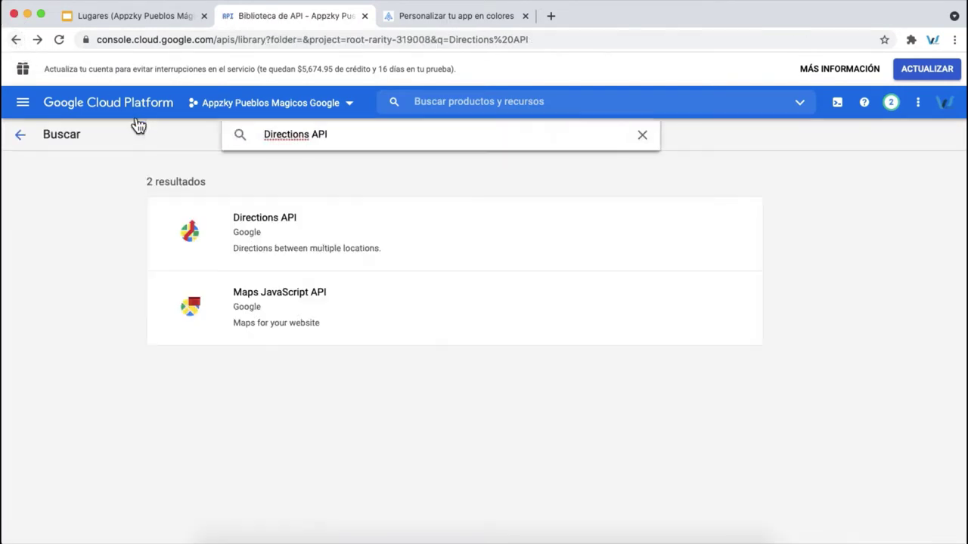
Search the API library for Distance Matrix API and enable it for the project
triple_click(270, 134)
text(Distance Matrix API)
key(Return)
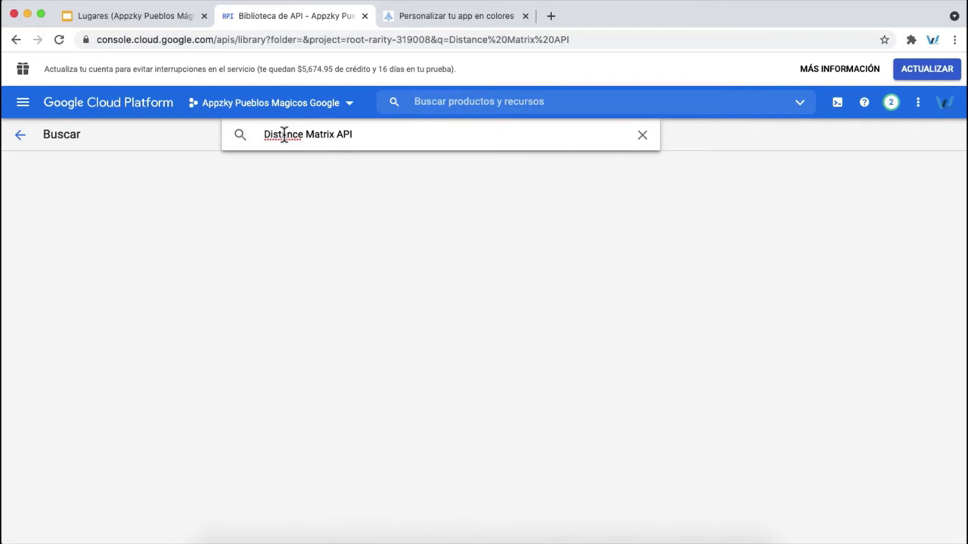
click(254, 226)
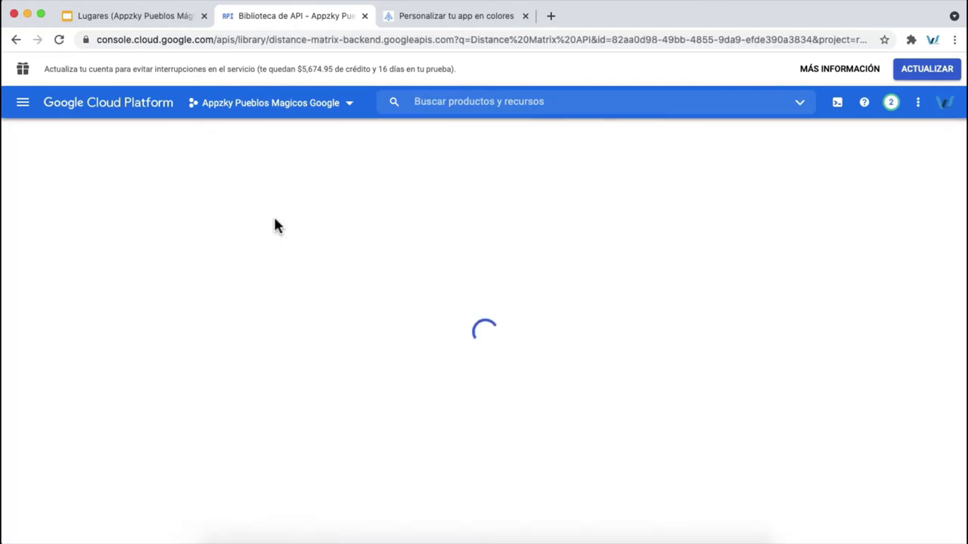
click(172, 282)
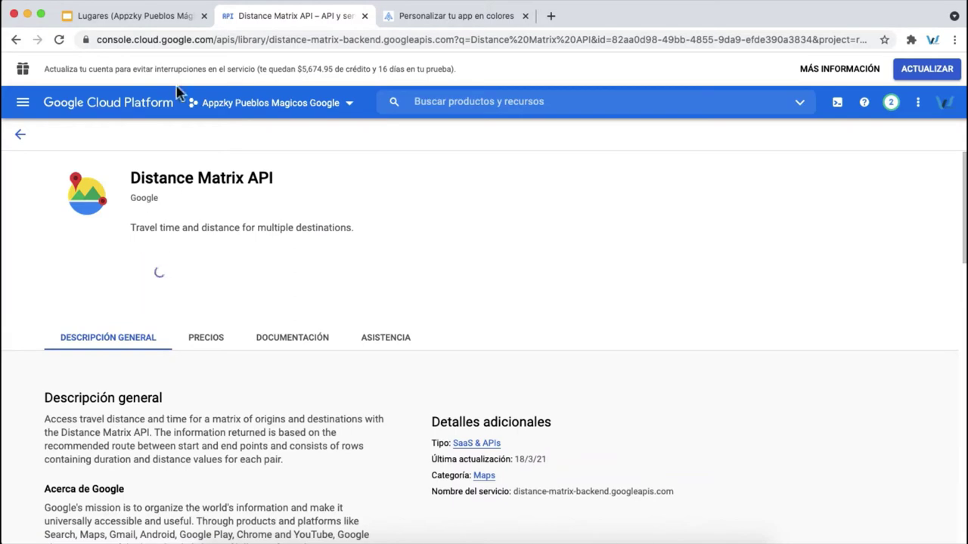
Copy the name Geocoding API from the MÓDULOS slide and return to the API library search in Google Cloud
click(163, 20)
drag(368, 319, 410, 320)
key(ctrl+c)
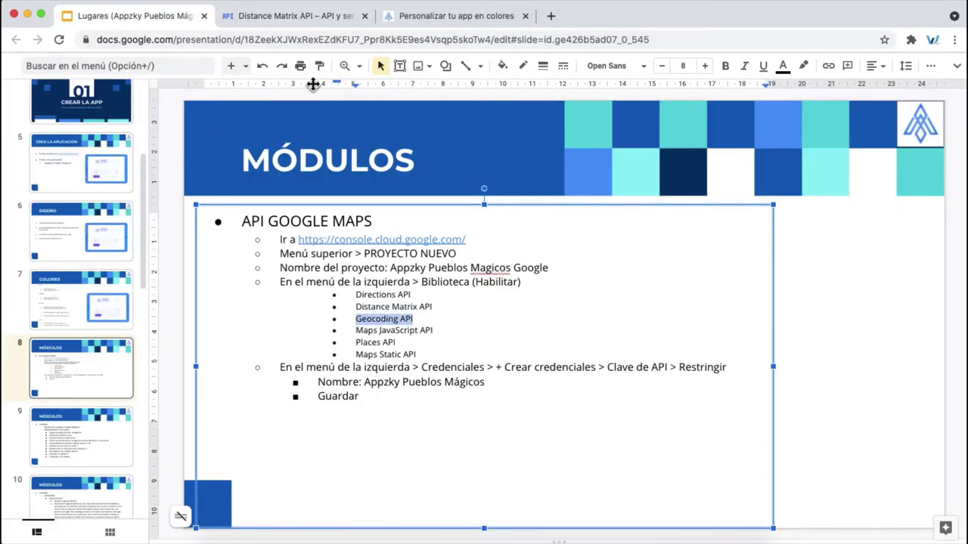
click(292, 16)
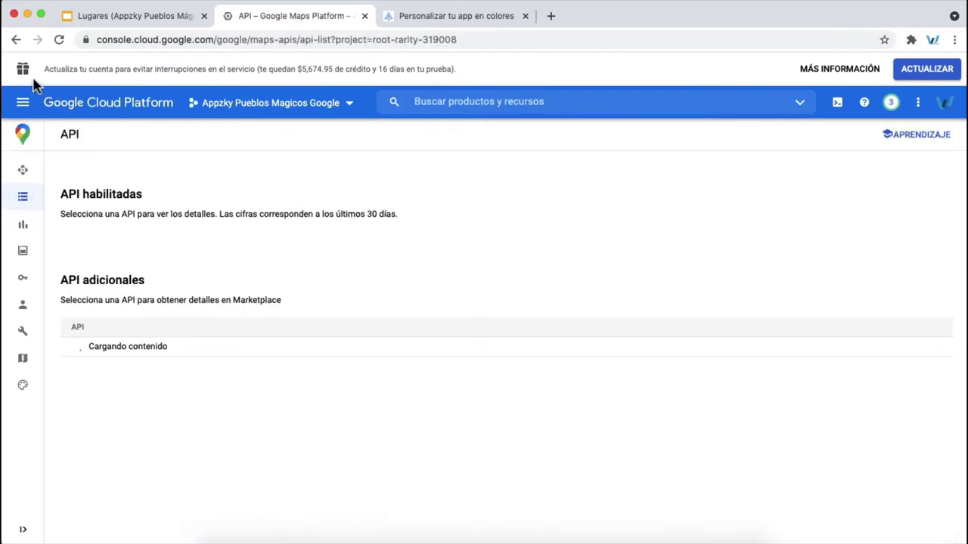
click(16, 40)
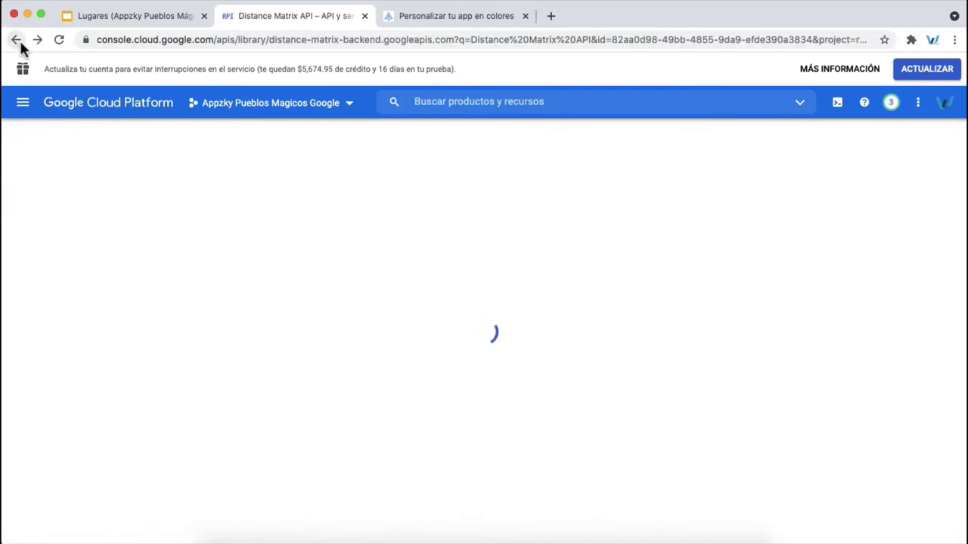
click(16, 41)
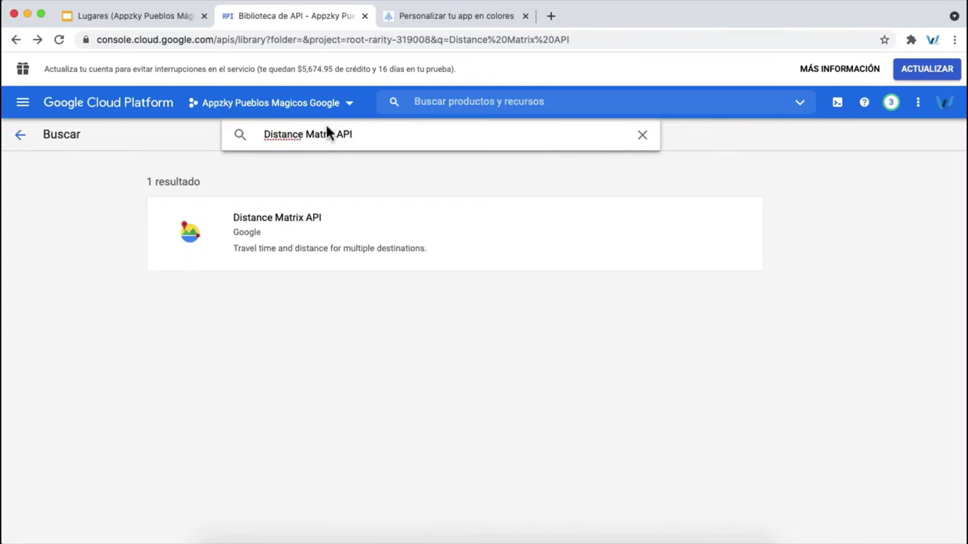
Search the API library for Geocoding API and enable it for the project
triple_click(335, 135)
key(ctrl+v)
key(Return)
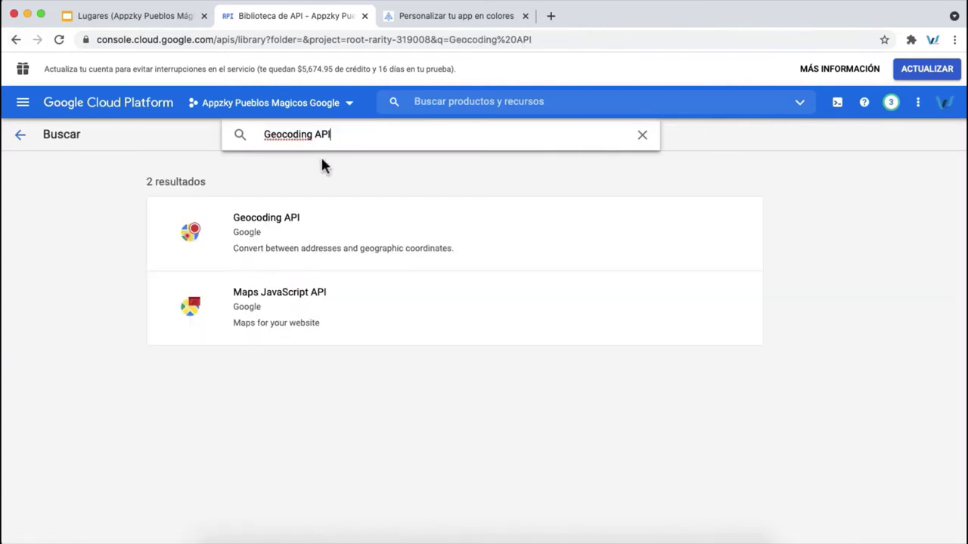
click(298, 229)
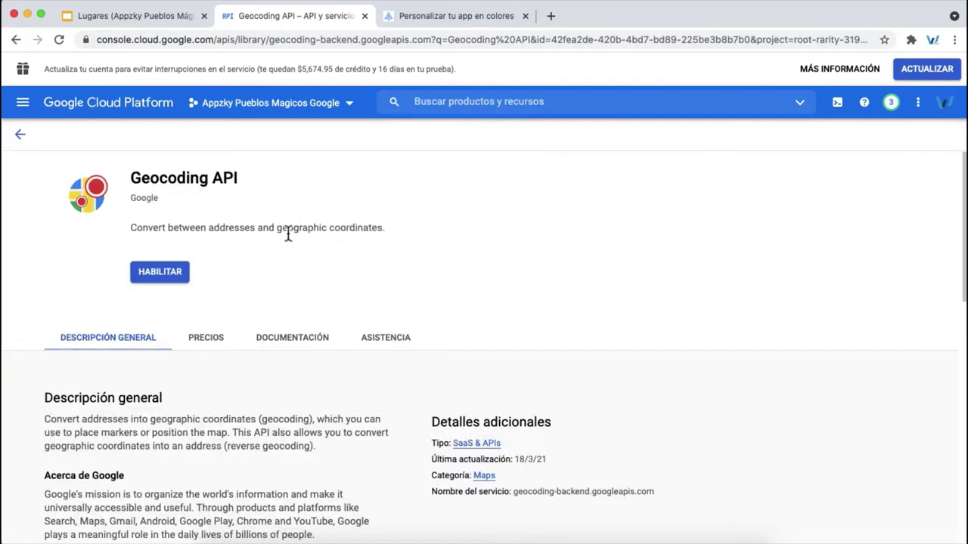
click(178, 277)
Copy the name Maps JavaScript API from the MÓDULOS slide and return to the API library search in Google Cloud
key(super+1)
drag(355, 330, 432, 331)
key(ctrl+c)
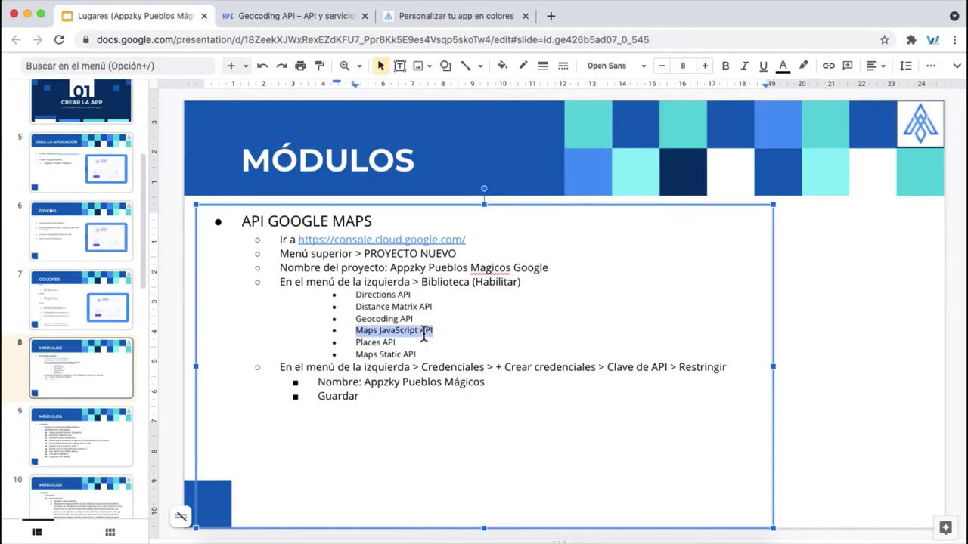
key(super+2)
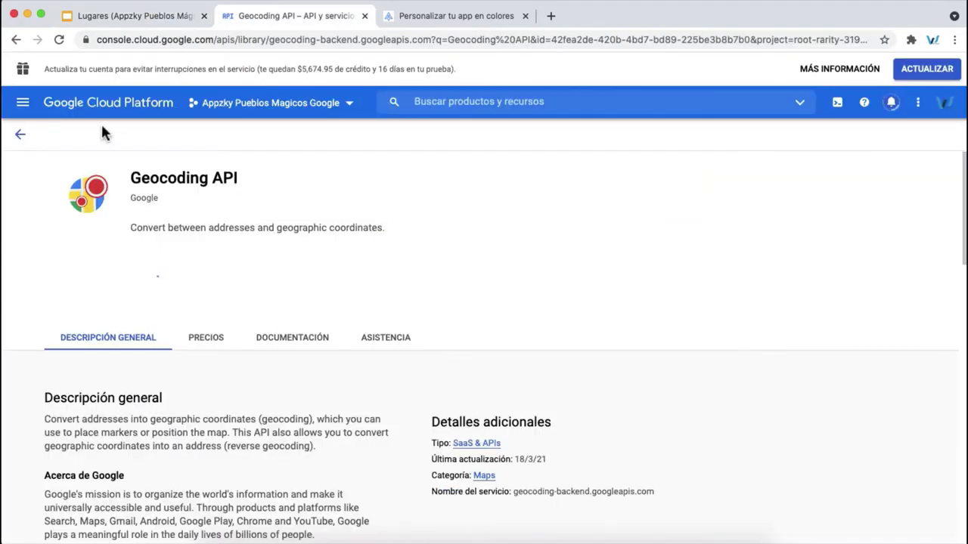
click(17, 41)
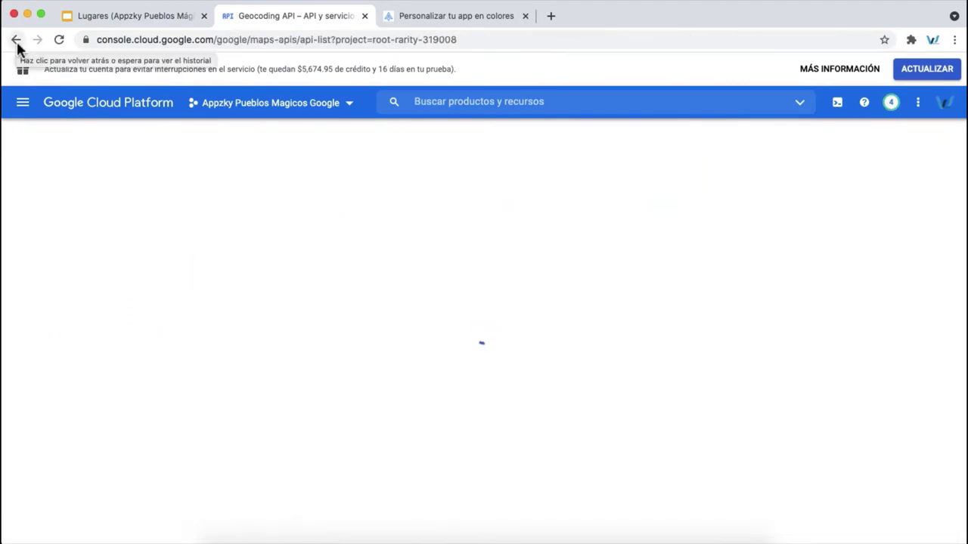
click(17, 41)
click(17, 41)
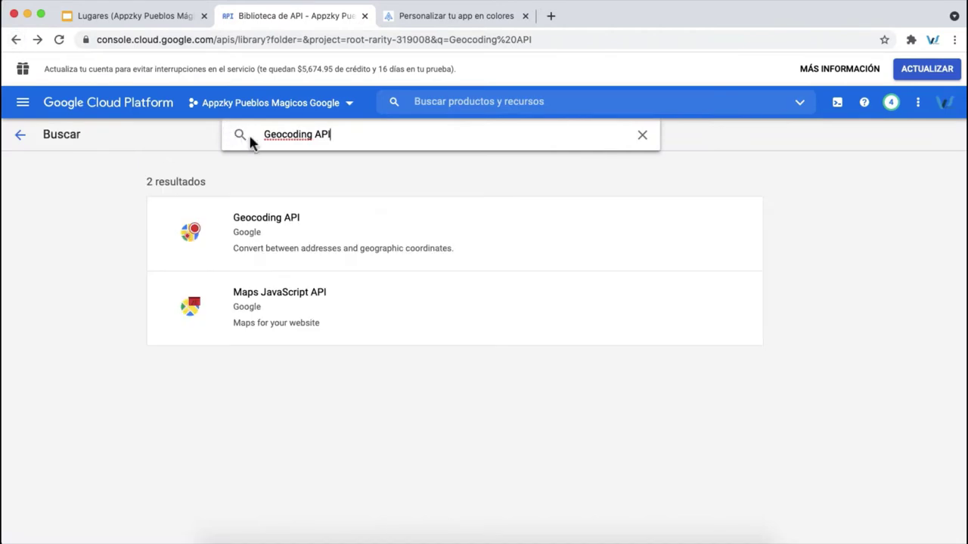
Search the API library for Maps JavaScript API and enable it for the project
triple_click(292, 141)
key(ctrl+v)
key(Return)
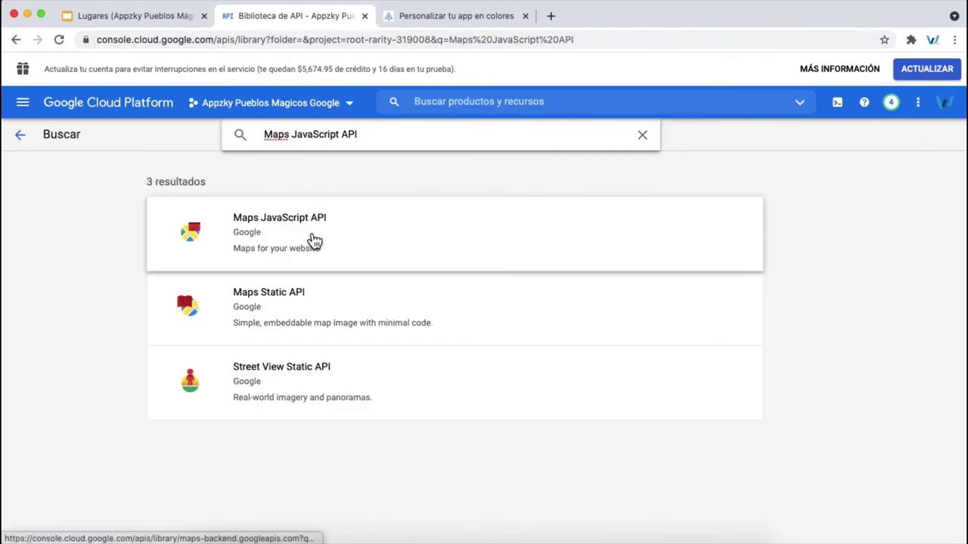
click(314, 241)
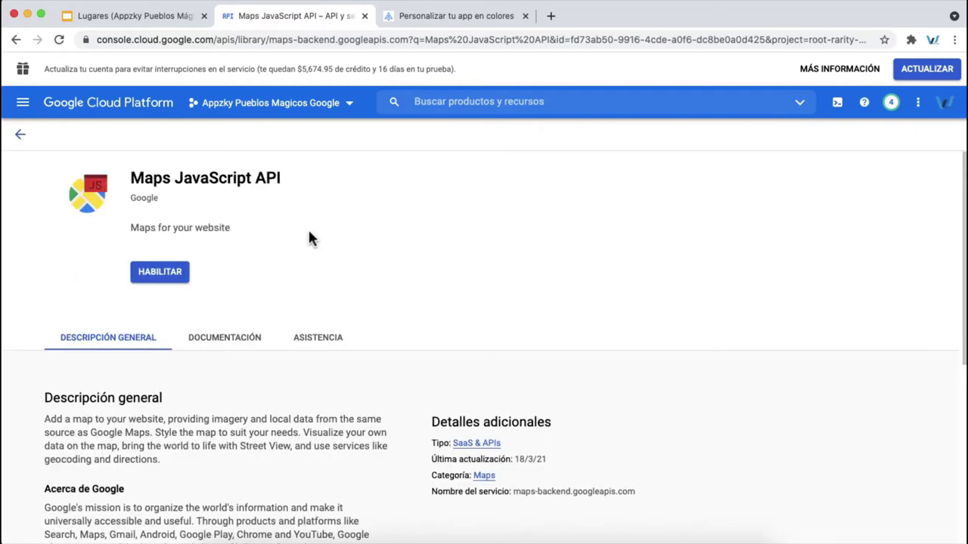
click(183, 272)
Copy the name Places API from the MÓDULOS slide and return to the API library search in Google Cloud
click(165, 21)
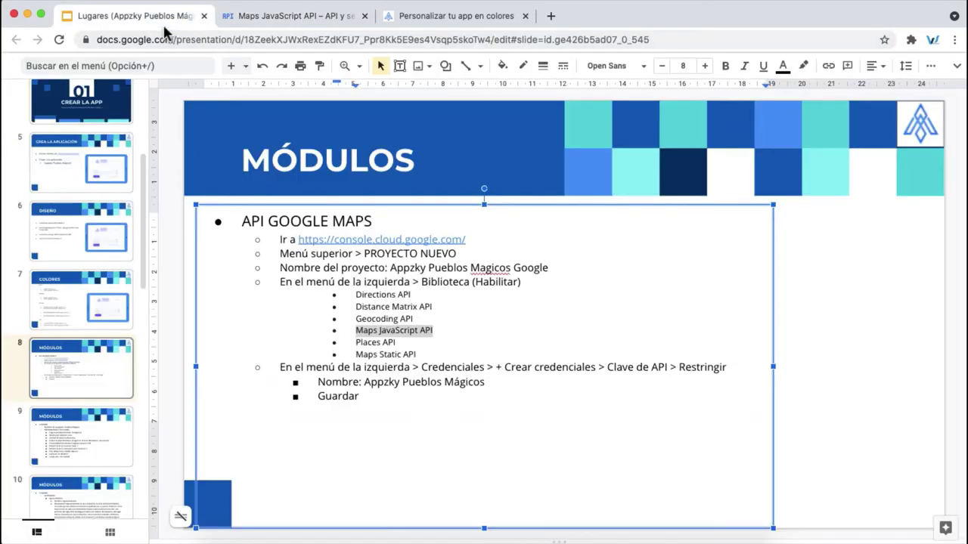
drag(356, 343, 394, 344)
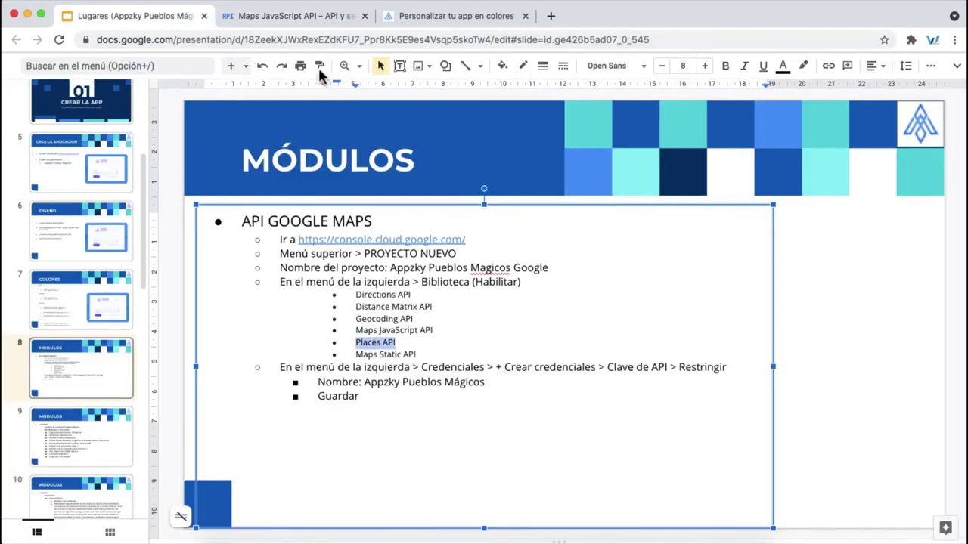
click(286, 16)
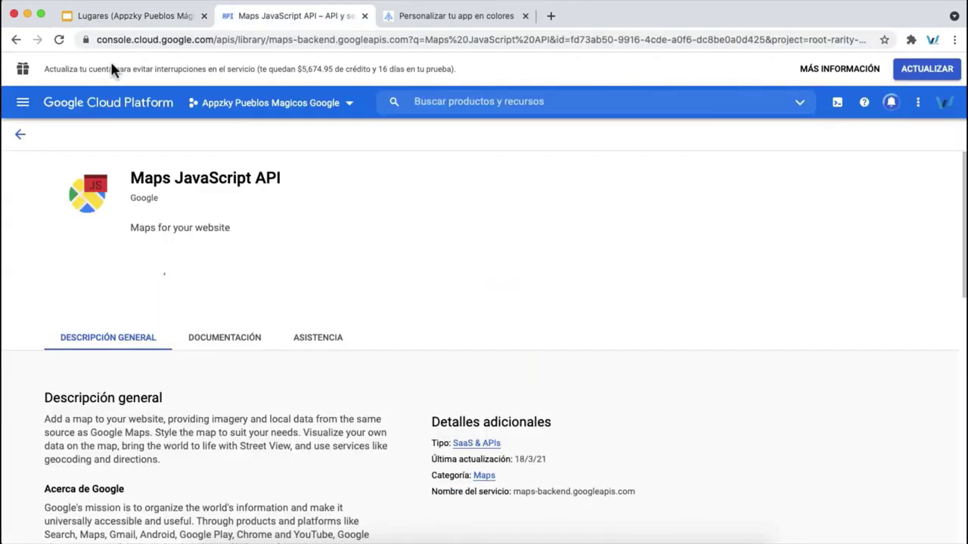
click(16, 41)
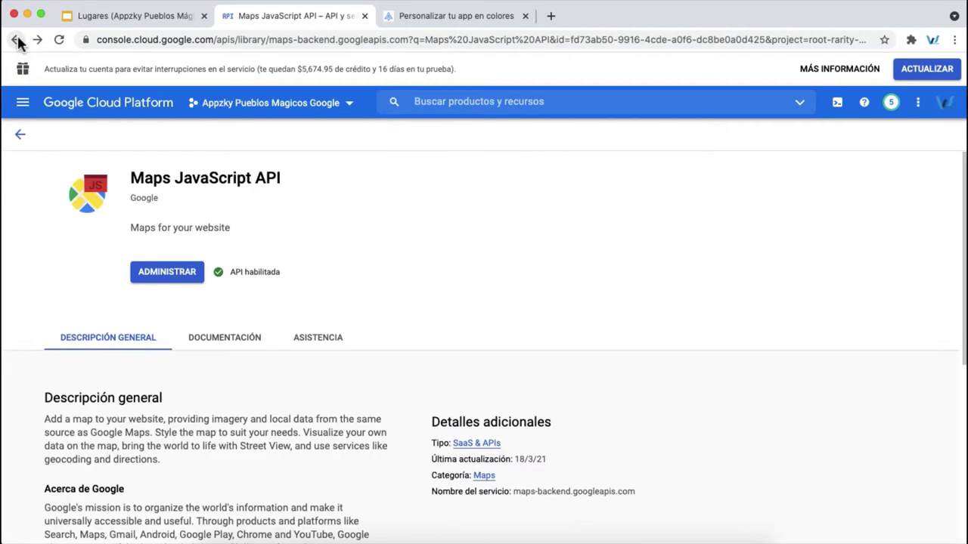
click(17, 40)
Search the API library for Places API and enable it for the project
triple_click(266, 137)
text(Places API)
key(Return)
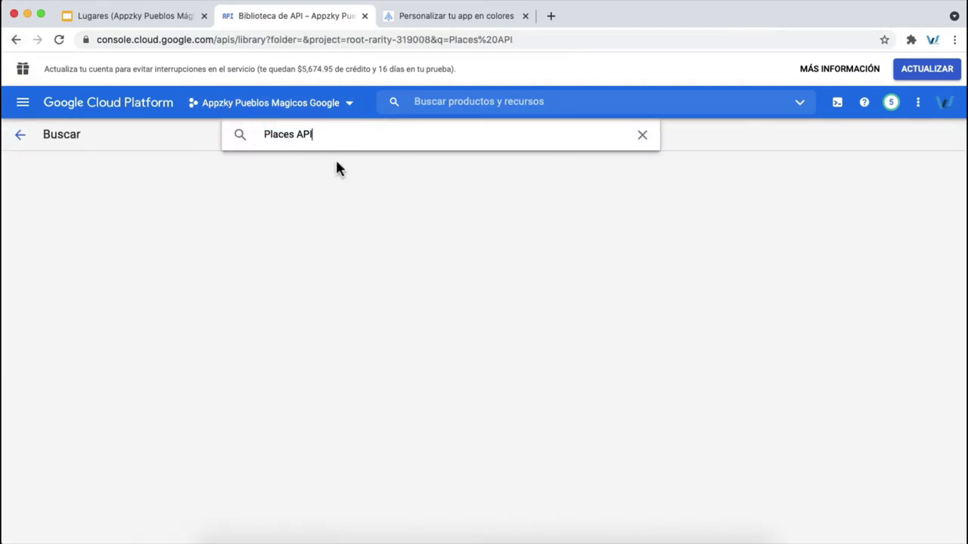
click(295, 233)
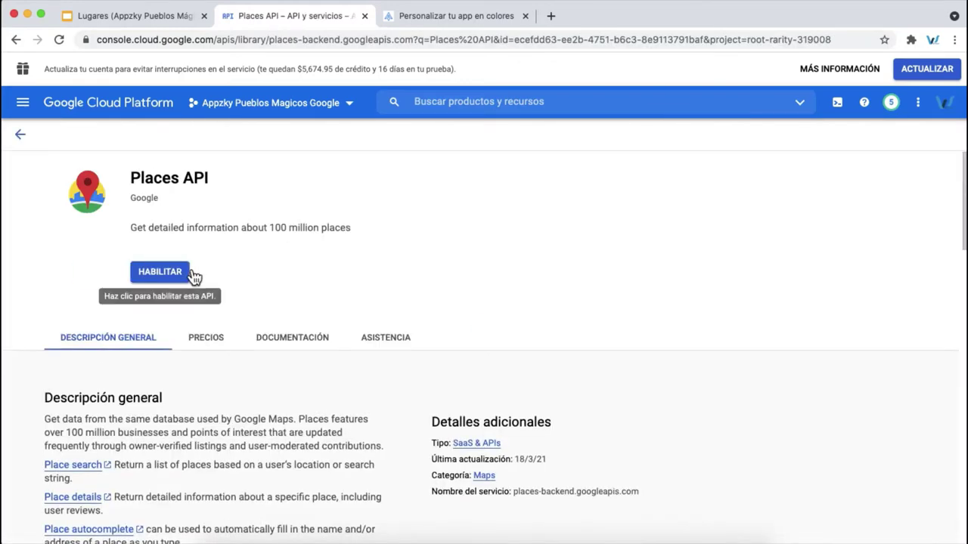
click(189, 275)
Copy the name Maps Static API from the MÓDULOS slide and return to the API library search in Google Cloud
click(136, 15)
drag(363, 354, 416, 355)
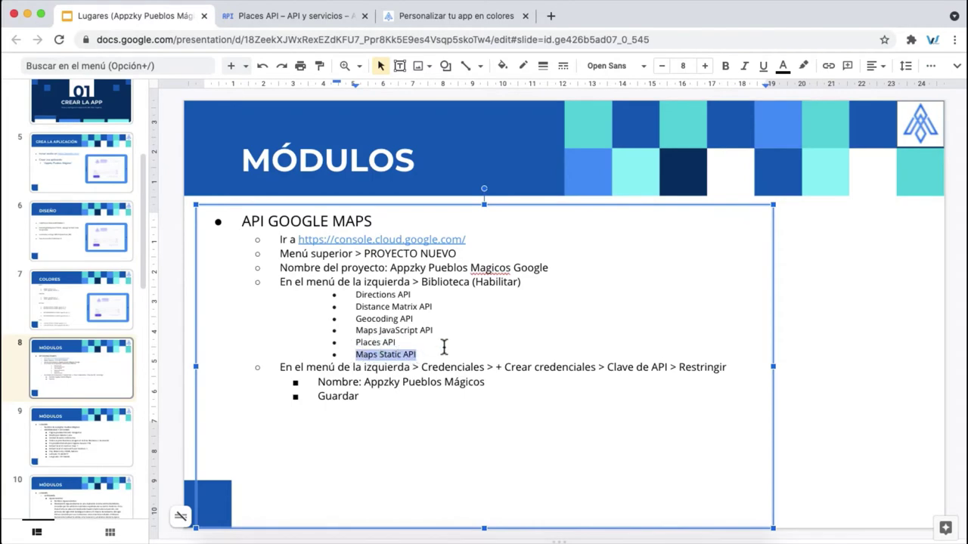
click(309, 19)
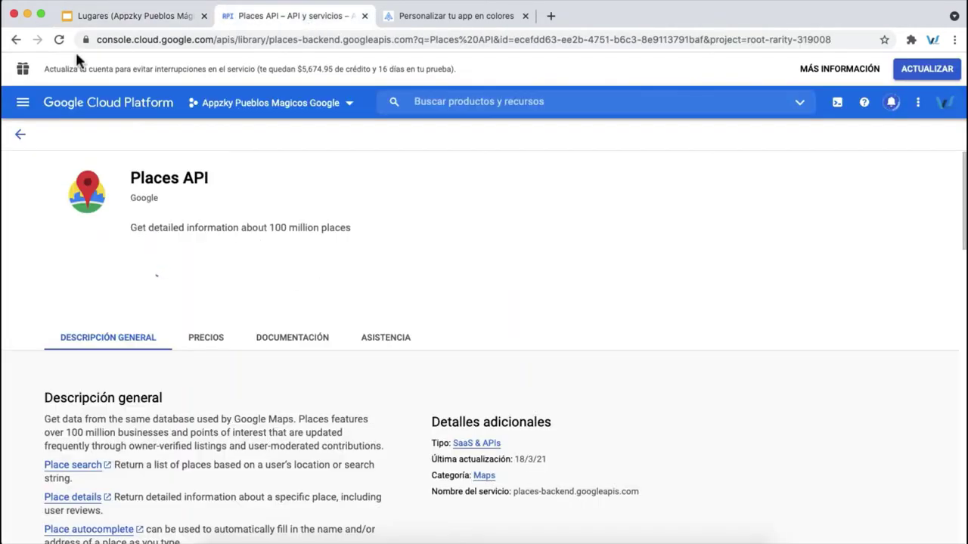
click(16, 40)
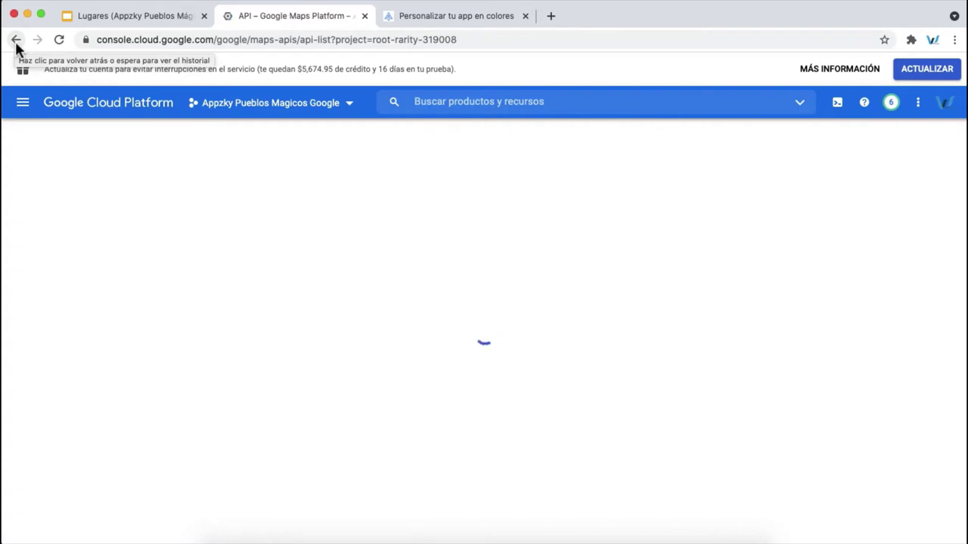
click(16, 40)
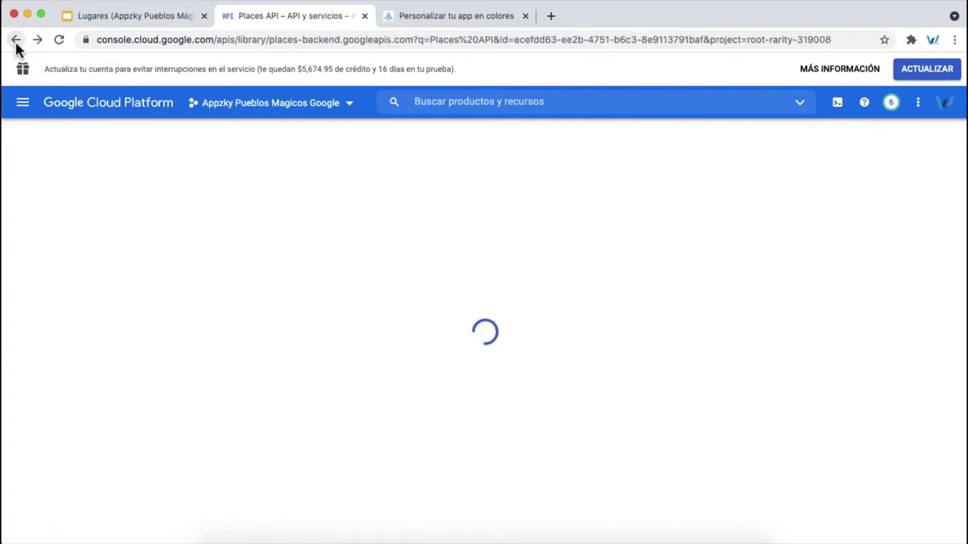
click(15, 40)
Search the API library for Maps Static API and enable it for the project
double_click(268, 136)
click(267, 136)
text(Maps Static API)
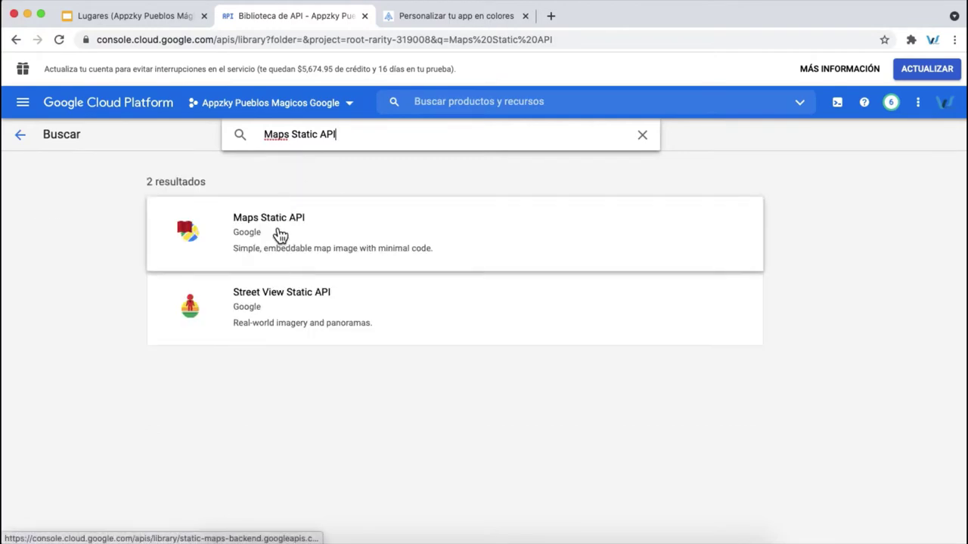
click(278, 230)
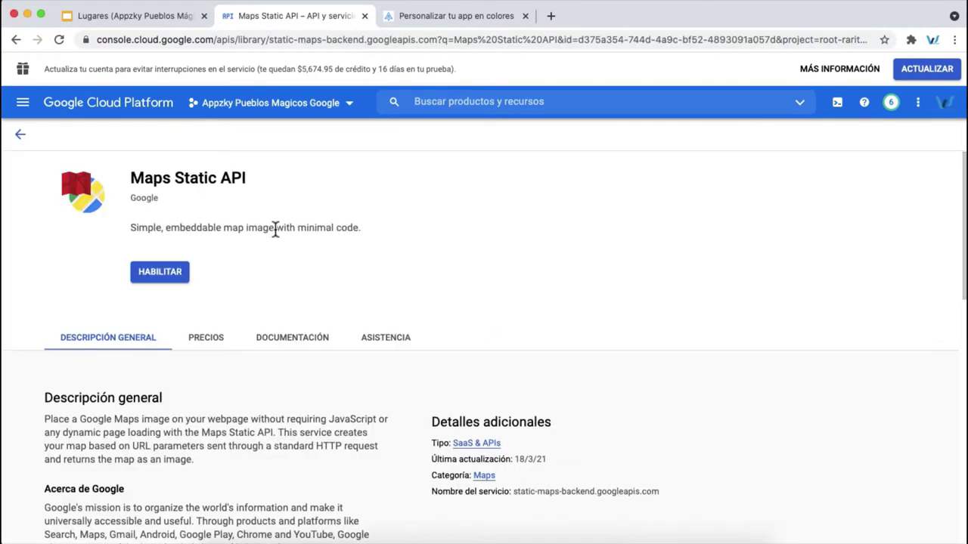
click(181, 272)
Check the activation of Maps Static API in Google Cloud against the instructions on the MÓDULOS slide
click(136, 16)
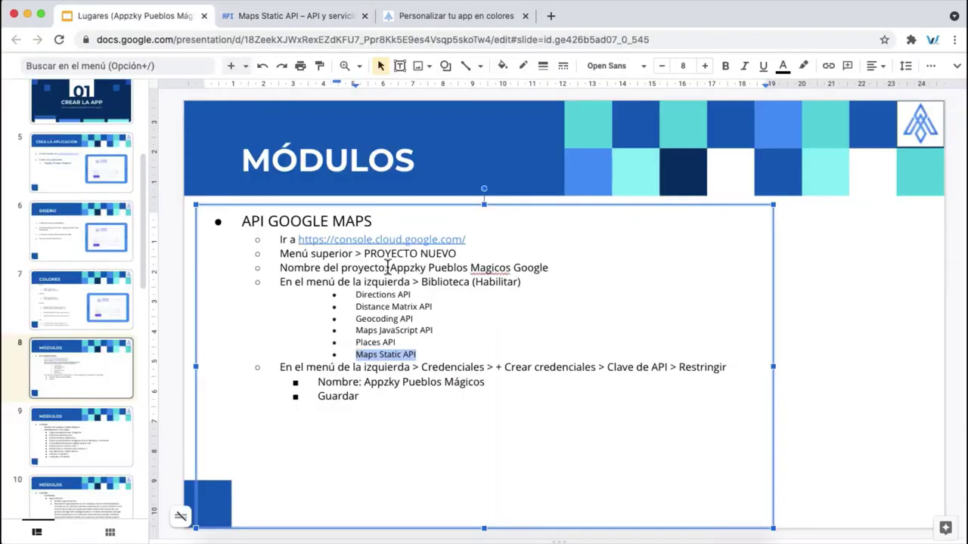
click(301, 17)
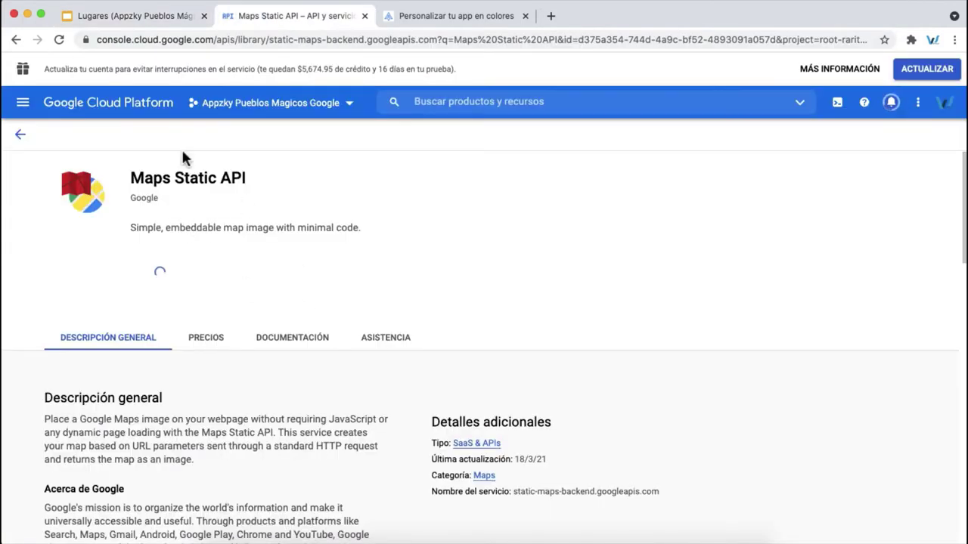
click(147, 19)
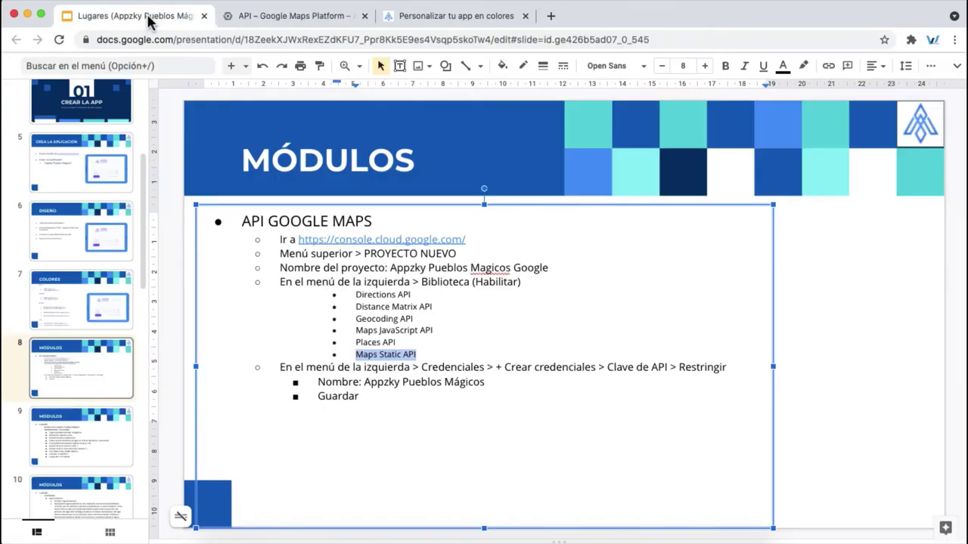
Create an API key (Clave de API) on the project's Credenciales page in Google Cloud and open its restriction settings
click(270, 23)
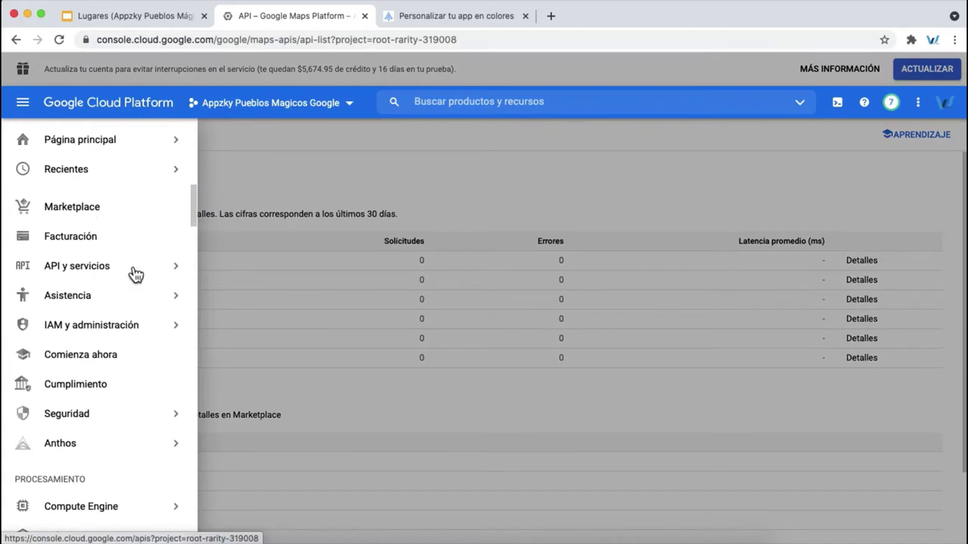
mouse_move(151, 269)
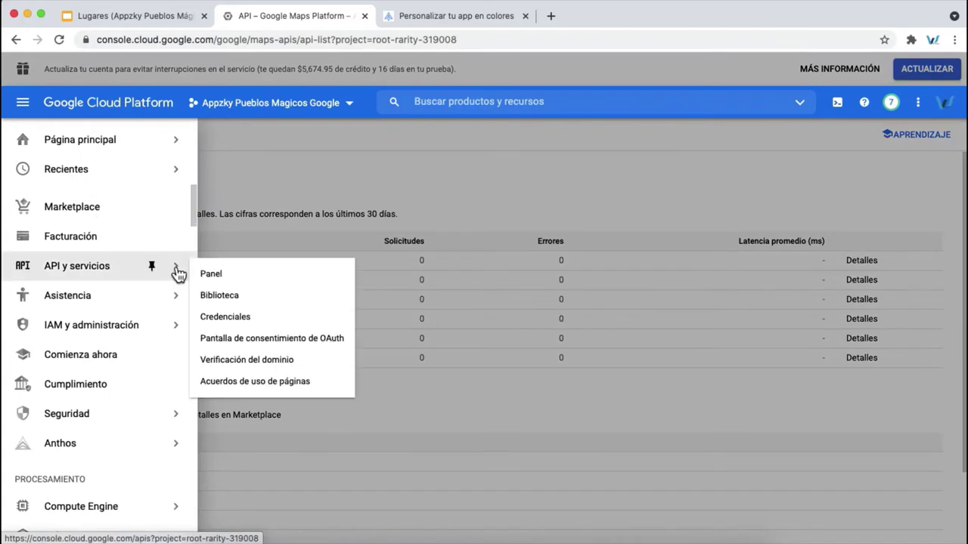
click(240, 316)
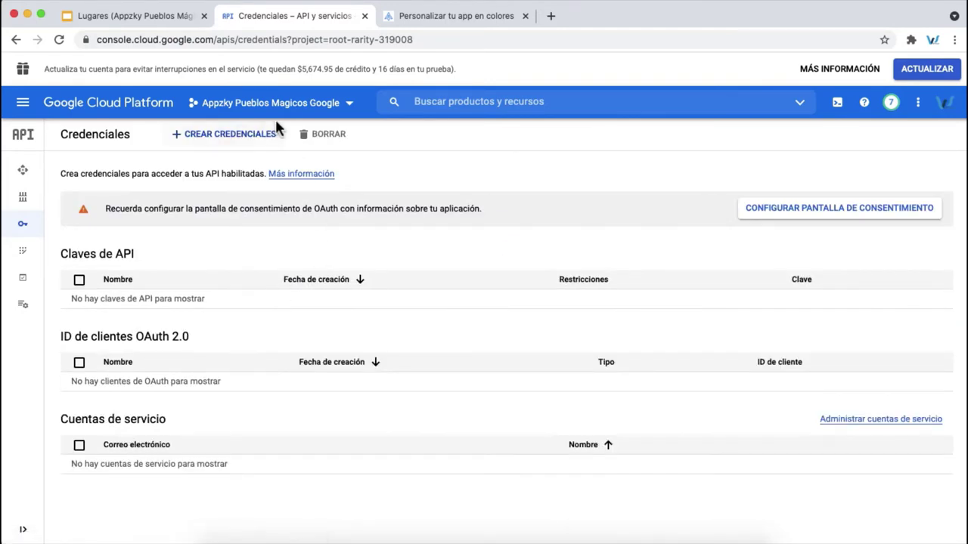
click(235, 137)
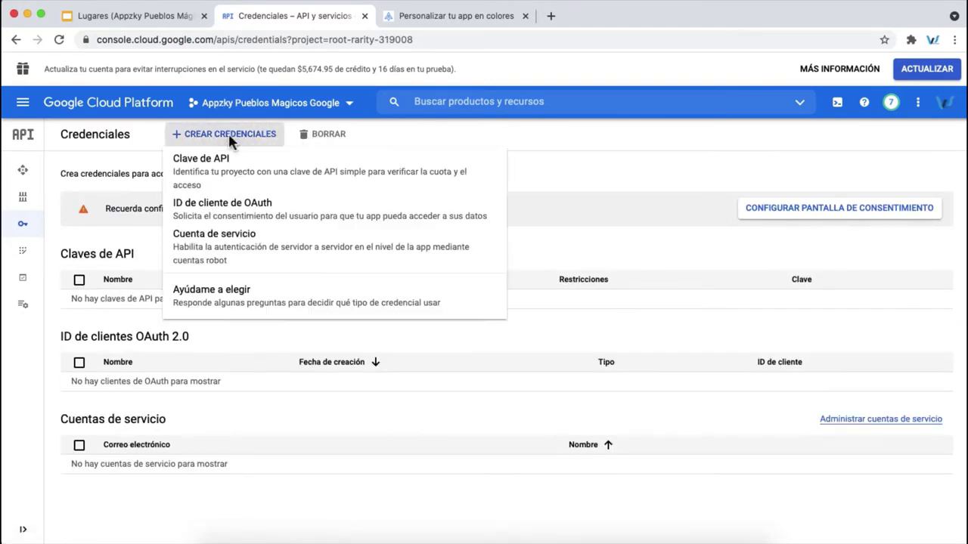
click(217, 174)
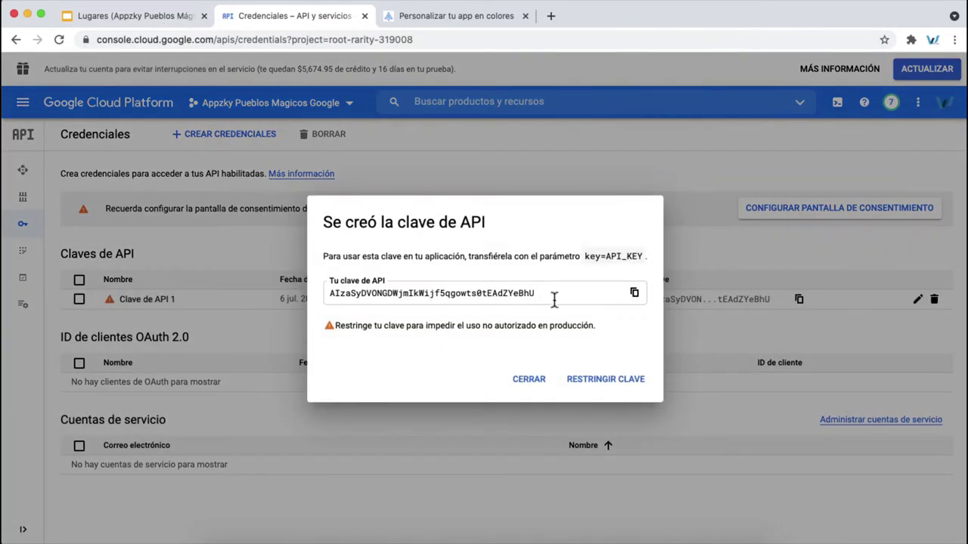
click(627, 382)
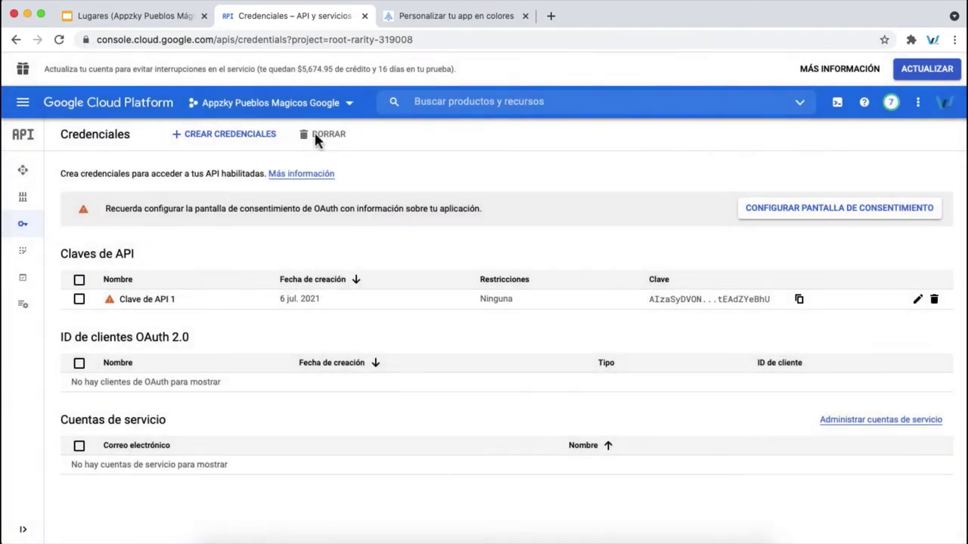
Copy the key name from the MÓDULOS slide and rename the API key as Appzky Pueblos Mágicos
click(178, 16)
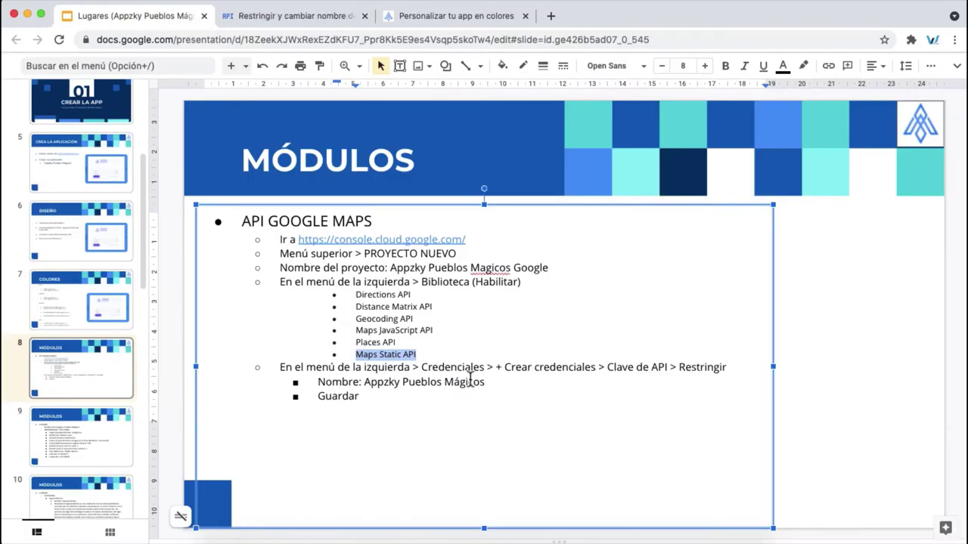
drag(365, 382, 484, 382)
click(348, 16)
click(320, 201)
key(super+a)
text(Appzky Pueblos Mágicos)
click(492, 341)
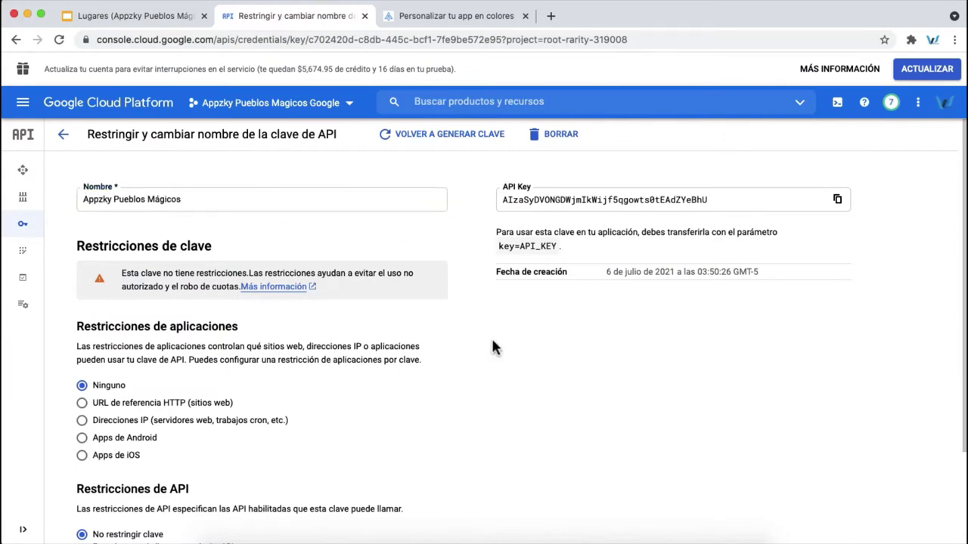
Set the key's API restrictions to Restringir clave
scroll(492, 346, down, 3)
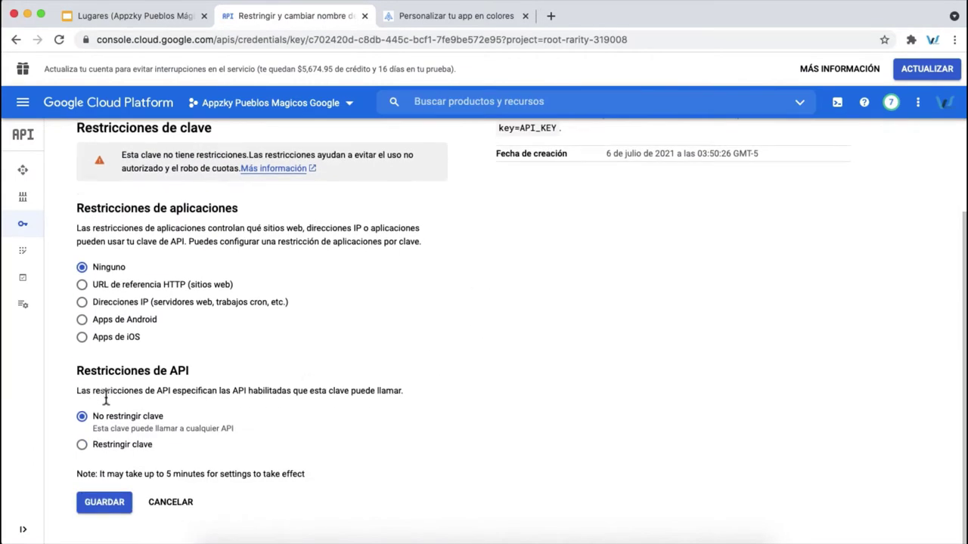
click(81, 444)
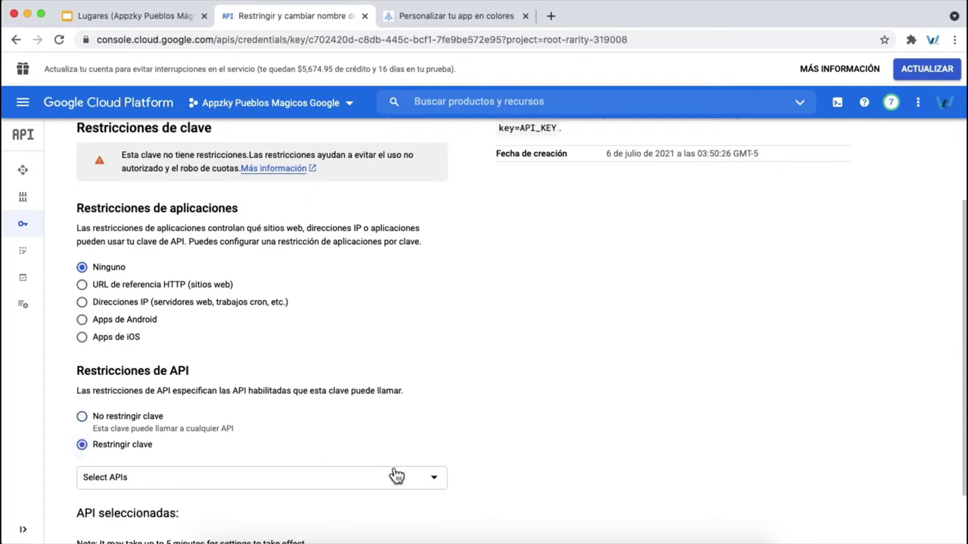
scroll(474, 471, down, 2)
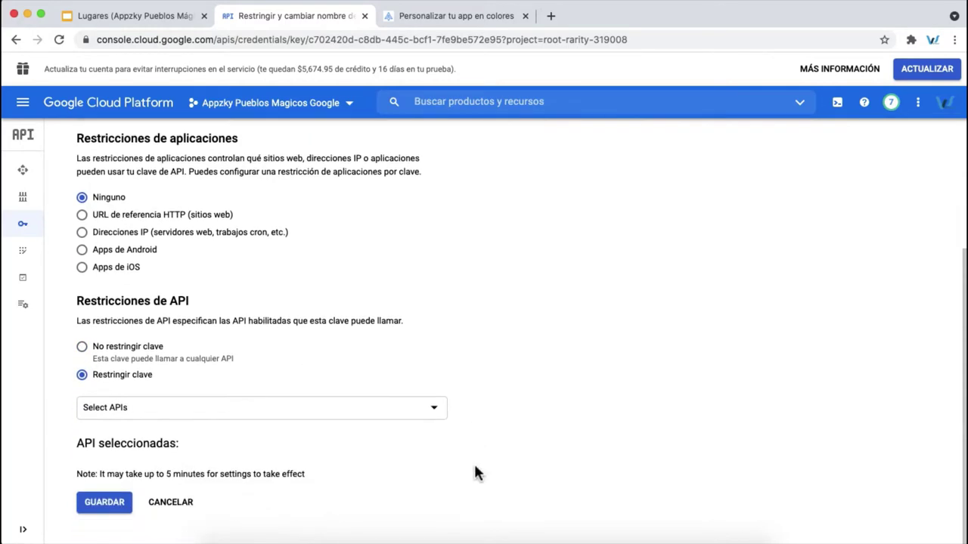
Filter the key's API selection by Directions API, copied from the MÓDULOS slide, and select it
click(412, 408)
key(ctrl+shift+Tab)
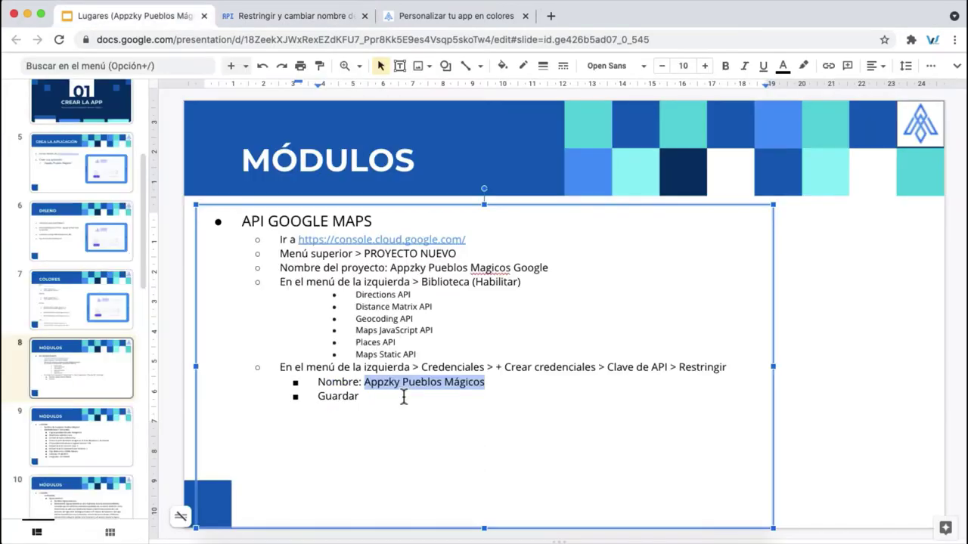
drag(356, 295, 412, 301)
key(ctrl+c)
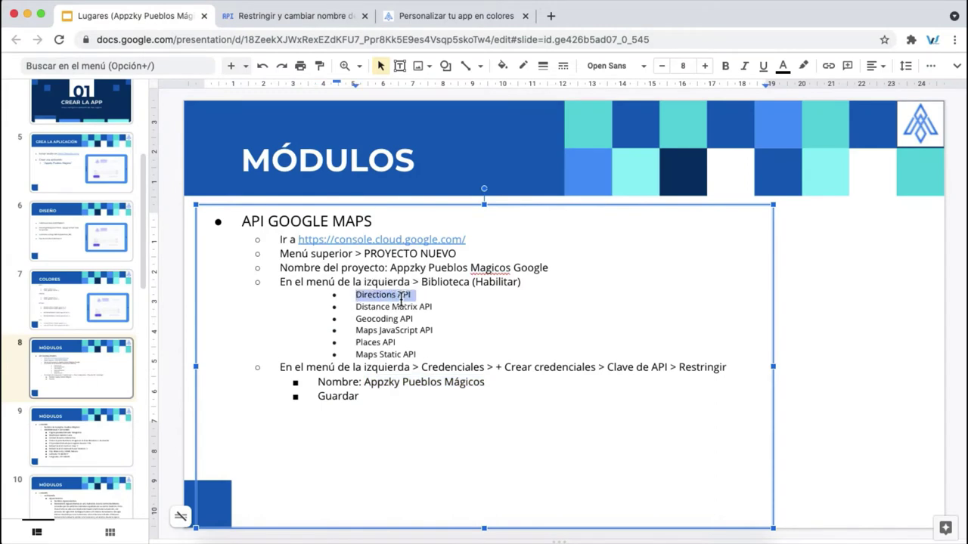
key(ctrl+Tab)
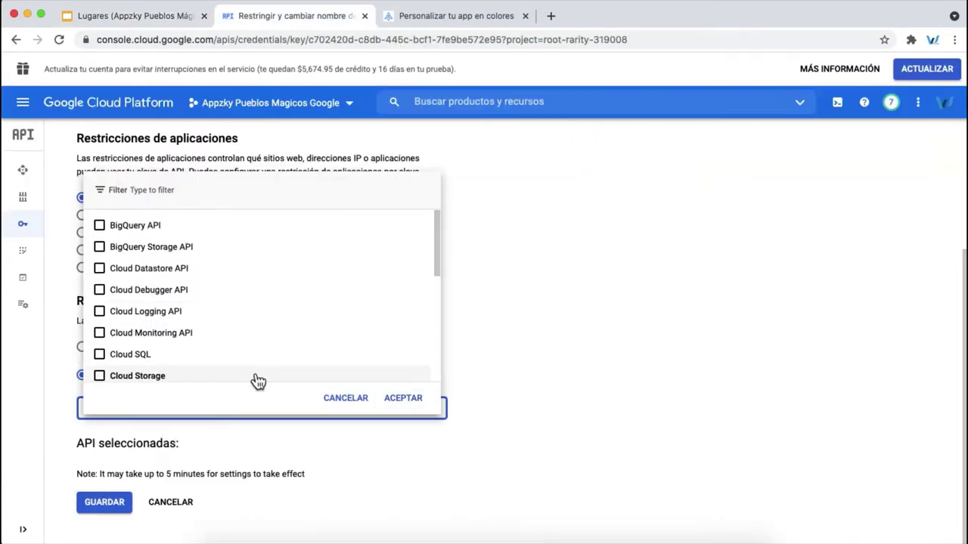
key(ctrl+v)
click(127, 368)
Copy Distance Matrix API from the slide, filter the API selection by it and select it for the key
key(ctrl+shift+Tab)
drag(357, 307, 432, 307)
key(ctrl+Tab)
key(ctrl+a)
text(Distance Matrix API)
click(219, 367)
Copy Geocoding API from the slide and add it to the key's selected APIs
key(ctrl+shift+Tab)
drag(357, 318, 408, 319)
key(ctrl+c)
key(ctrl+Tab)
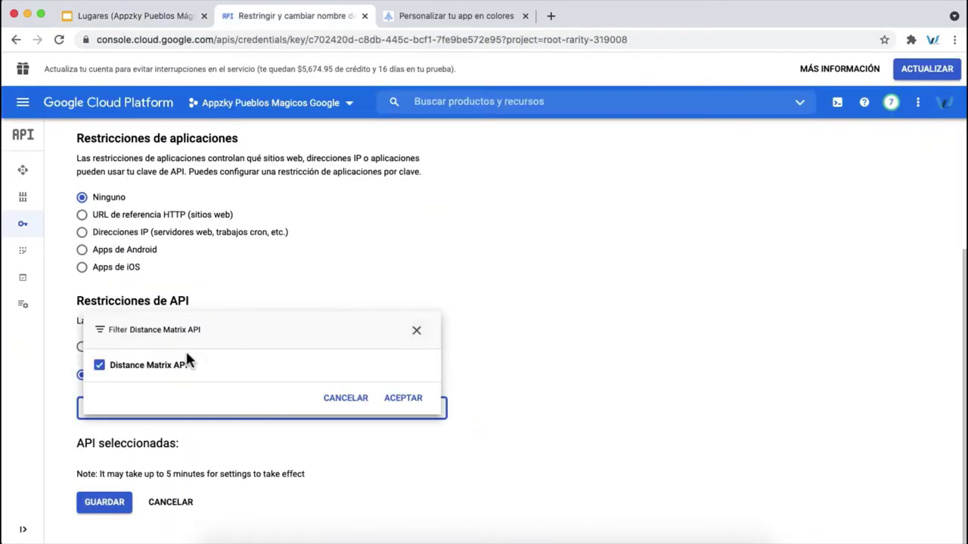
click(189, 331)
key(ctrl+a)
key(ctrl+v)
click(165, 365)
Copy Maps JavaScript API from the slide and add it to the key's selected APIs
key(ctrl+shift+Tab)
drag(356, 331, 431, 330)
key(ctrl+c)
key(ctrl+Tab)
click(225, 334)
key(ctrl+a)
key(ctrl+v)
click(201, 366)
Copy Places API from the slide and add it to the key's selected APIs
key(ctrl+shift+Tab)
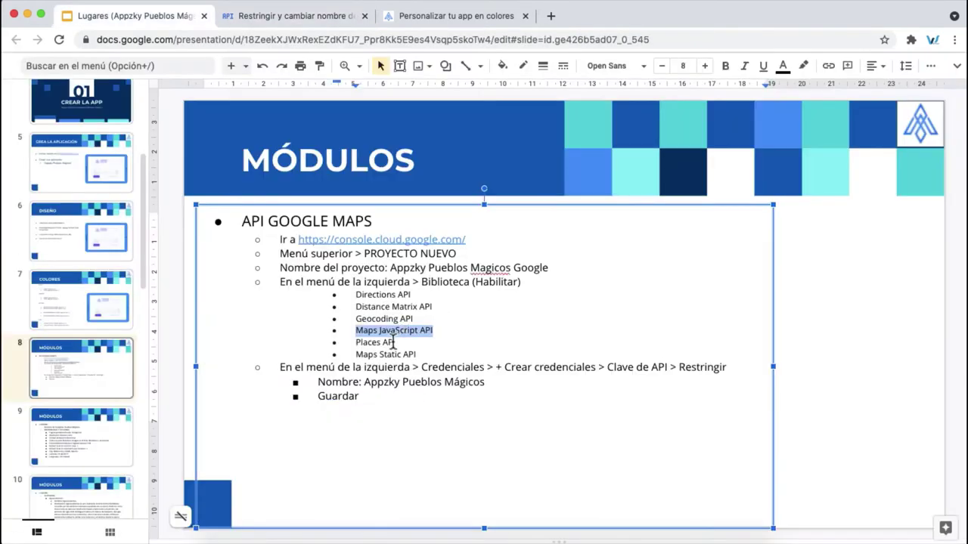
triple_click(395, 341)
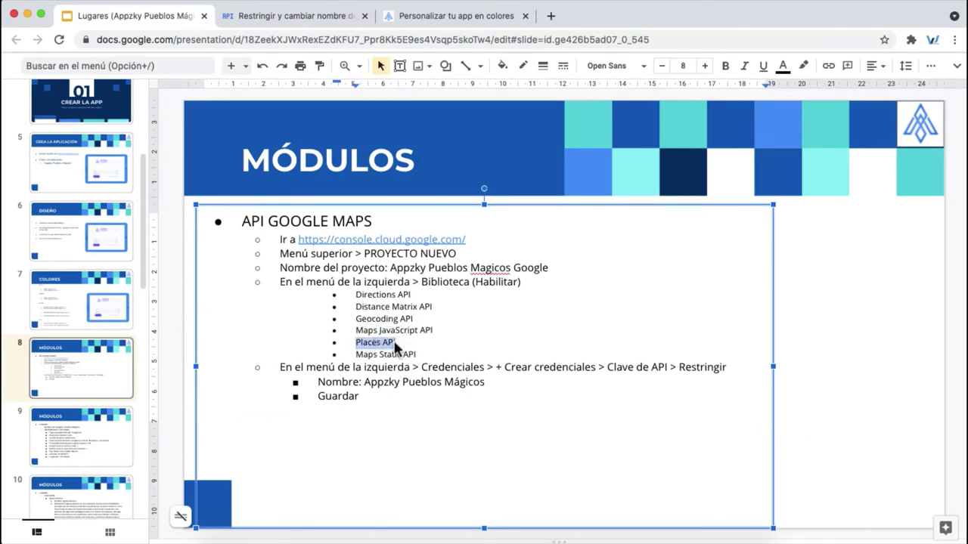
key(ctrl+c)
key(ctrl+Tab)
click(233, 337)
key(ctrl+a)
key(ctrl+v)
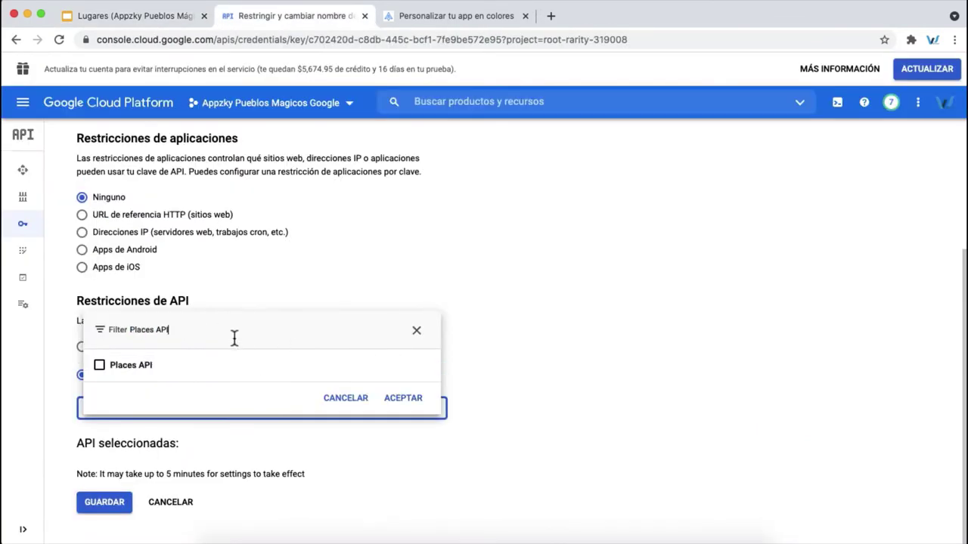
click(143, 366)
Copy Maps Static API from the slide, add it to the key's selected APIs and accept the selection
key(ctrl+shift+Tab)
triple_click(404, 353)
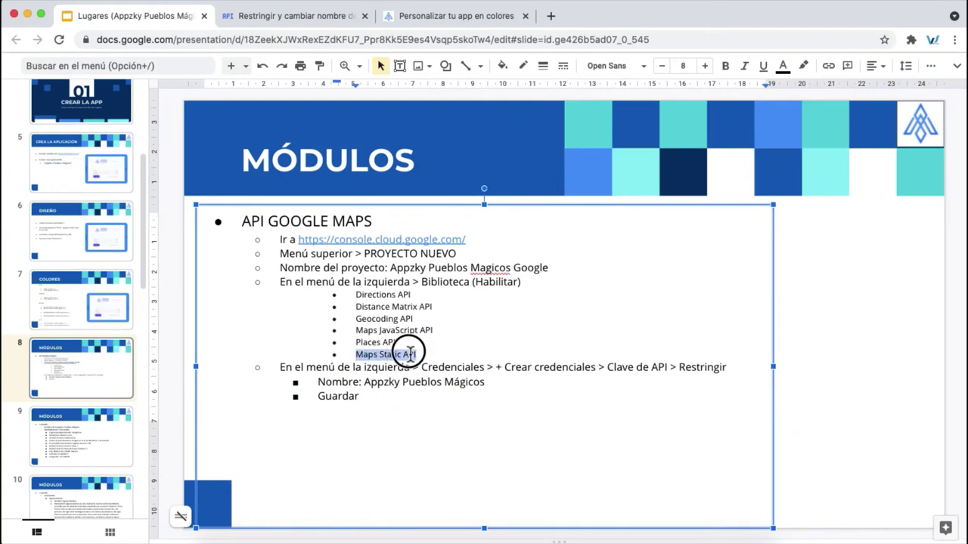
key(ctrl+c)
key(ctrl+Tab)
click(234, 374)
click(234, 373)
double_click(234, 333)
key(ctrl+v)
click(215, 373)
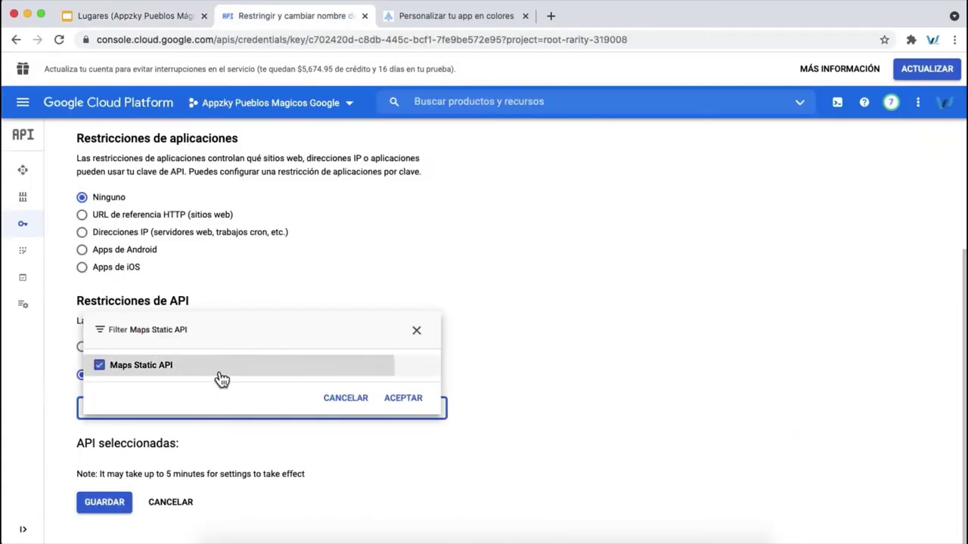
click(412, 409)
click(443, 461)
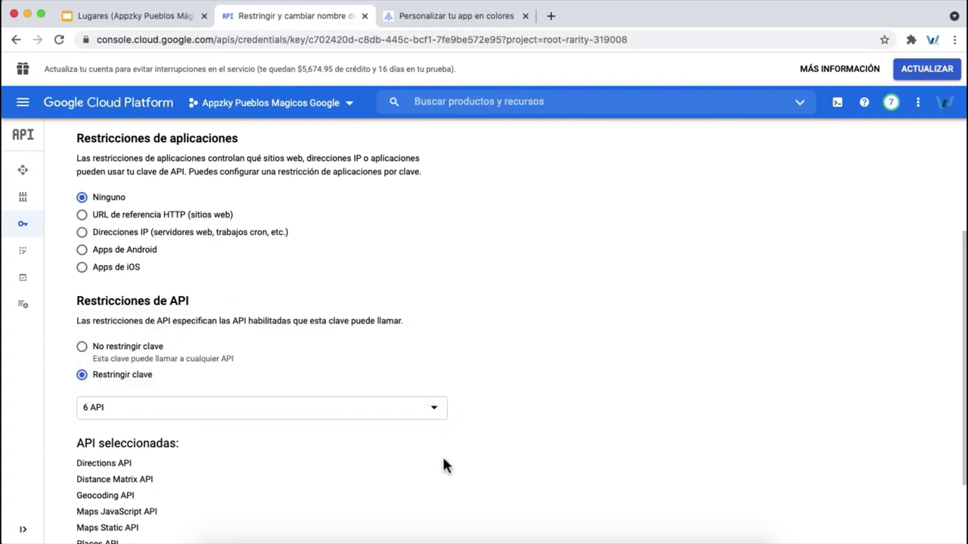
Check the list of selected APIs and save the API key's name and restrictions
scroll(443, 464, down, 1)
scroll(443, 465, down, 2)
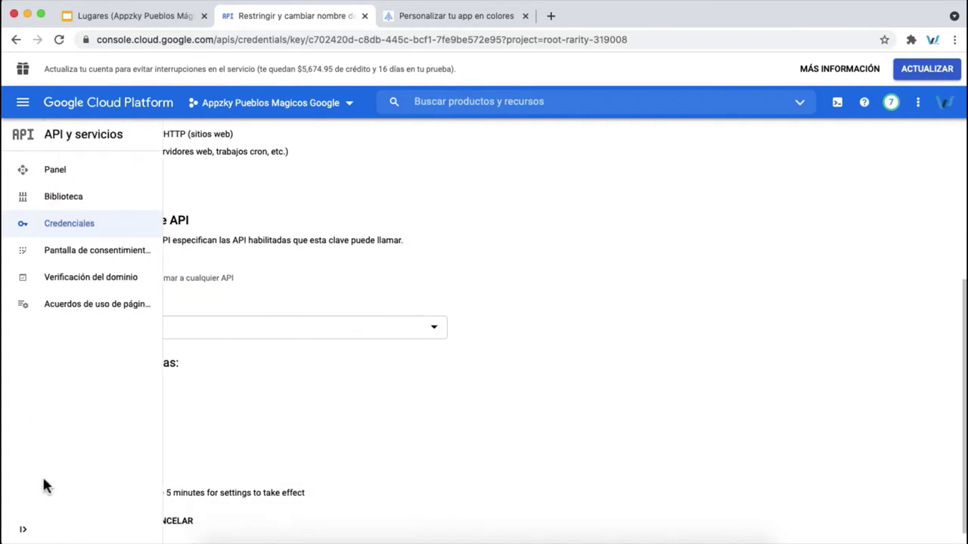
scroll(177, 469, up, 1)
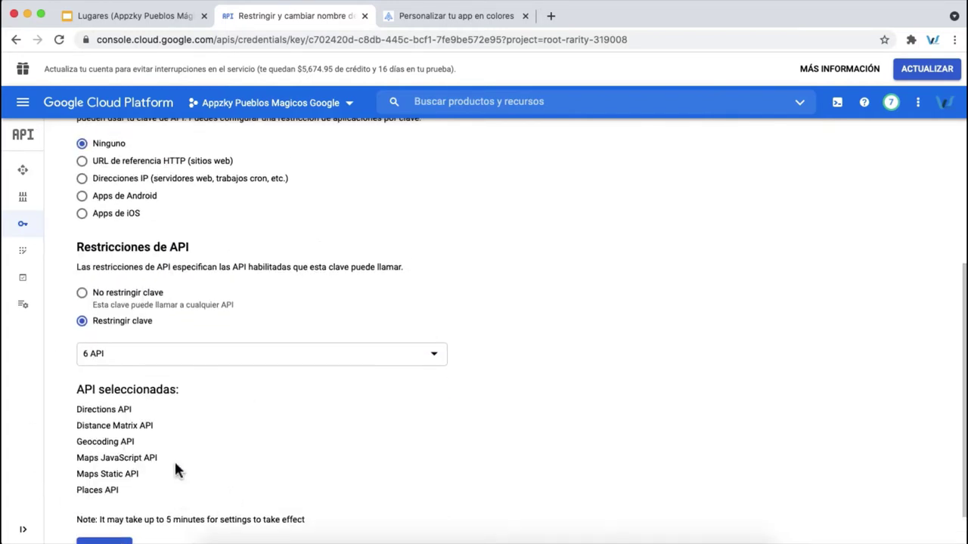
click(114, 538)
scroll(119, 542, down, 2)
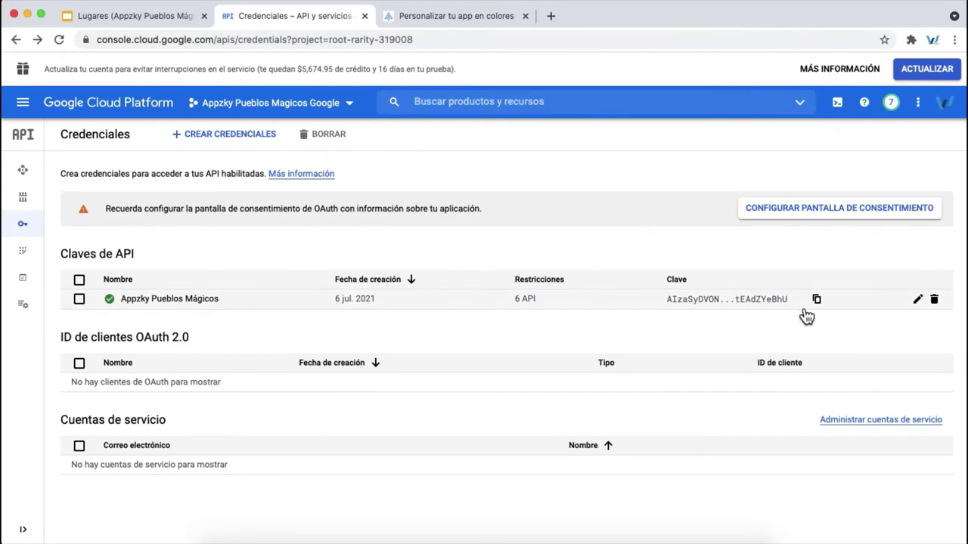
Copy the Appzky Pueblos Mágicos API key from Google Cloud and open the Claves API settings in Appzky
click(818, 300)
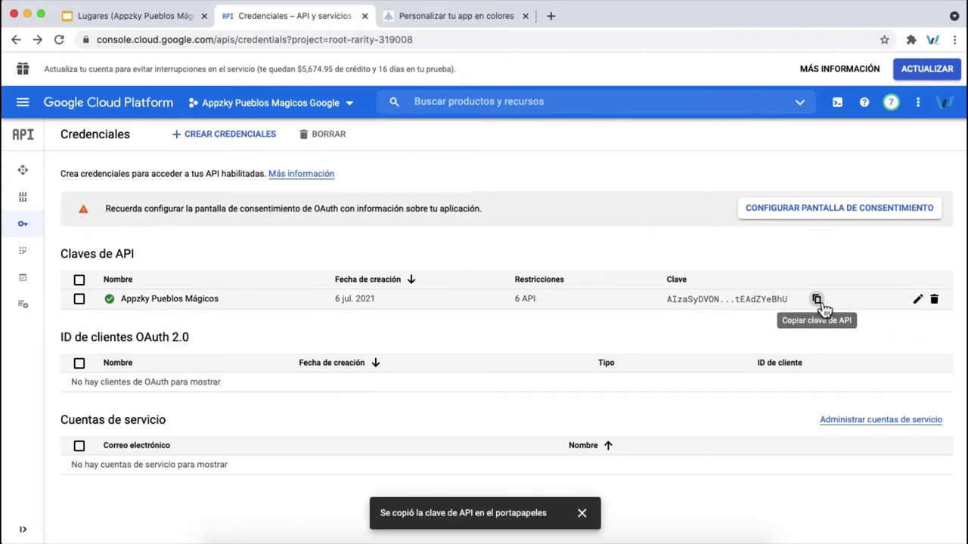
click(441, 19)
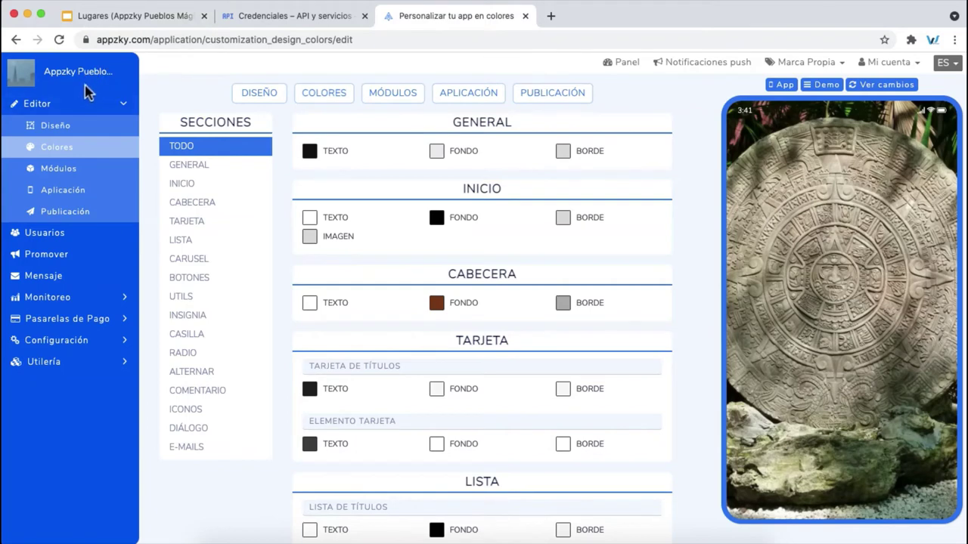
click(86, 346)
click(80, 427)
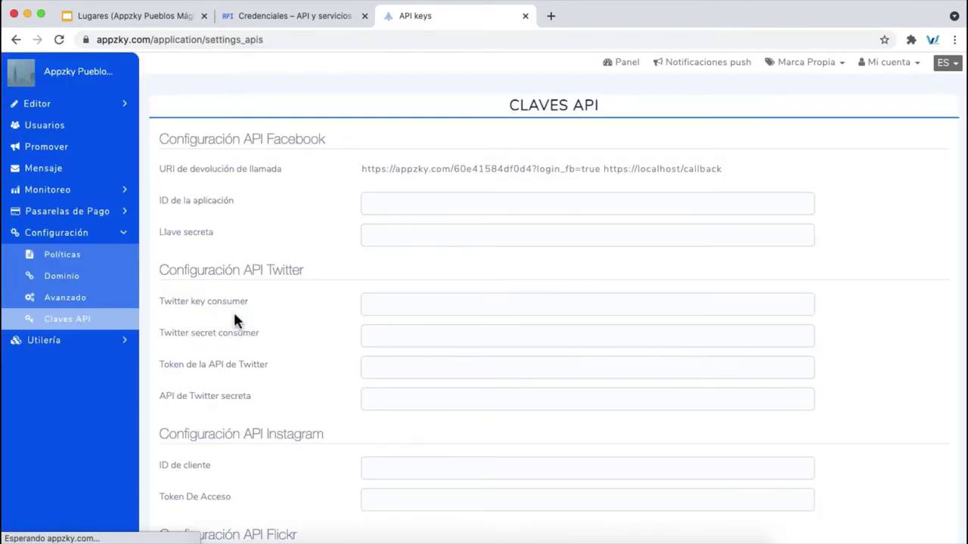
Paste the copied API key as the Google Maps API Key Javascript and save the Claves API settings
scroll(235, 319, down, 5)
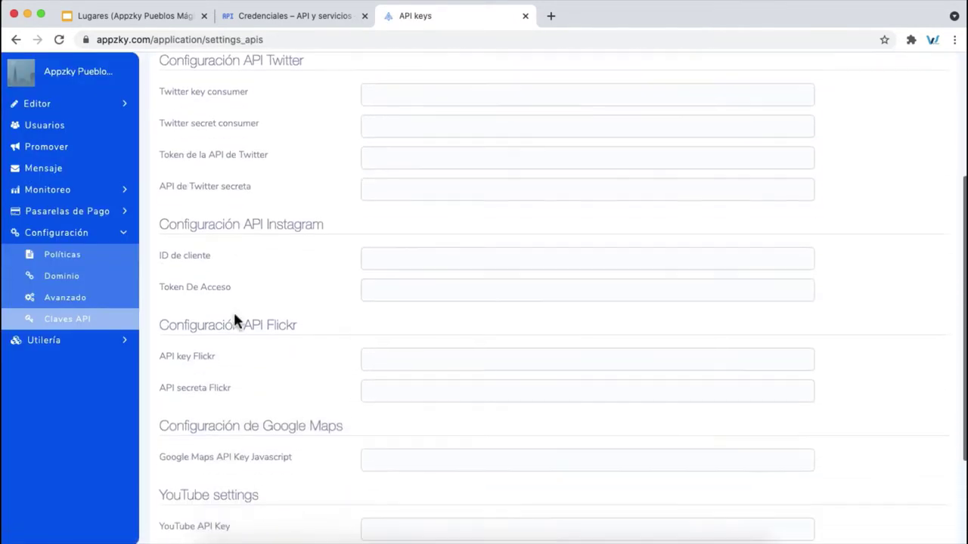
click(442, 360)
key(Tab)
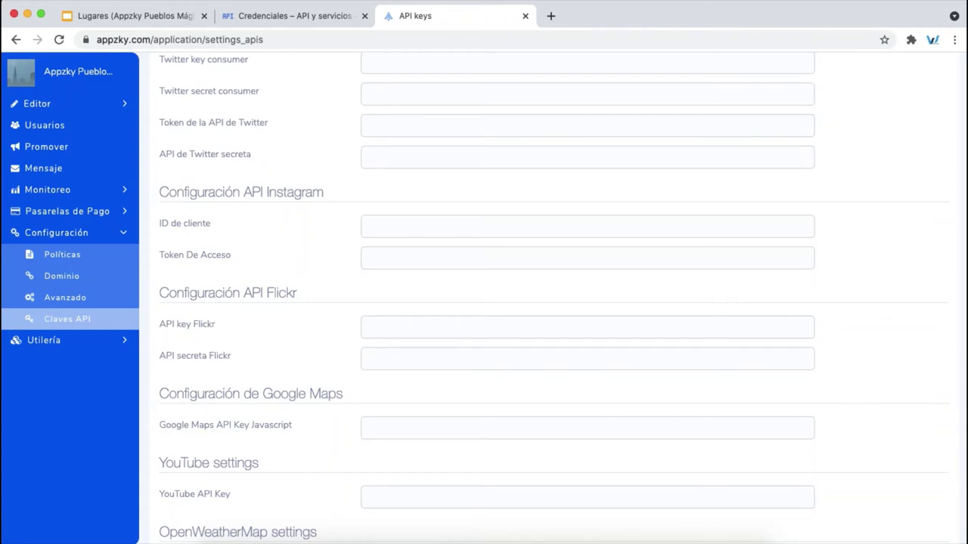
key(super+v)
click(887, 414)
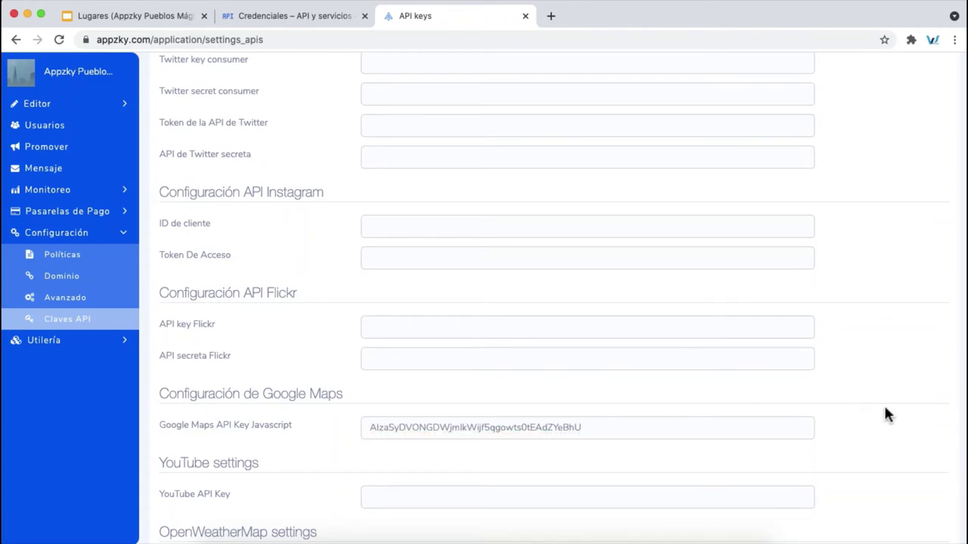
scroll(887, 414, down, 3)
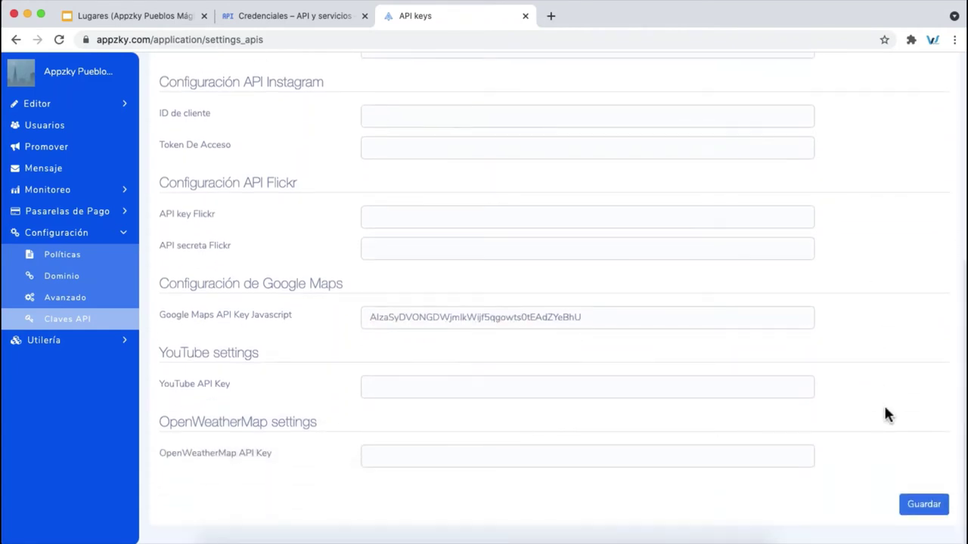
click(929, 513)
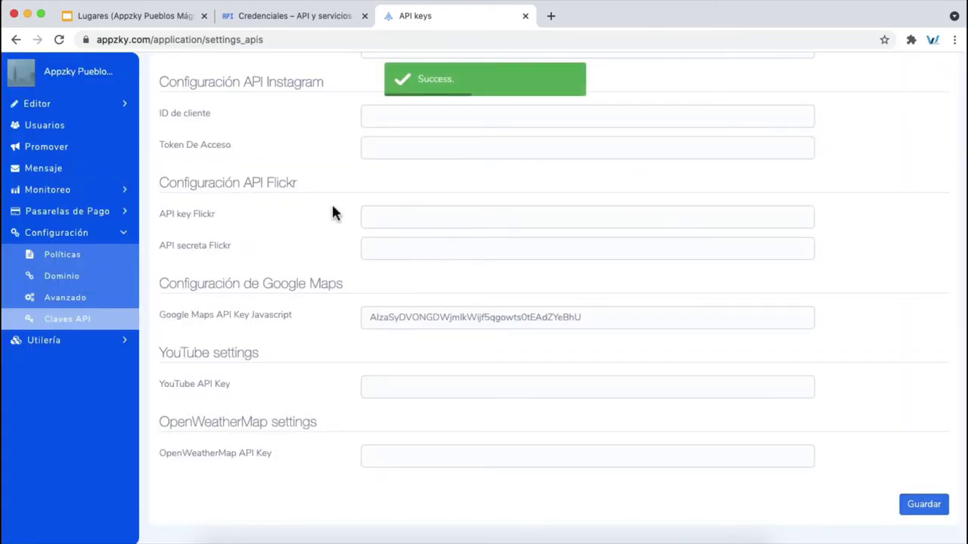
Check the Google Maps key in Appzky and its entry in Google Cloud, and return to the MÓDULOS slides
drag(605, 317, 324, 292)
click(324, 292)
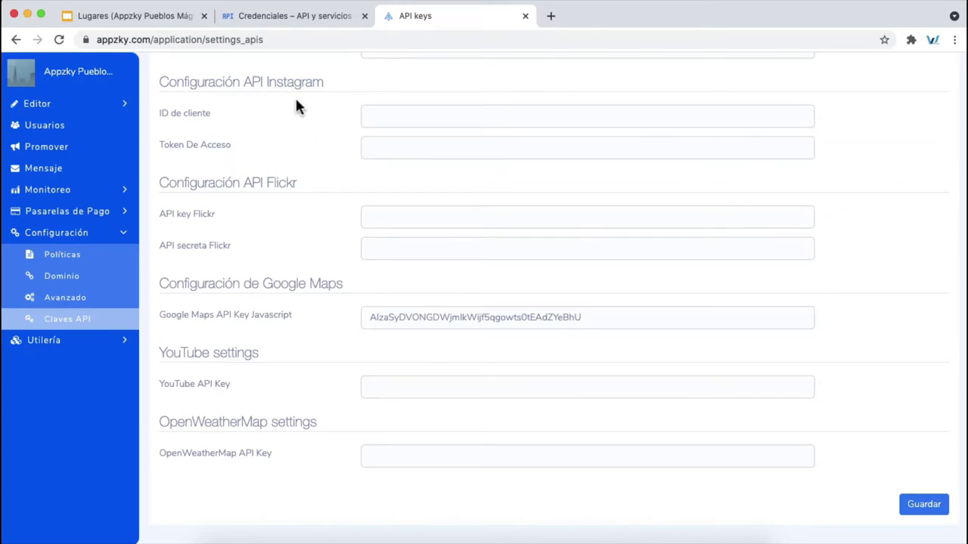
click(285, 17)
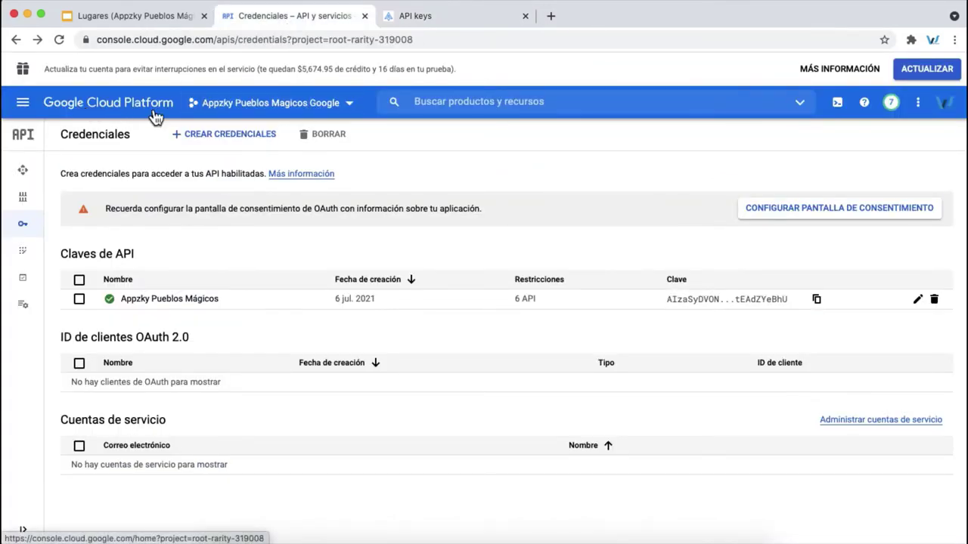
click(185, 18)
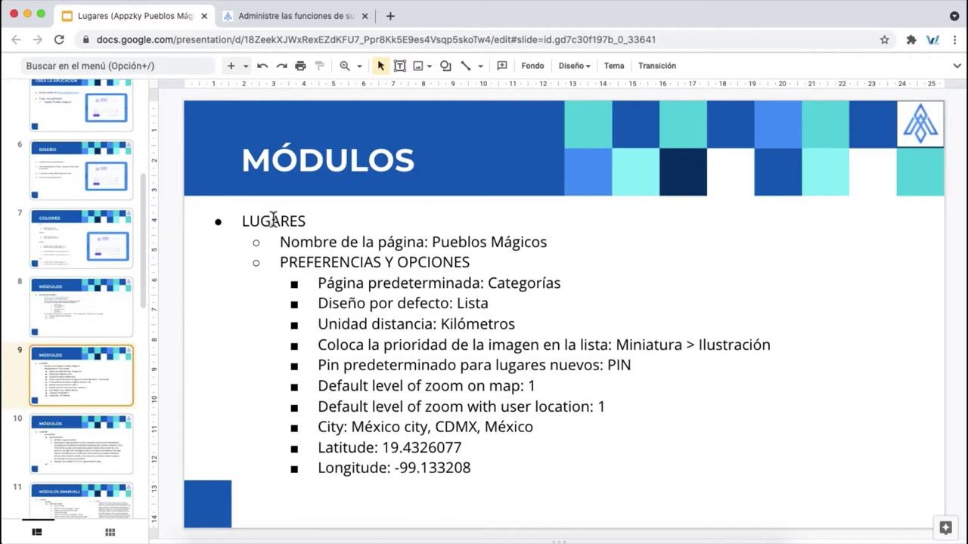
Review the LUGARES settings on the slide, switch to Appzky's modules and add a Lugares page to the app
drag(281, 242, 468, 427)
click(325, 19)
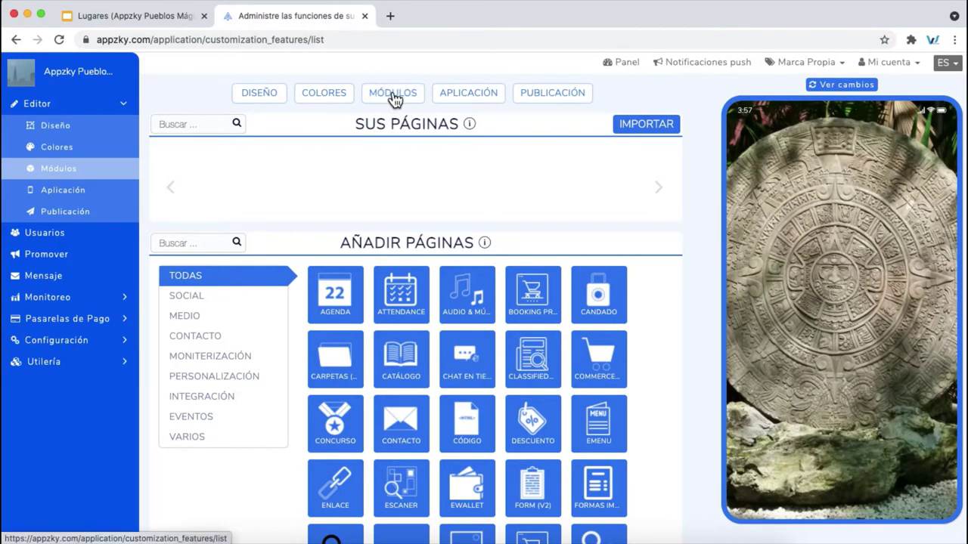
click(392, 98)
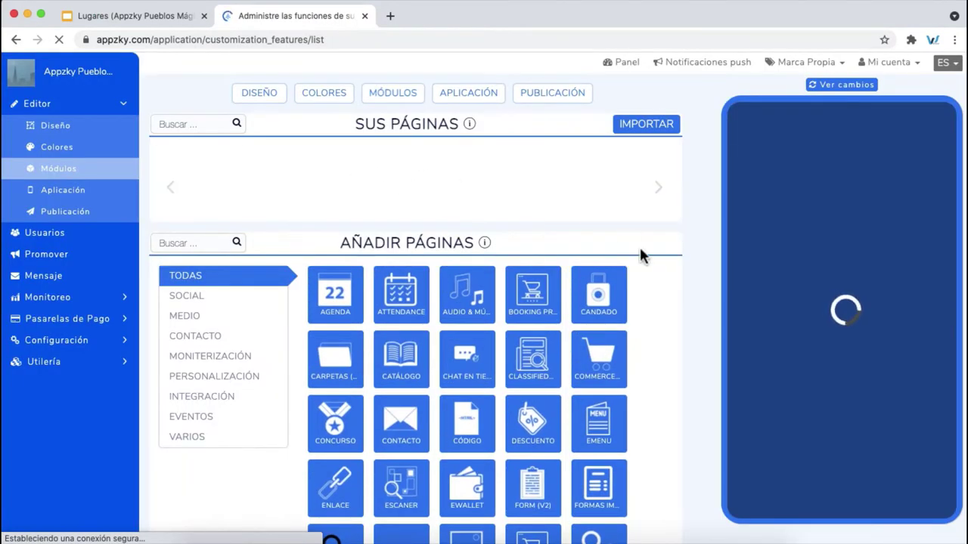
double_click(397, 246)
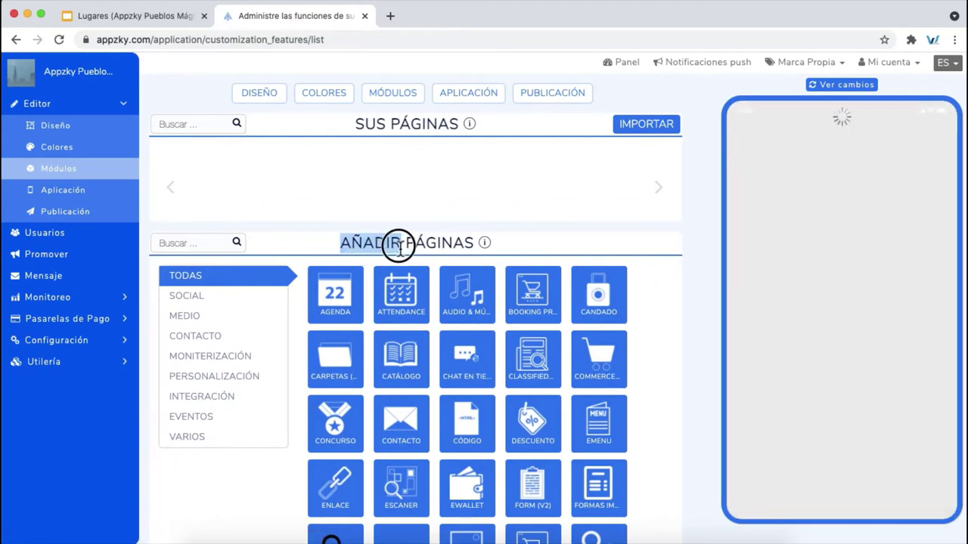
triple_click(396, 246)
click(681, 283)
scroll(680, 283, down, 2)
scroll(679, 283, down, 3)
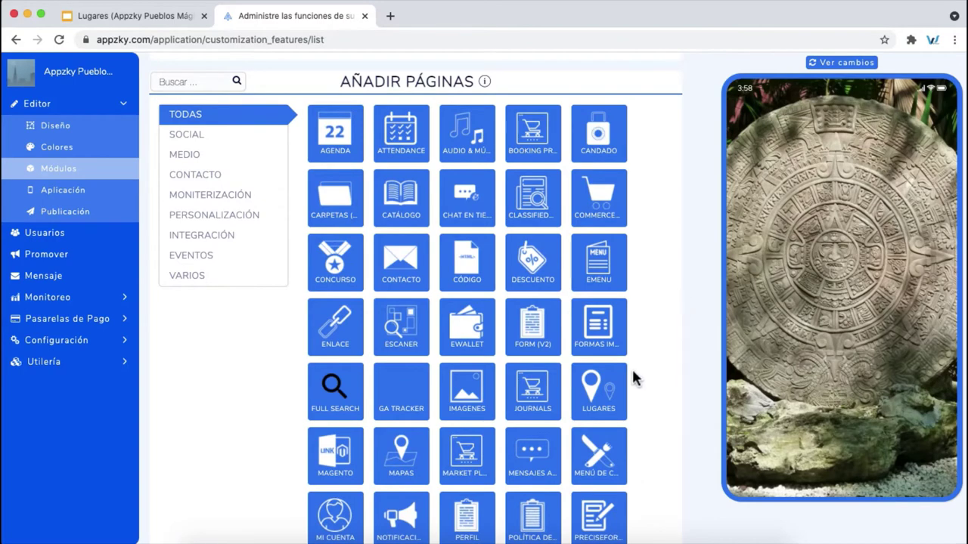
click(614, 396)
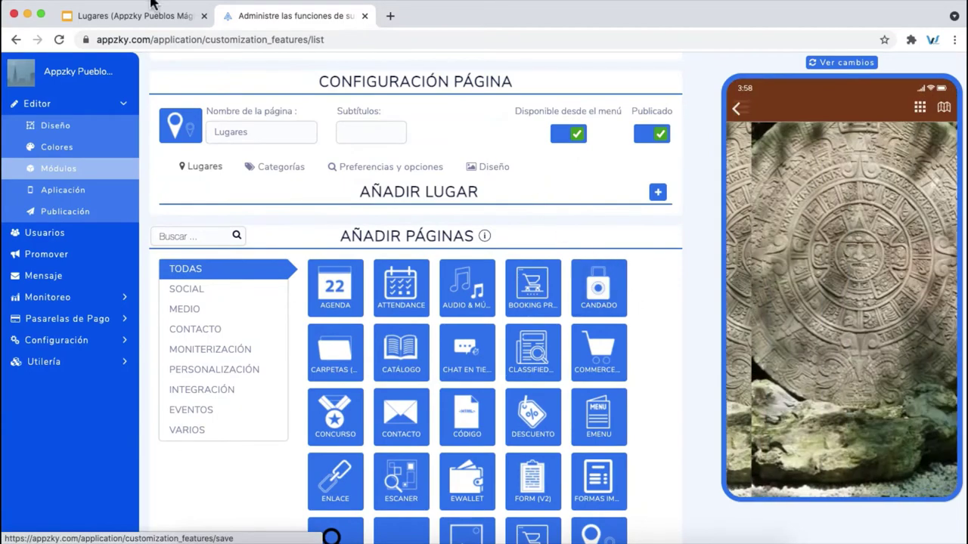
Copy the page name from the LUGARES slide and rename the new Lugares page in Appzky as Pueblos Mágicos
click(130, 18)
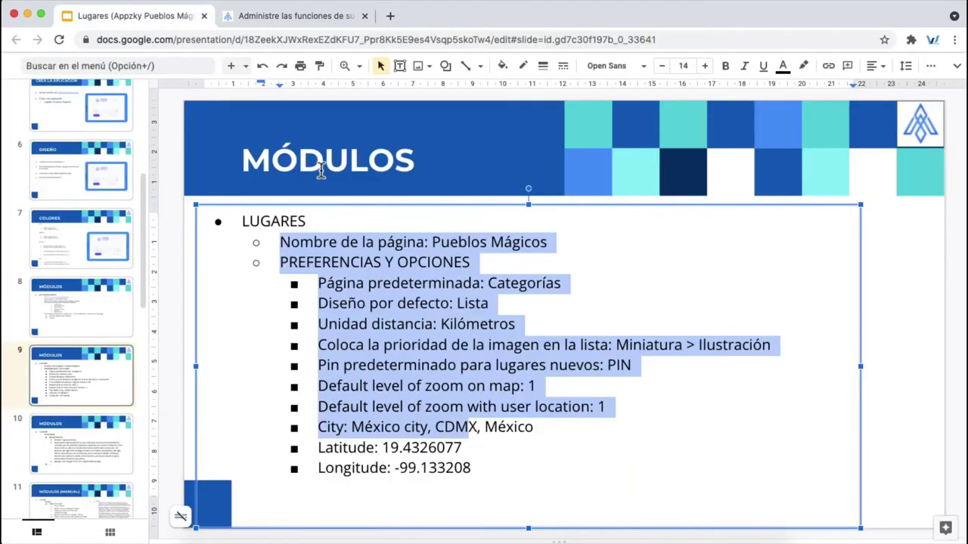
click(411, 302)
drag(446, 242, 511, 244)
key(super+c)
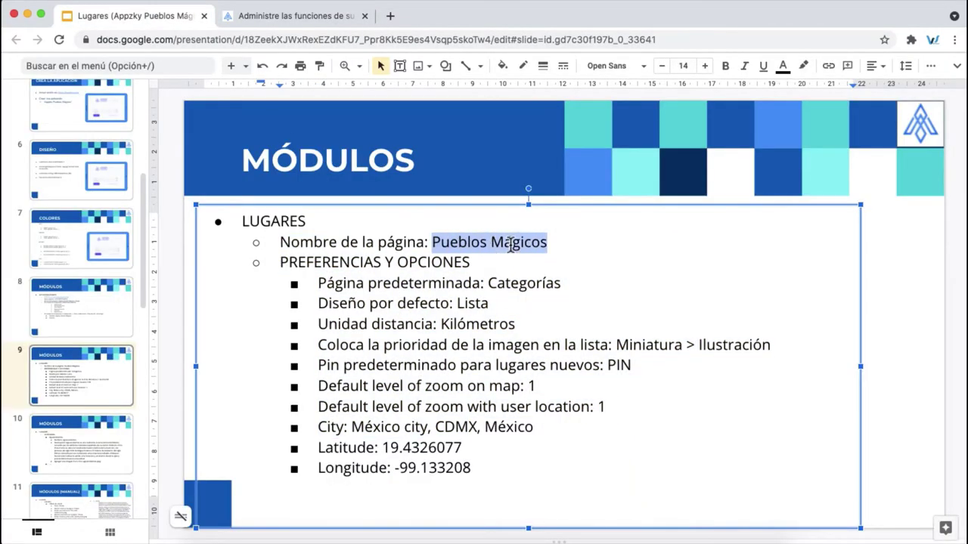
click(342, 23)
click(737, 109)
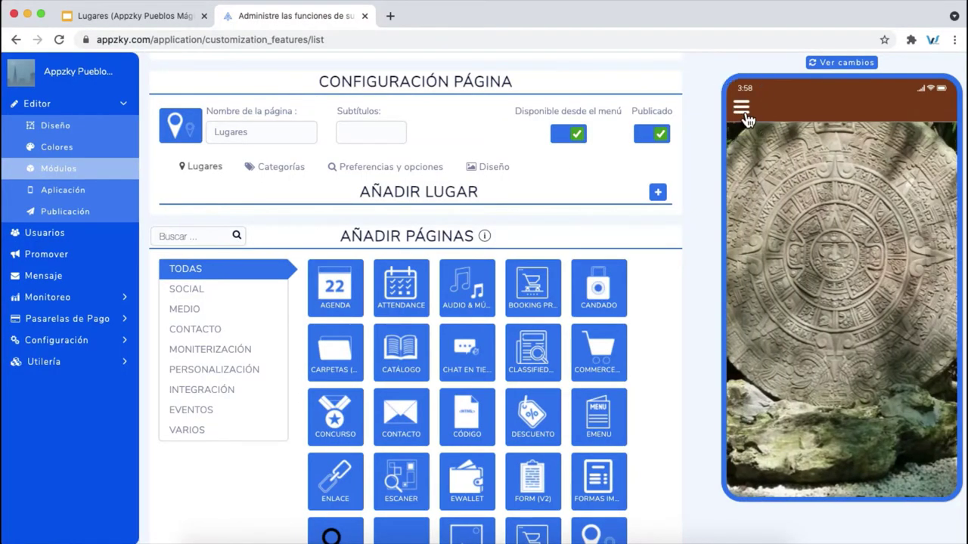
click(743, 112)
key(super+a)
key(super+v)
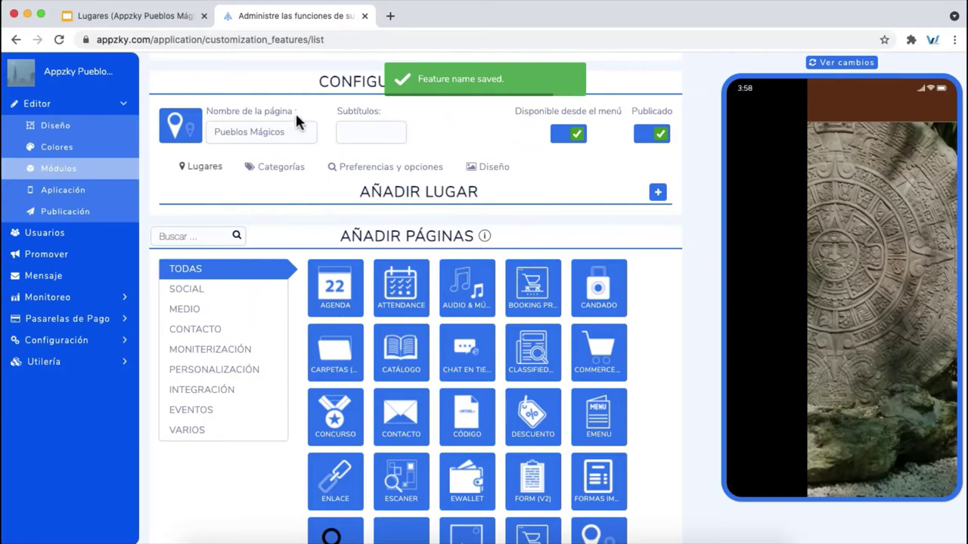
Check the next heading on the slide and open the Preferencias y opciones settings of the Pueblos Mágicos page
click(174, 21)
drag(313, 264, 414, 266)
click(299, 11)
click(386, 178)
scroll(225, 242, down, 3)
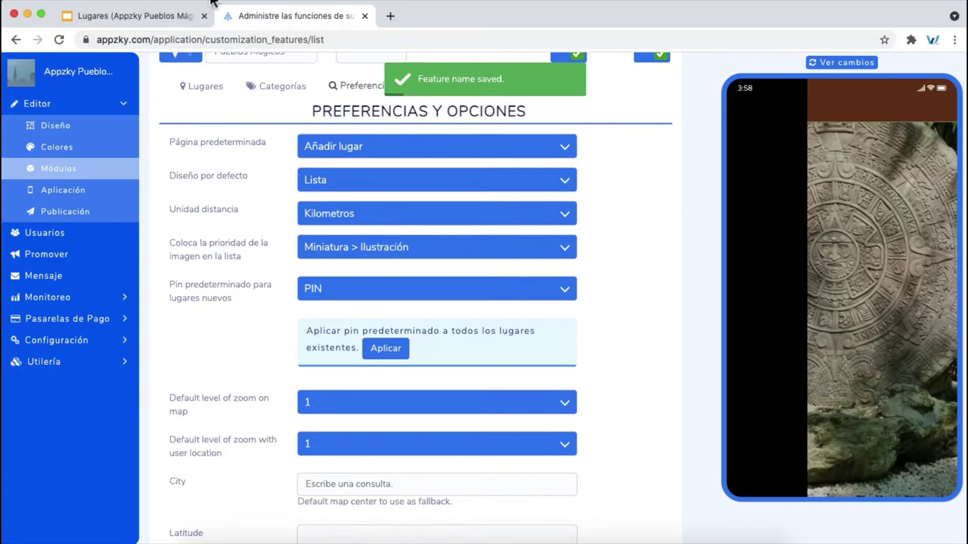
Check the default page on the slide and set Página predeterminada to Categorías in Appzky
click(161, 20)
drag(320, 283, 480, 283)
click(299, 14)
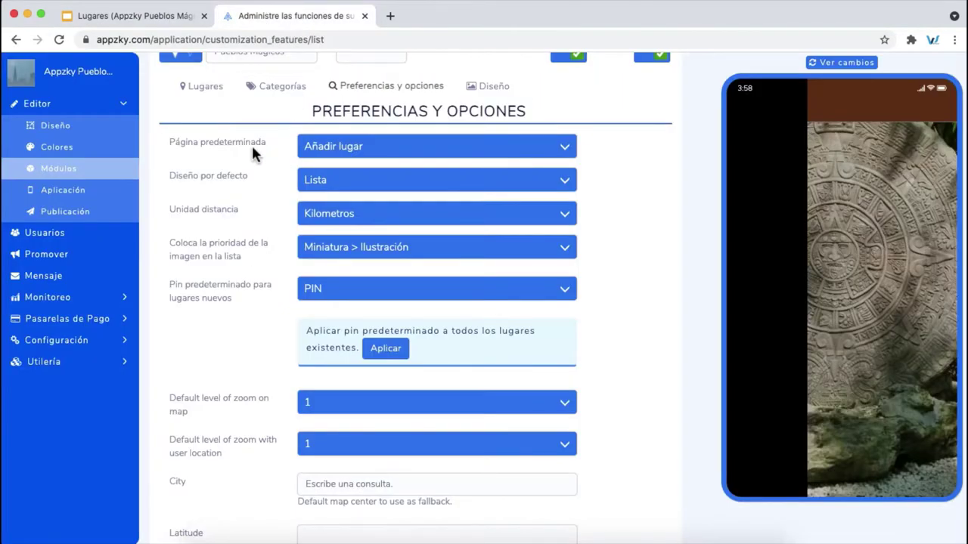
click(316, 149)
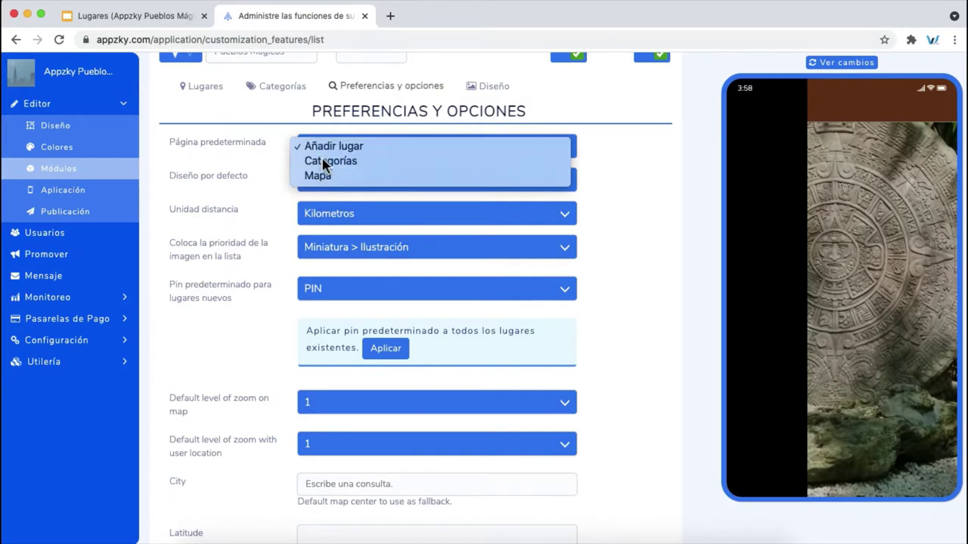
click(321, 161)
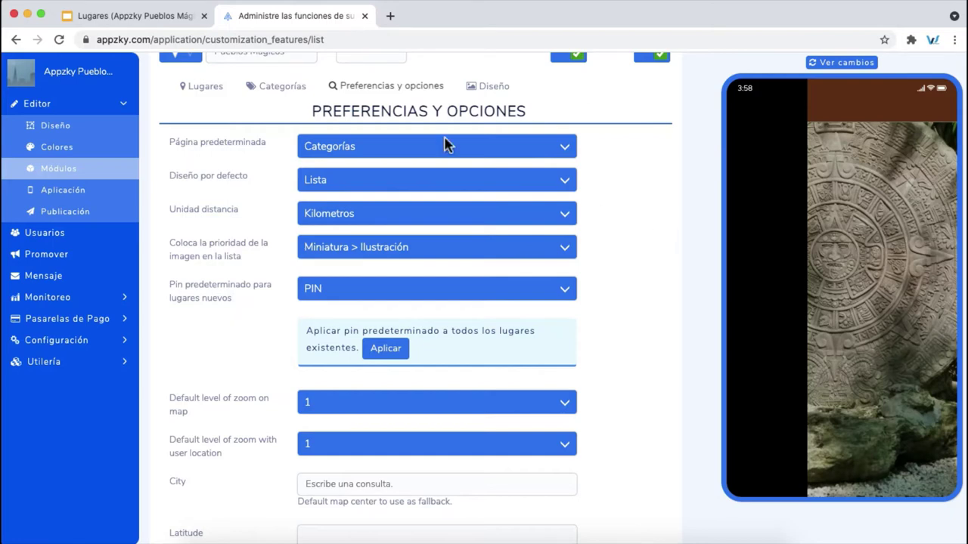
Compare the Diseño por defecto options with the slide, keep Lista, and refresh the app preview
click(155, 16)
drag(490, 304, 316, 304)
click(299, 8)
click(387, 189)
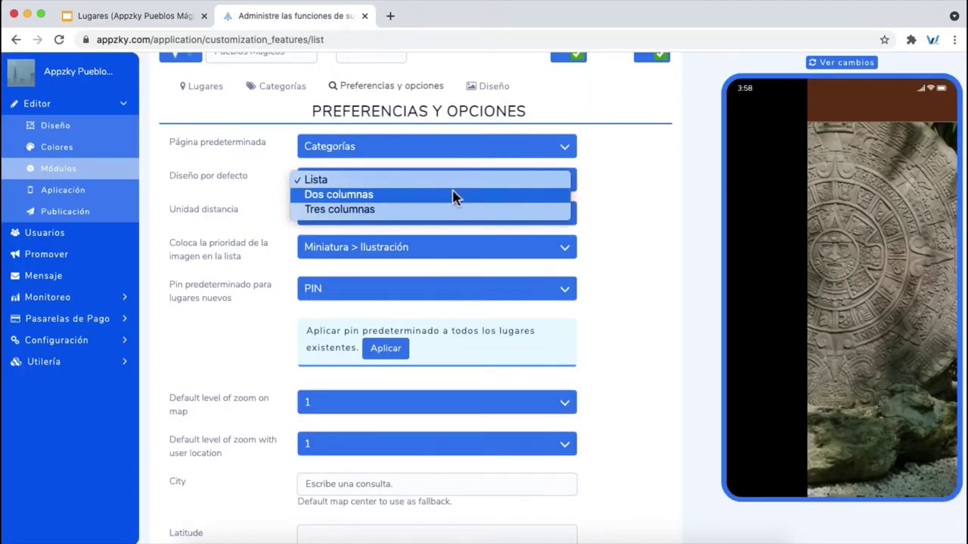
click(836, 145)
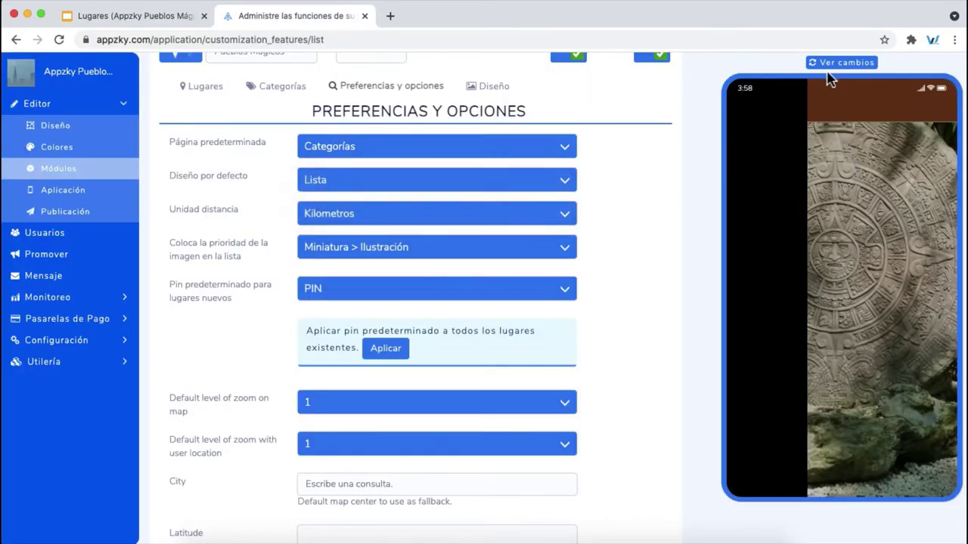
click(832, 64)
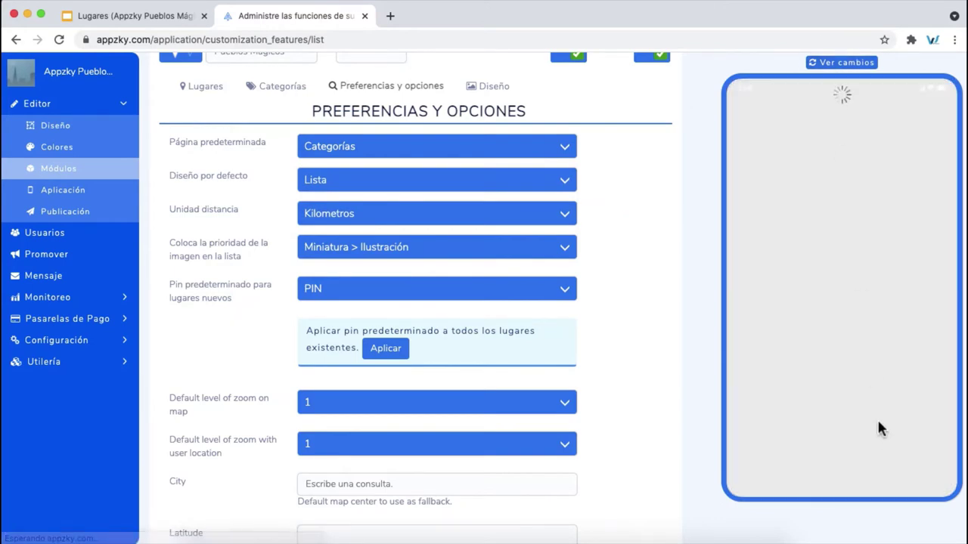
click(555, 184)
click(539, 188)
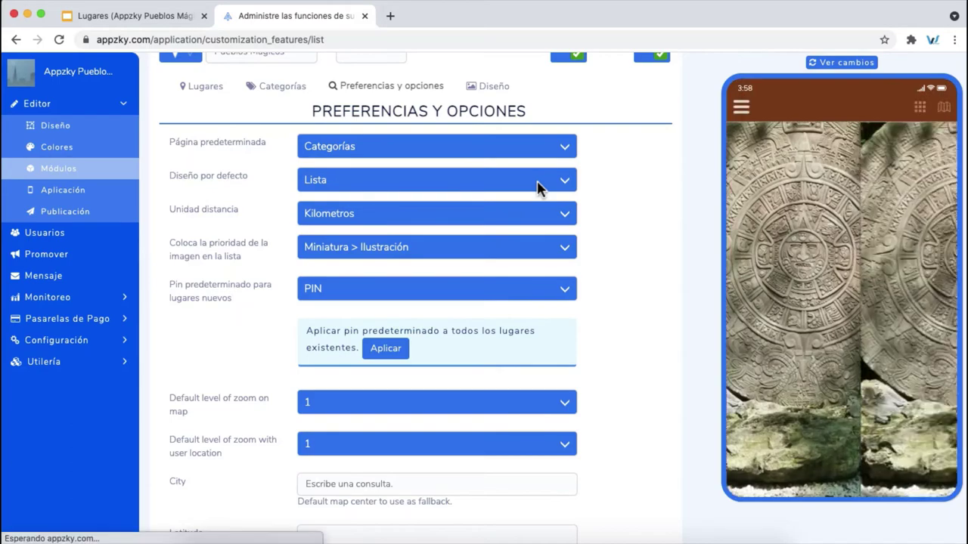
click(167, 16)
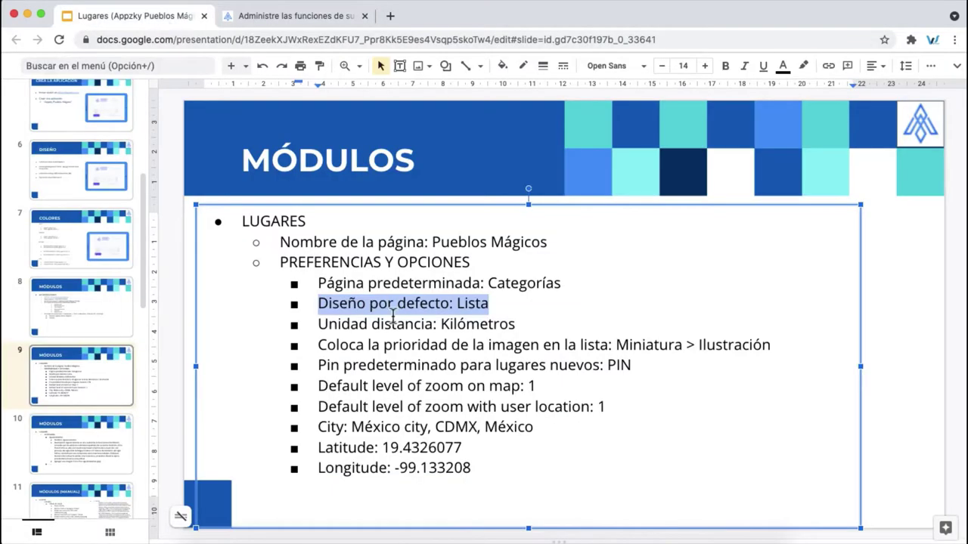
click(295, 16)
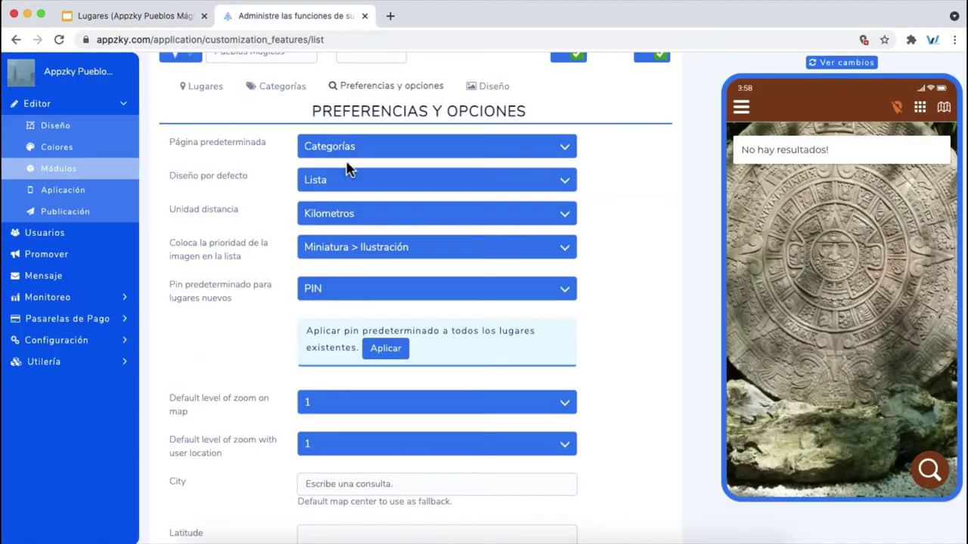
Choose Kilometros as the Unidad distancia
click(346, 215)
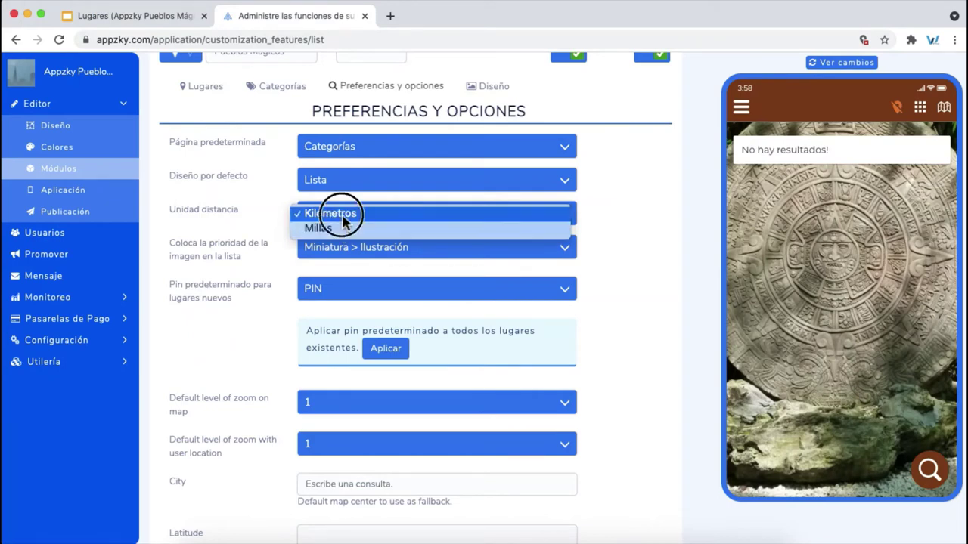
click(342, 214)
scroll(632, 256, down, 3)
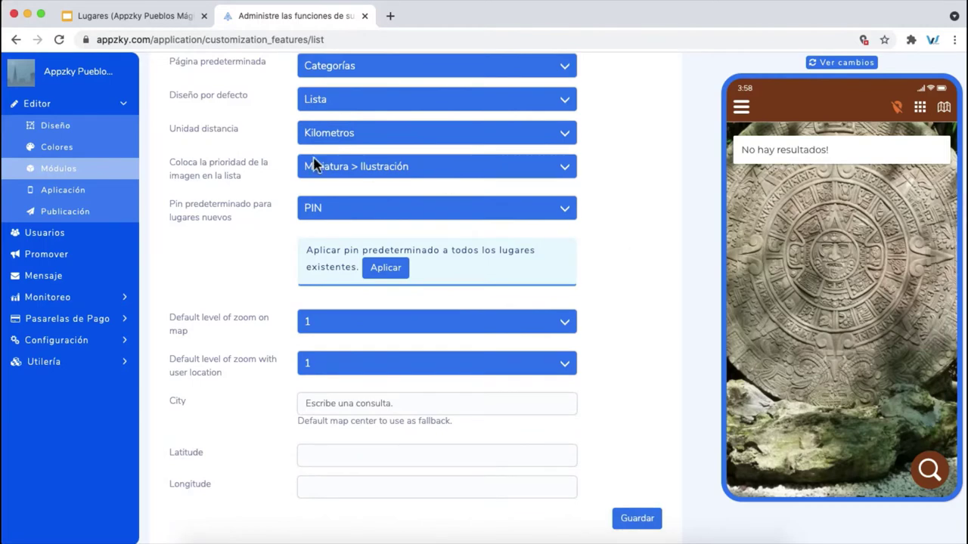
Check the image priority on the slide, keeping Miniatura > Ilustración for list images and PIN as the default pin for new places
click(171, 18)
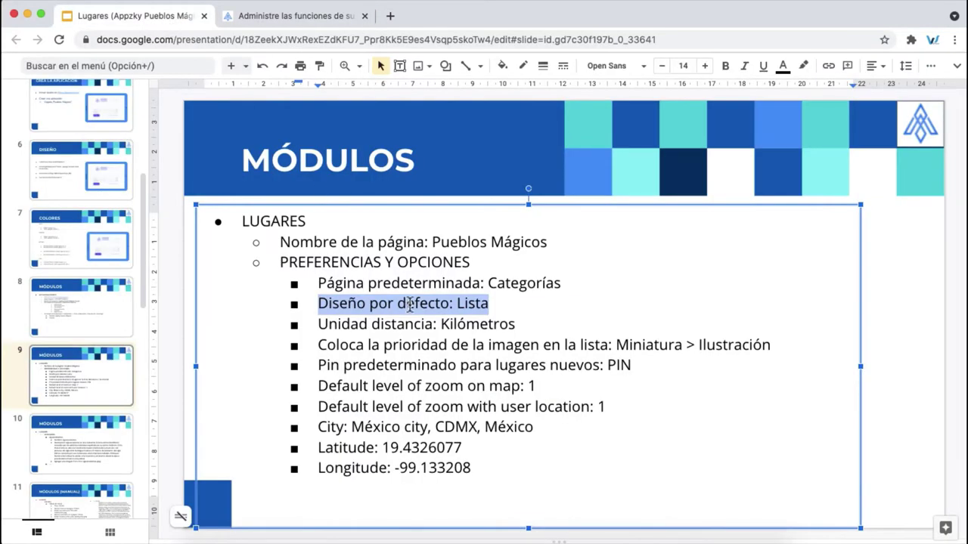
click(418, 336)
drag(318, 345, 350, 345)
click(301, 18)
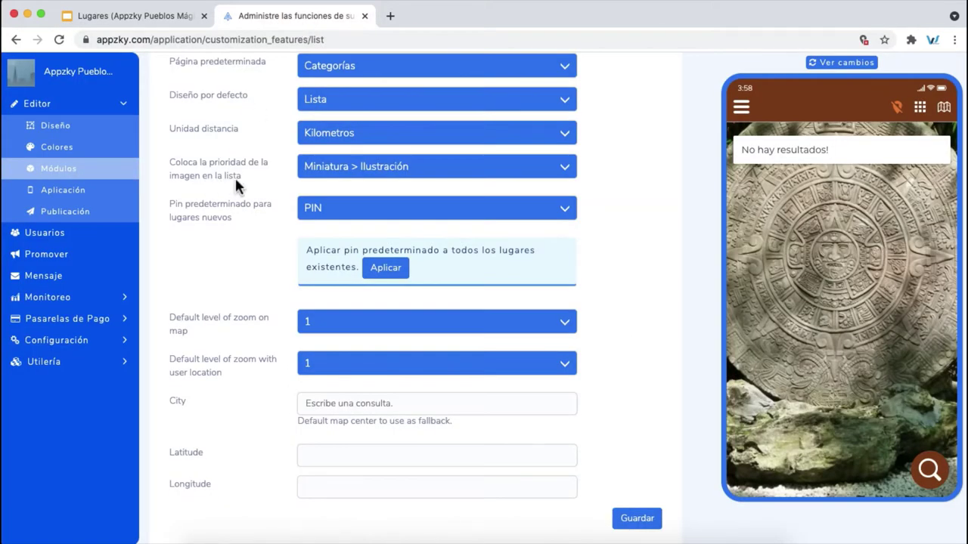
click(321, 176)
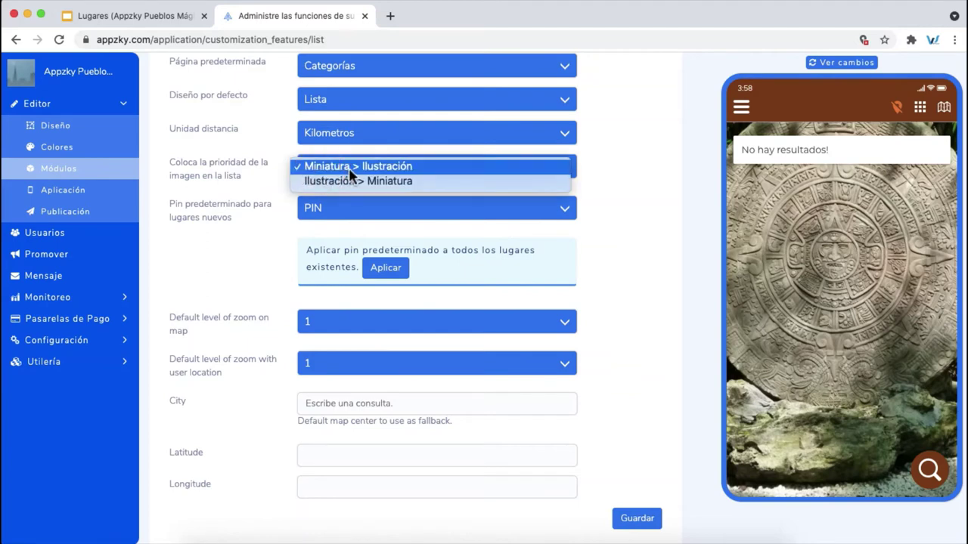
click(647, 209)
scroll(647, 209, down, 3)
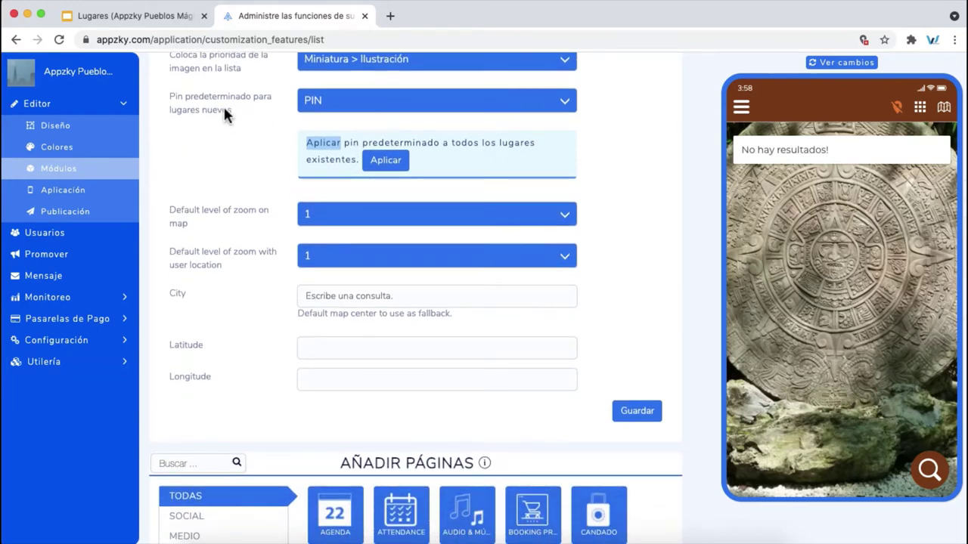
click(333, 102)
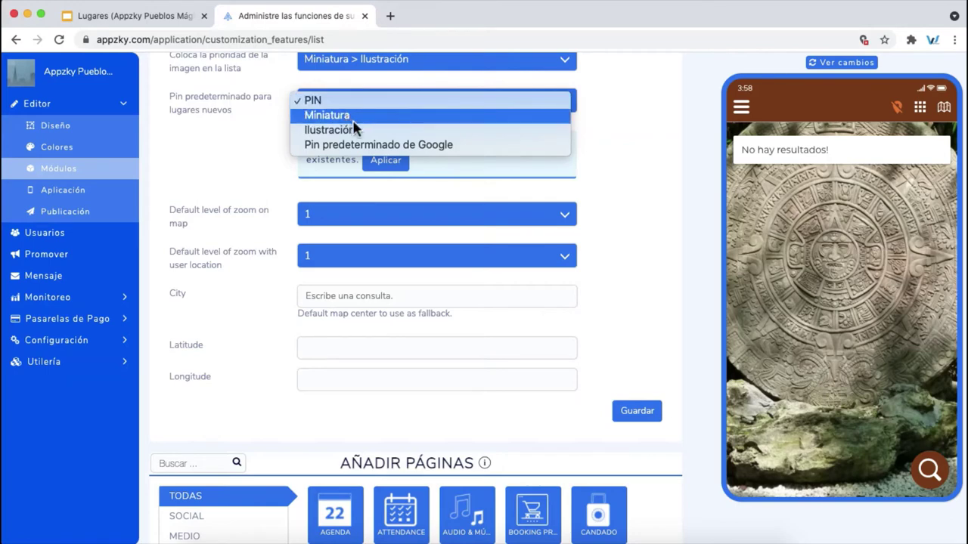
click(213, 182)
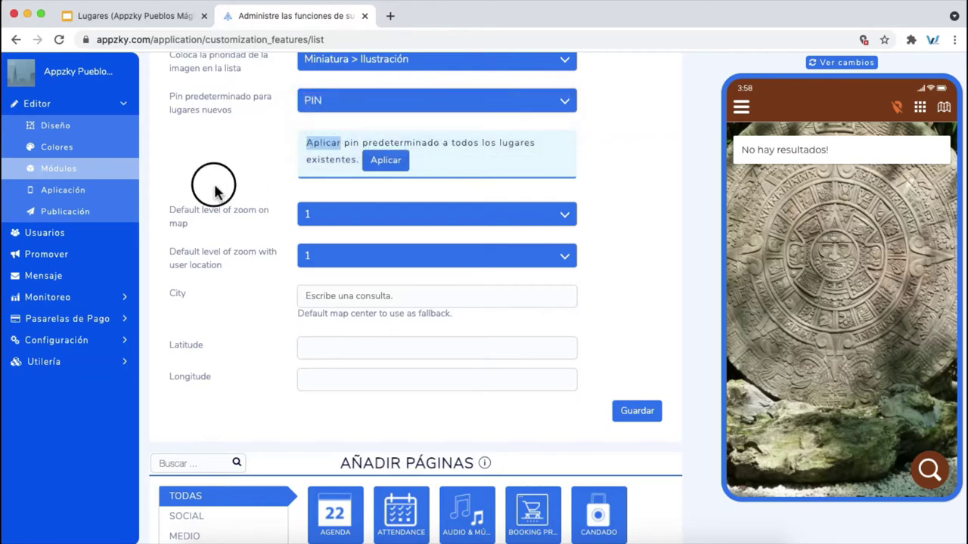
Check the zoom values on the slide and keep both the map and user-location default zoom levels at 1
click(156, 21)
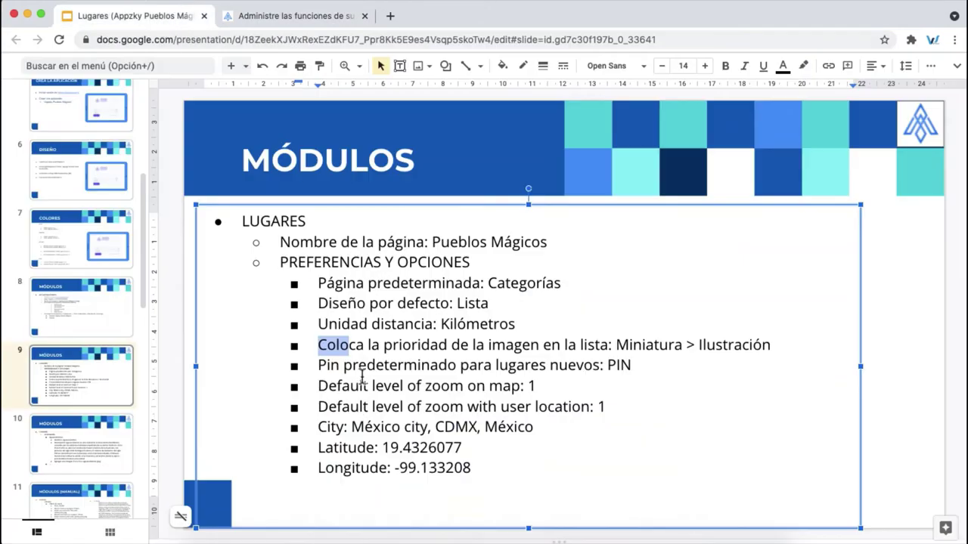
drag(318, 387, 442, 386)
click(282, 16)
click(208, 306)
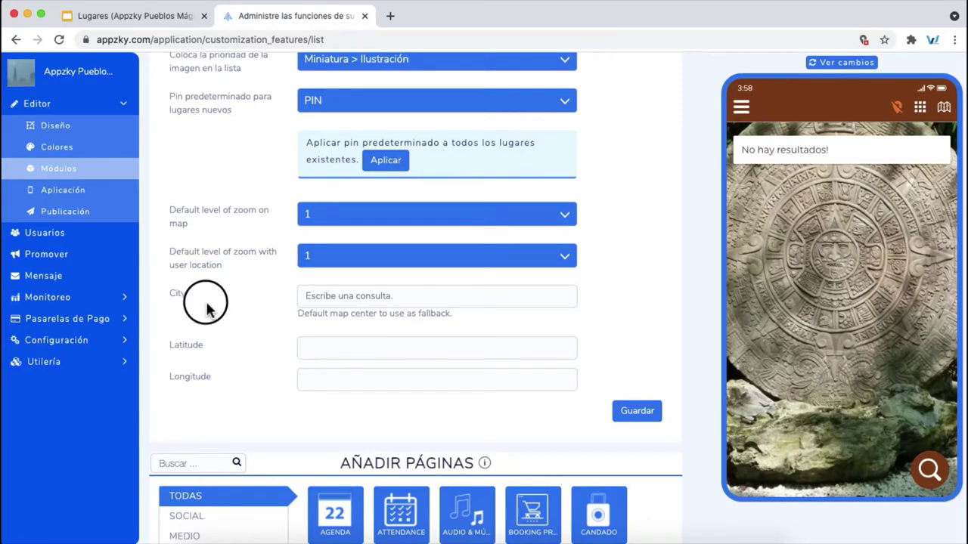
click(330, 216)
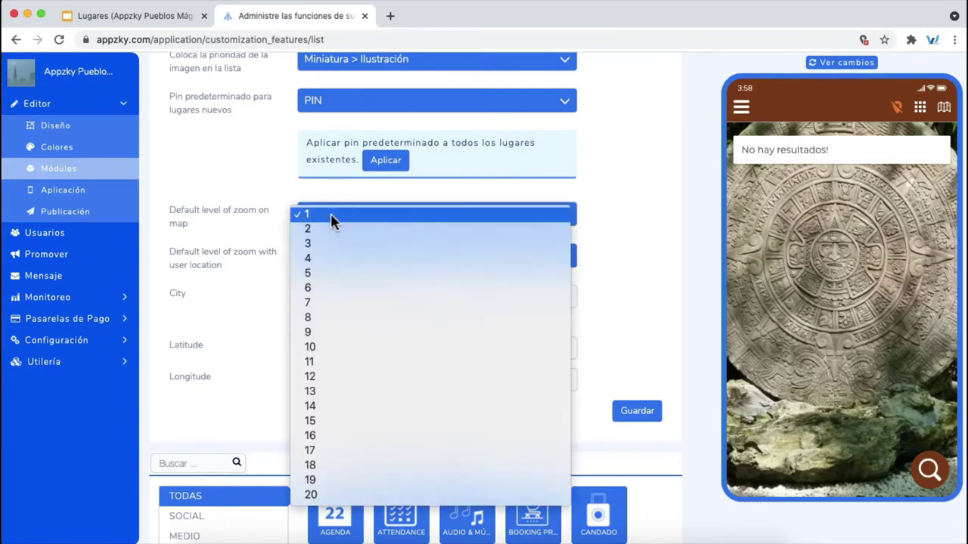
click(330, 214)
click(331, 254)
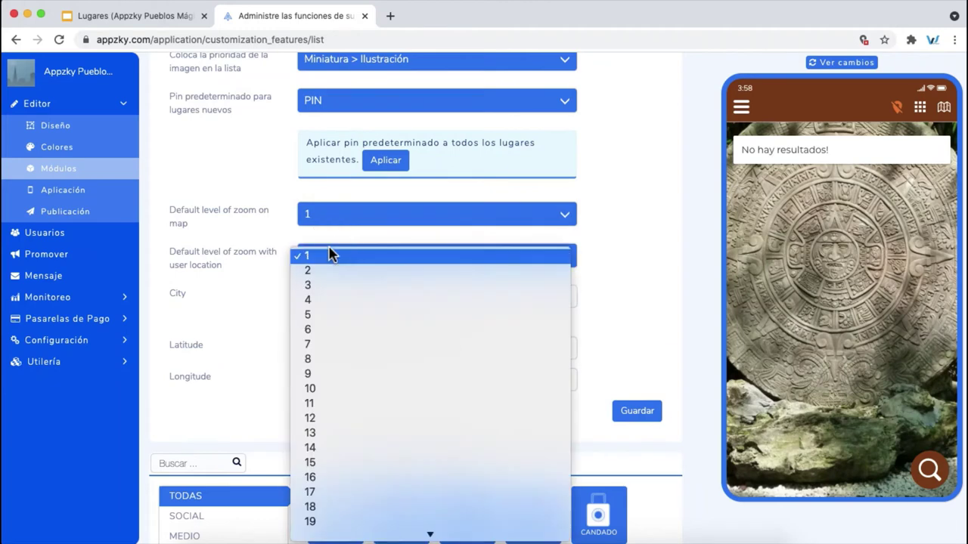
click(238, 261)
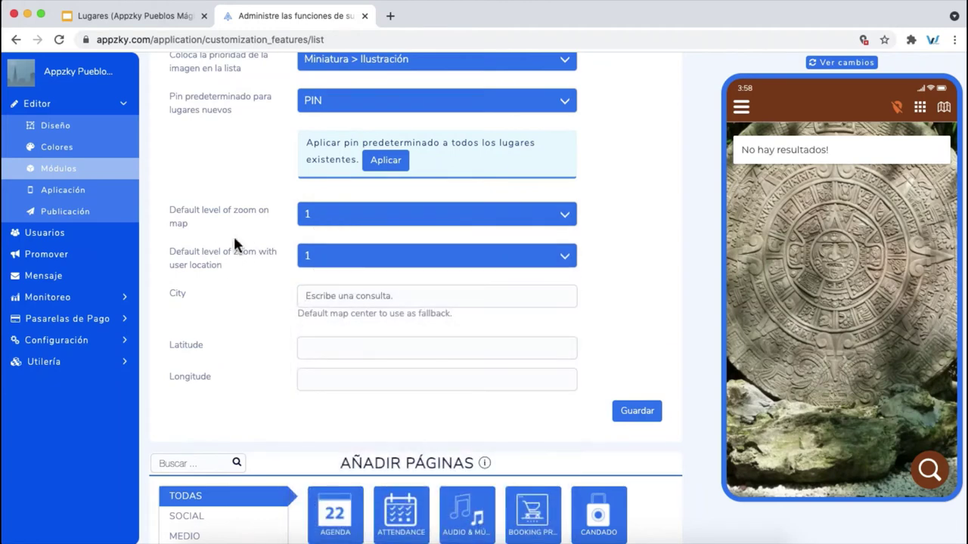
Copy the city from the slide and set the default map center City to Mexico City, CDMX, México
click(148, 16)
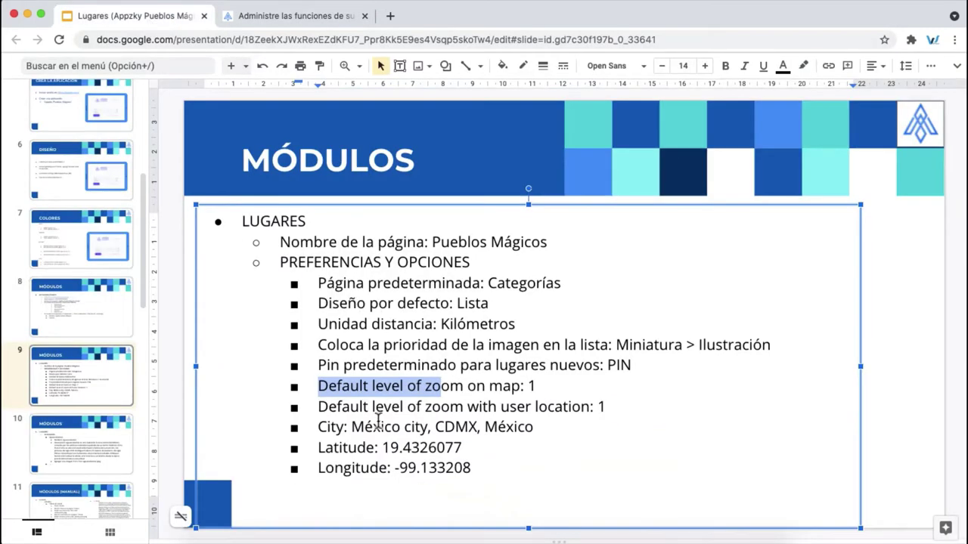
drag(352, 427, 533, 427)
key(super+c)
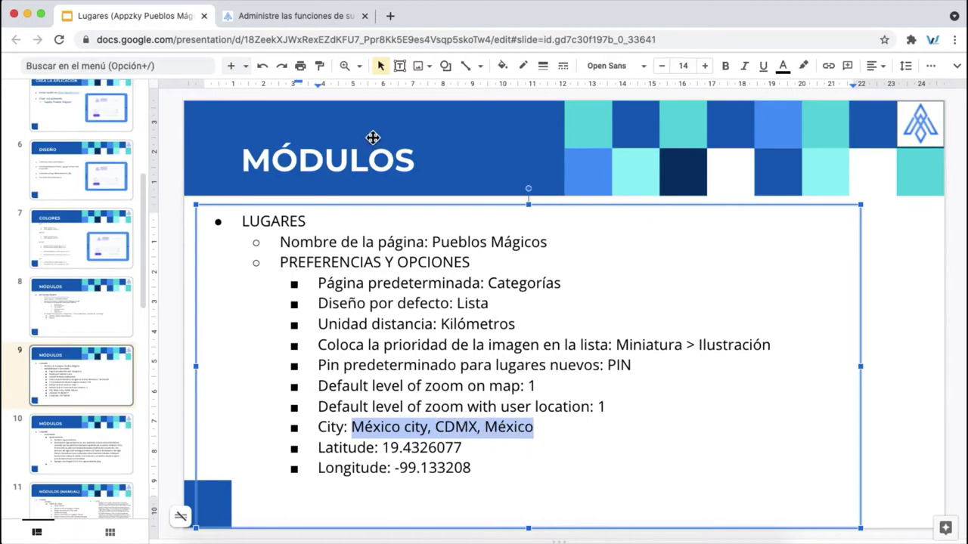
click(320, 19)
key(super+v)
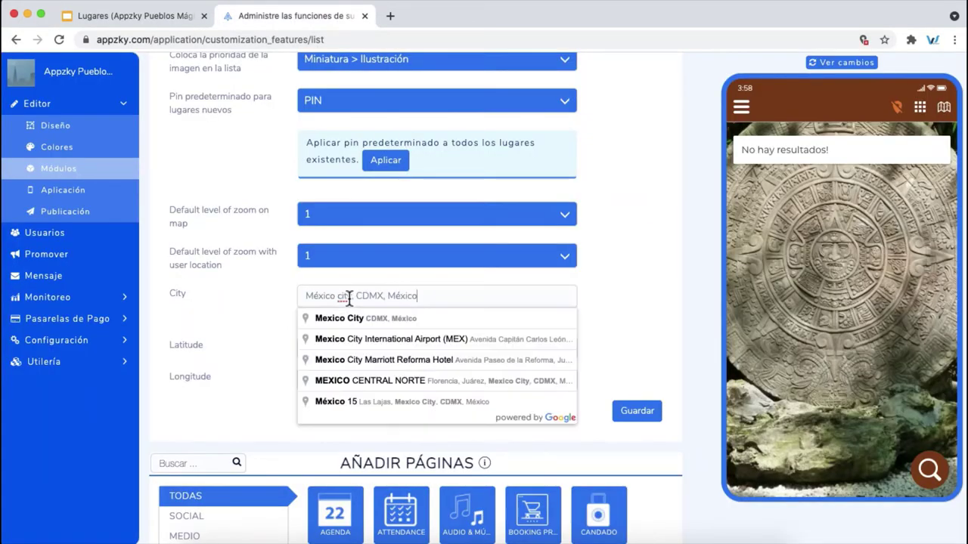
click(371, 317)
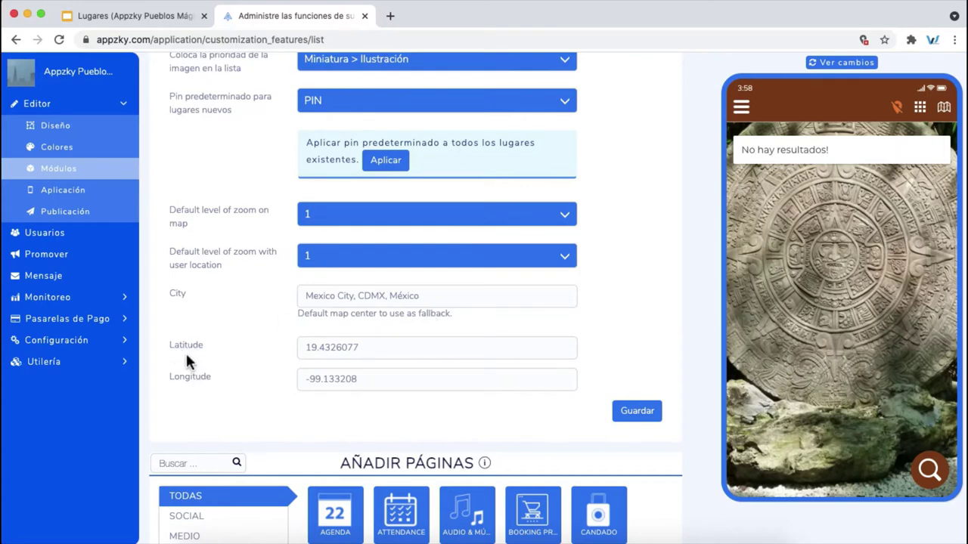
Compare the filled-in latitude and longitude of the default map center with the values on the slide
click(168, 18)
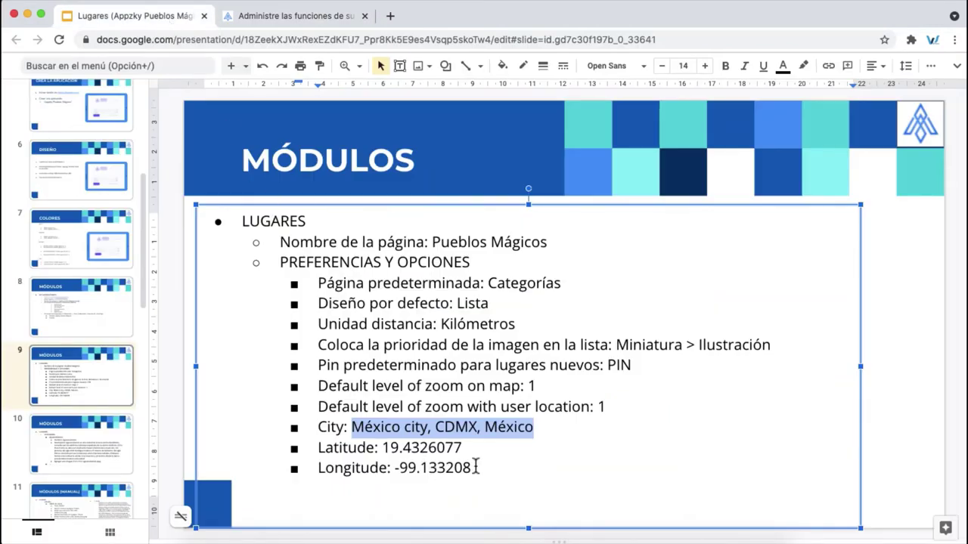
click(476, 468)
drag(492, 478, 317, 429)
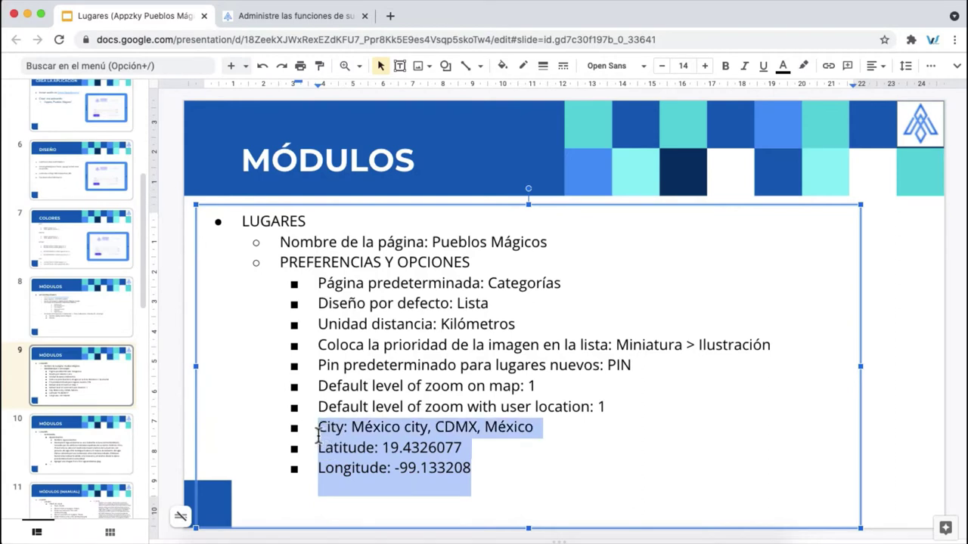
click(318, 429)
drag(382, 448, 463, 449)
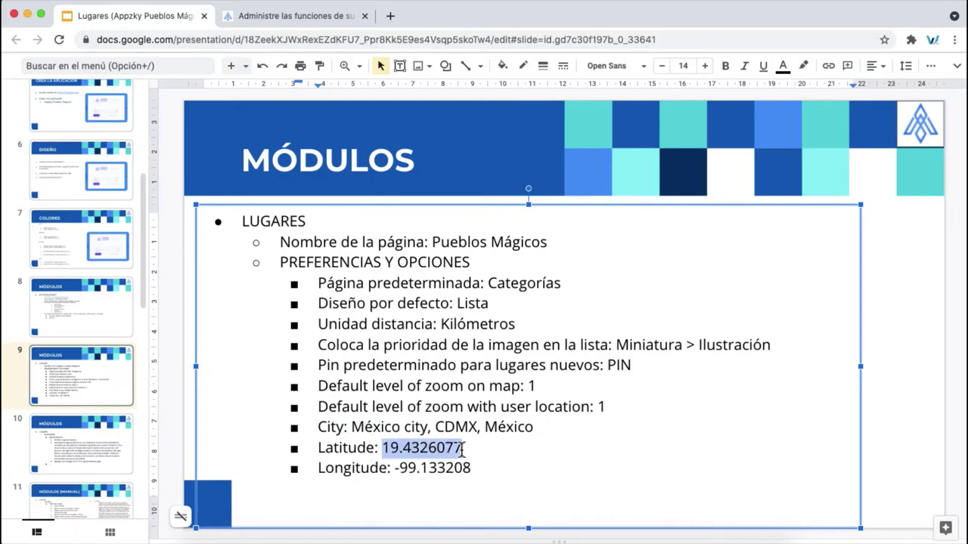
click(283, 16)
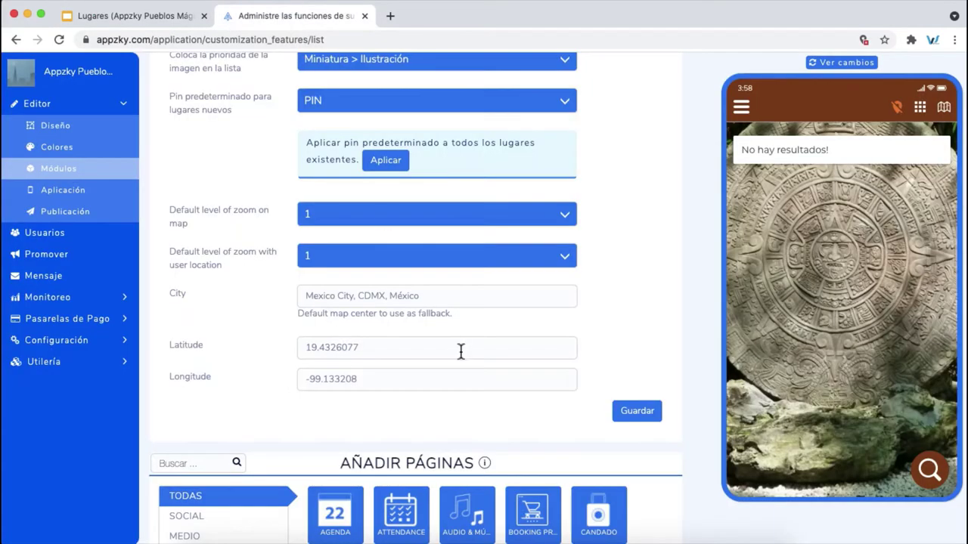
Review the Lugares preferences and options and save them
scroll(629, 363, up, 5)
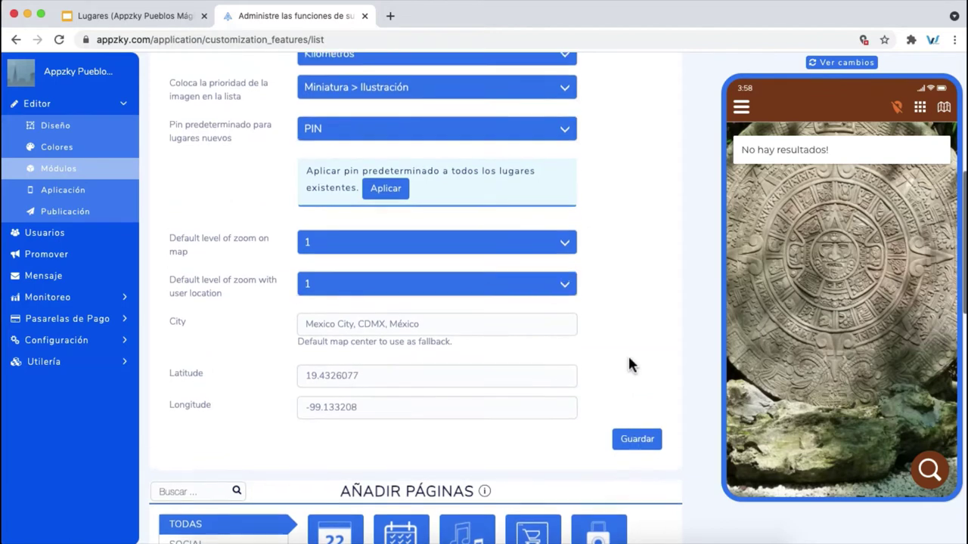
scroll(632, 365, down, 5)
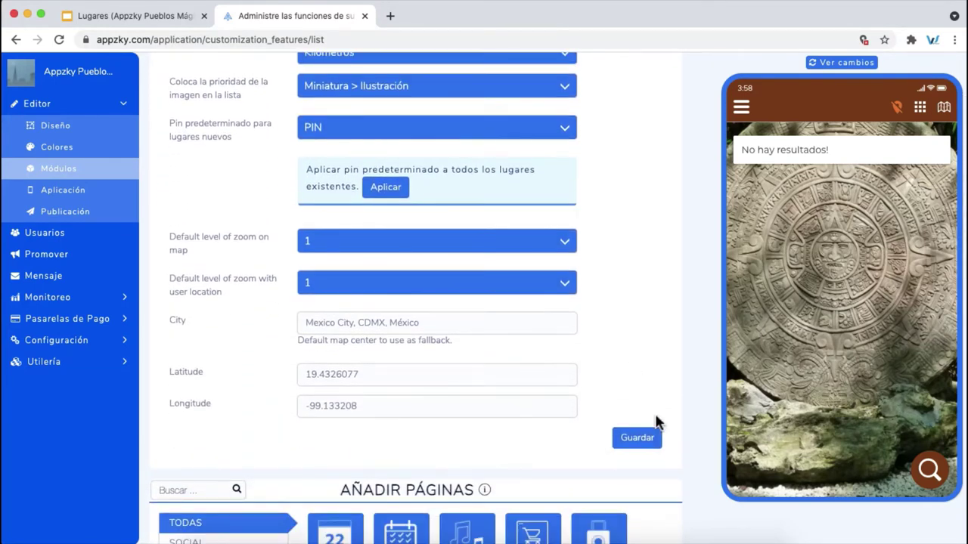
click(654, 441)
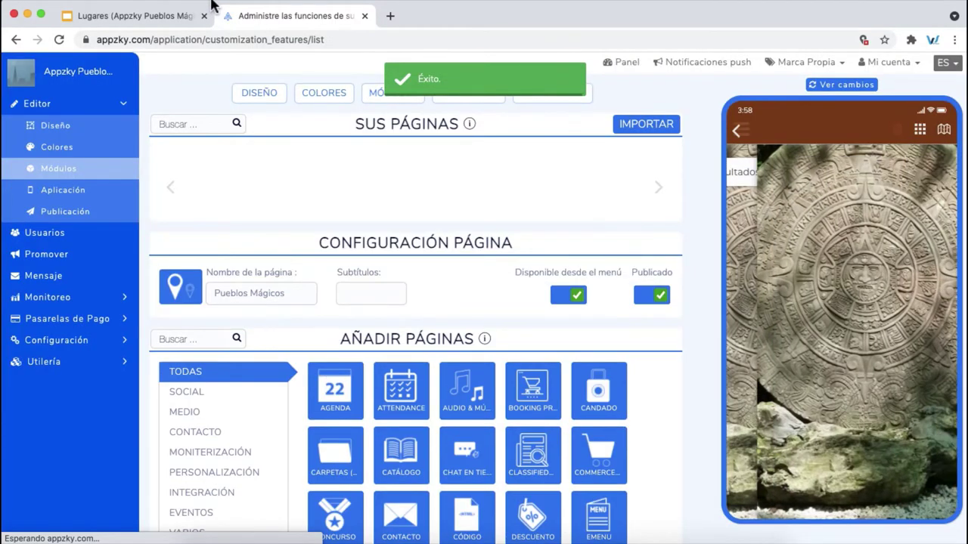
Copy the category name Aguascalientes from the CATEGORÍA slide of the presentation
click(209, 10)
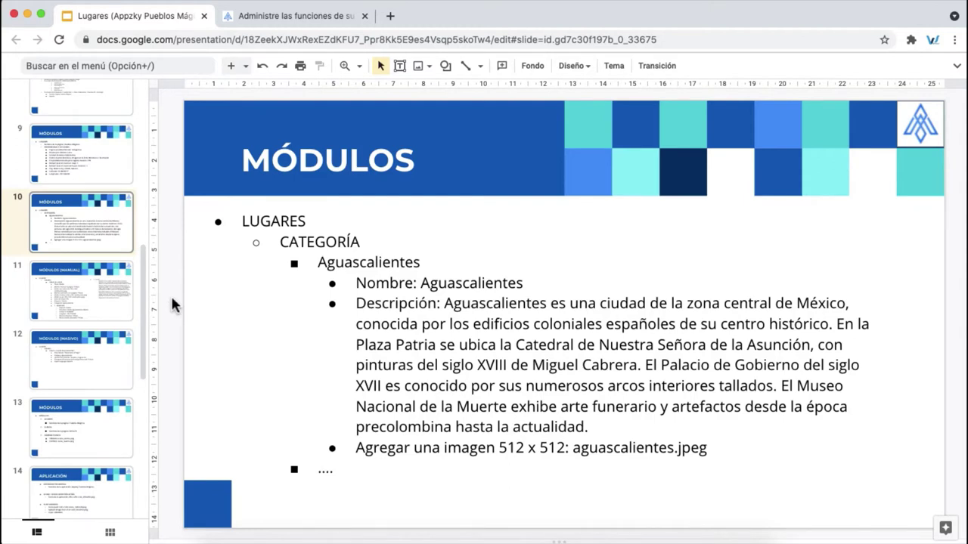
click(379, 268)
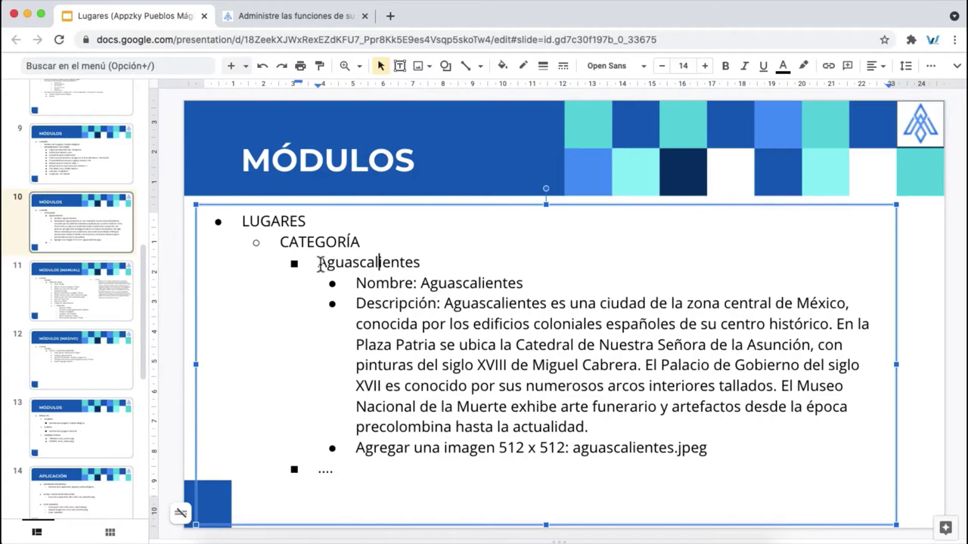
drag(318, 263, 423, 265)
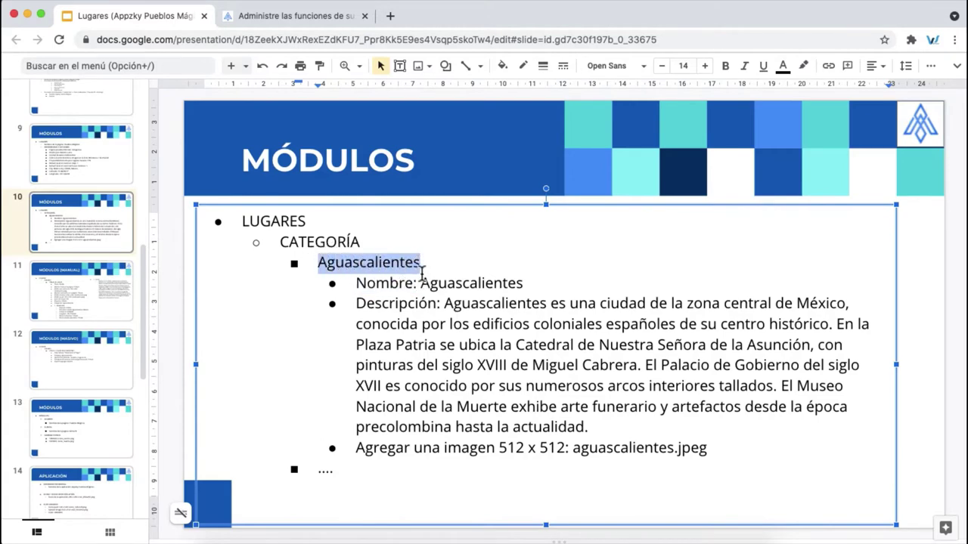
click(421, 266)
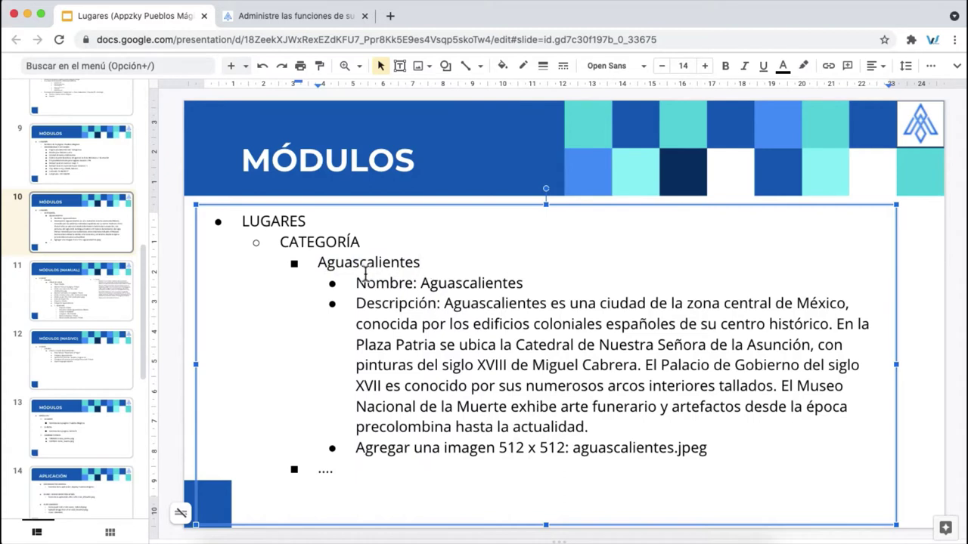
drag(322, 264, 421, 263)
double_click(406, 269)
key(super+c)
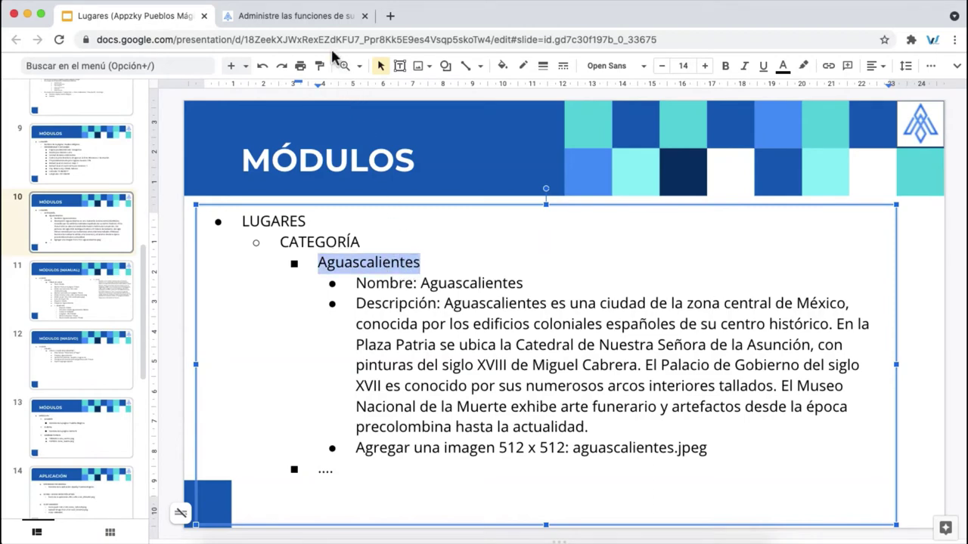
Start a new category in the Pueblos Mágicos page in Appzky and name it Aguascalientes
click(323, 19)
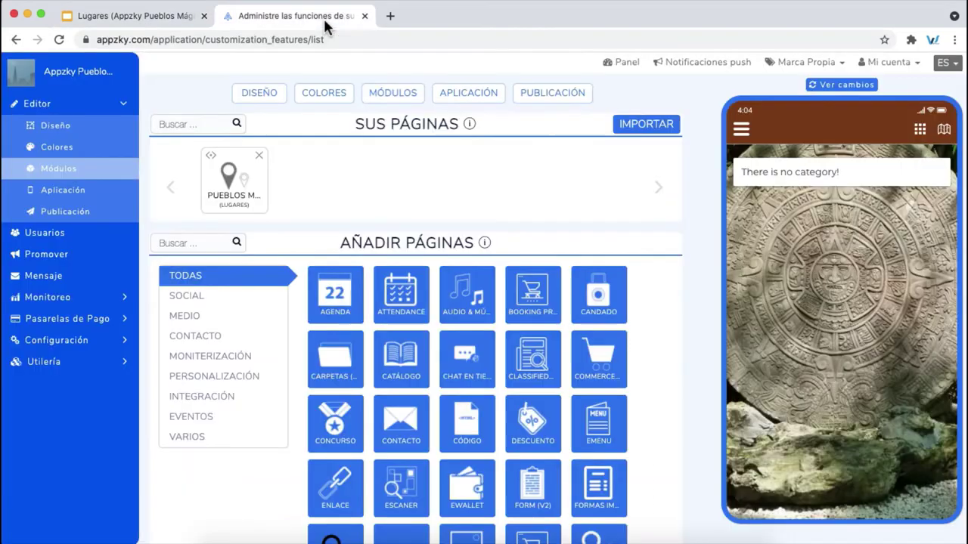
click(236, 193)
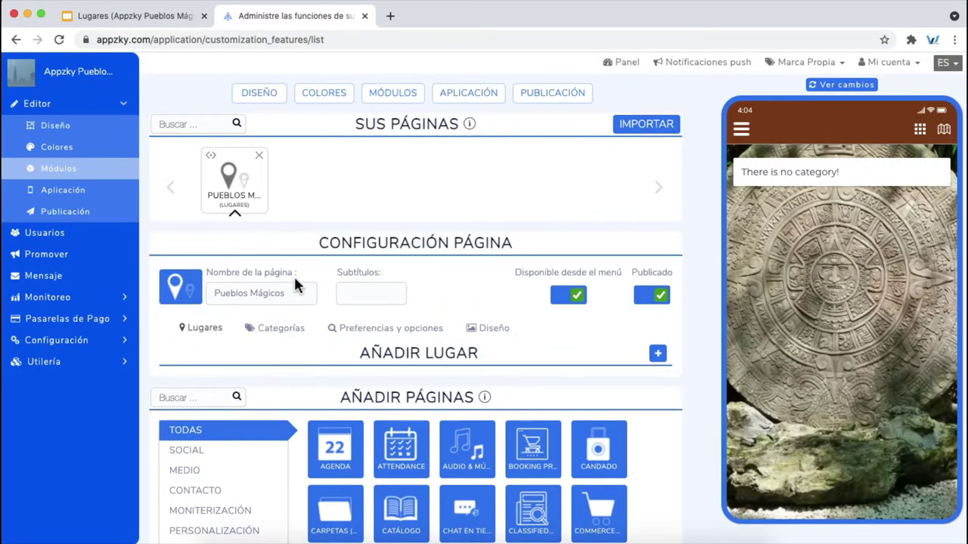
click(308, 331)
scroll(360, 257, down, 2)
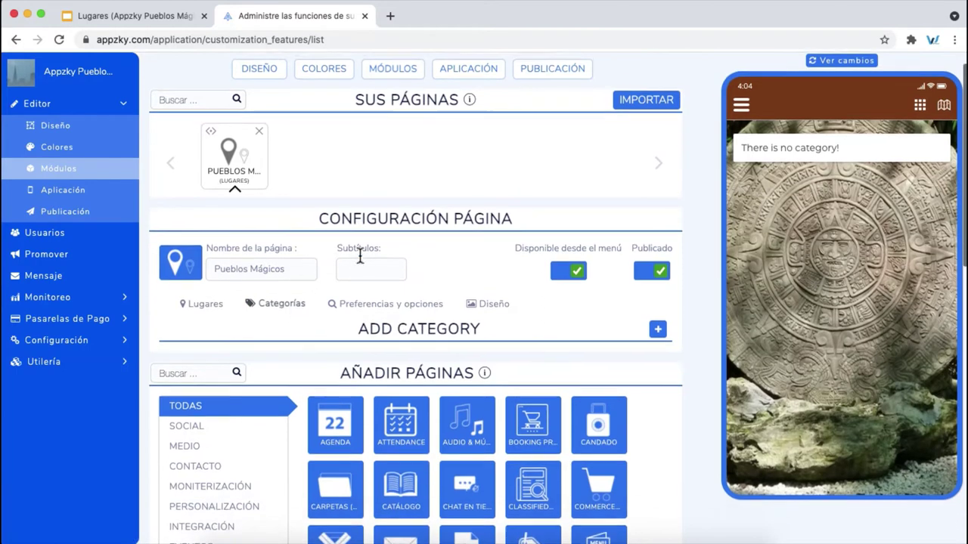
click(660, 302)
scroll(662, 308, down, 2)
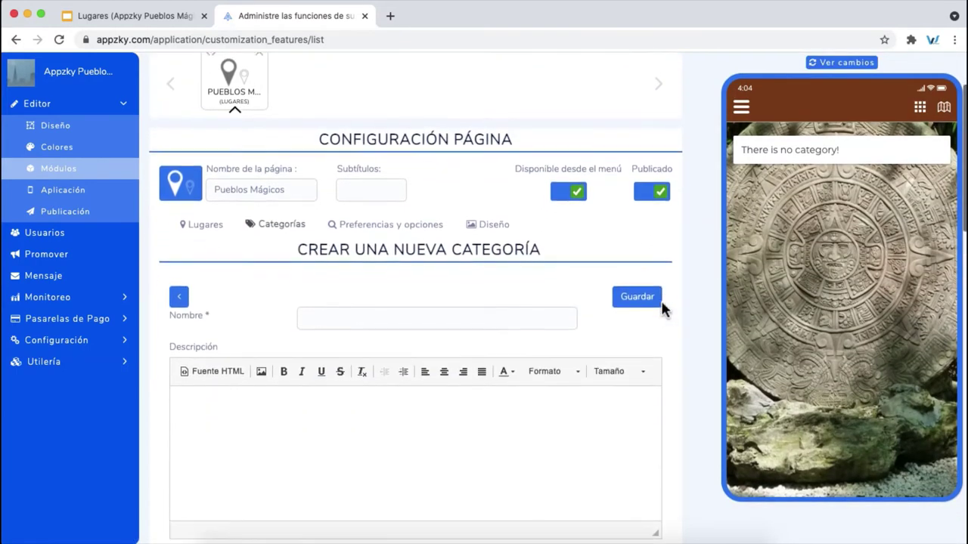
click(540, 319)
key(super+v)
scroll(592, 329, down, 5)
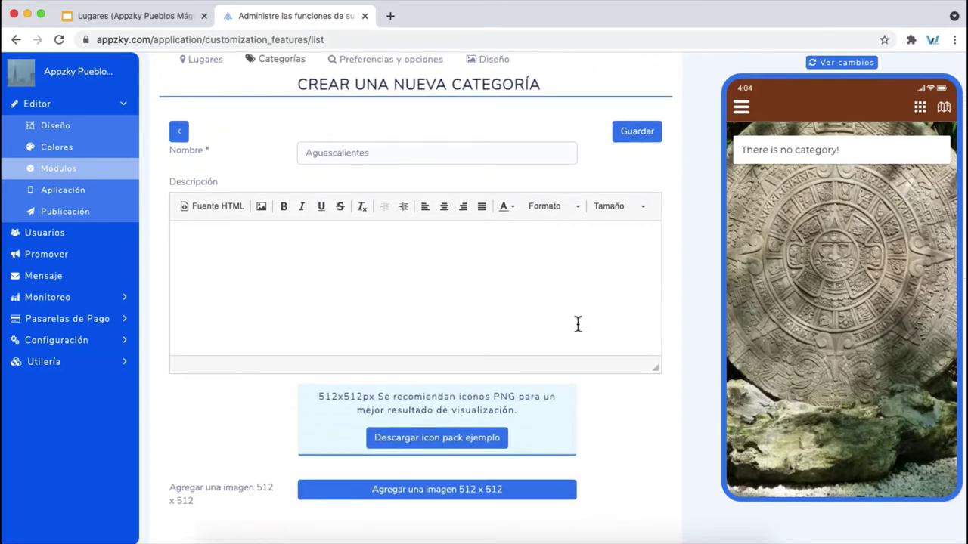
drag(227, 158, 206, 151)
Copy the Aguascalientes description from the slide into the new category's Descripción
key(ctrl+shift+Tab)
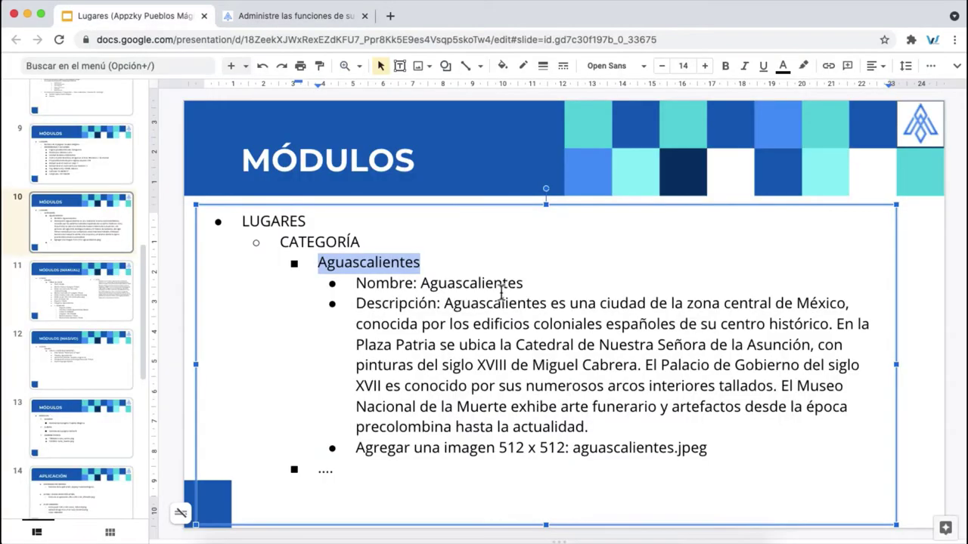
drag(444, 302, 592, 427)
key(super+c)
key(ctrl+Tab)
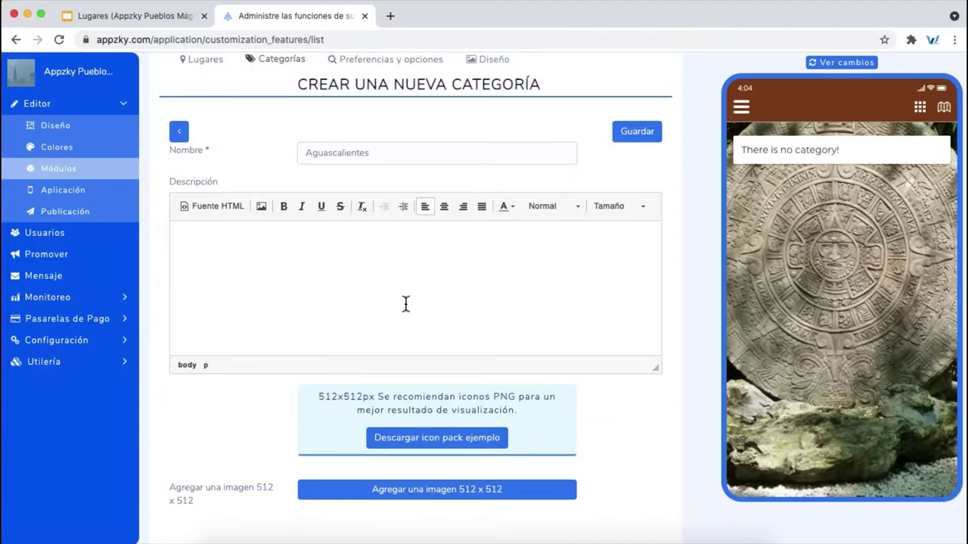
click(406, 303)
key(super+v)
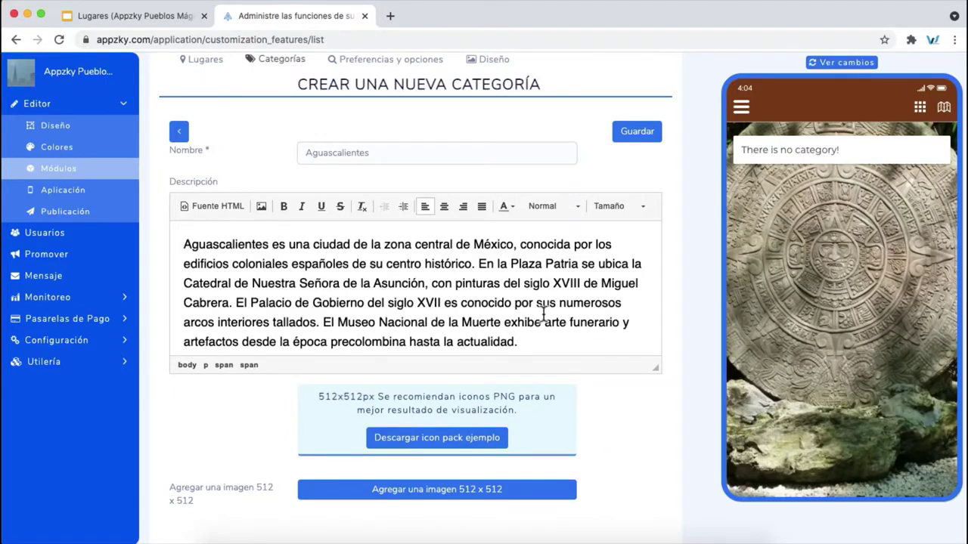
mouse_move(551, 335)
mouse_down()
mouse_move(244, 281)
mouse_move(151, 252)
mouse_move(583, 353)
mouse_move(552, 326)
mouse_up()
click(195, 240)
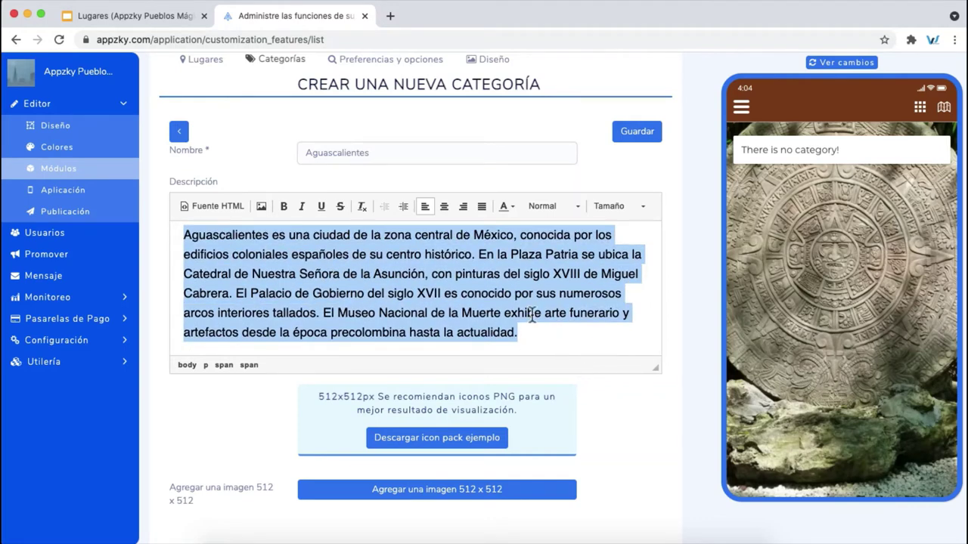
click(461, 296)
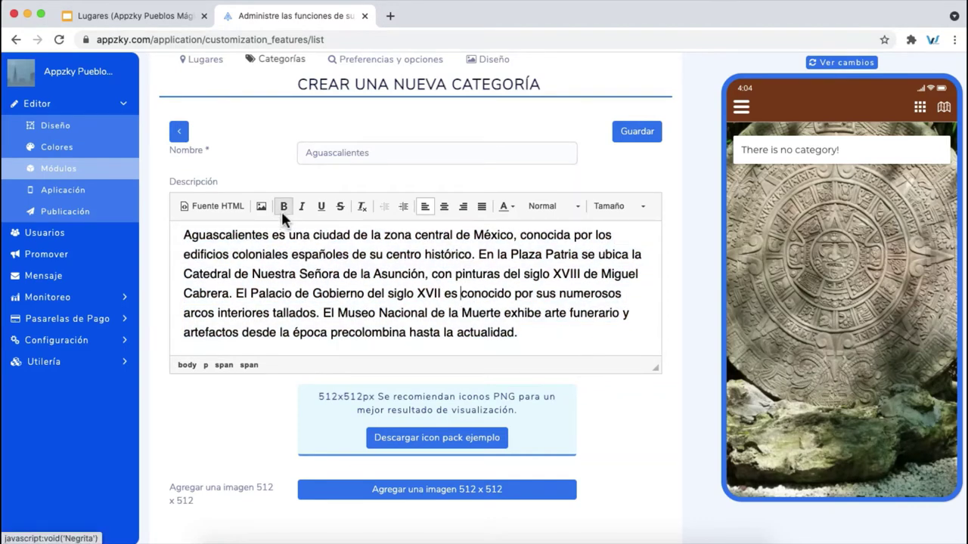
Check on the slide which file to use for the category's 512 x 512 image
scroll(642, 408, down, 3)
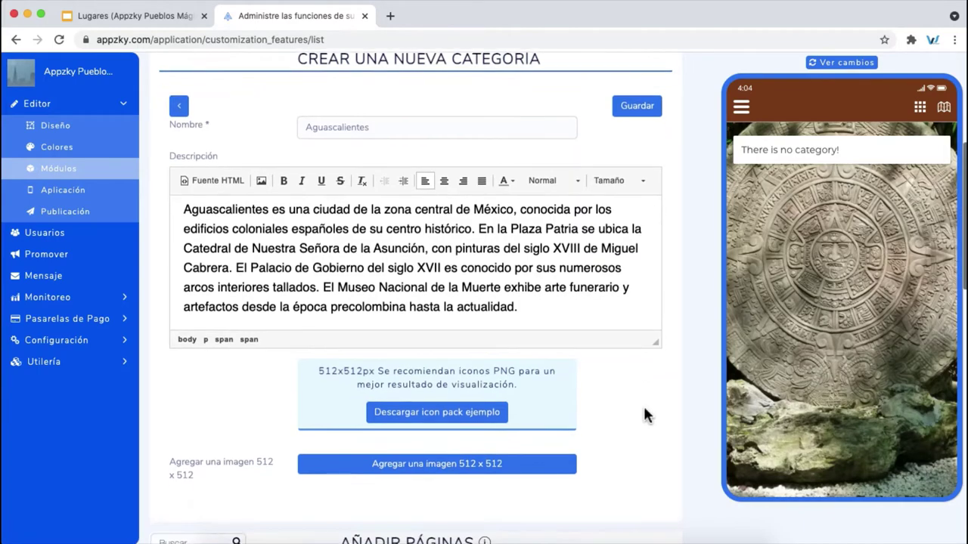
key(ctrl+shift+Tab)
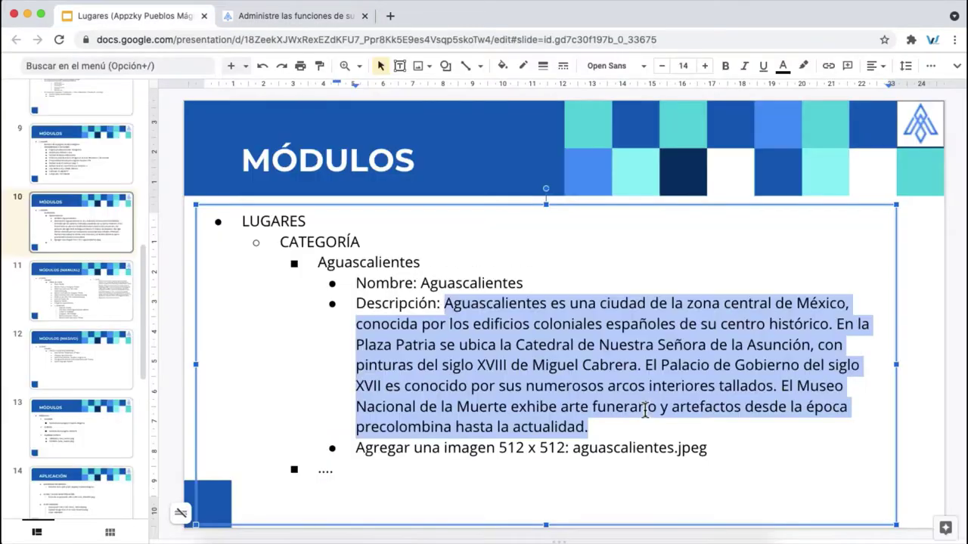
key(ctrl+Tab)
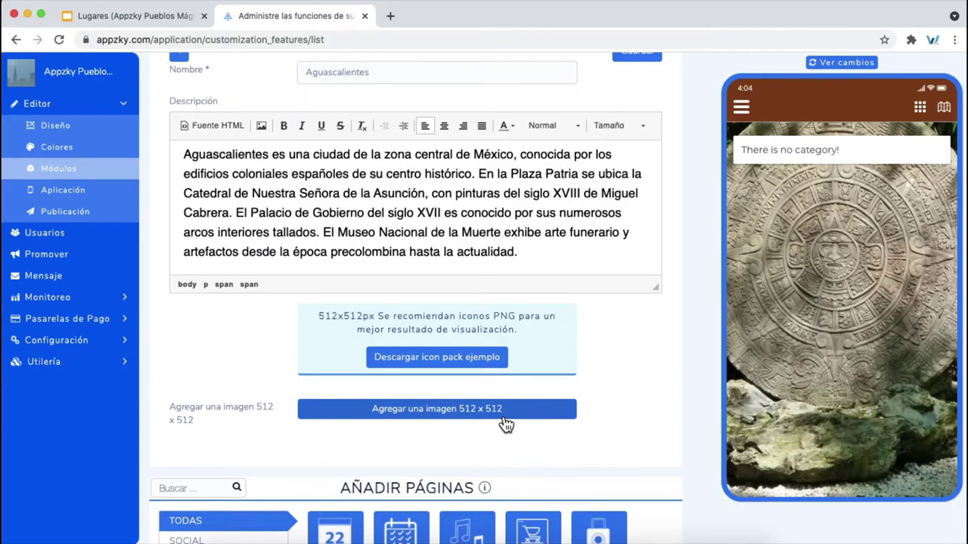
key(ctrl+shift+Tab)
double_click(613, 448)
drag(616, 446, 689, 446)
key(ctrl+Tab)
Add aguascalientes.jpeg from the Categorías folder as the category's 512 x 512 image, accepting the default crop
click(484, 414)
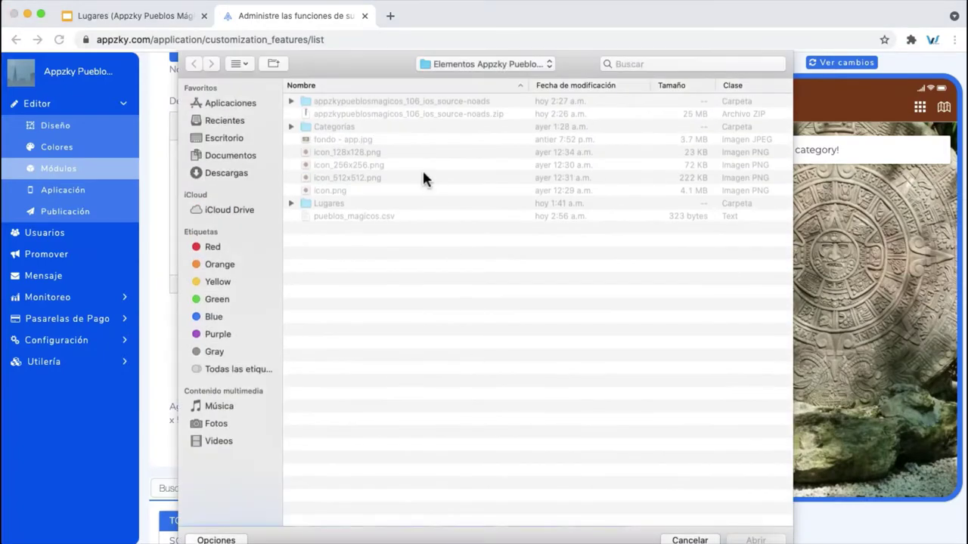
double_click(353, 128)
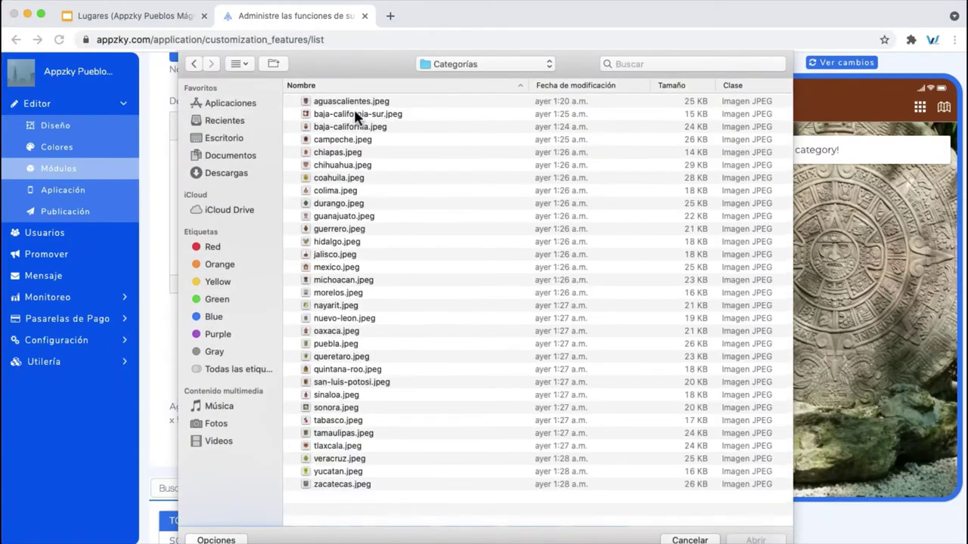
double_click(352, 101)
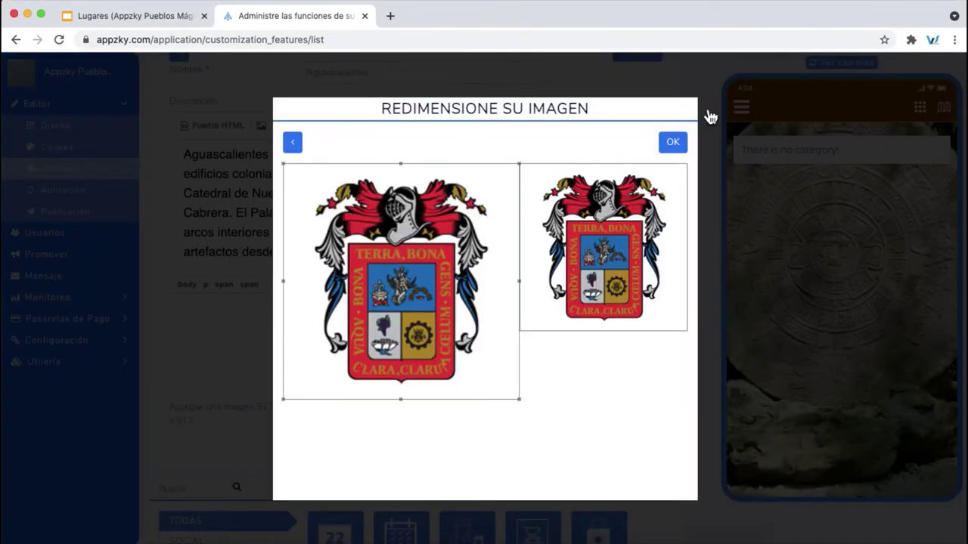
click(673, 144)
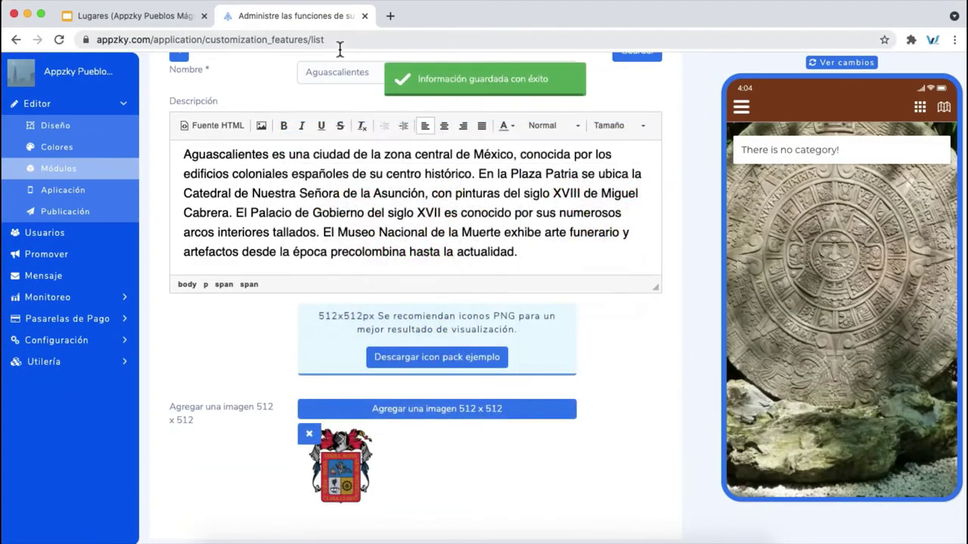
scroll(644, 372, down, 2)
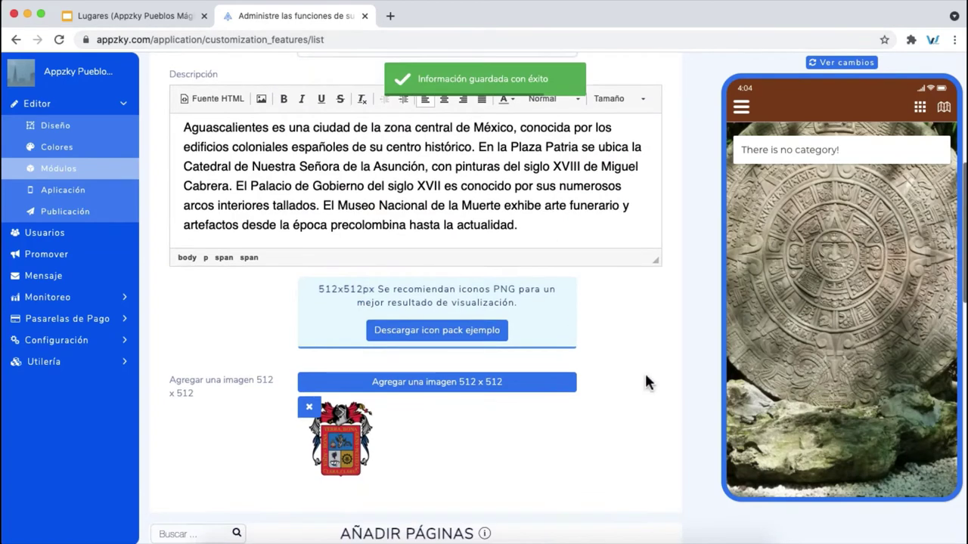
scroll(646, 383, down, 2)
scroll(647, 380, up, 5)
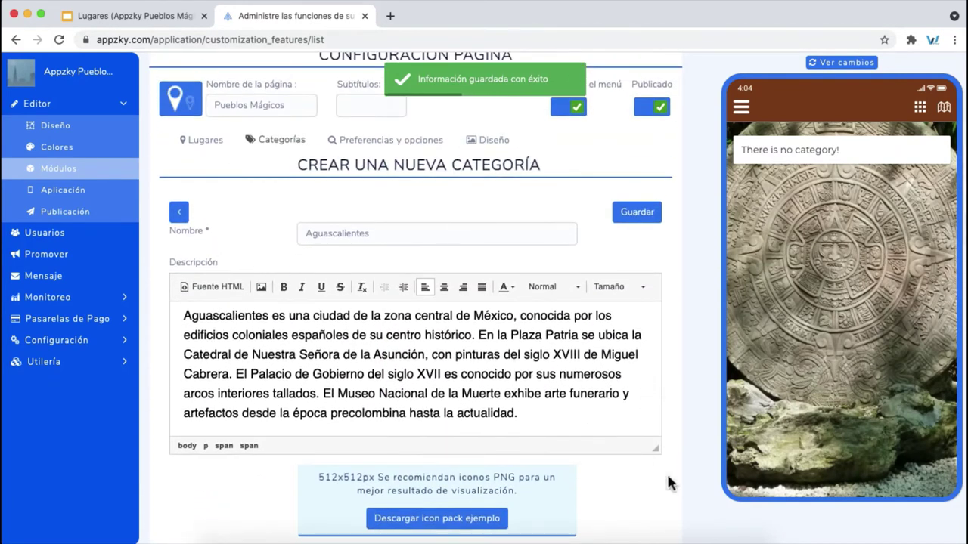
Save the Aguascalientes category, refresh the app preview and open the category in it
scroll(670, 468, down, 5)
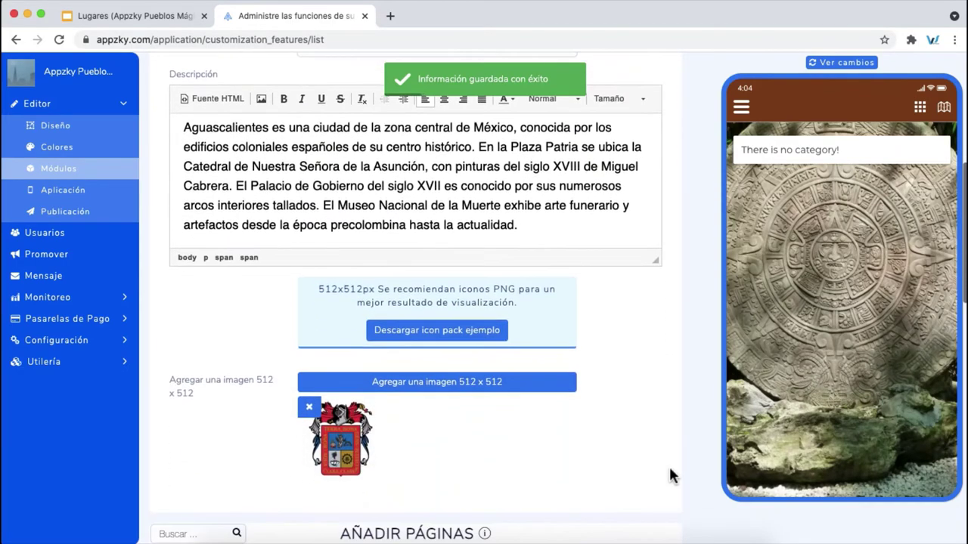
scroll(177, 405, up, 5)
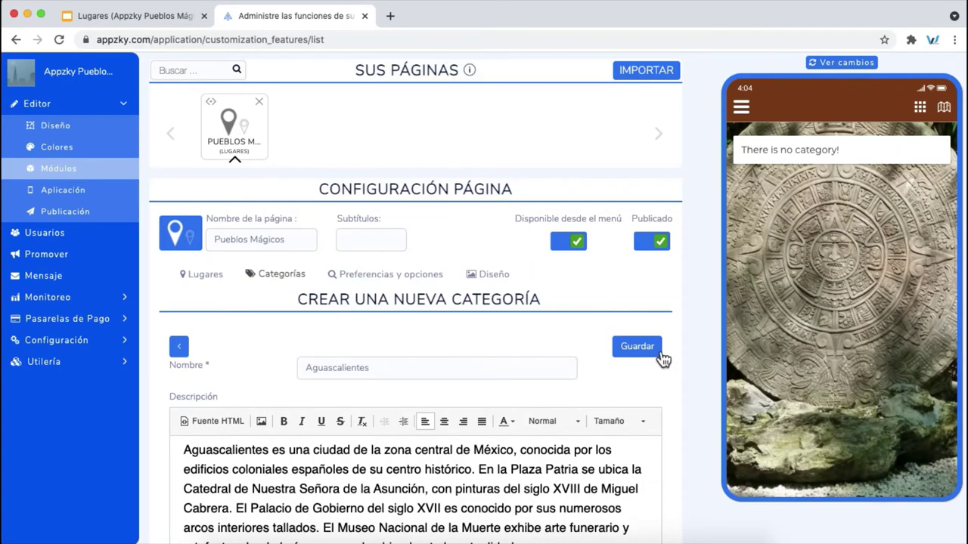
click(639, 348)
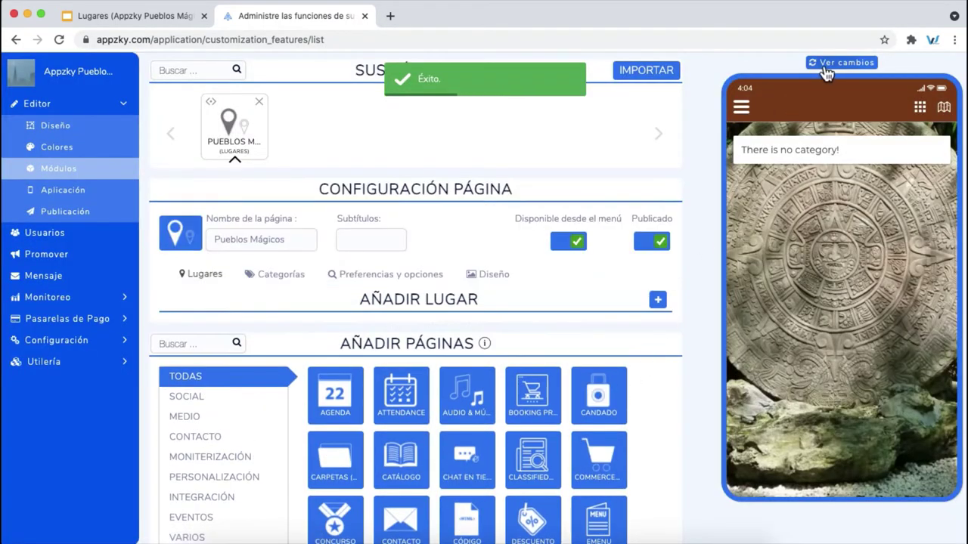
click(826, 66)
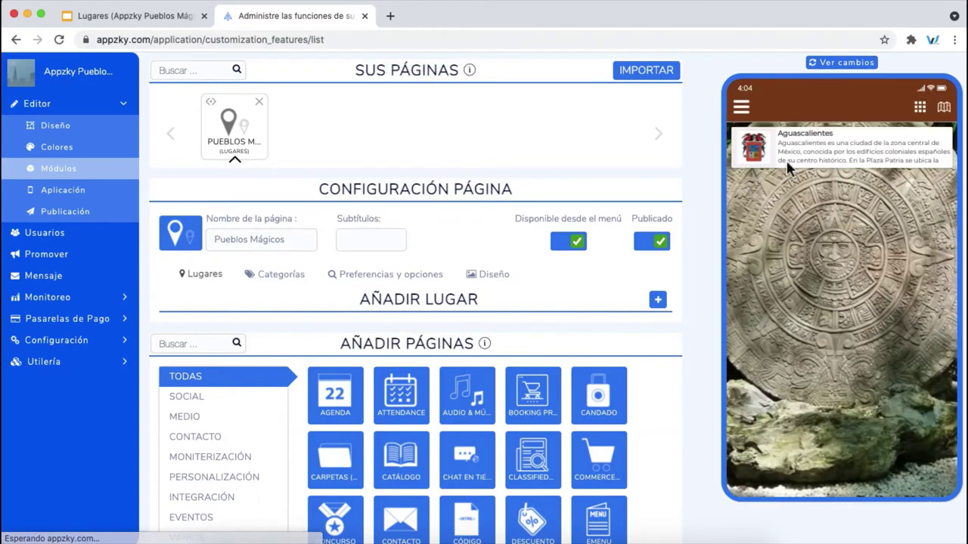
click(786, 155)
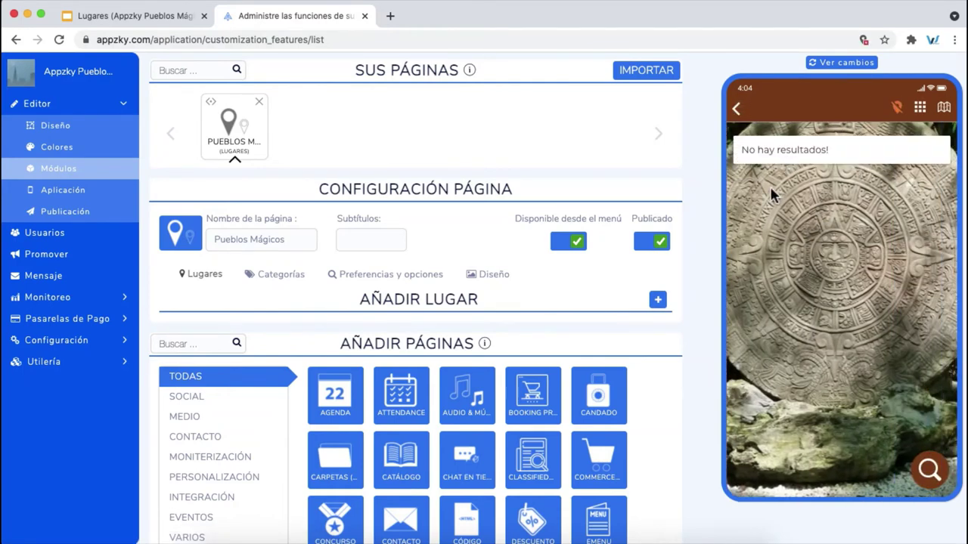
Check the CREAR UN LUGAR slide and start a new place in the Lugares section of the Pueblos Mágicos page
key(ctrl+shift+Tab)
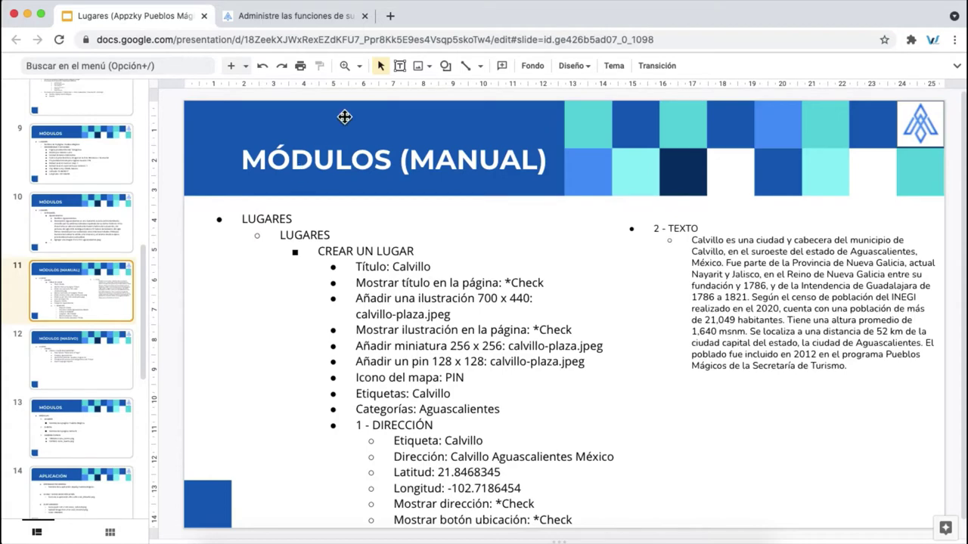
click(324, 19)
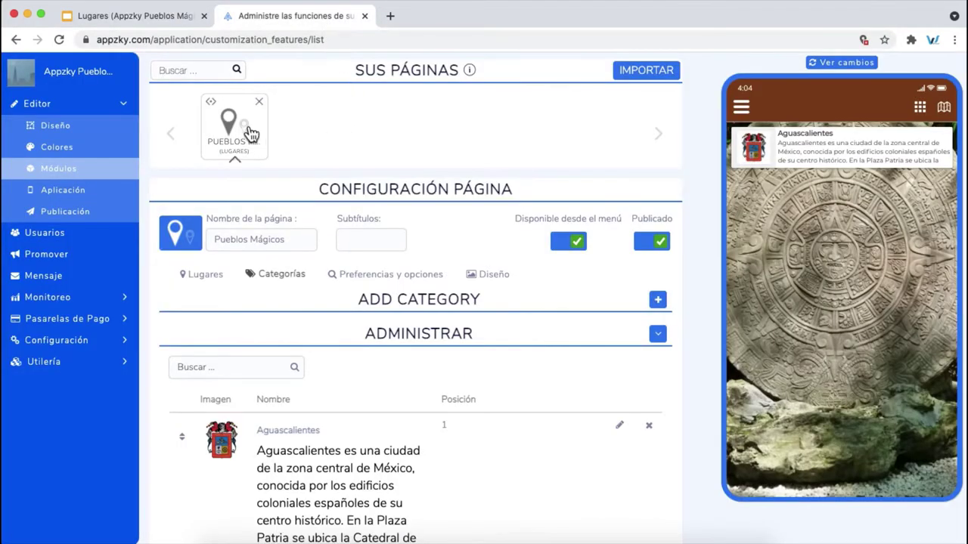
click(215, 280)
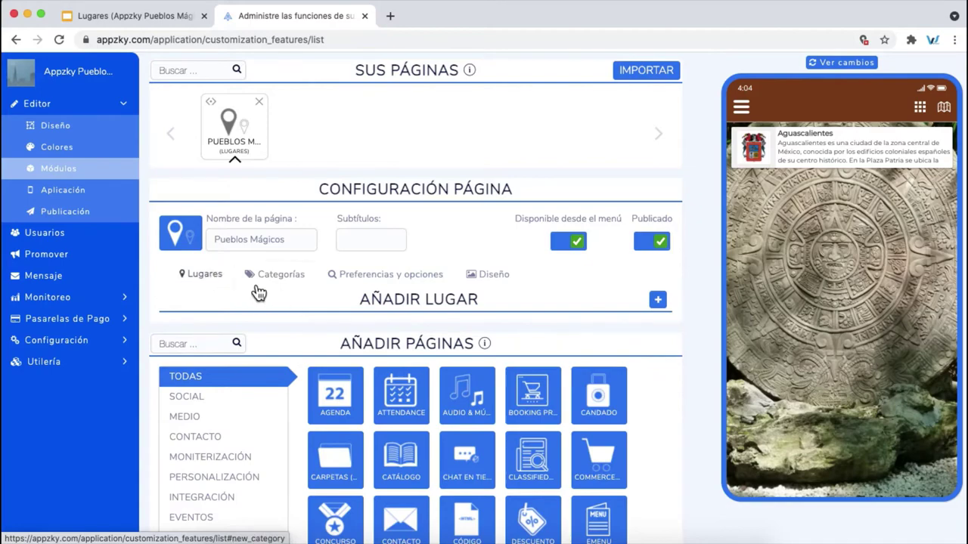
click(660, 302)
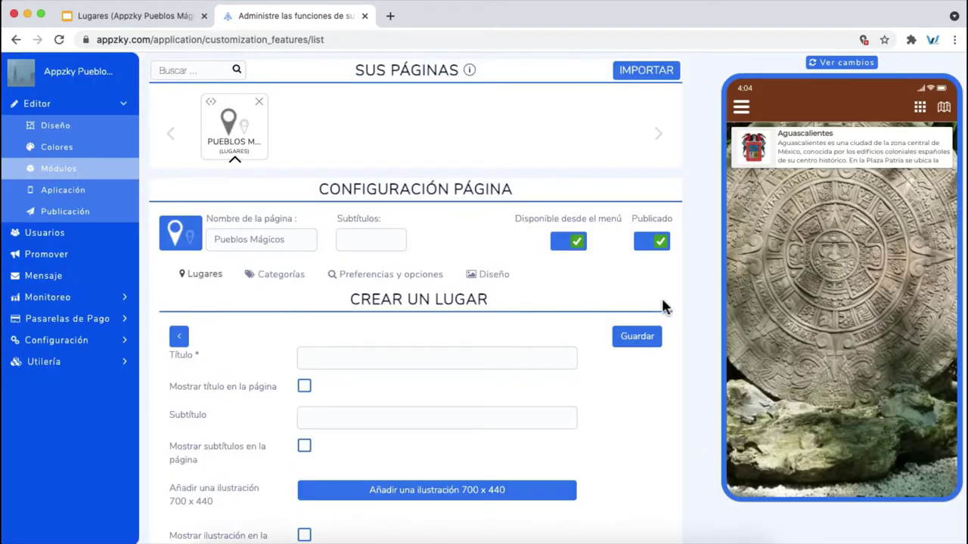
scroll(663, 303, down, 4)
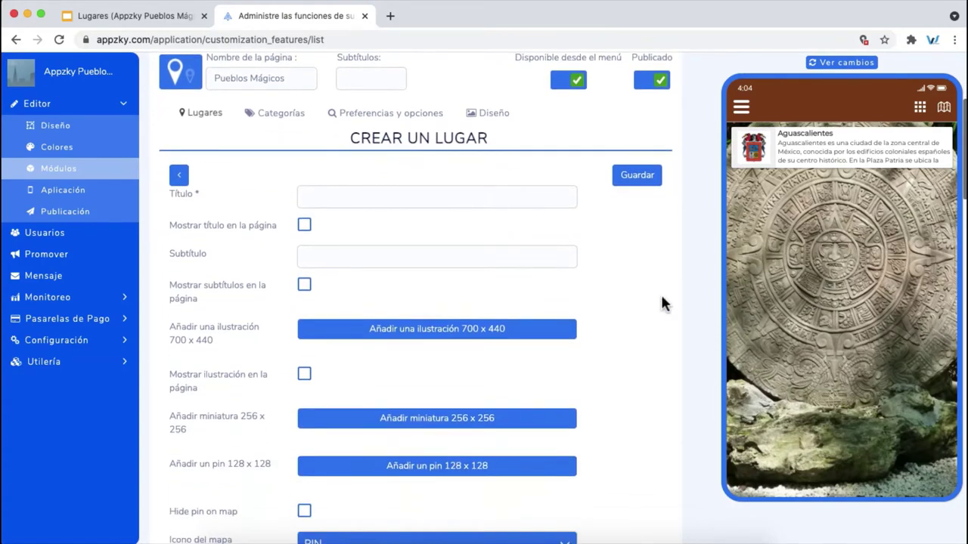
Copy Calvillo from the slide as the place's Título and enable Mostrar título en la página, leaving Subtítulo empty
key(ctrl+shift+Tab)
double_click(427, 266)
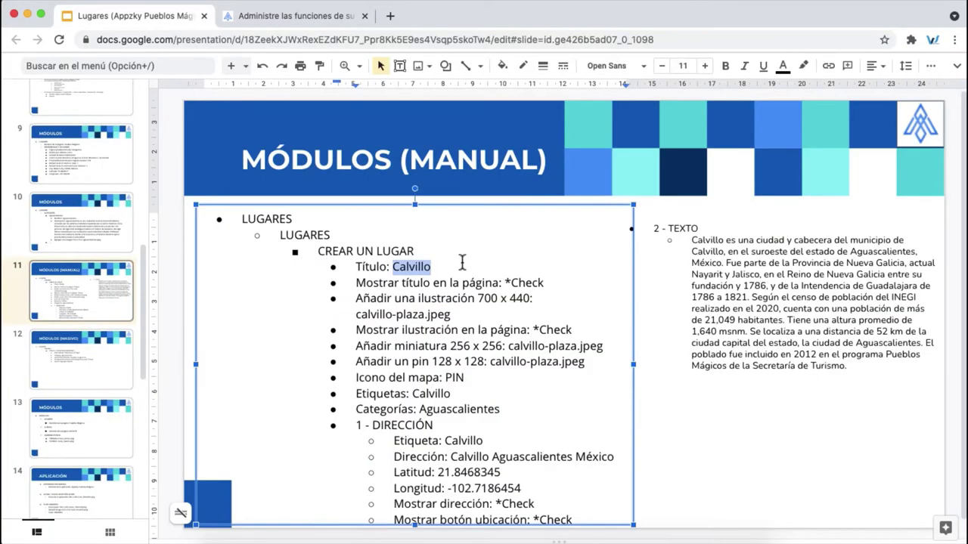
key(ctrl+c)
key(ctrl+Tab)
click(380, 197)
key(ctrl+v)
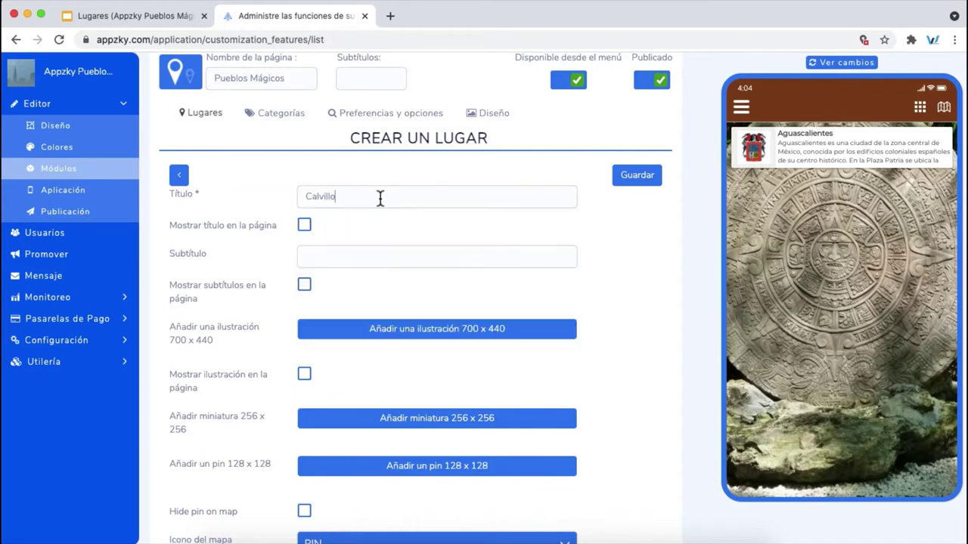
click(401, 222)
click(304, 225)
key(Tab)
text(I)
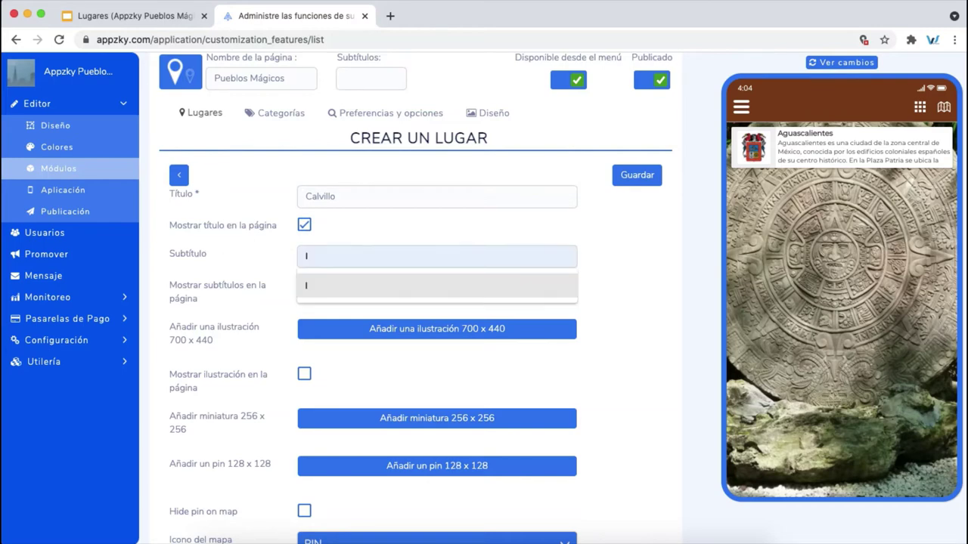
key(BackSpace)
Look up the illustration file on the slide and upload calvillo-plaza.jpeg from the aguascalientes folder as the 700 x 440 illustration
scroll(619, 267, down, 3)
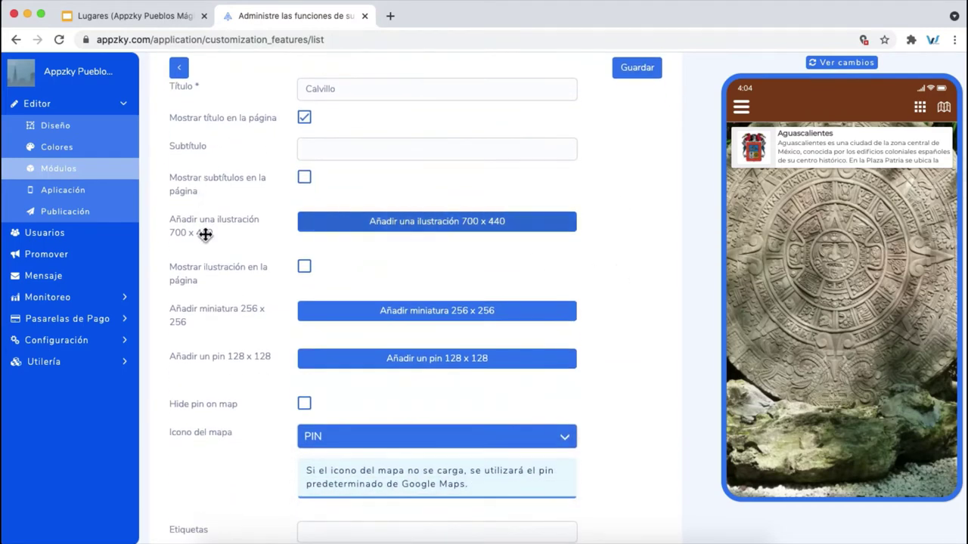
key(ctrl+shift+Tab)
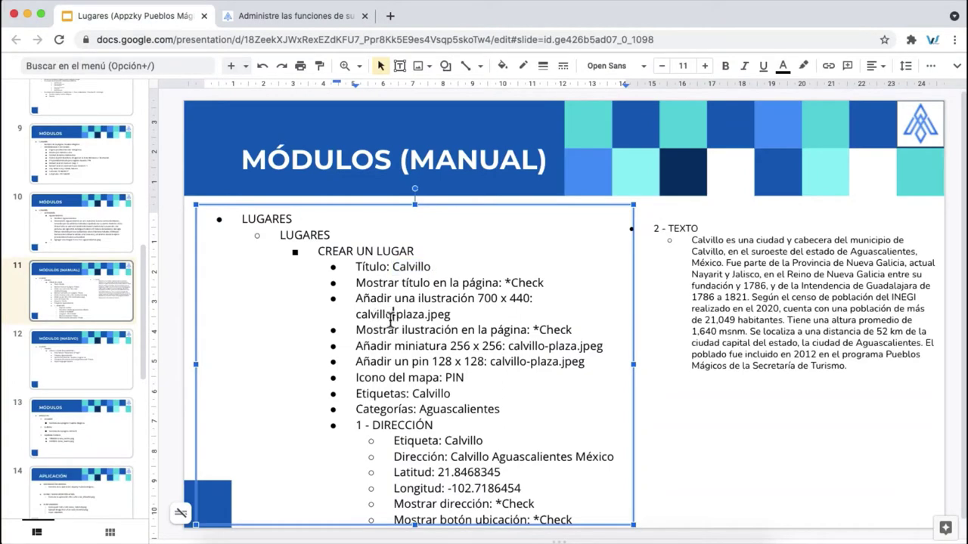
drag(355, 314, 451, 314)
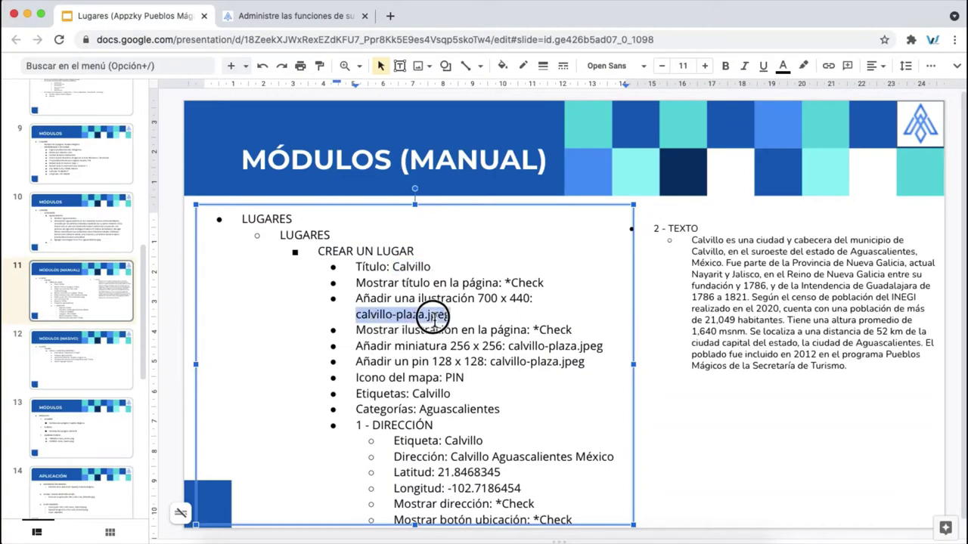
click(329, 24)
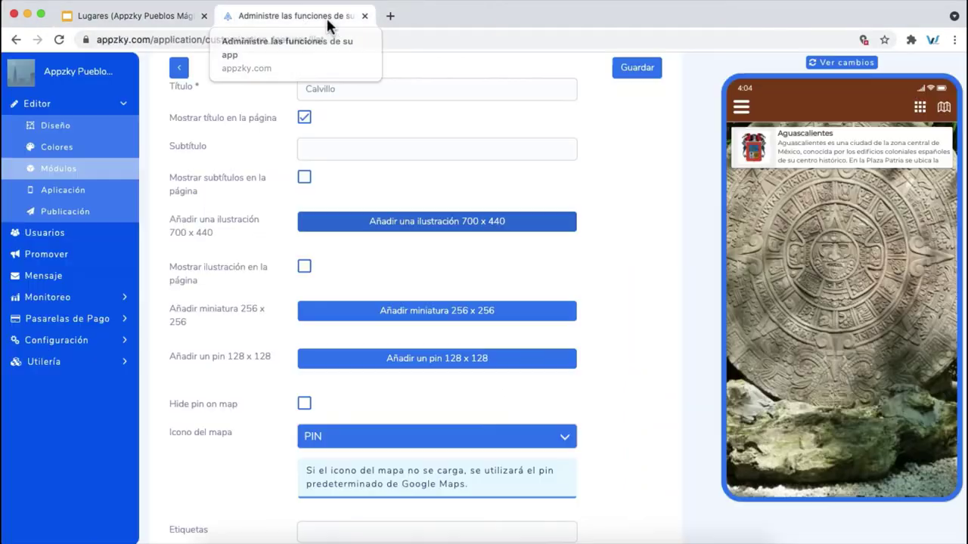
click(440, 227)
click(455, 70)
click(386, 110)
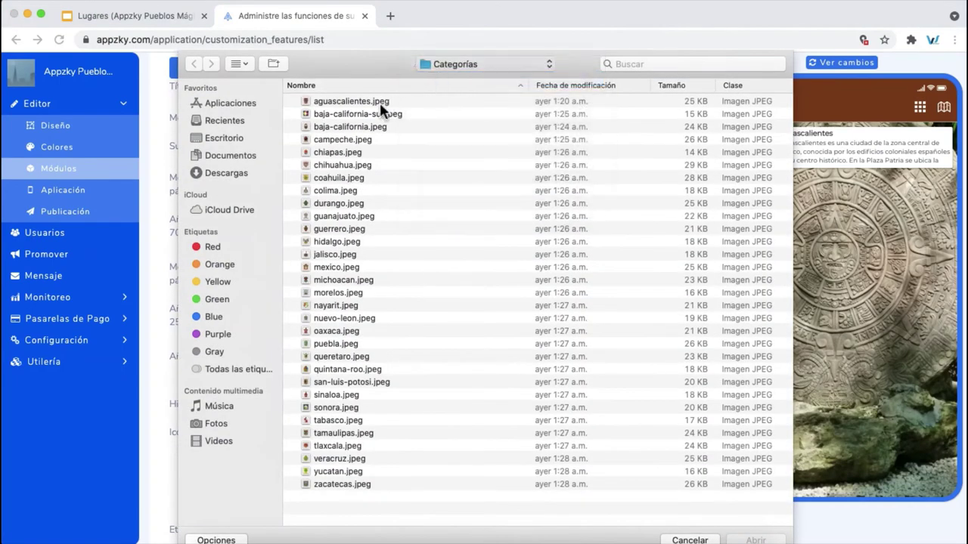
double_click(354, 203)
double_click(343, 102)
double_click(335, 102)
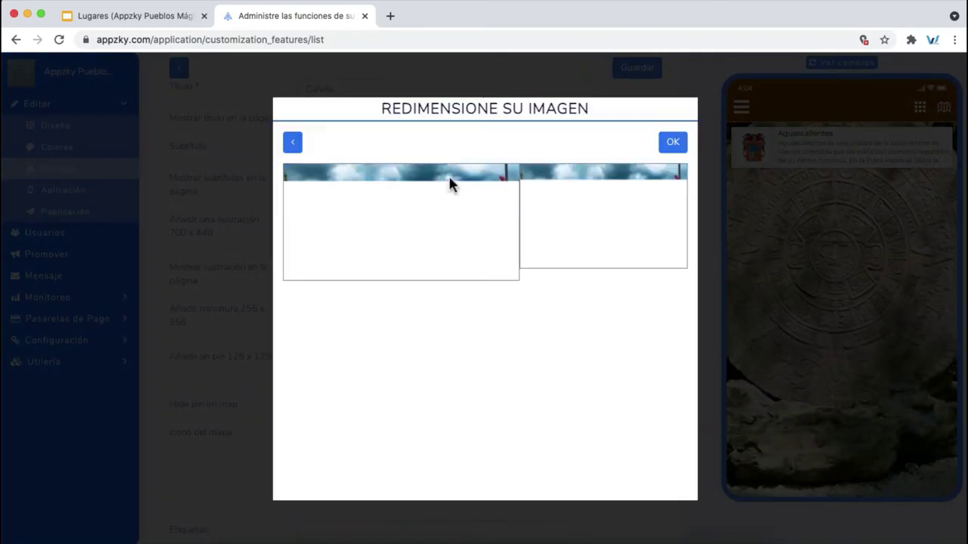
Move the illustration's crop area toward the middle of the plaza photo and accept it
drag(423, 206, 432, 214)
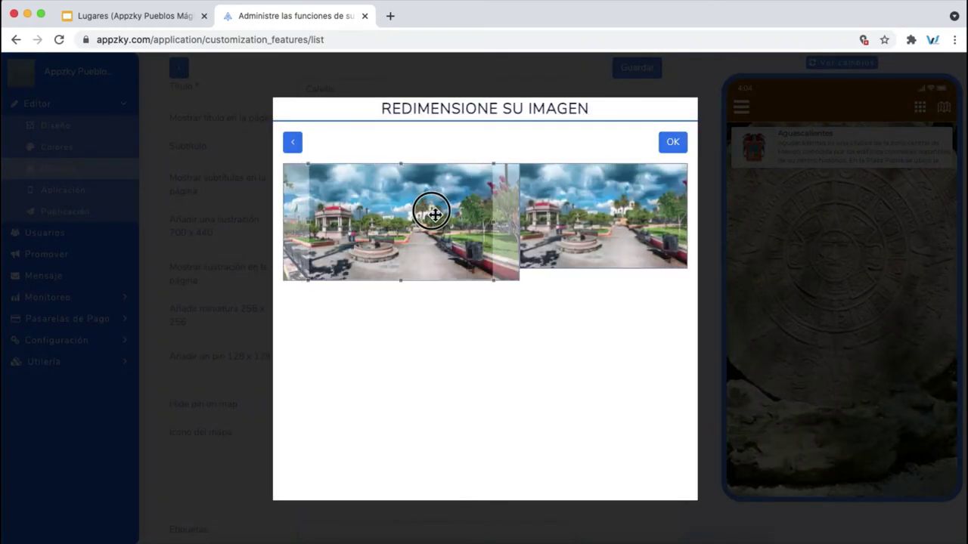
click(680, 141)
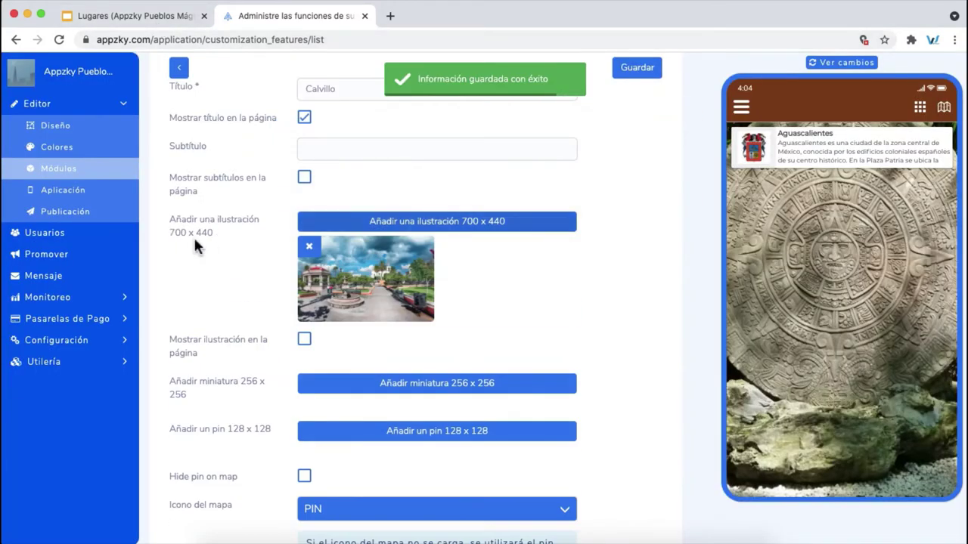
key(Escape)
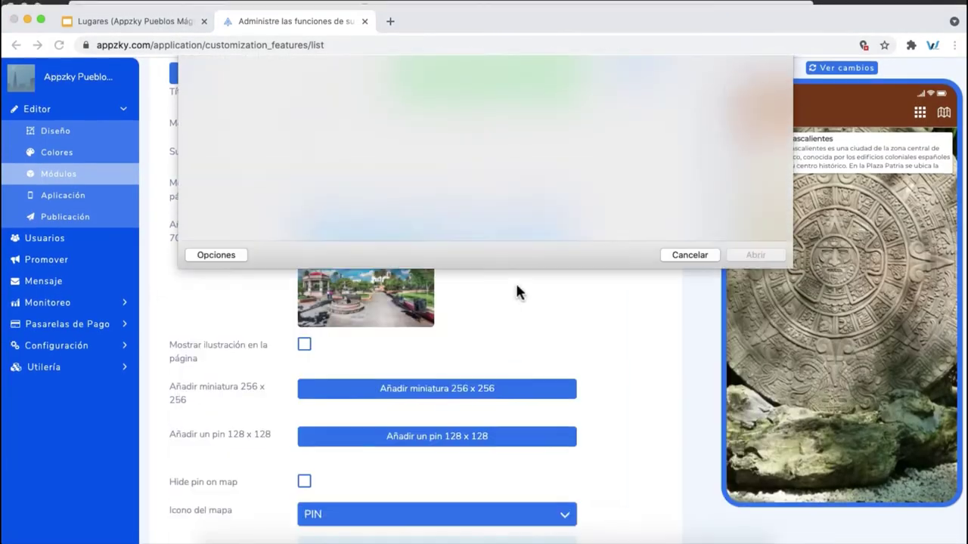
Check the slide's illustration setting and enable Mostrar ilustración en la página for the place
scroll(686, 372, down, 3)
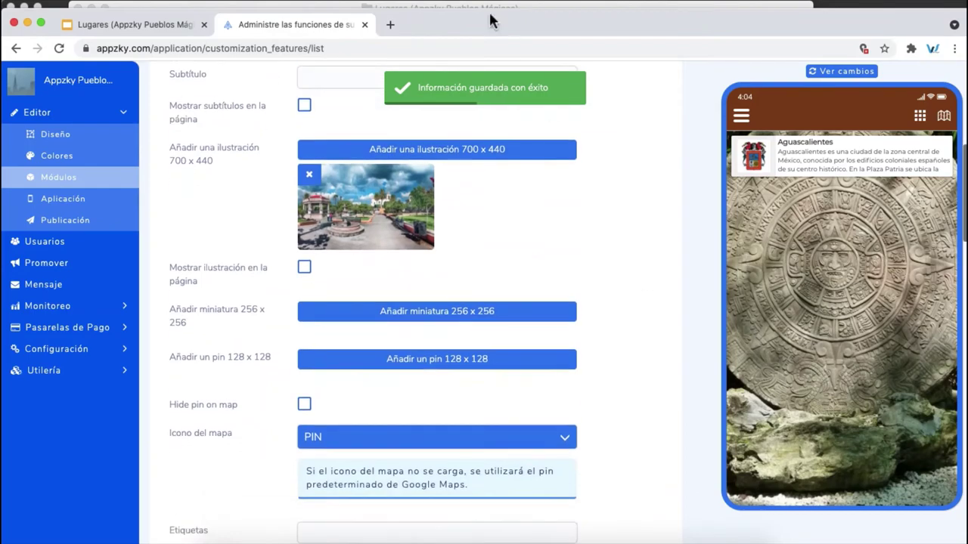
click(145, 25)
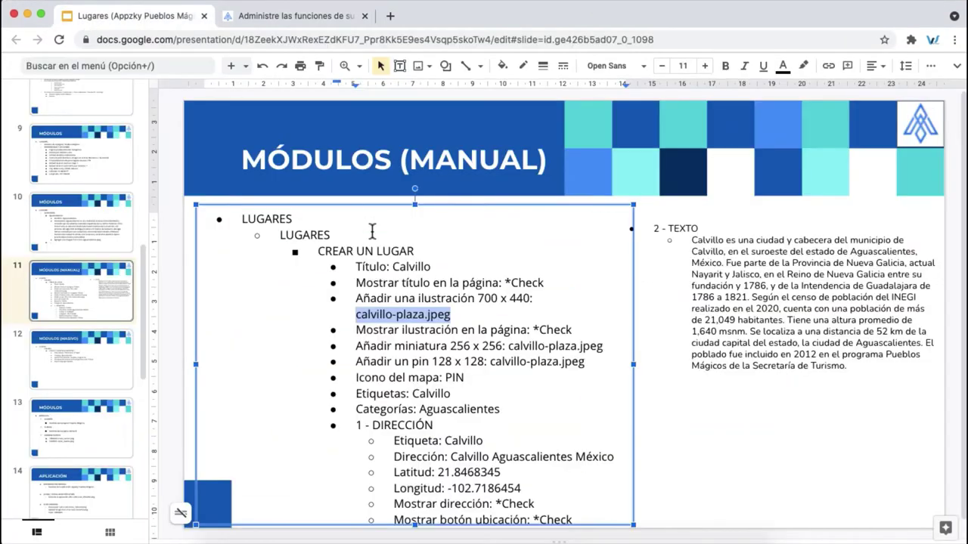
drag(421, 335, 576, 340)
key(ctrl+Tab)
click(304, 258)
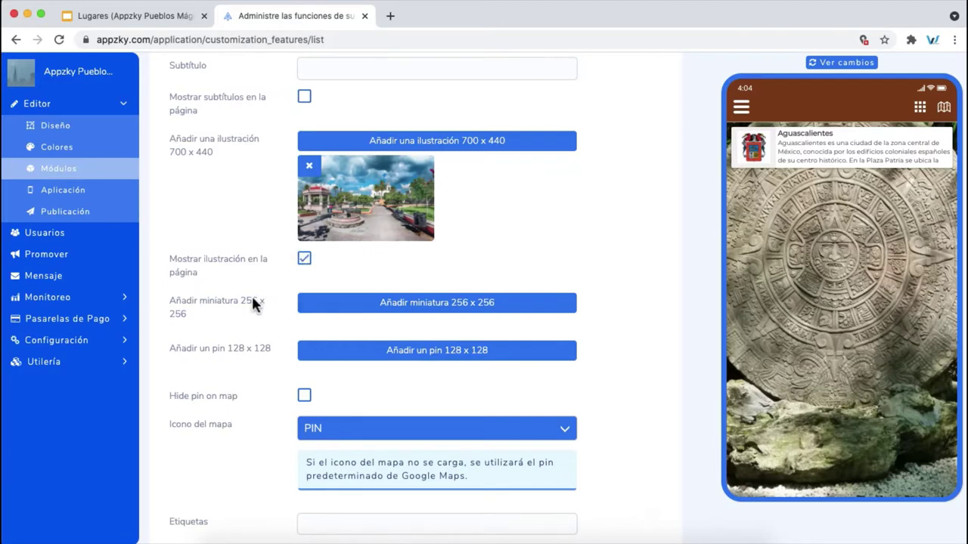
Add calvillo-plaza.jpeg as the 256 x 256 thumbnail, cropped around the kiosk and fountain
click(250, 301)
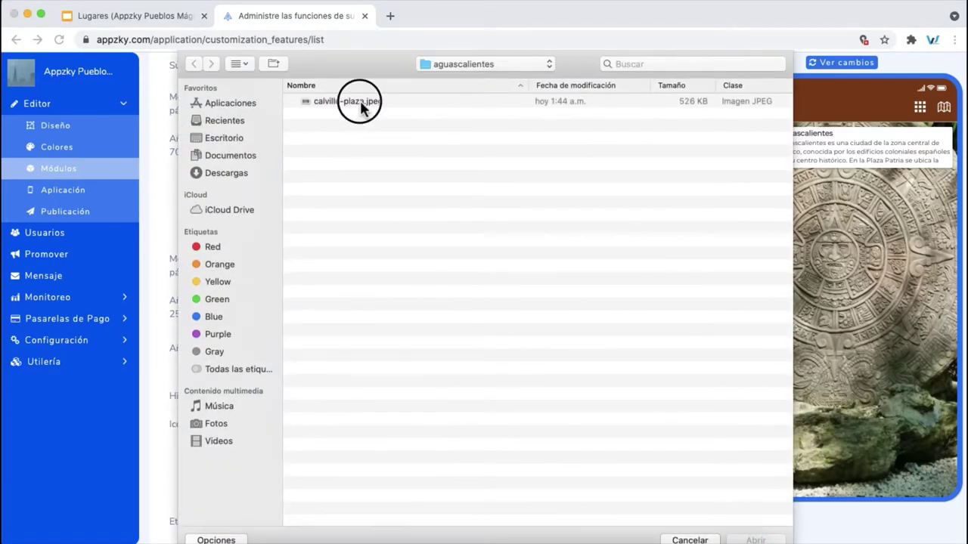
double_click(361, 104)
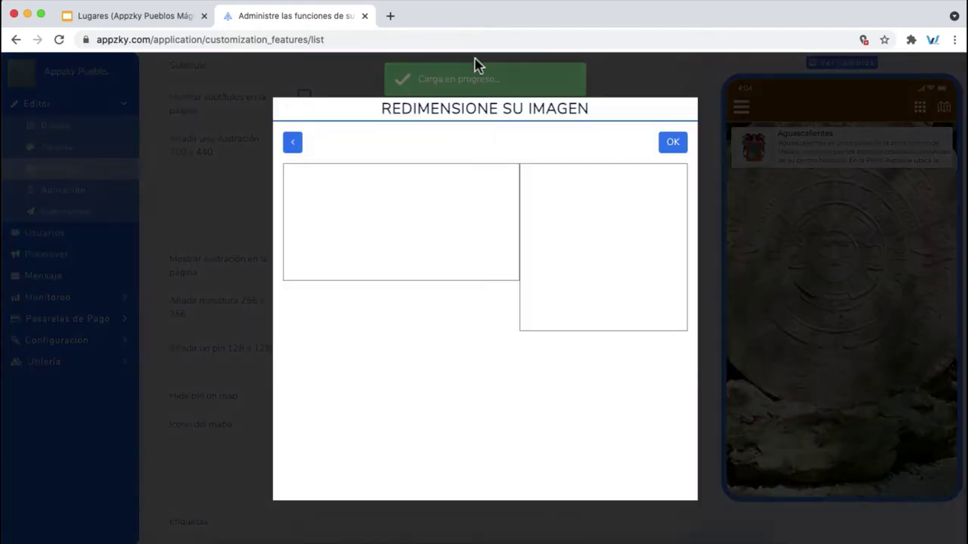
drag(390, 220, 426, 226)
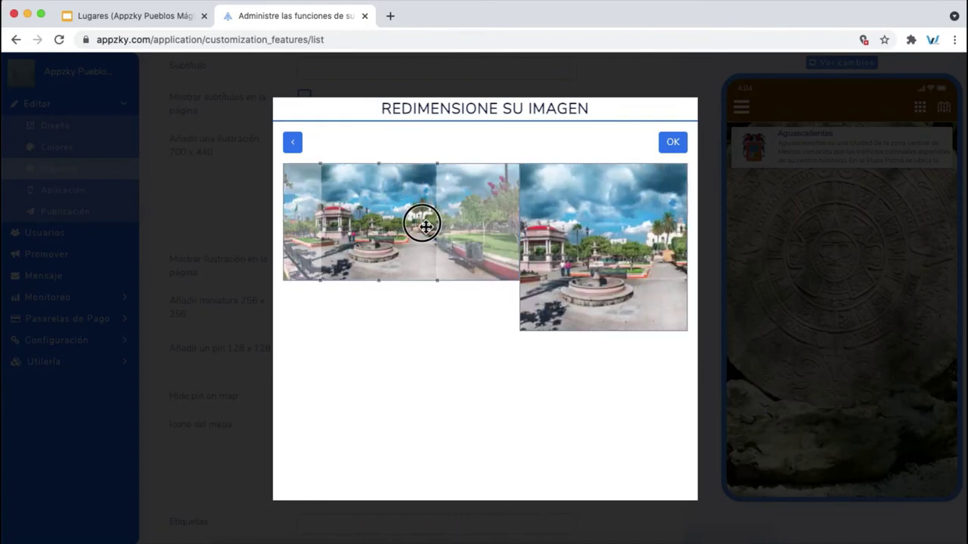
click(663, 149)
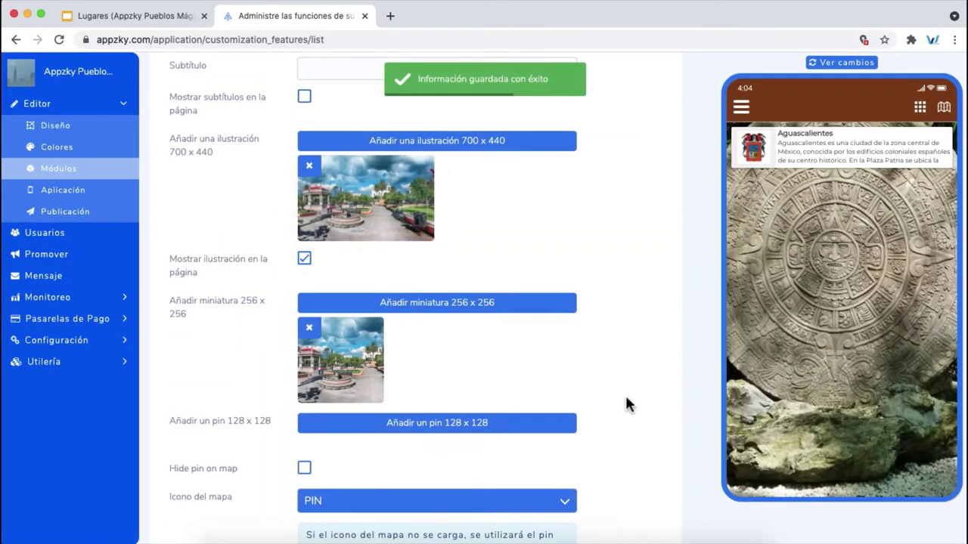
Look up the pin file on the slide and upload calvillo-plaza.jpeg as the place's 128 x 128 pin
scroll(626, 403, down, 2)
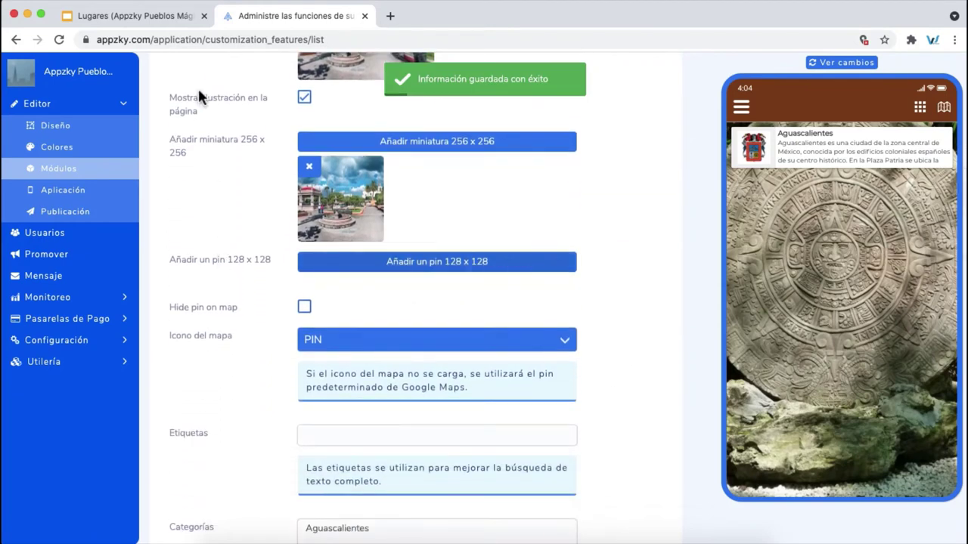
click(132, 15)
drag(464, 361, 584, 365)
key(super+c)
key(ctrl+Tab)
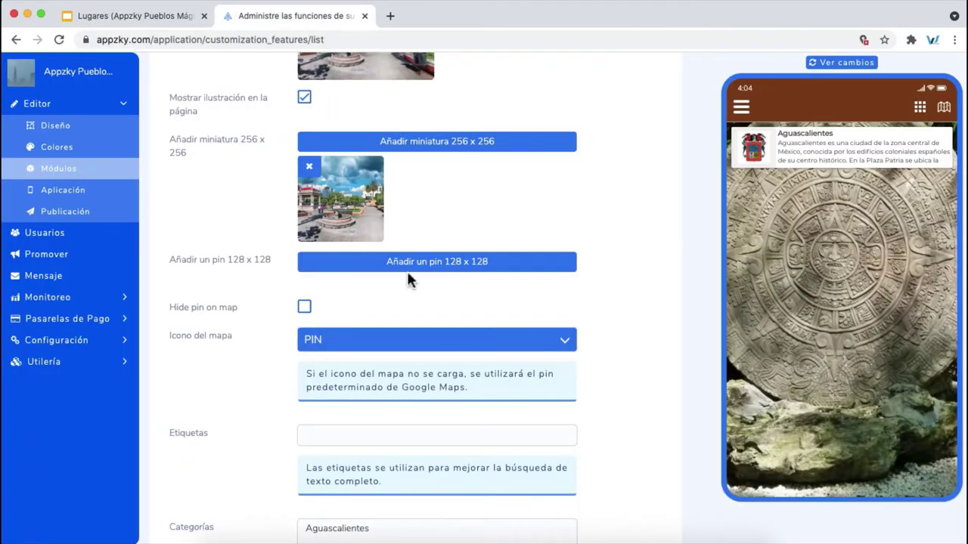
click(421, 271)
double_click(360, 100)
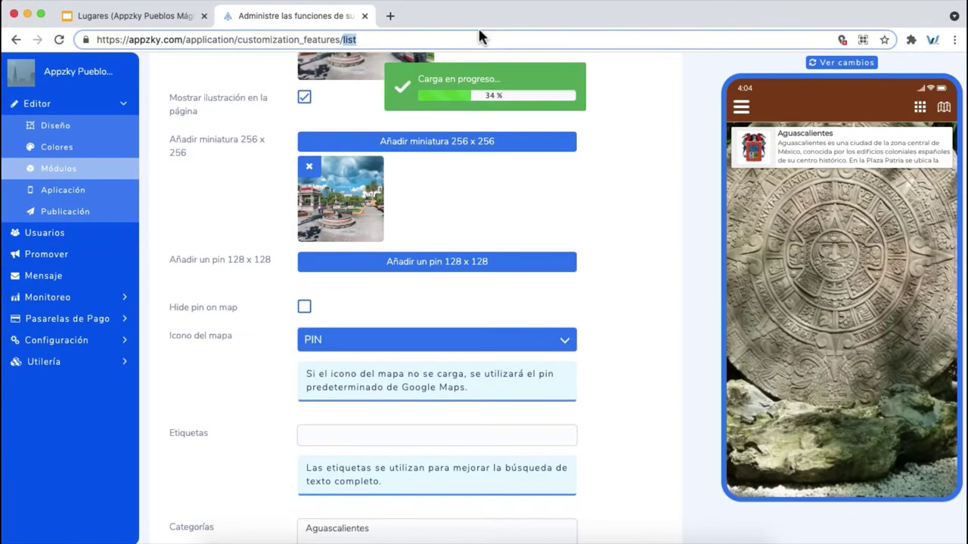
Check the Icono del mapa setting on the slide, and crop the 128 x 128 pin image around the kiosk and fountain
click(182, 27)
drag(357, 378, 476, 386)
click(303, 16)
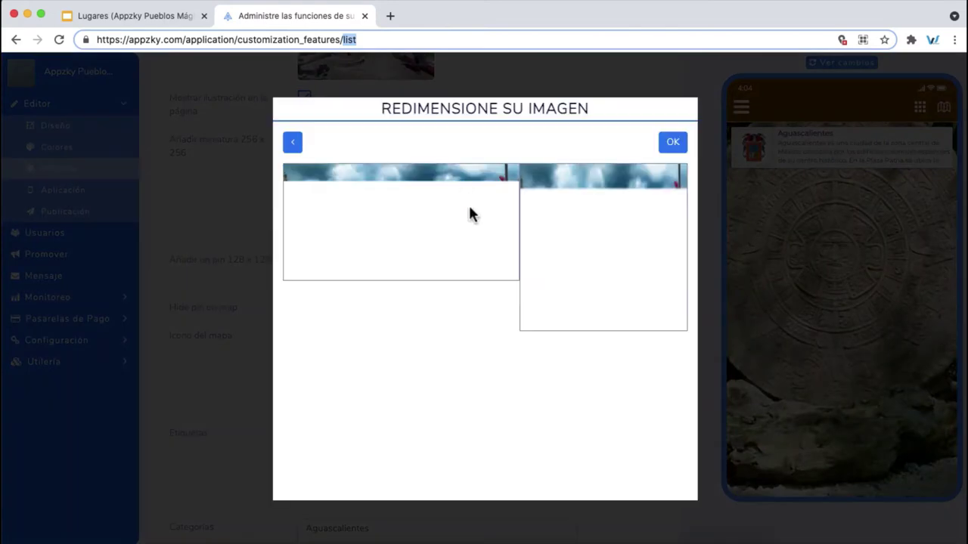
click(380, 219)
drag(380, 219, 406, 216)
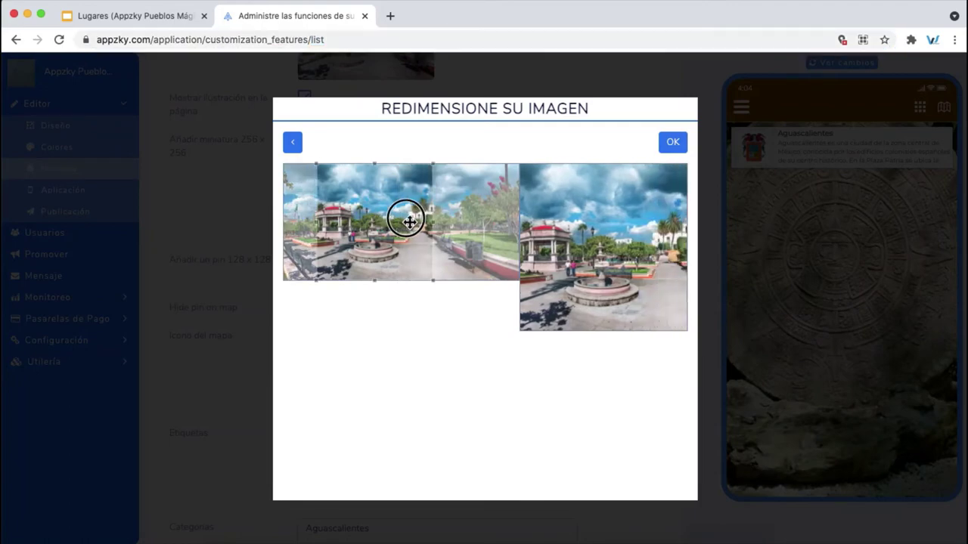
click(683, 146)
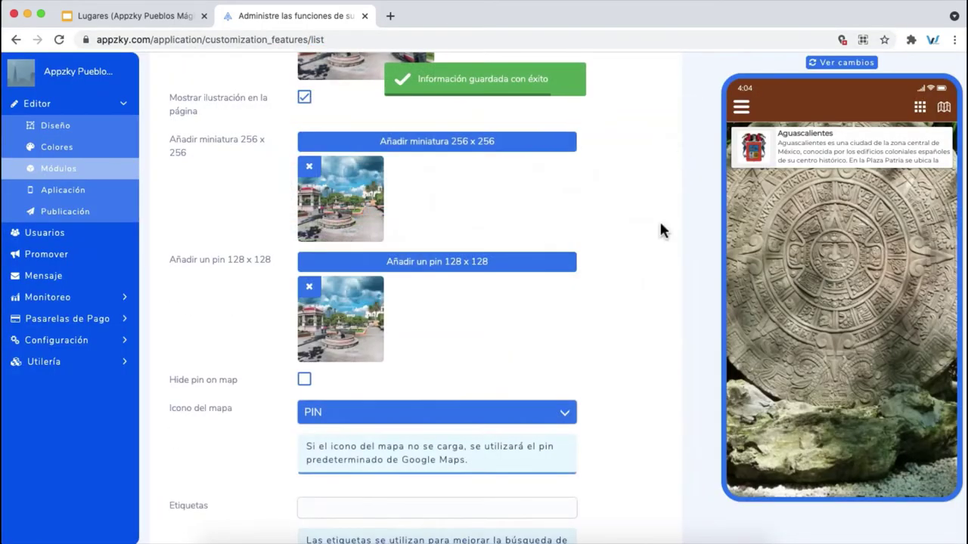
Check the slide and review the Icono del mapa options, keeping PIN as the place's map icon
scroll(647, 270, down, 4)
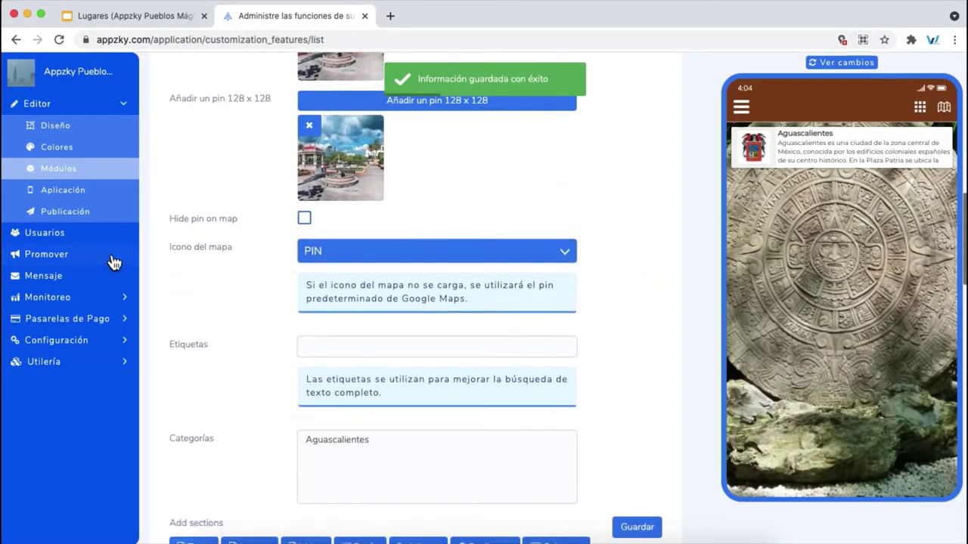
click(301, 259)
click(301, 259)
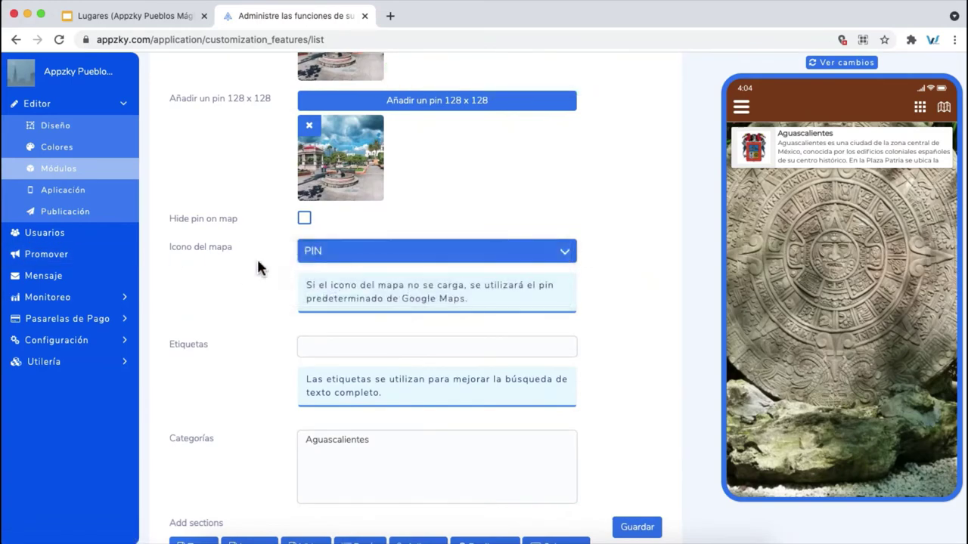
key(ctrl+shift+Tab)
key(ctrl+Tab)
click(367, 260)
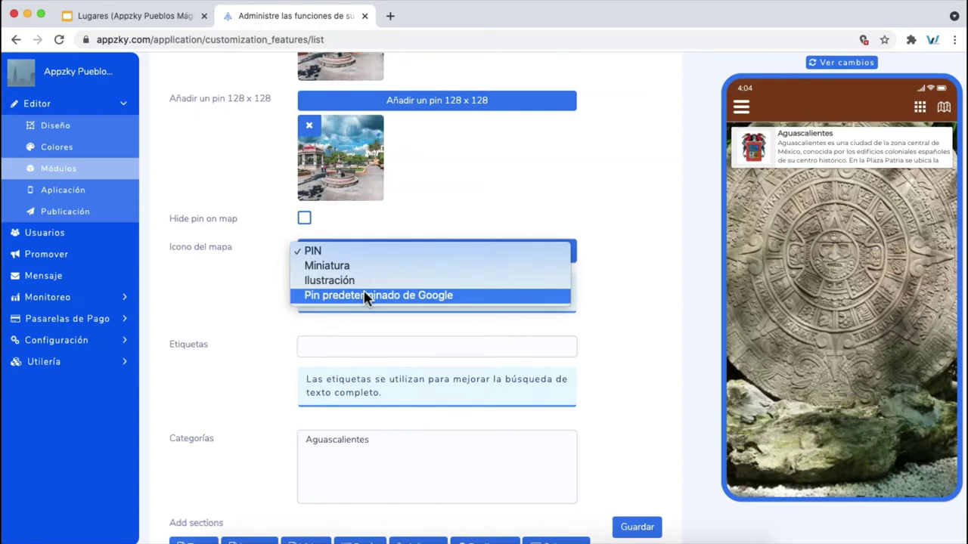
click(252, 298)
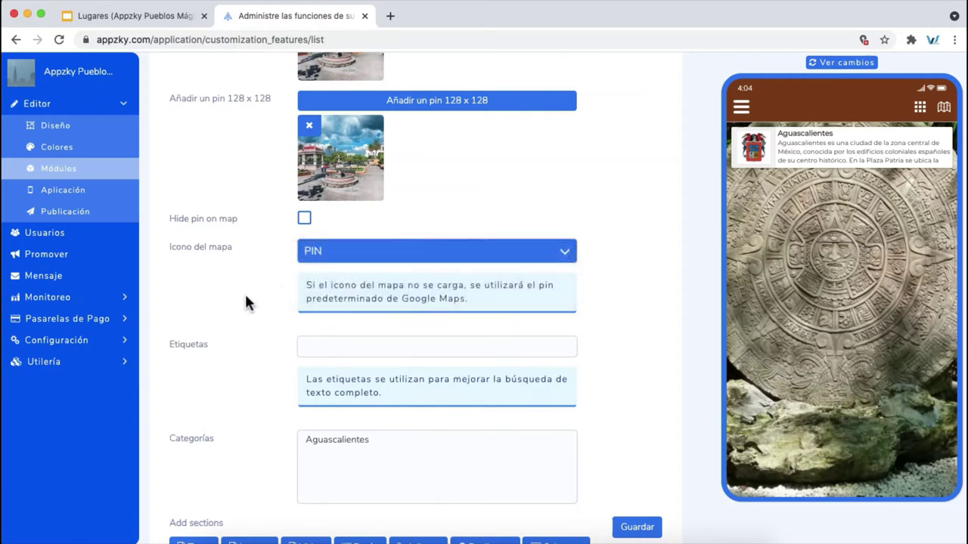
Copy the tag Calvillo from the slide and add it to the place's Etiquetas
scroll(248, 301, down, 2)
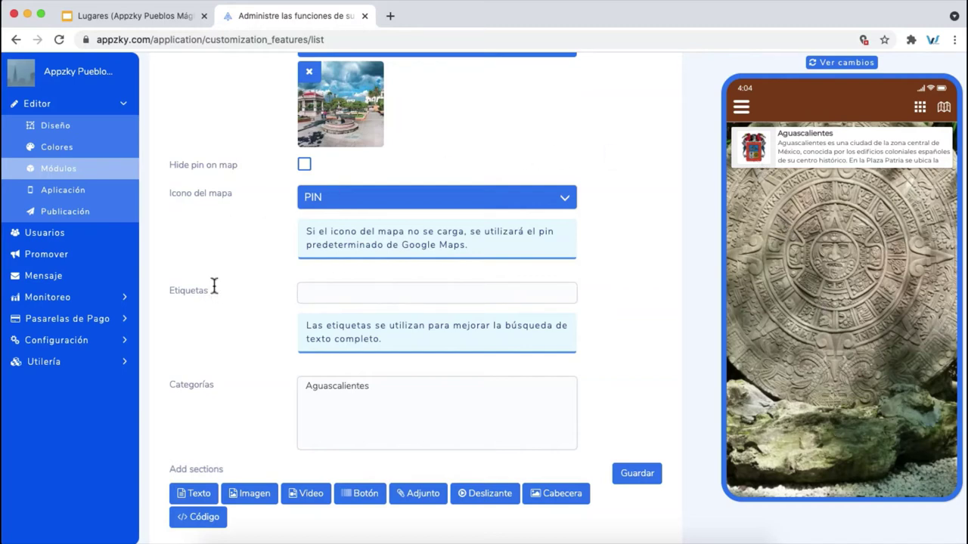
key(super+alt+Left)
double_click(431, 397)
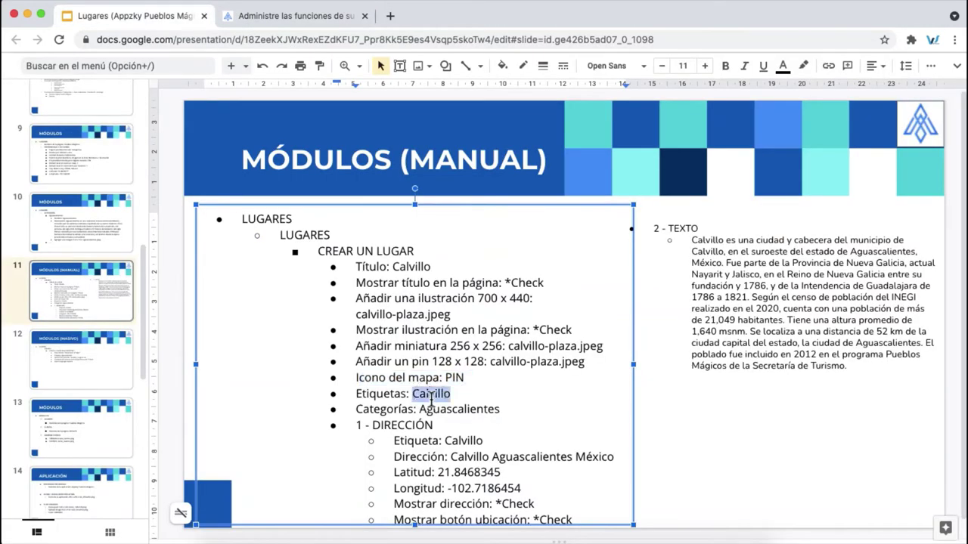
key(super+alt+Right)
click(330, 293)
key(super+v)
key(Return)
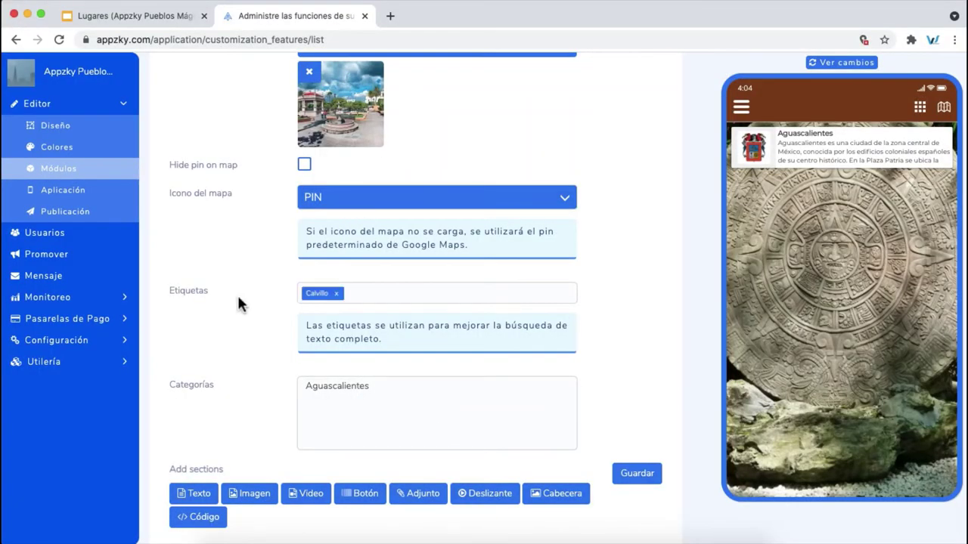
click(244, 307)
Assign the place to the Aguascalientes category
scroll(240, 305, down, 2)
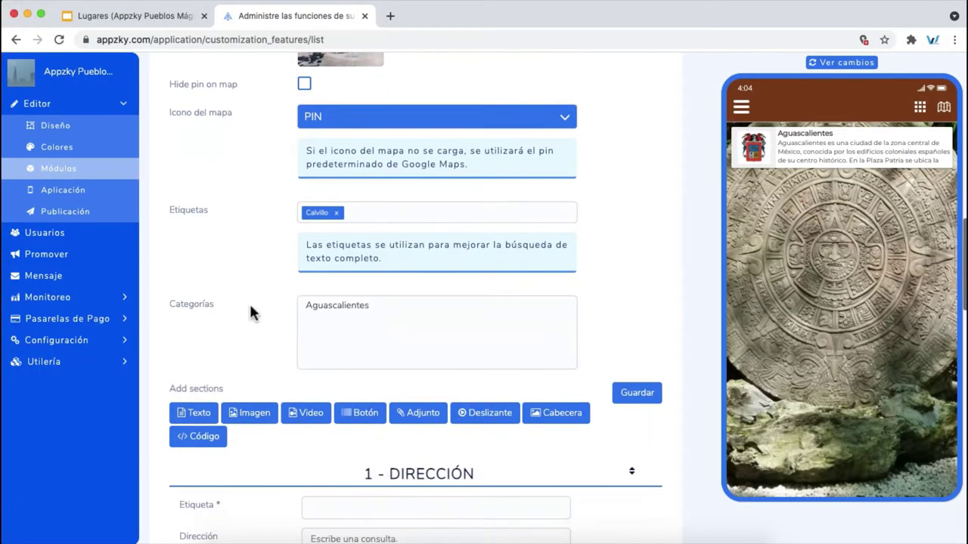
click(320, 307)
click(246, 314)
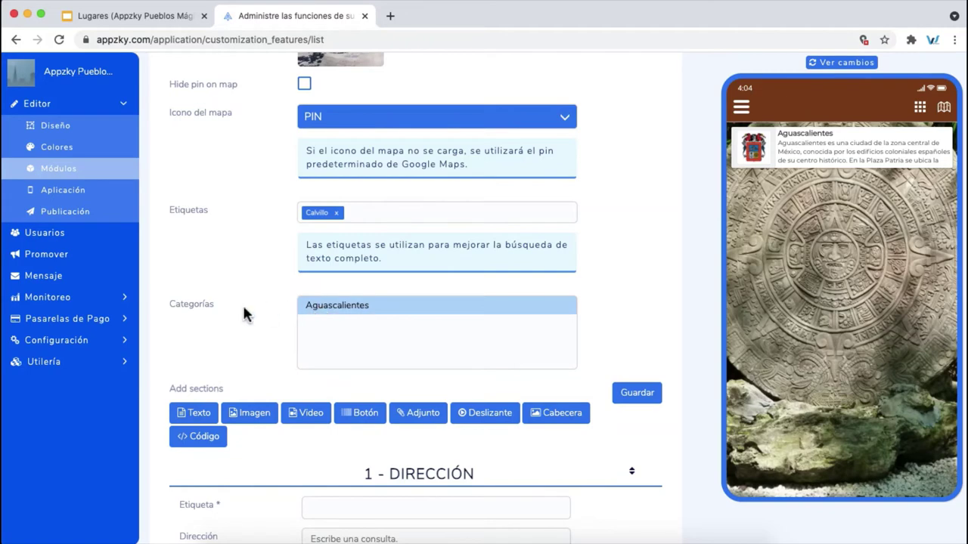
Compare the slide's 1 - DIRECCIÓN entries with the address section of the place form
key(super+1)
click(421, 428)
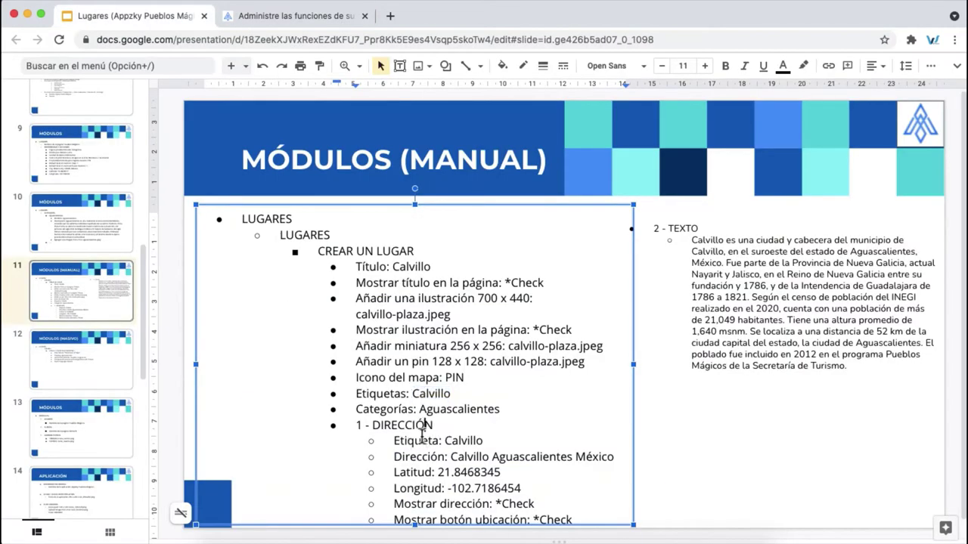
key(super+2)
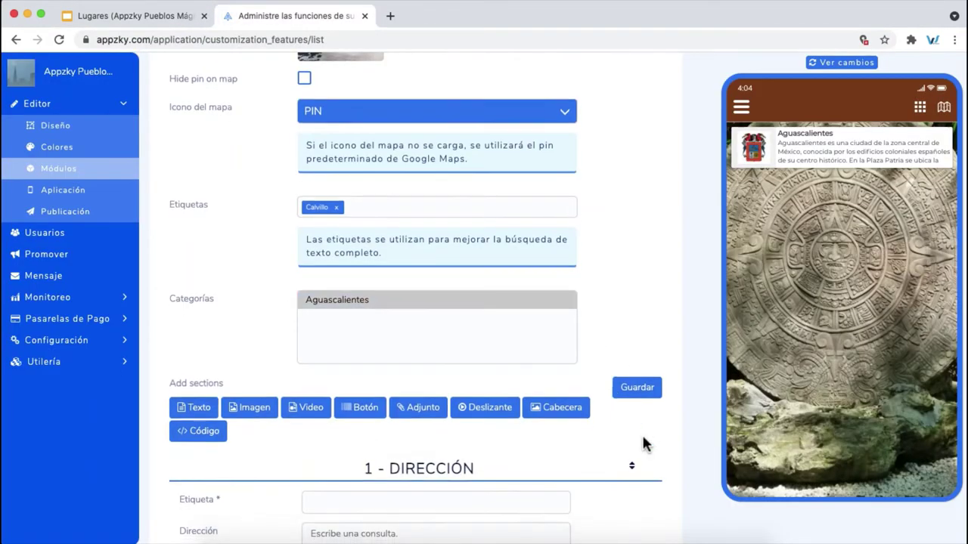
scroll(644, 443, down, 1)
scroll(642, 444, down, 5)
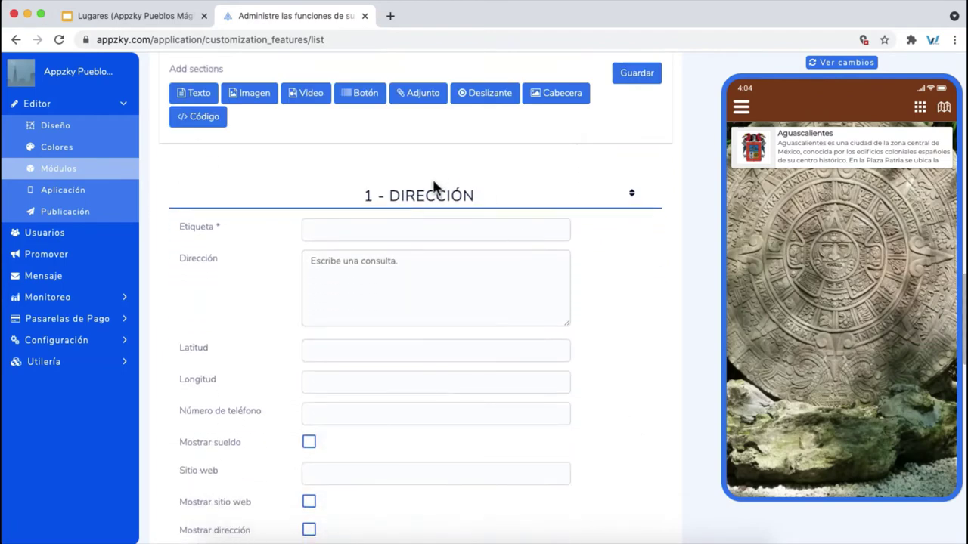
scroll(667, 296, down, 1)
scroll(667, 296, up, 2)
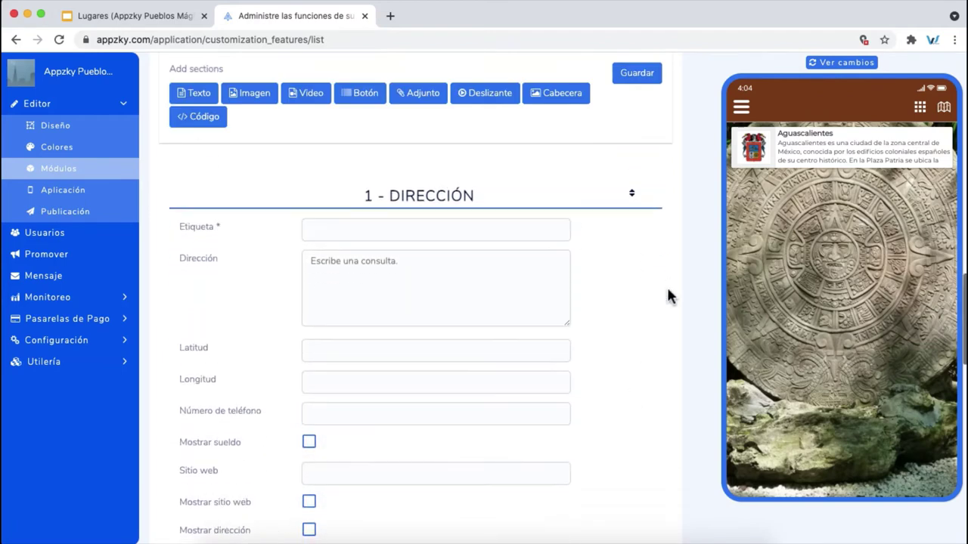
Copy the address label from the slide and set the address section's Etiqueta to Calvillo
click(136, 15)
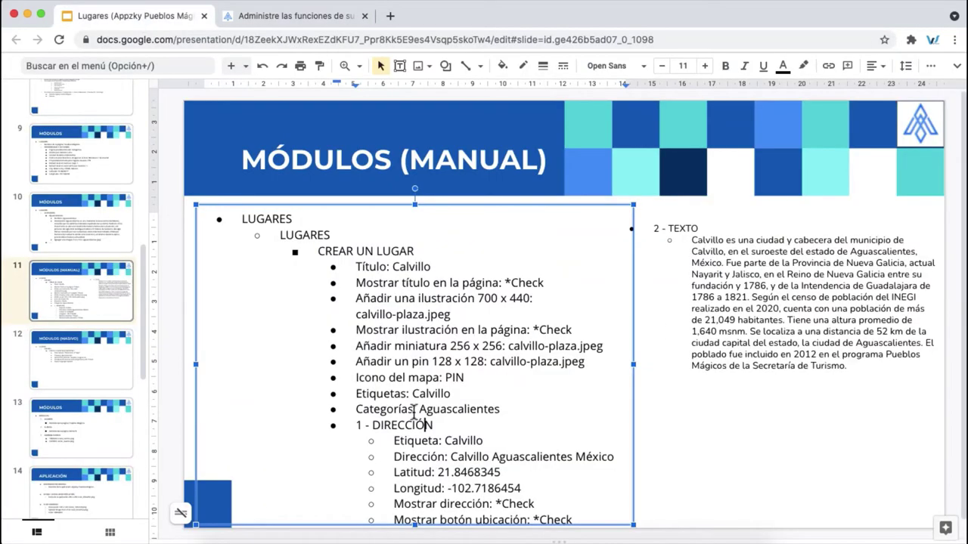
double_click(464, 443)
key(super+c)
key(ctrl+Tab)
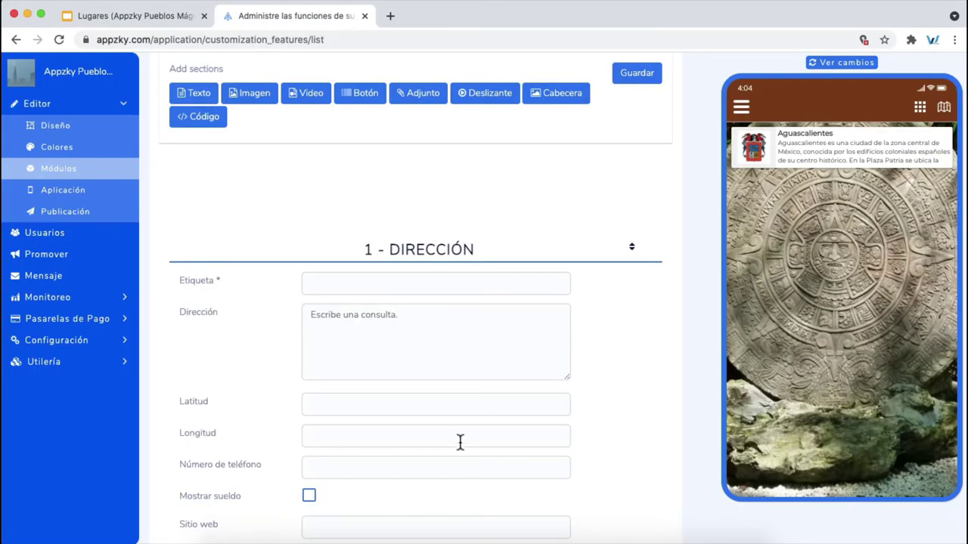
click(419, 292)
key(super+v)
Copy the slide's Dirección text into the address section and apply the suggested address Calvillo, Aguascalientes, México
key(ctrl+shift+Tab)
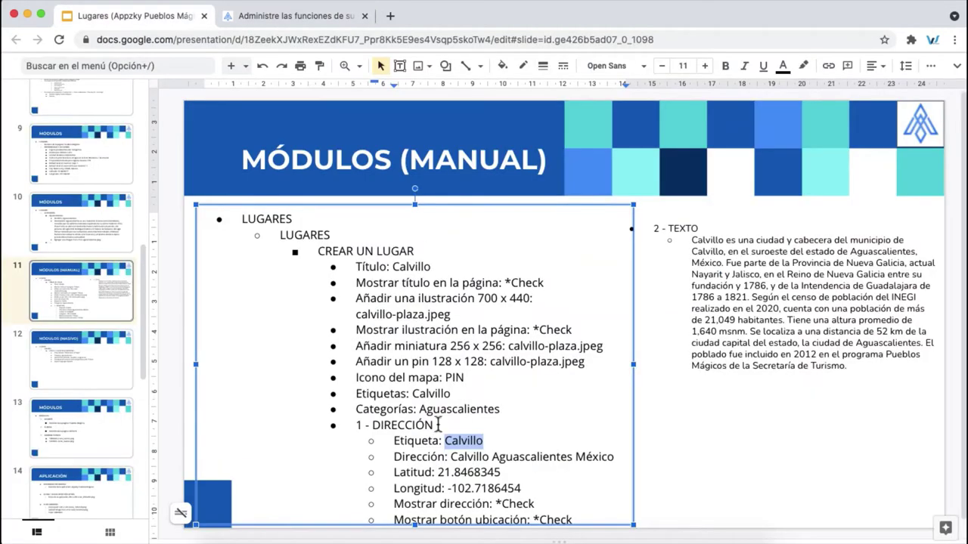
drag(452, 457, 589, 452)
key(super+c)
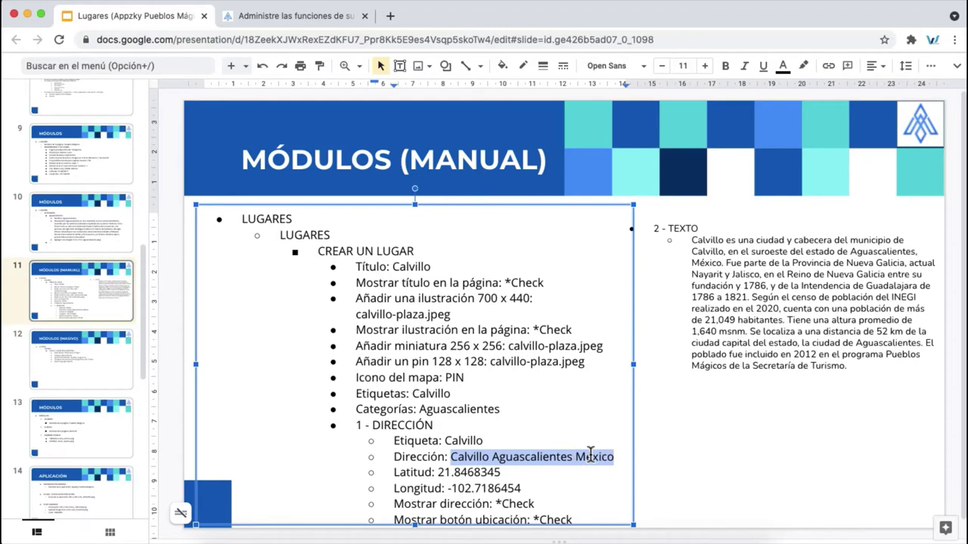
key(ctrl+Tab)
key(super+v)
click(647, 389)
scroll(648, 389, down, 1)
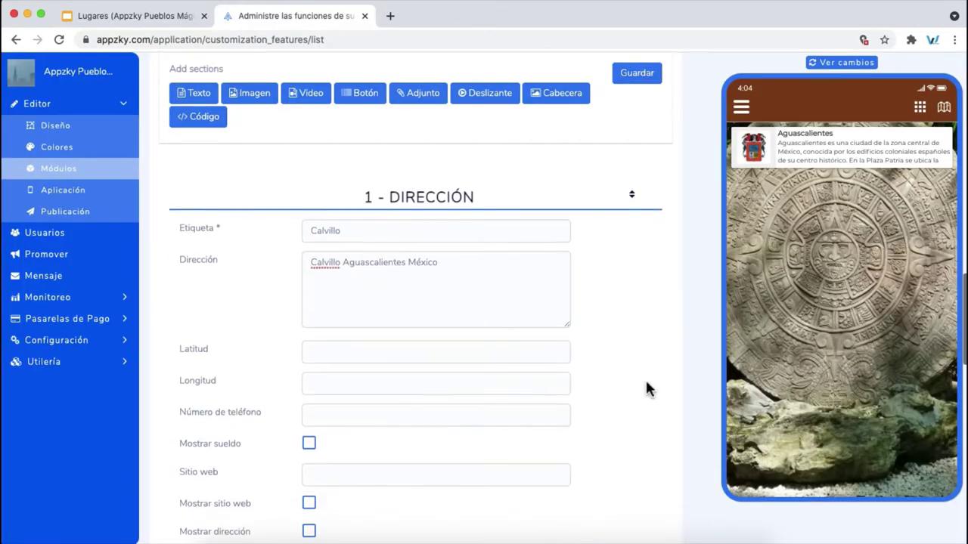
click(549, 309)
click(436, 339)
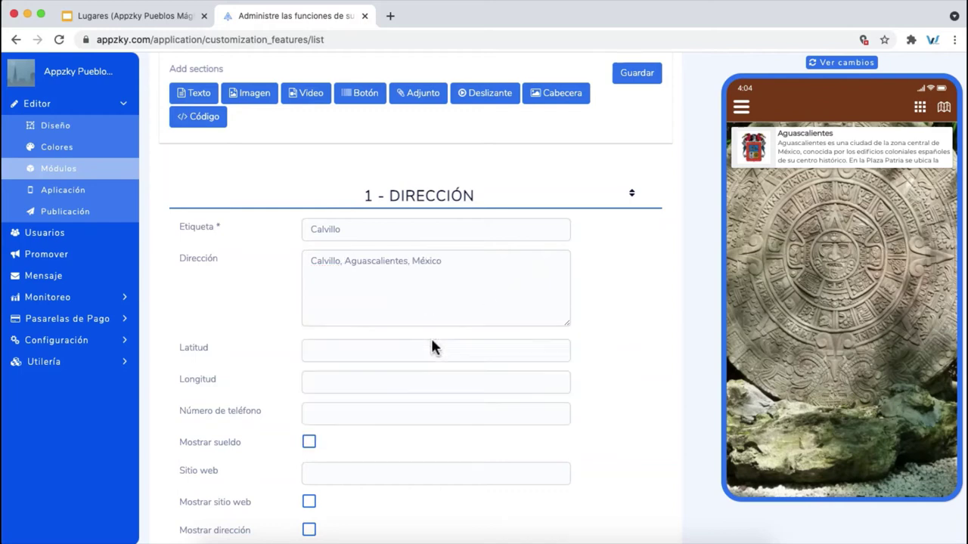
Compare the coordinates and display options with the slide, and enable Mostrar botón ubicación for the address
scroll(622, 360, down, 3)
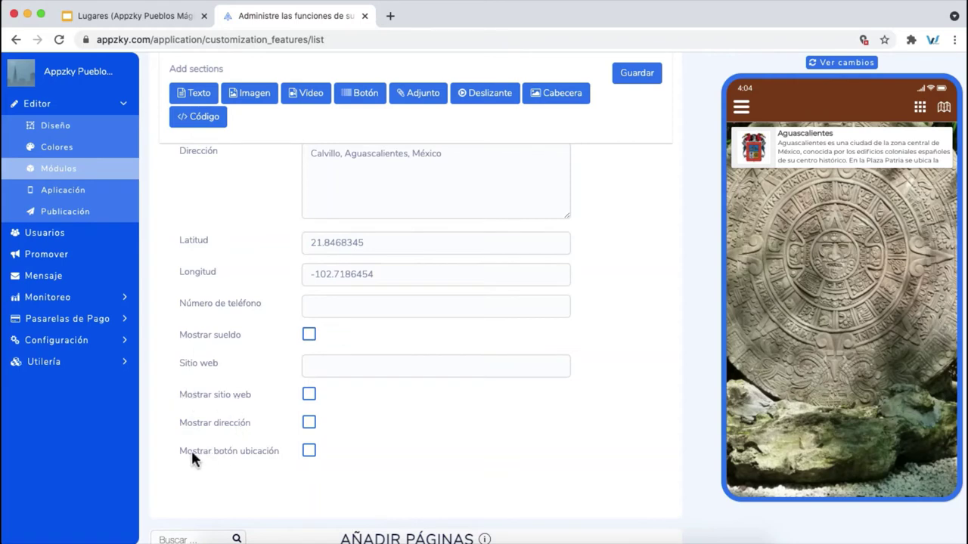
key(ctrl+shift+Tab)
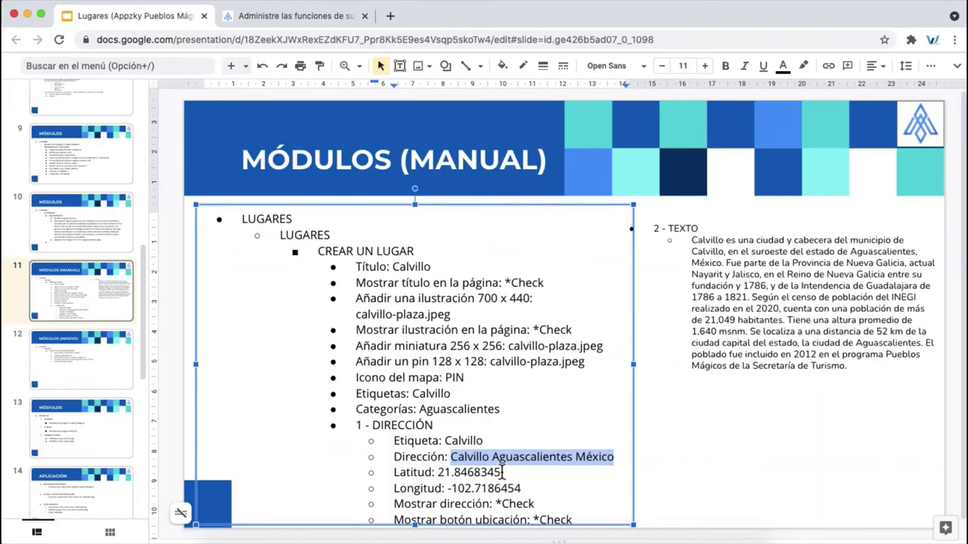
click(525, 491)
drag(427, 505, 536, 522)
key(ctrl+Tab)
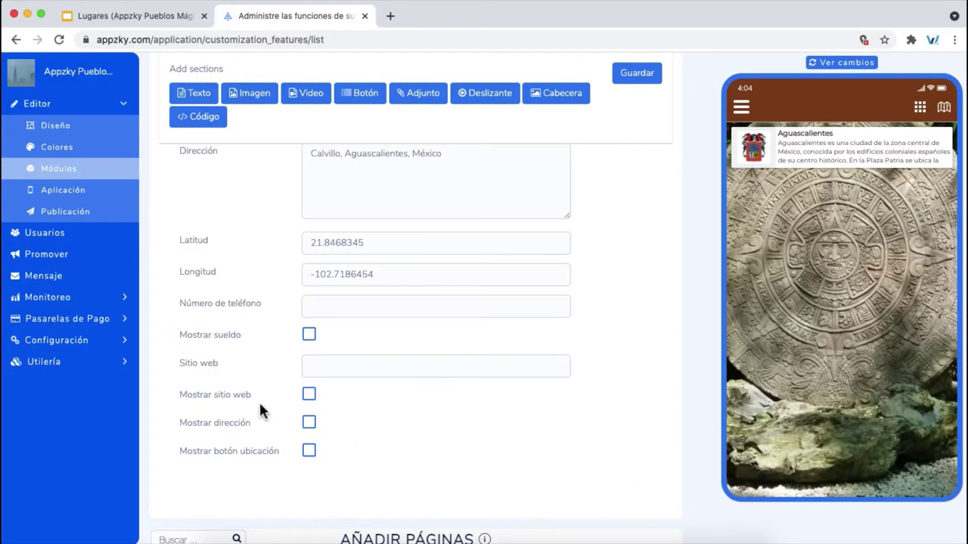
click(309, 451)
Check the slide once more and save the place Calvillo
key(ctrl+shift+Tab)
key(ctrl+Tab)
scroll(657, 166, up, 1)
click(641, 166)
scroll(640, 167, up, 4)
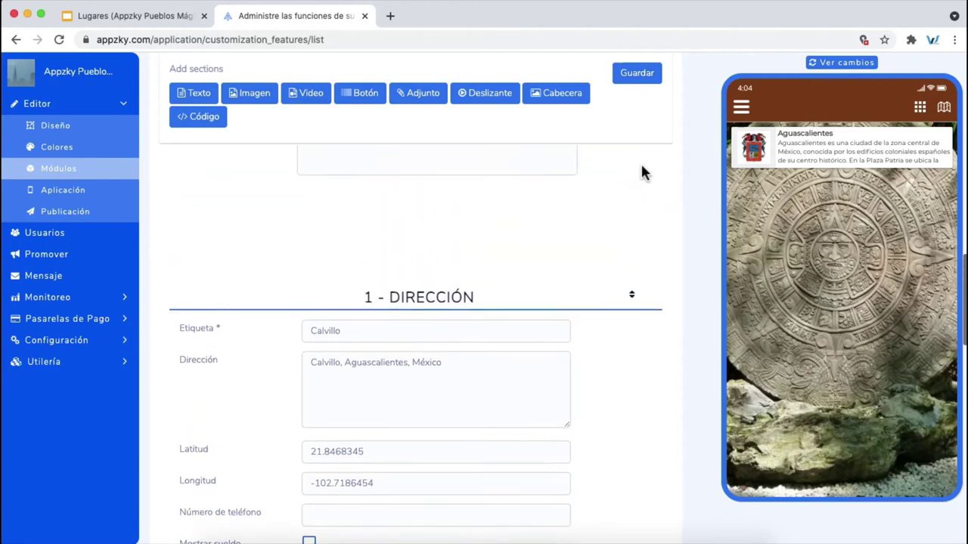
click(639, 75)
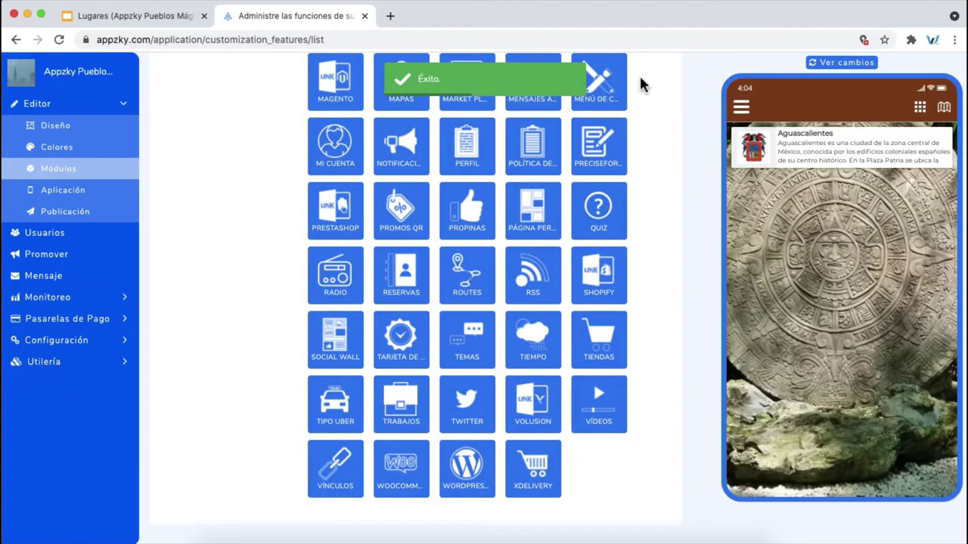
Reopen the saved place Calvillo for editing and go to its Add sections options
scroll(658, 127, up, 4)
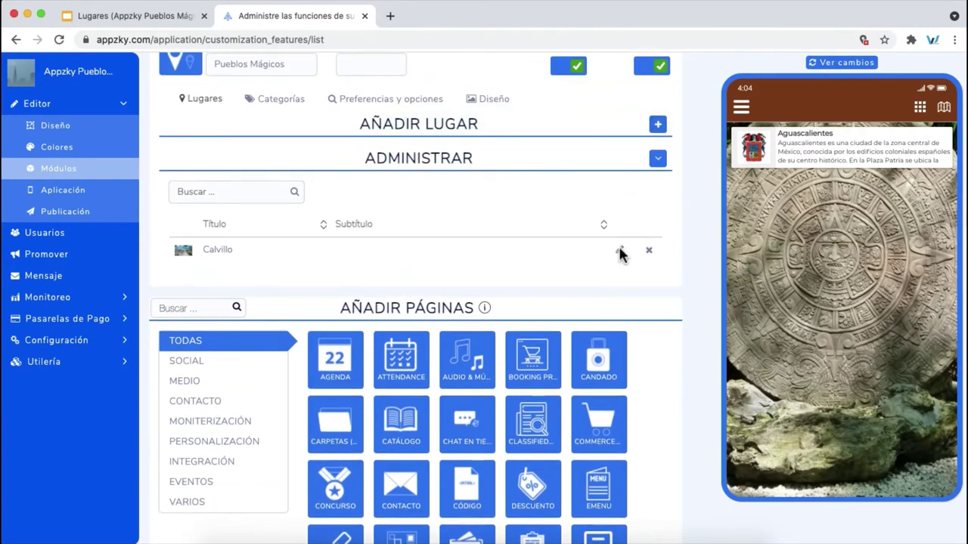
click(620, 252)
scroll(633, 259, down, 5)
scroll(635, 270, down, 6)
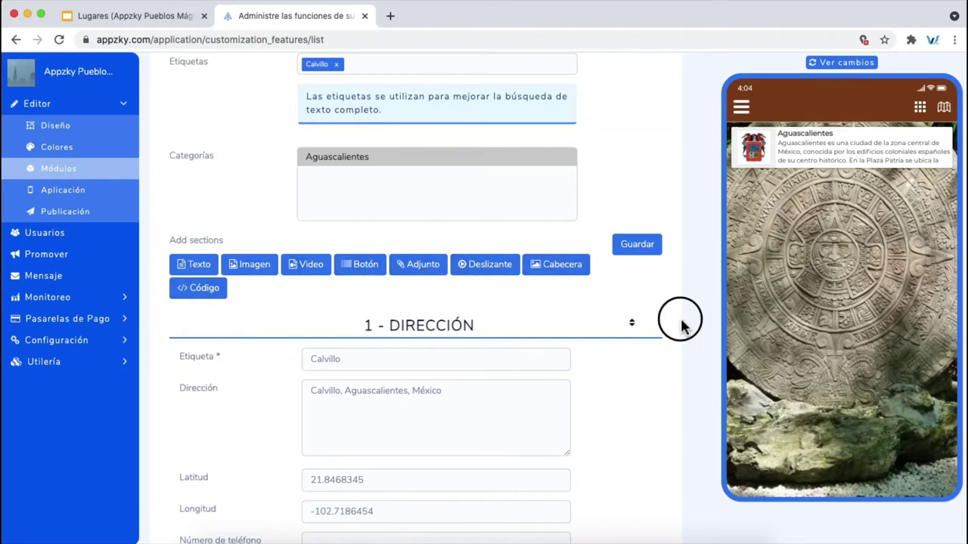
scroll(679, 320, down, 3)
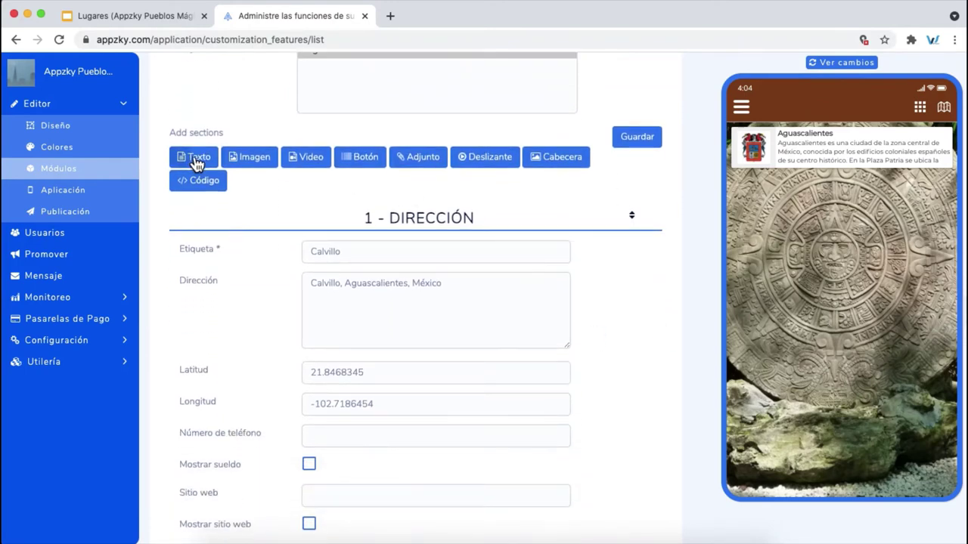
Open Calvillo under the Aguascalientes category in the app preview to check how the place page looks
scroll(657, 241, up, 1)
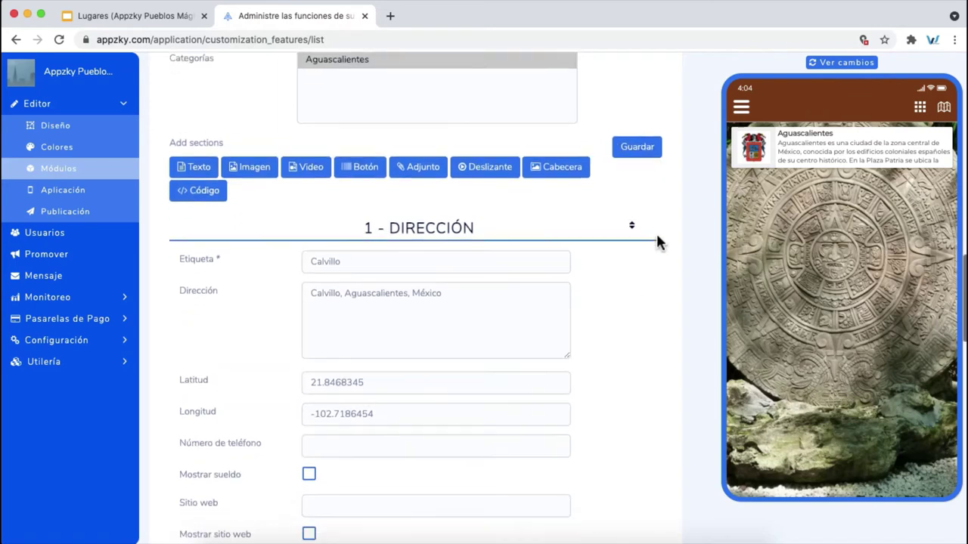
scroll(657, 242, down, 2)
click(799, 149)
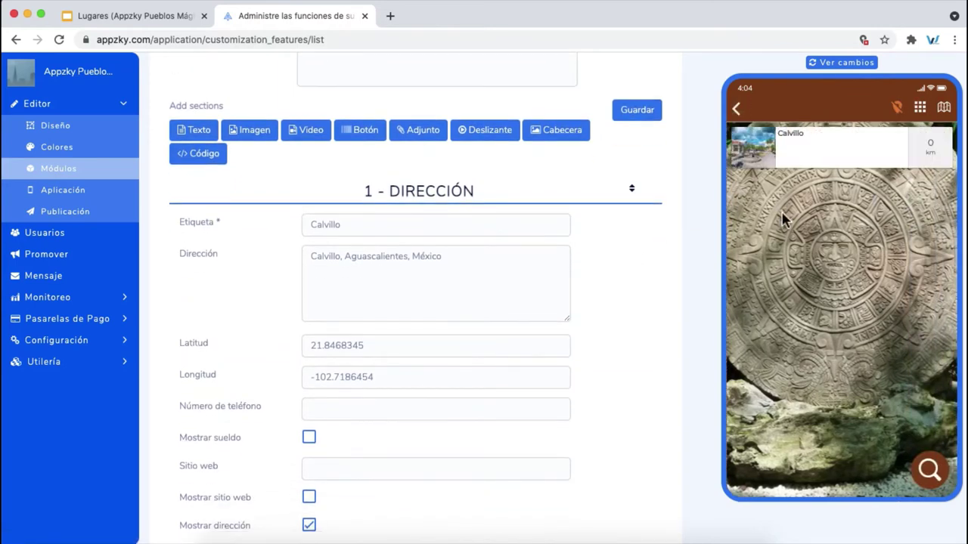
click(841, 155)
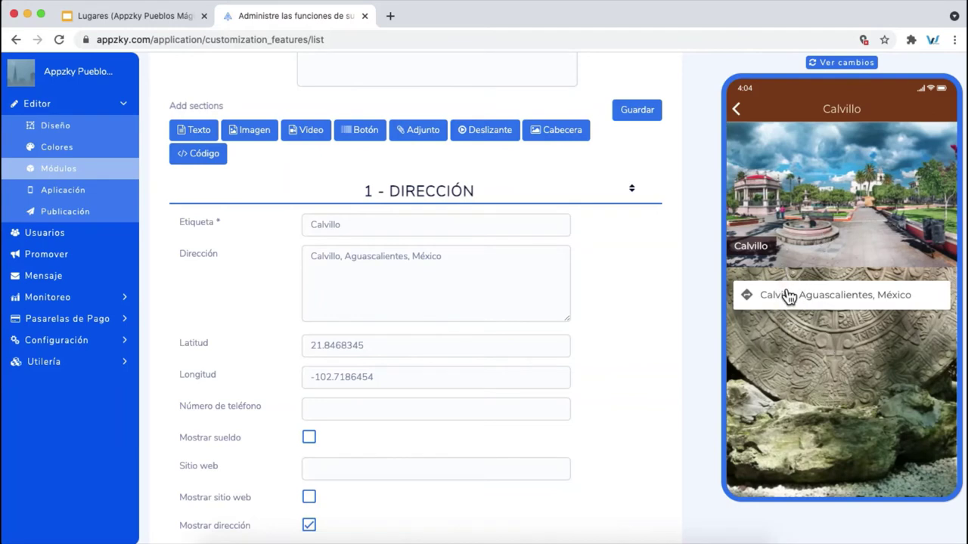
Add a Texto section to the Calvillo place and paste in the Calvillo description copied from the MÓDULOS (MANUAL) slide
scroll(646, 303, down, 4)
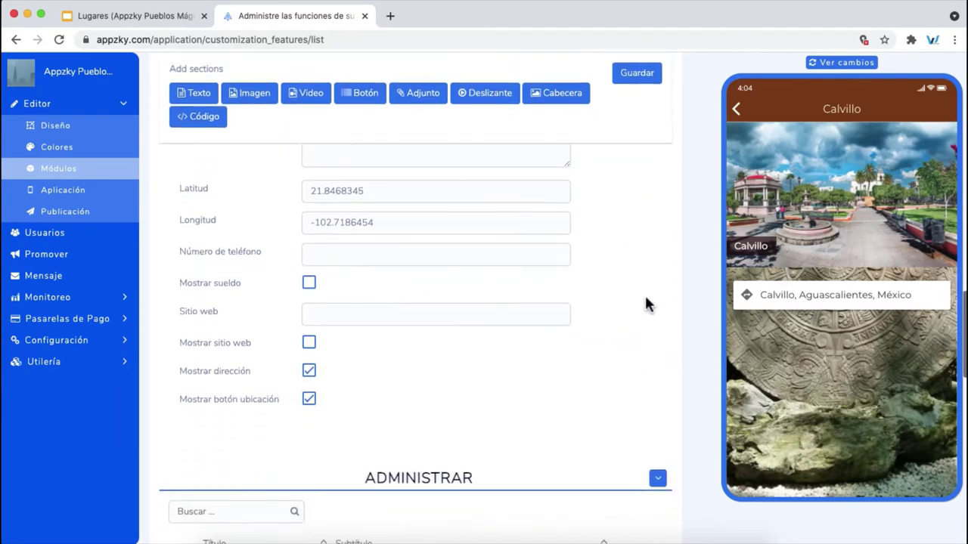
scroll(646, 304, up, 1)
scroll(647, 304, up, 3)
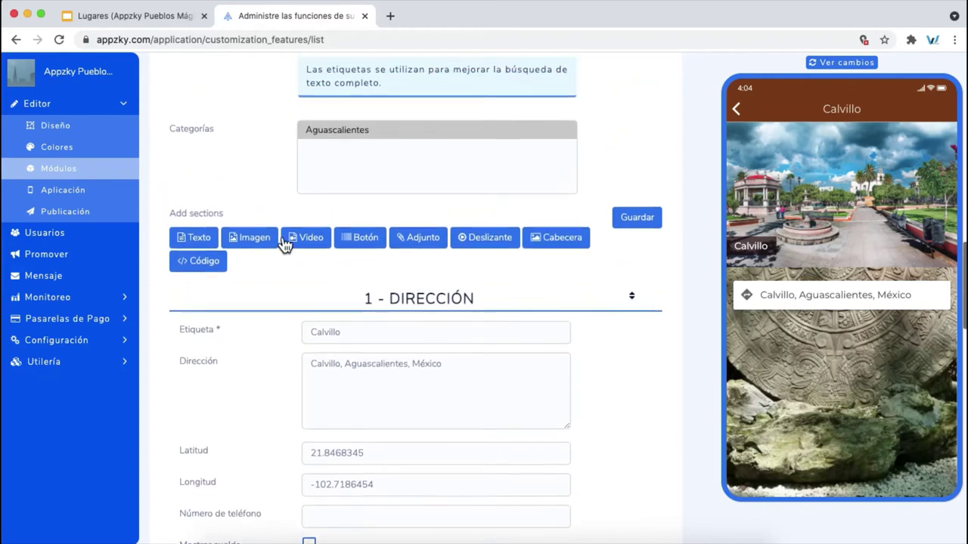
click(195, 238)
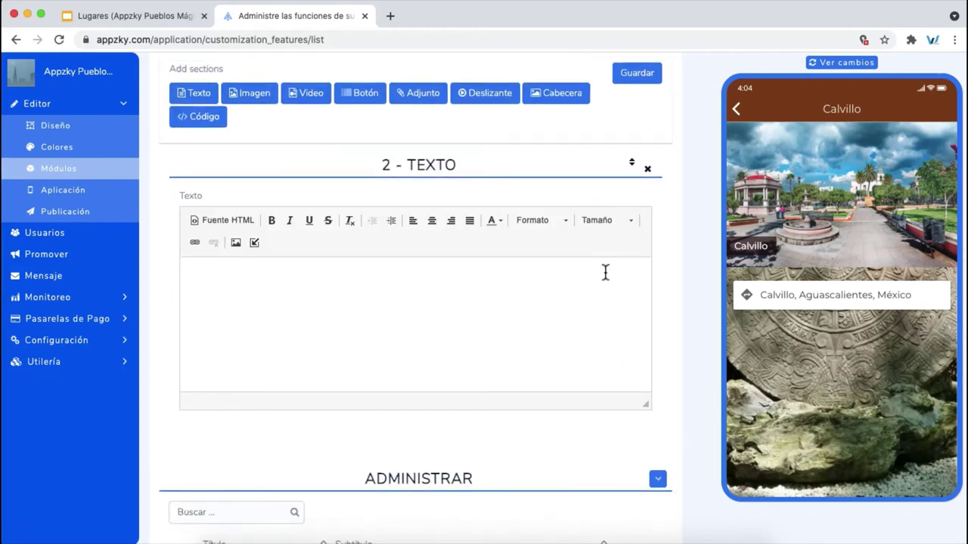
click(192, 11)
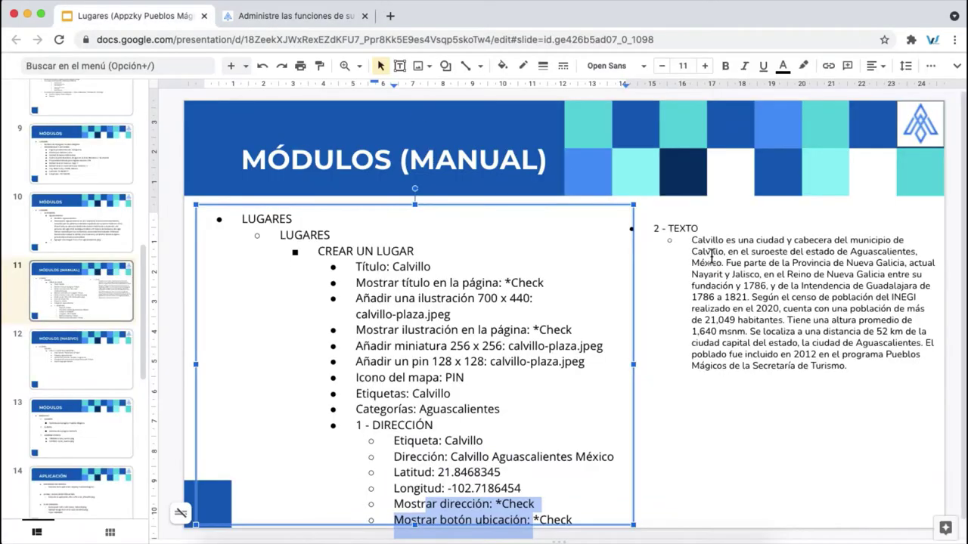
drag(692, 240, 864, 360)
key(ctrl+c)
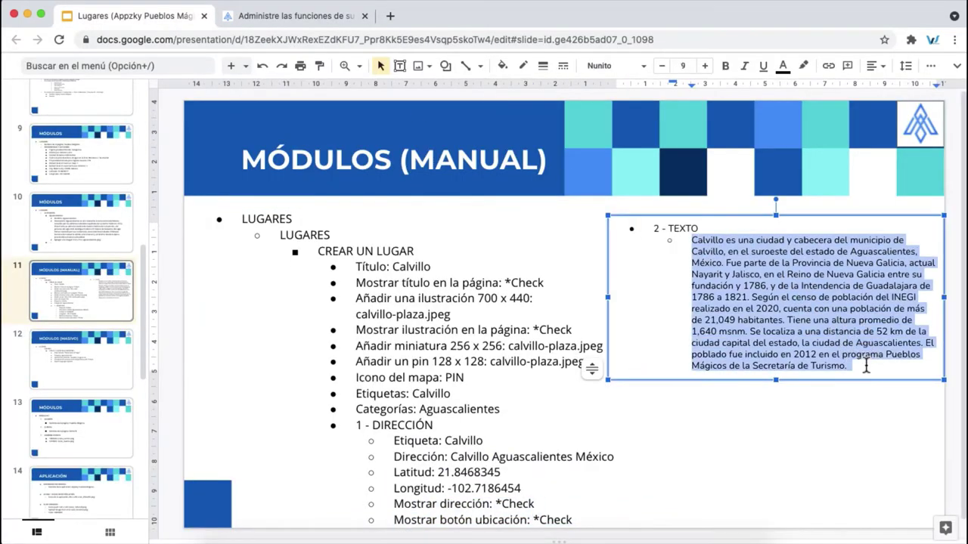
click(295, 16)
click(514, 307)
key(ctrl+v)
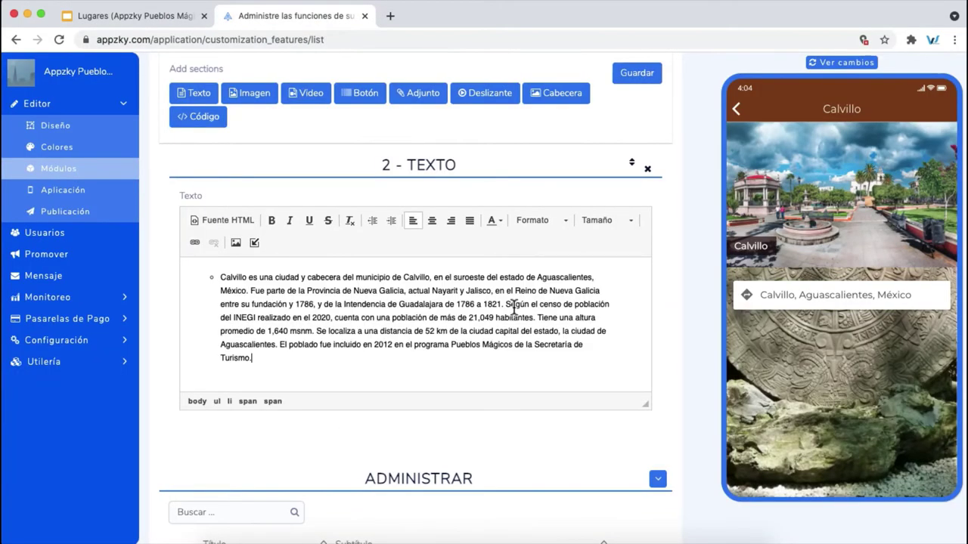
Strip the list and span tags around the Calvillo description in its HTML source, leaving only the plain paragraph
drag(220, 278, 335, 368)
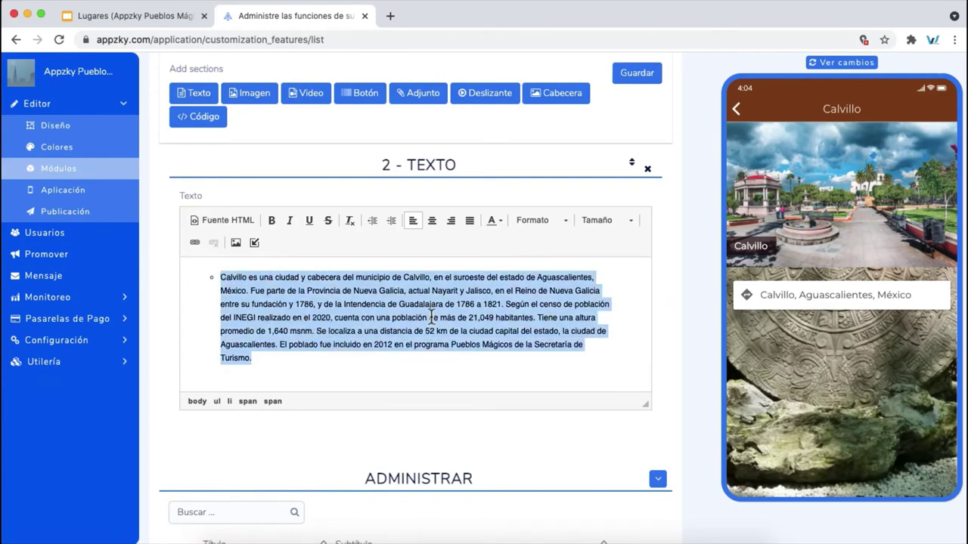
click(227, 220)
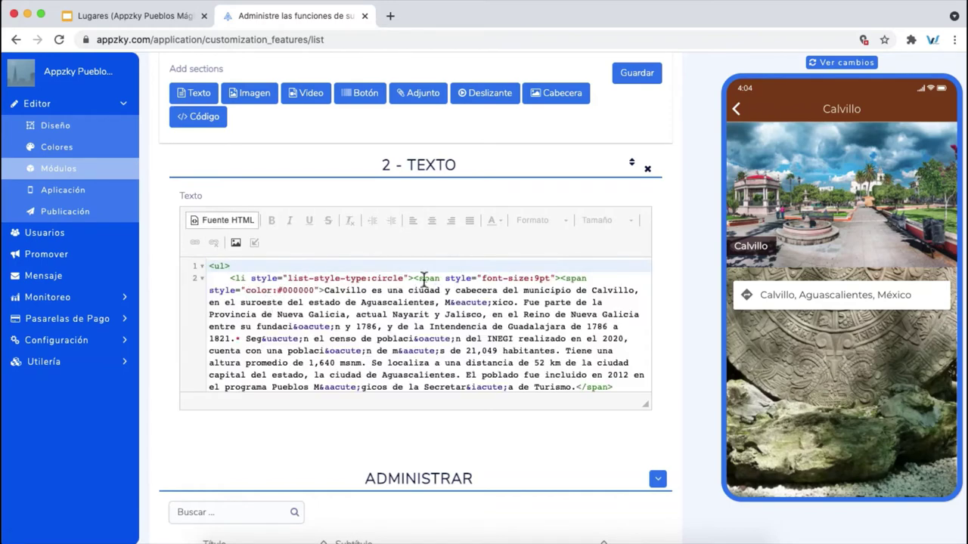
triple_click(593, 278)
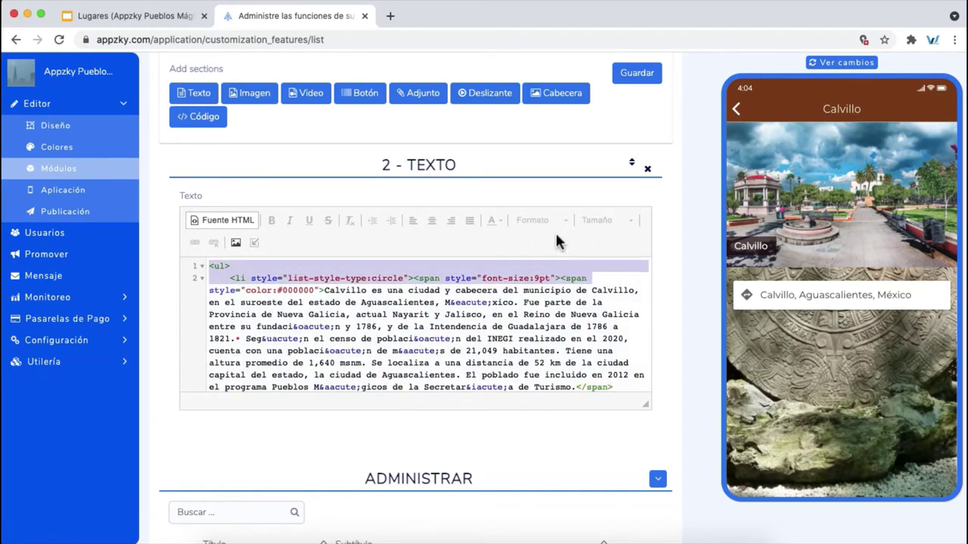
scroll(424, 325, down, 1)
drag(324, 266, 189, 265)
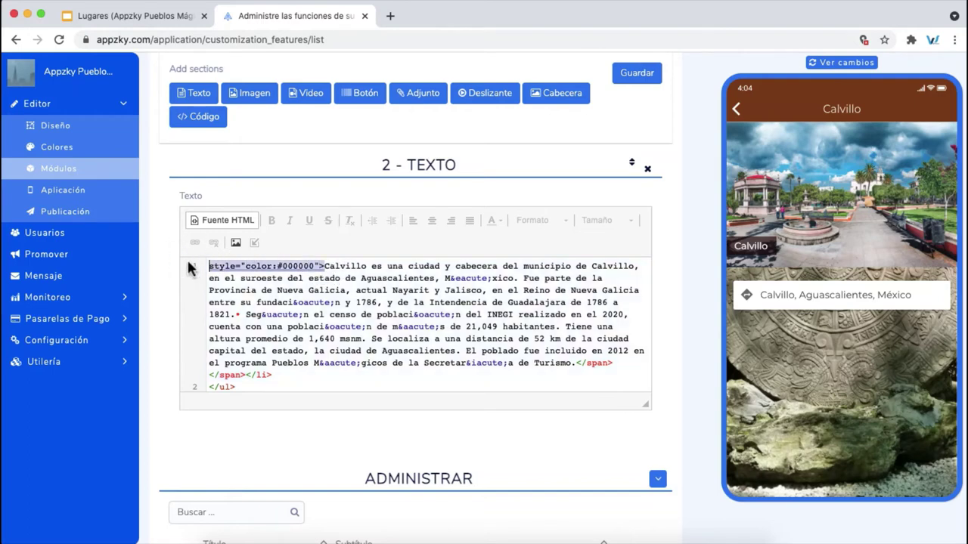
key(BackSpace)
drag(561, 363, 590, 396)
key(BackSpace)
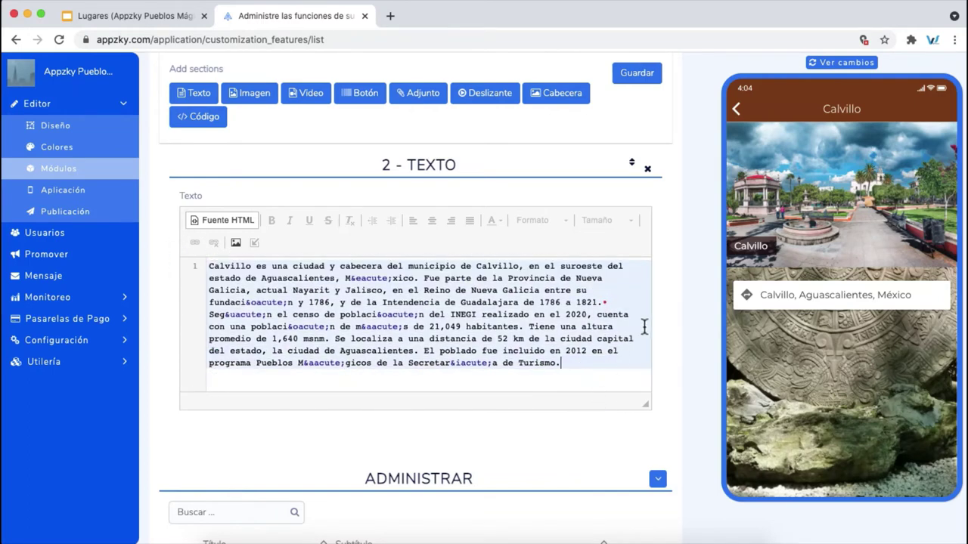
click(229, 220)
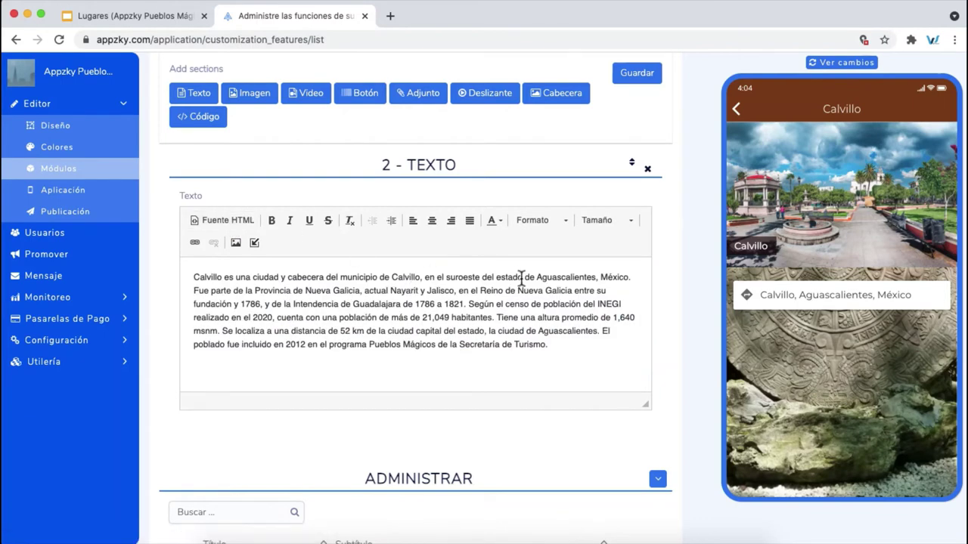
Try adding a Video section and a Botón section to the place, and remove both
scroll(675, 368, up, 3)
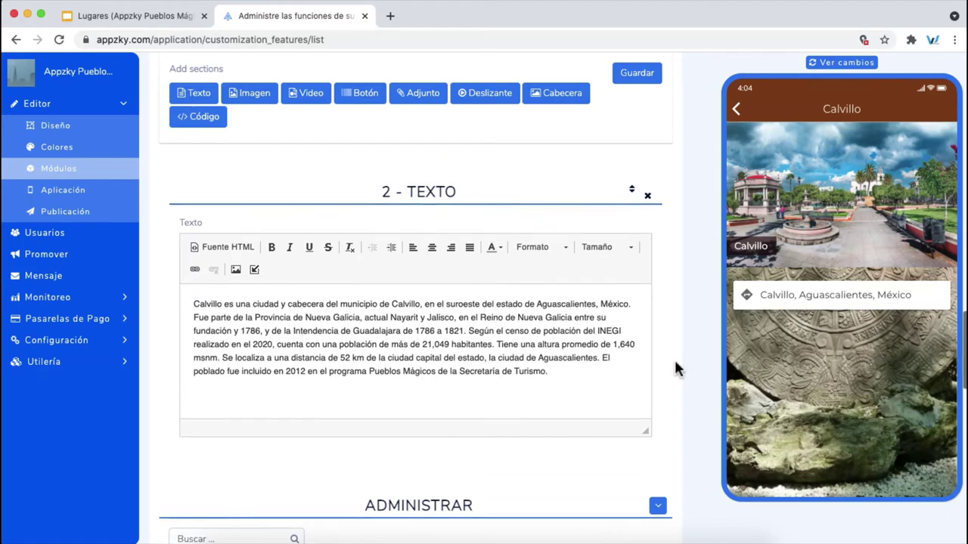
click(306, 92)
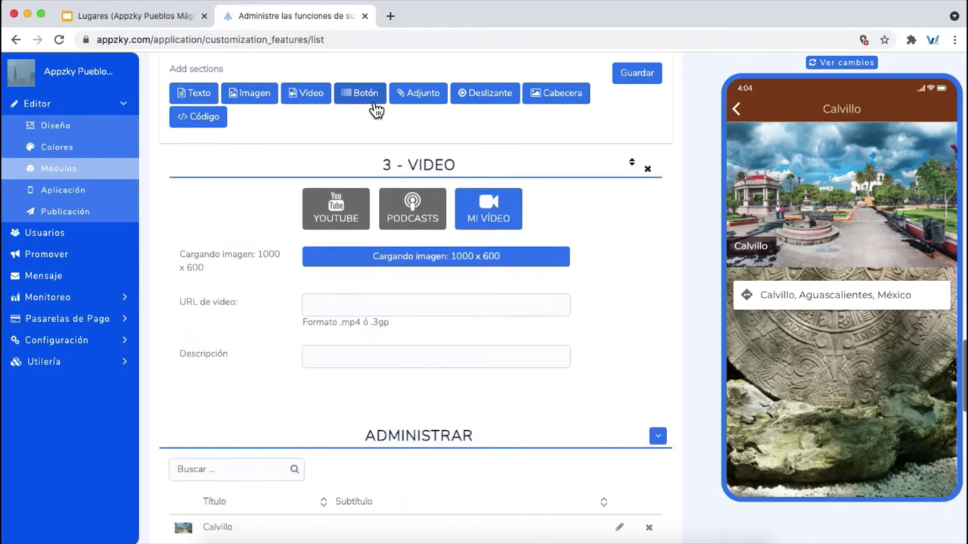
click(372, 104)
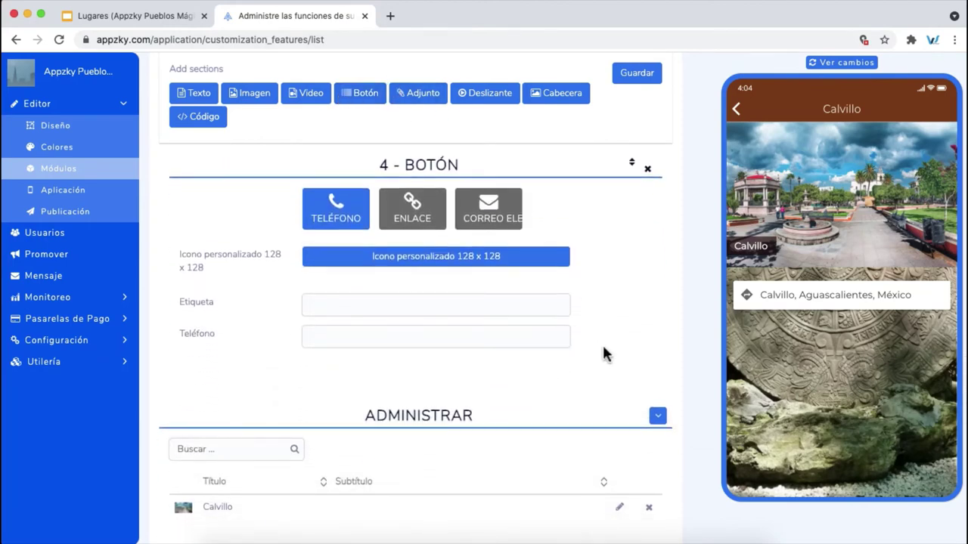
scroll(604, 341, up, 1)
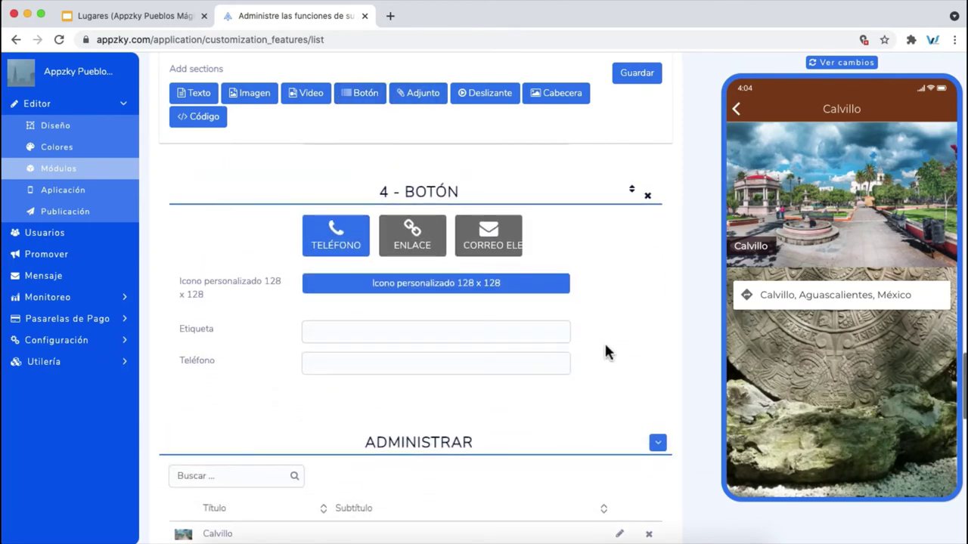
click(647, 196)
scroll(702, 234, up, 10)
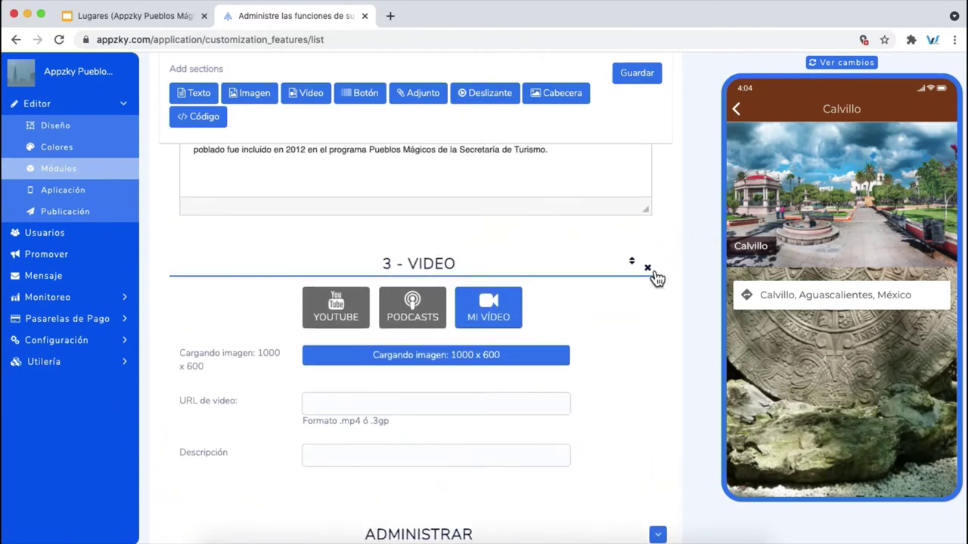
click(648, 267)
scroll(683, 257, up, 5)
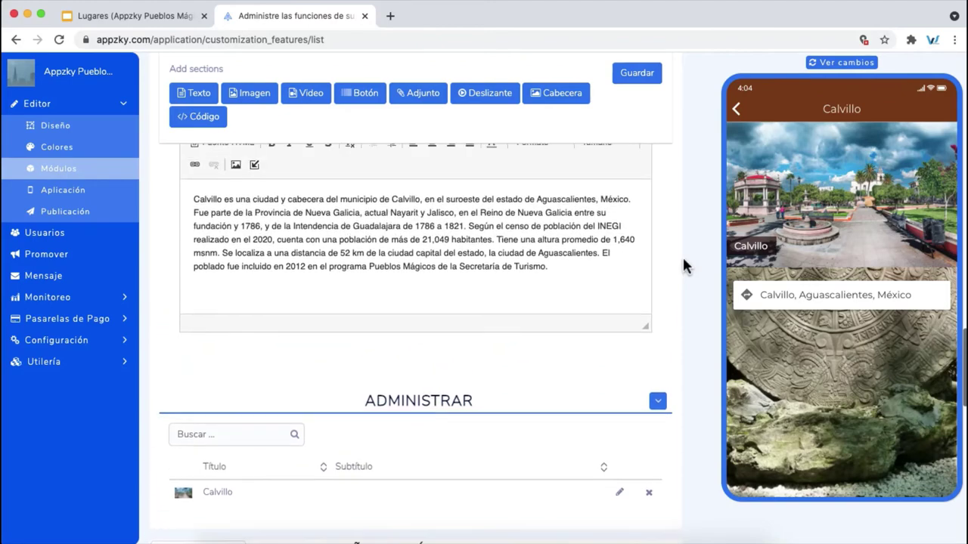
Save the Calvillo place and open it from the Aguascalientes category in the app preview
click(646, 81)
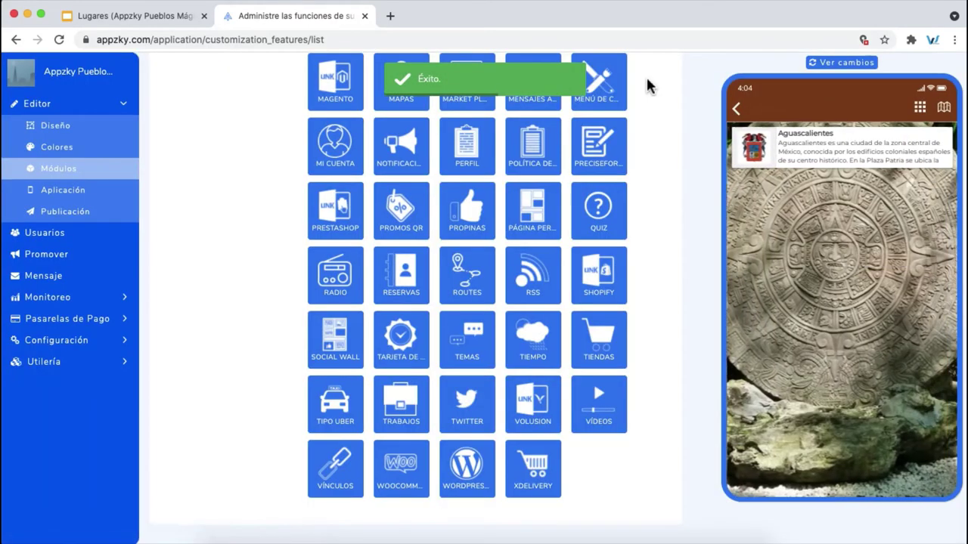
click(799, 148)
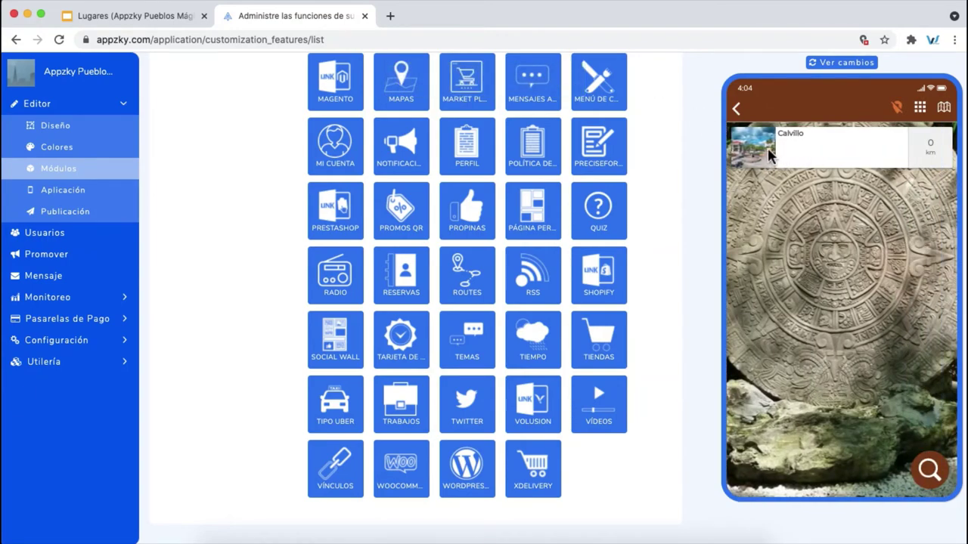
click(769, 155)
Reload the app preview with the saved changes and reopen Calvillo to examine its description text
scroll(667, 201, up, 10)
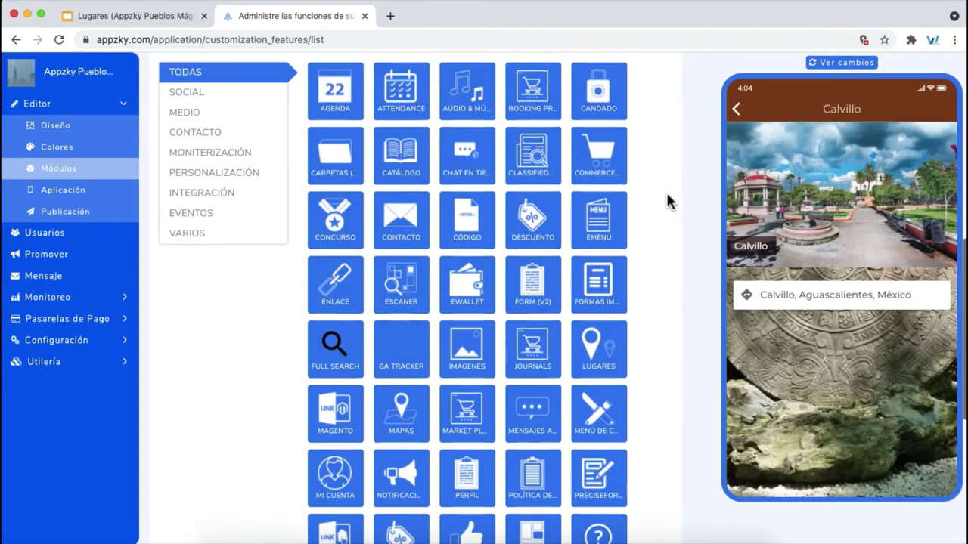
click(868, 86)
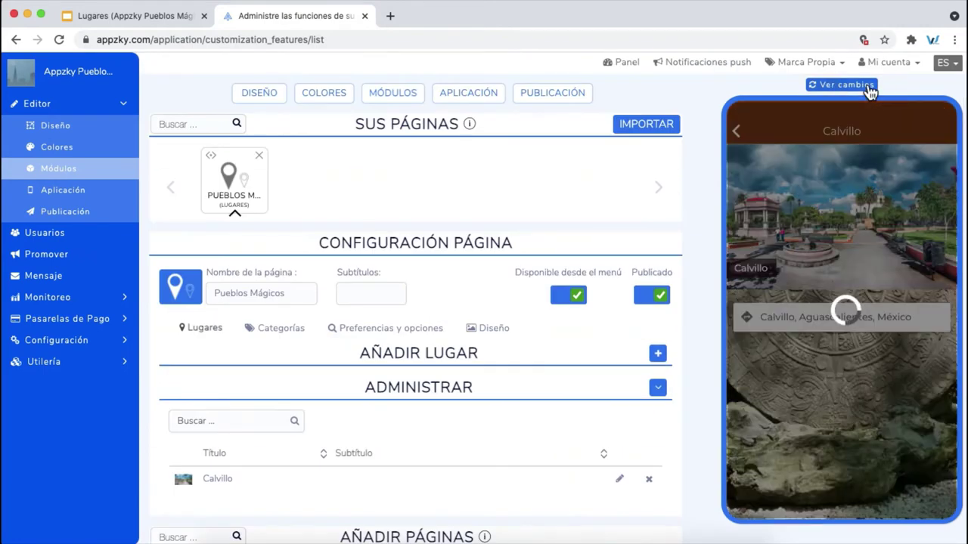
scroll(709, 179, down, 1)
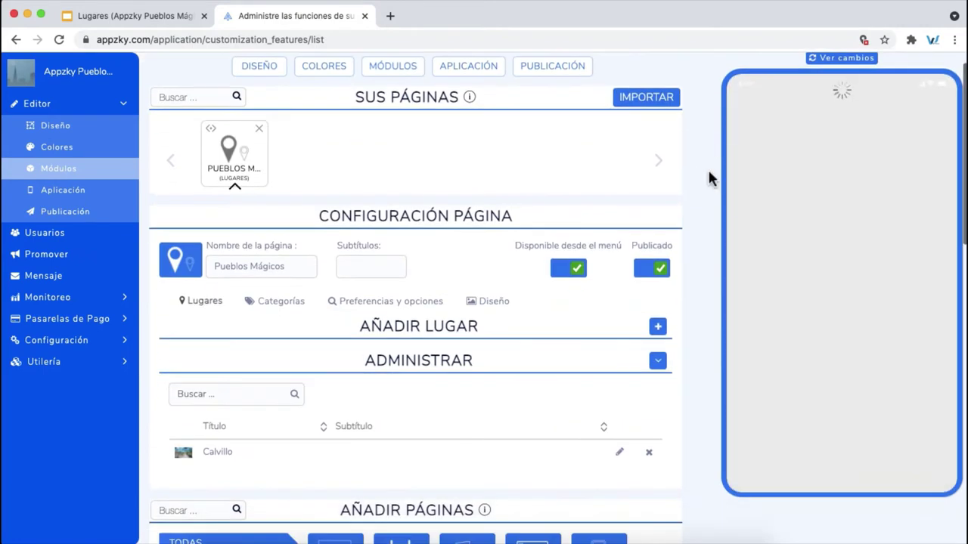
click(781, 151)
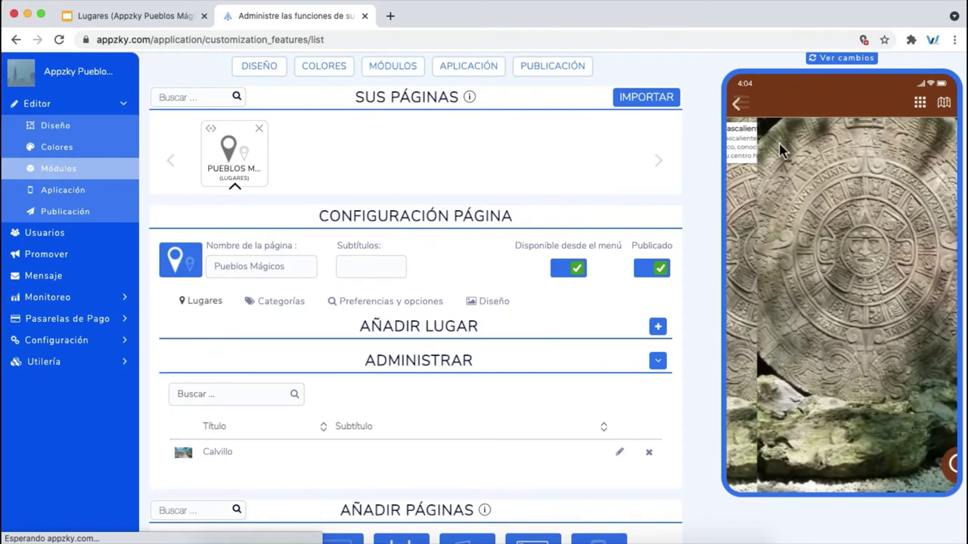
click(794, 149)
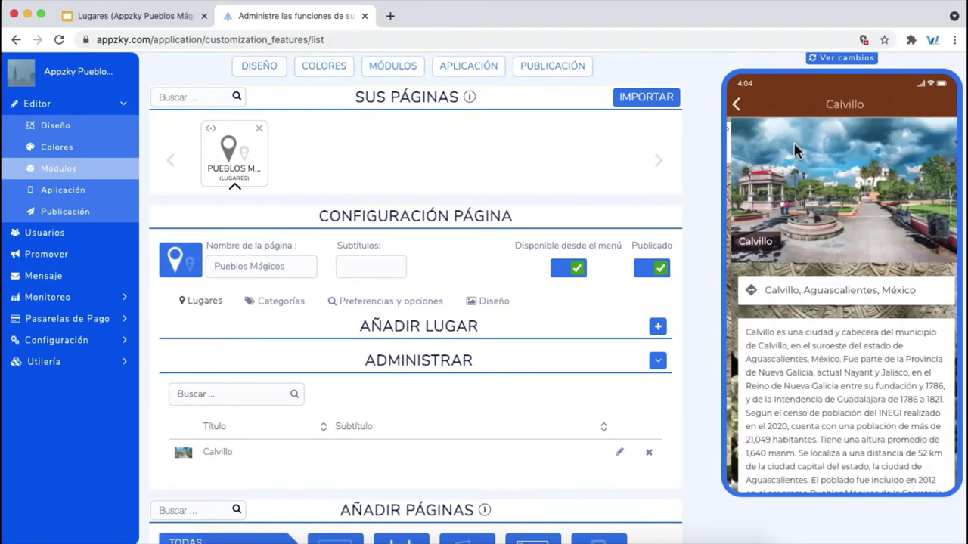
drag(799, 335, 795, 175)
drag(804, 384, 792, 363)
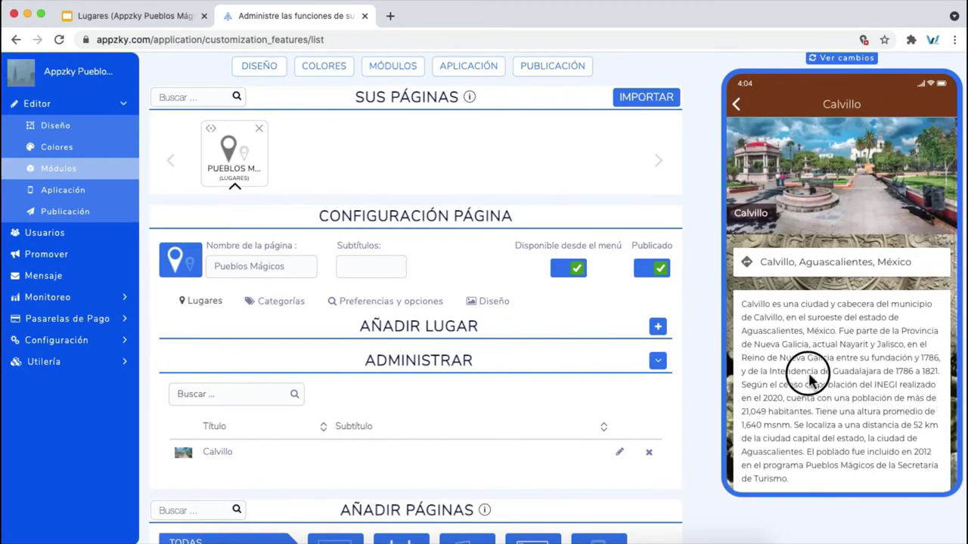
Open the Calvillo place for editing and review its settings against the place specification on the MÓDULOS (MANUAL) slide
scroll(687, 323, down, 4)
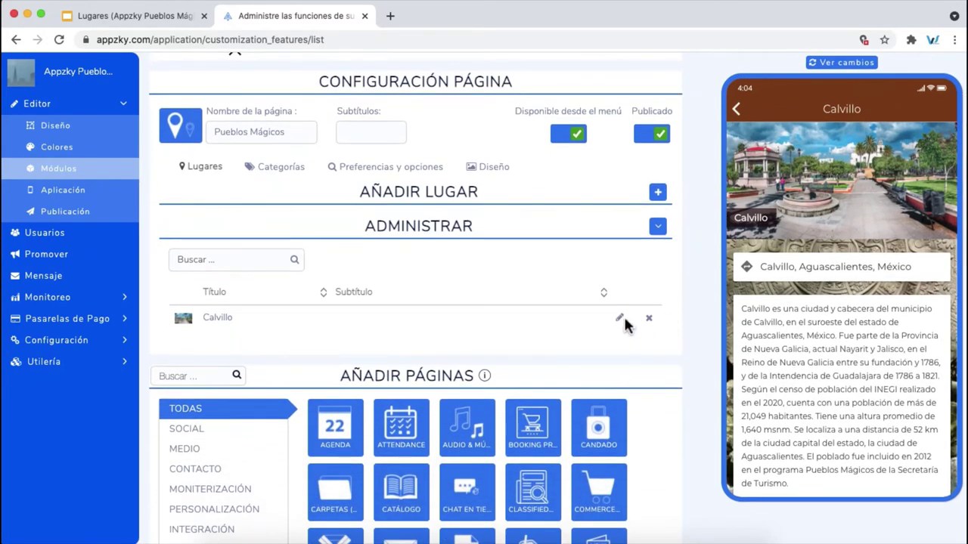
click(619, 318)
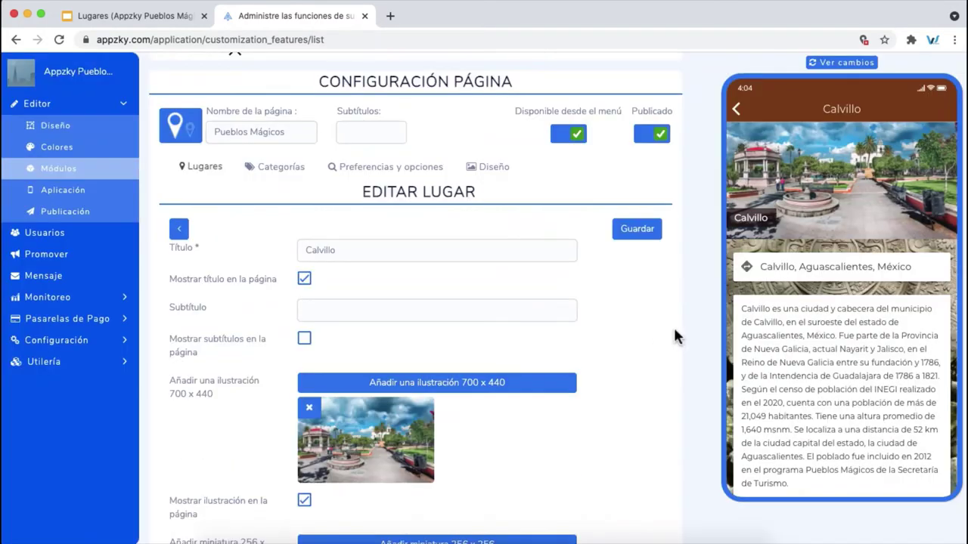
scroll(674, 335, down, 20)
scroll(650, 335, up, 1)
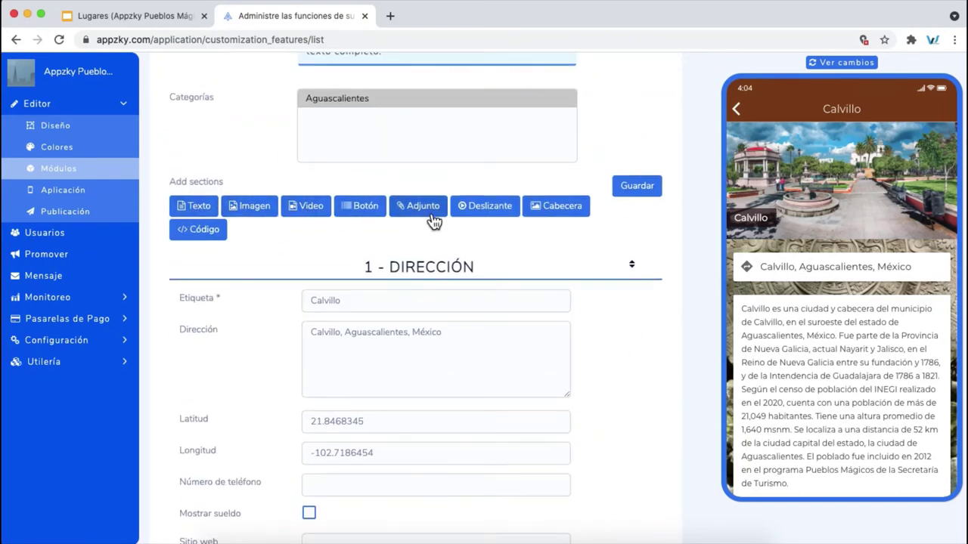
click(132, 10)
click(448, 286)
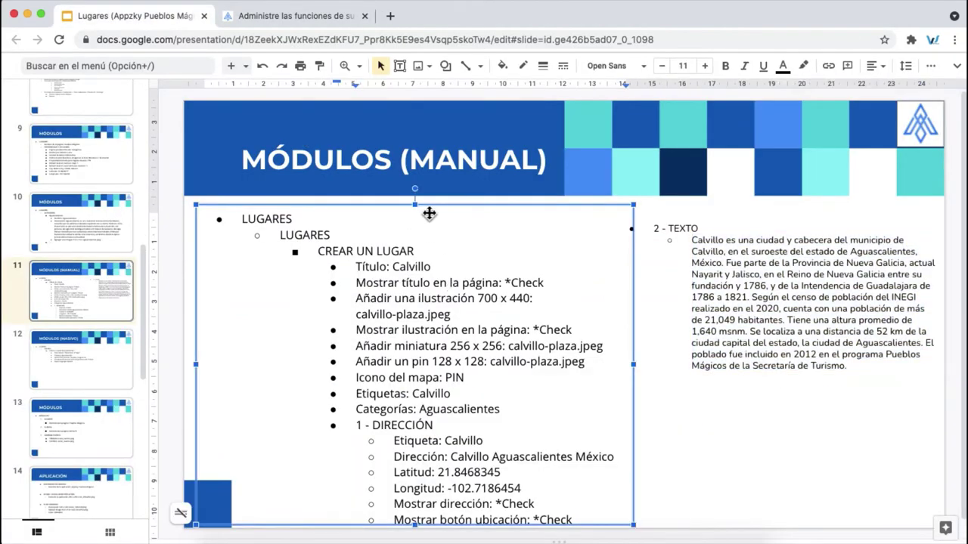
click(344, 20)
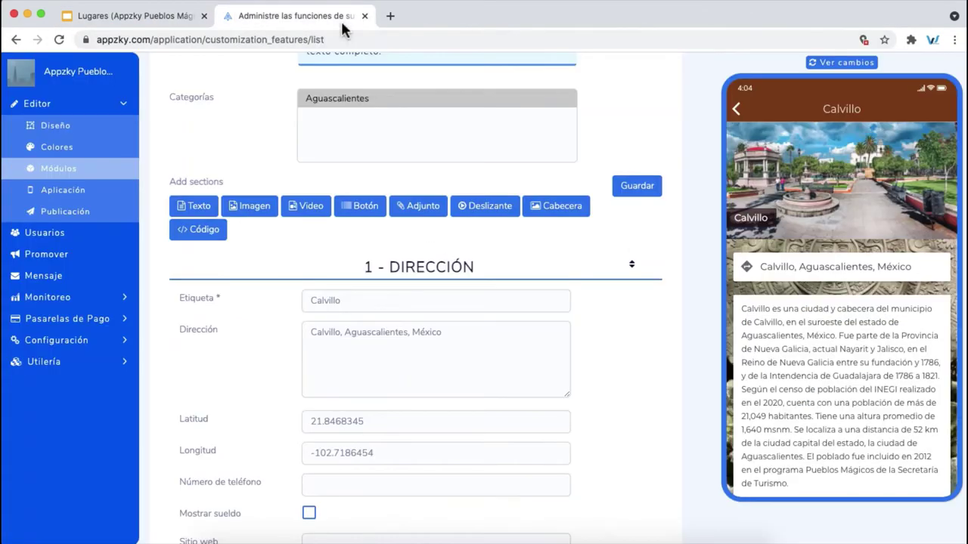
scroll(629, 288, up, 15)
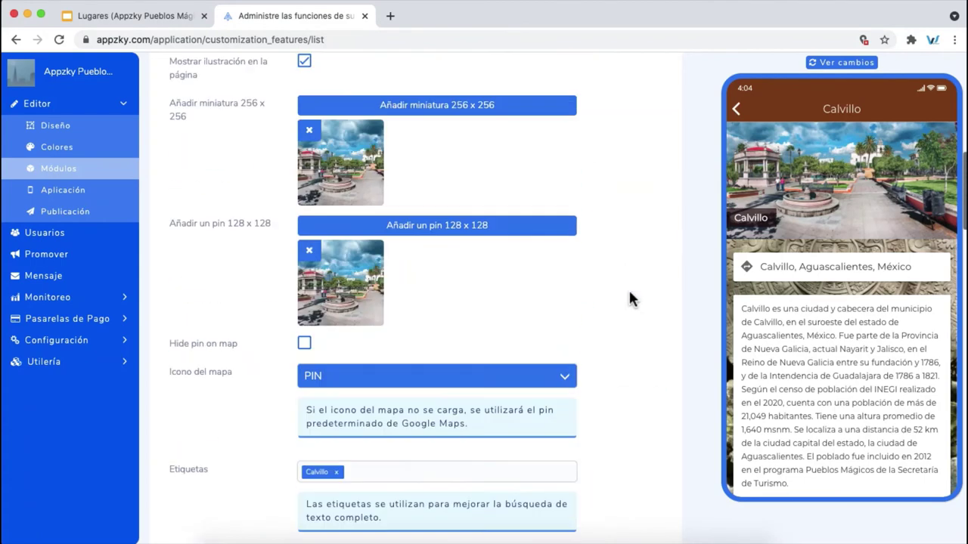
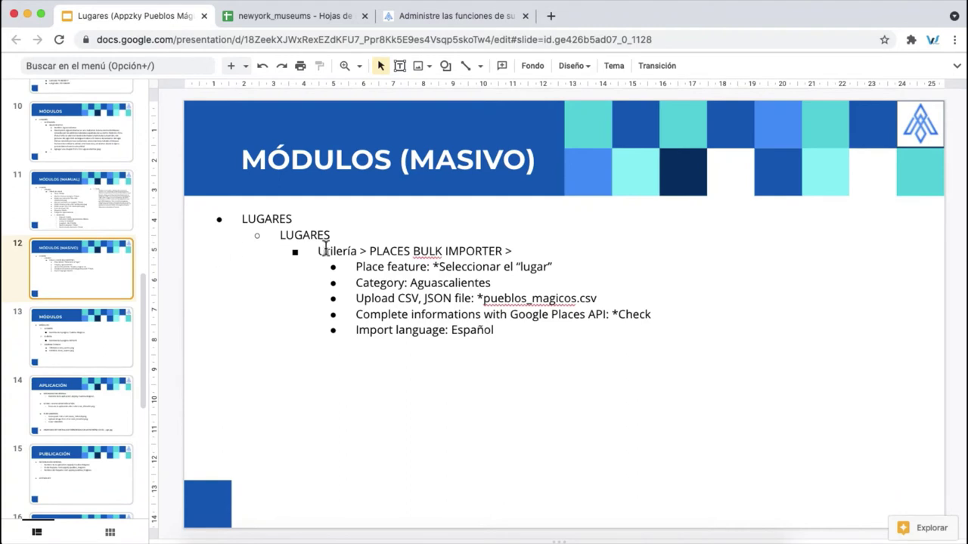
Switch to Appzky and open the Places Bulk Importer utility
click(392, 19)
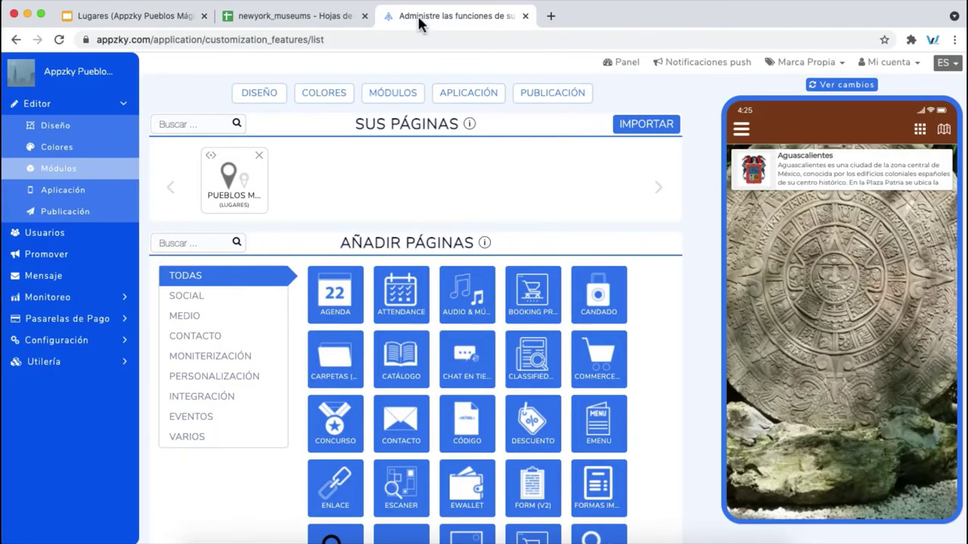
click(104, 364)
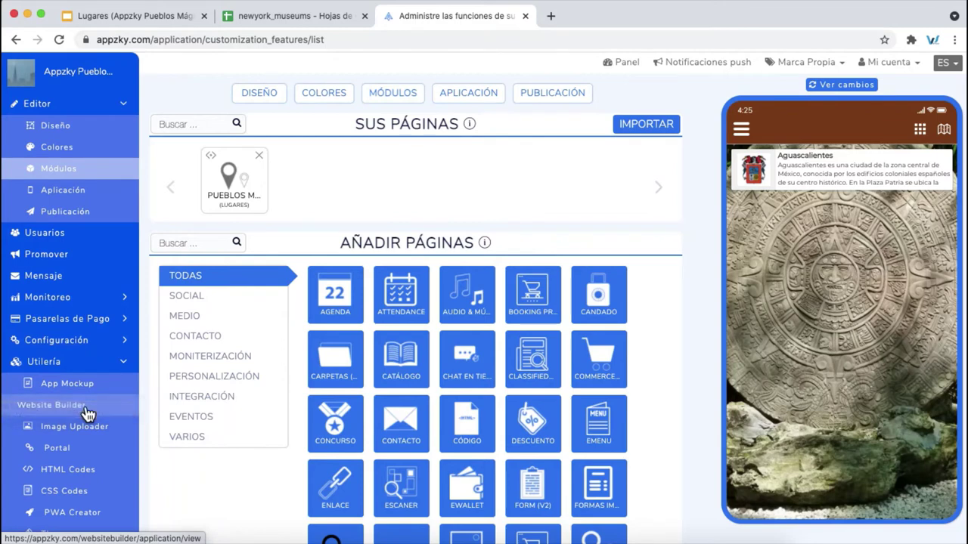
scroll(87, 400, down, 1)
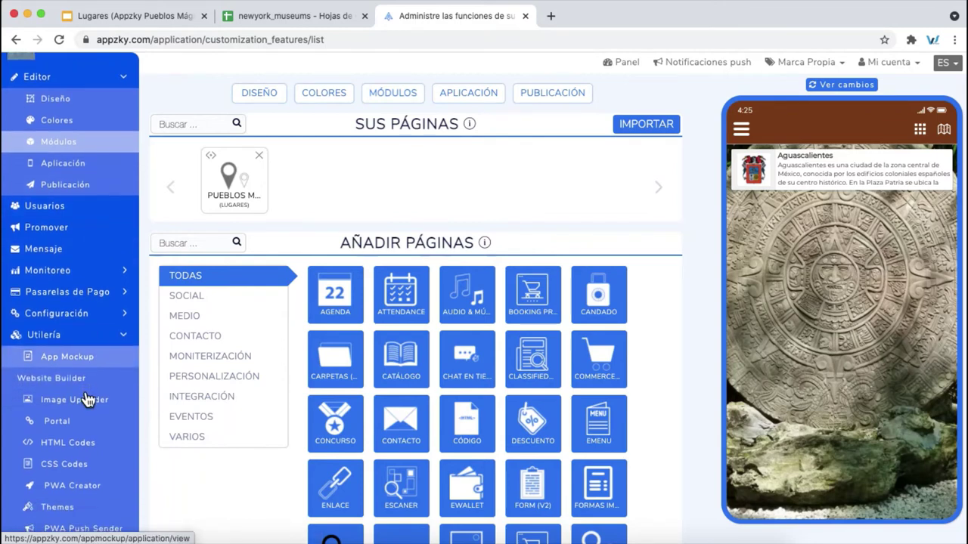
scroll(87, 400, down, 4)
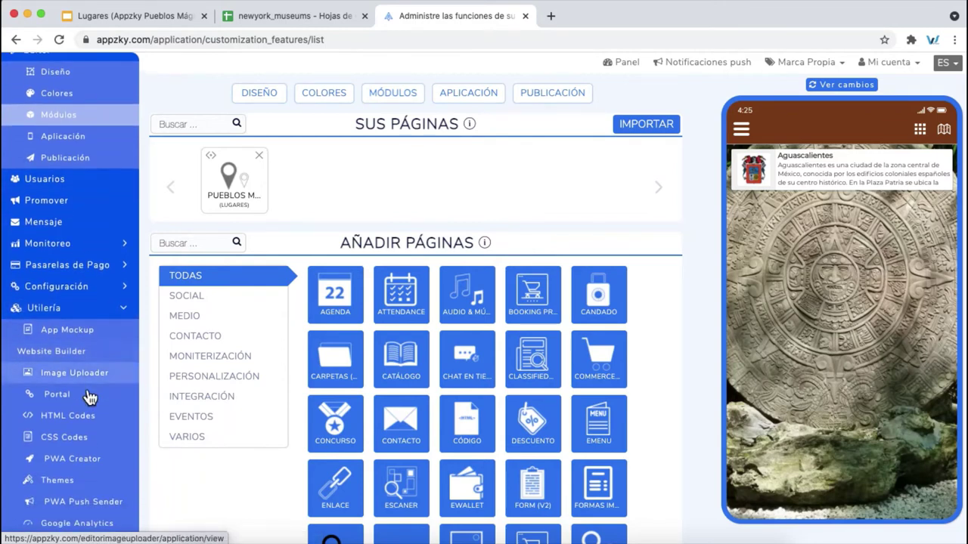
scroll(94, 494, down, 1)
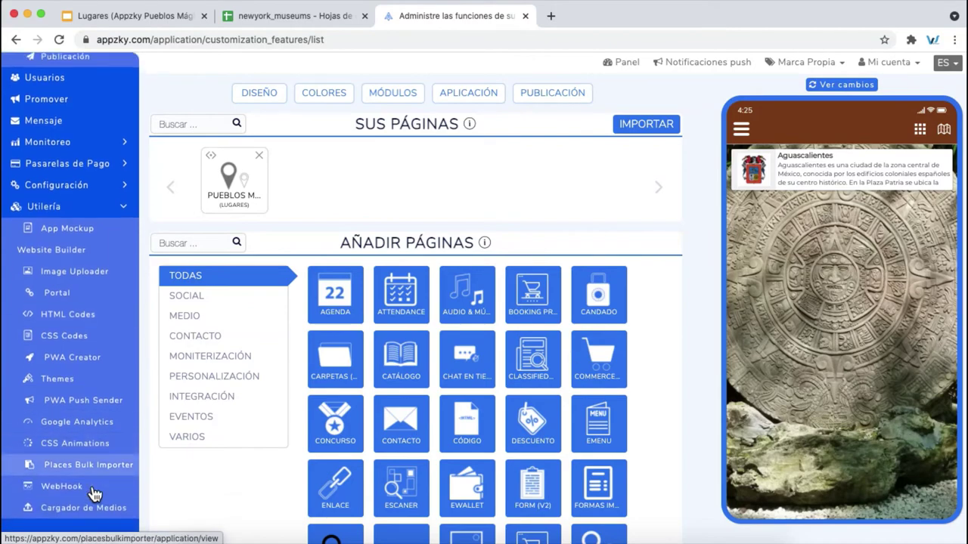
click(89, 476)
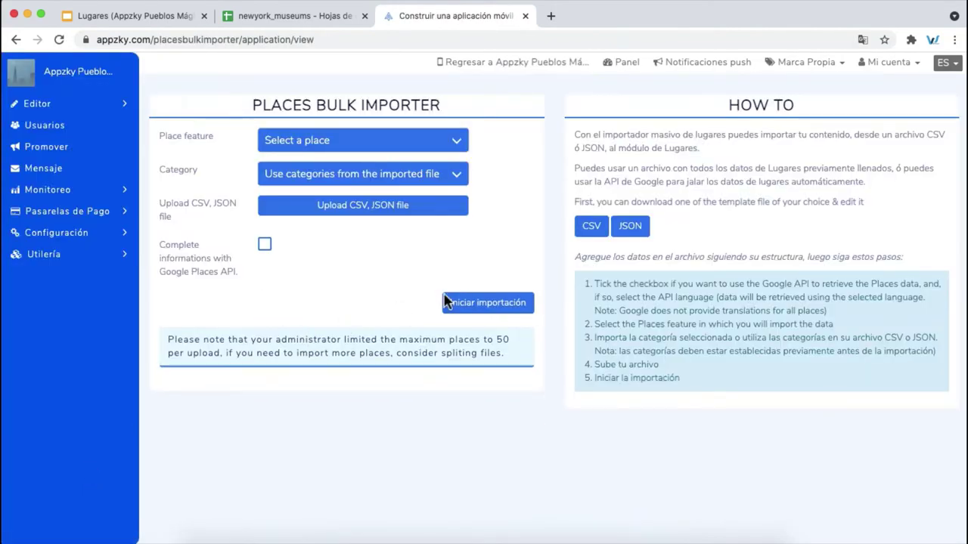
Locate the importer's CSV template and examine the newyork_museums spreadsheet's columns through show_image
click(593, 236)
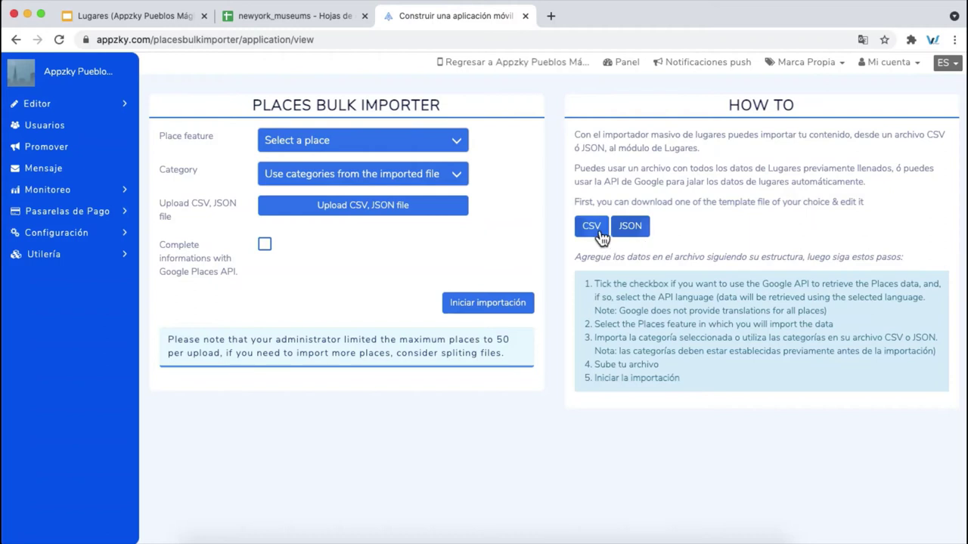
click(333, 19)
click(453, 235)
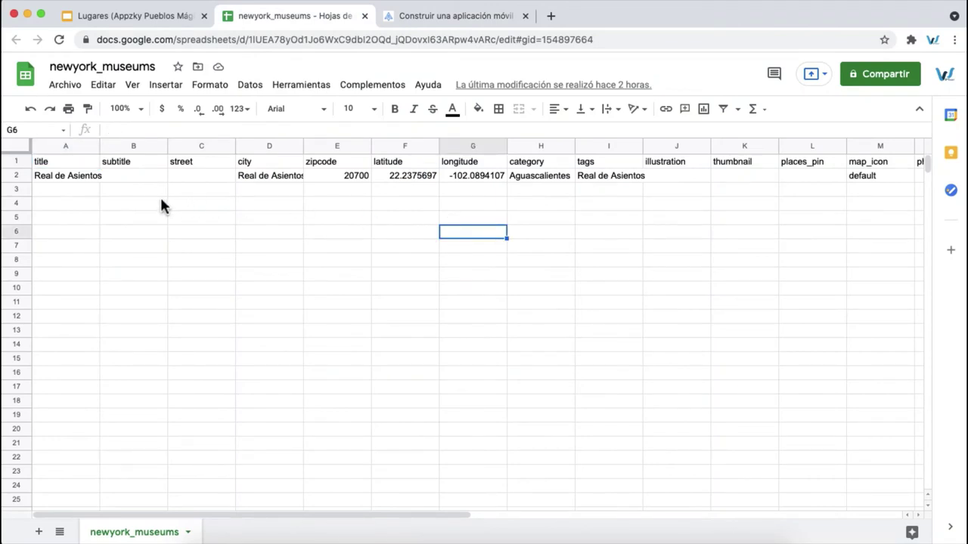
click(437, 16)
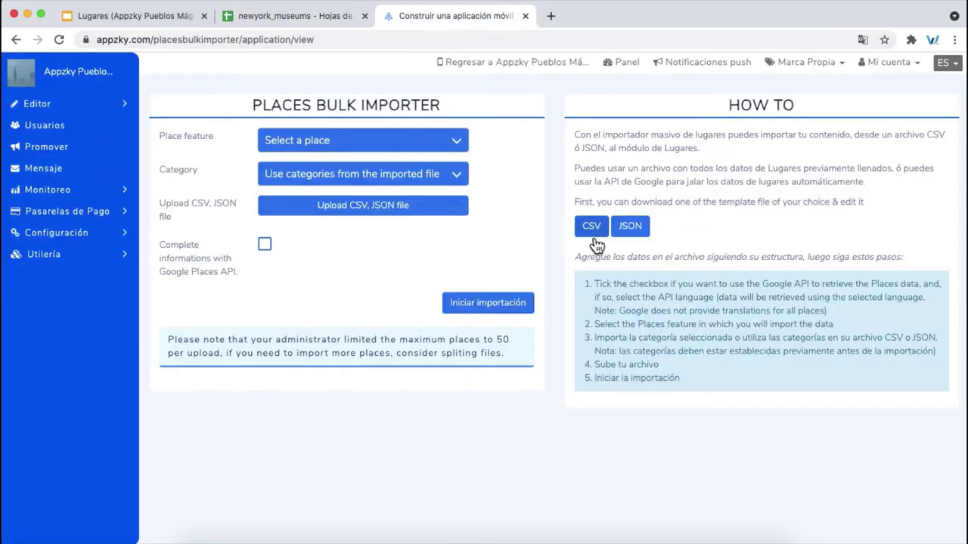
click(332, 16)
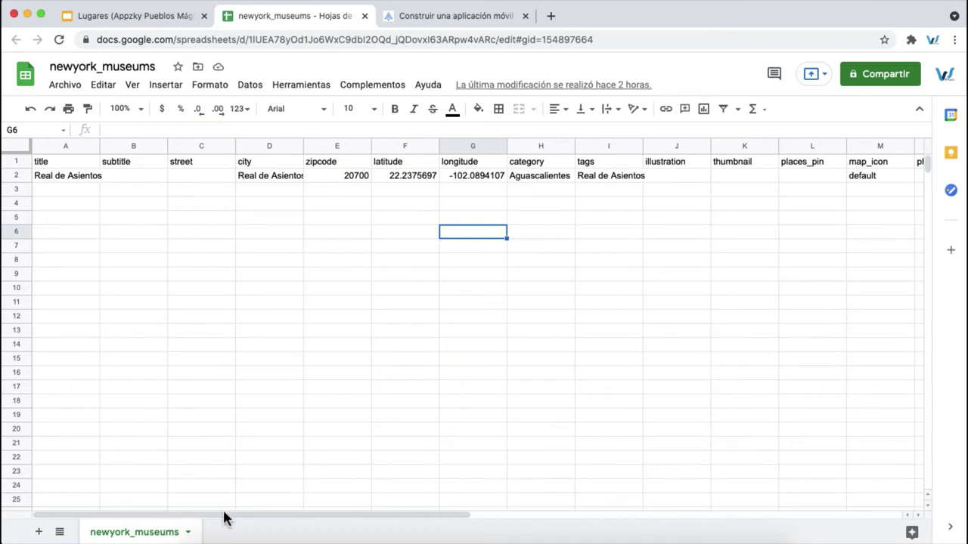
drag(225, 518, 279, 521)
drag(165, 520, 711, 541)
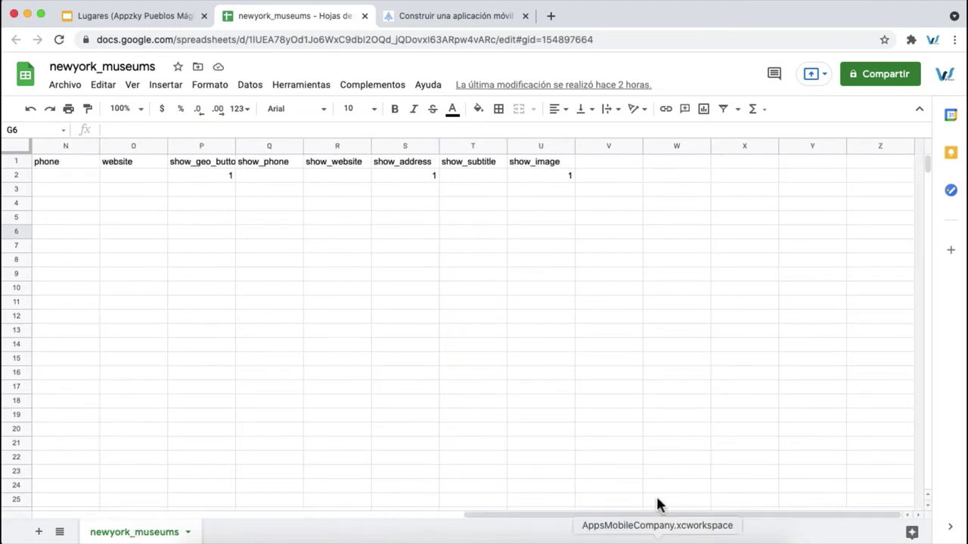
click(546, 166)
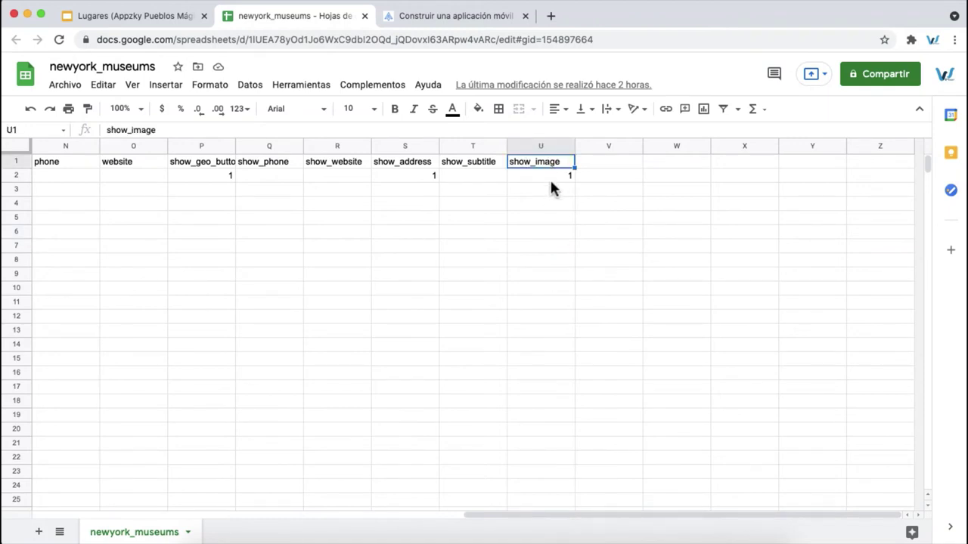
drag(635, 517, 106, 306)
Examine the spreadsheet's column headers one by one from title to tags
click(72, 164)
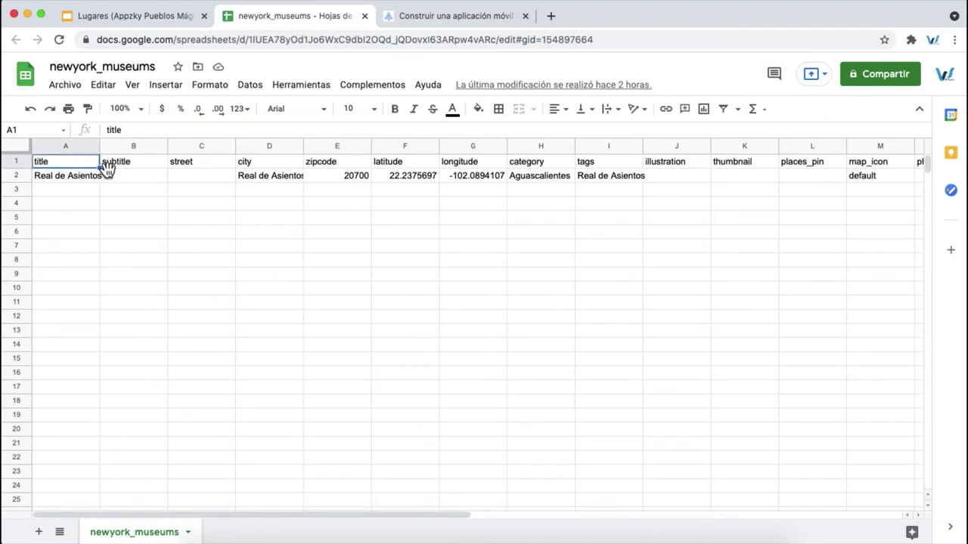
click(120, 163)
click(226, 162)
click(244, 163)
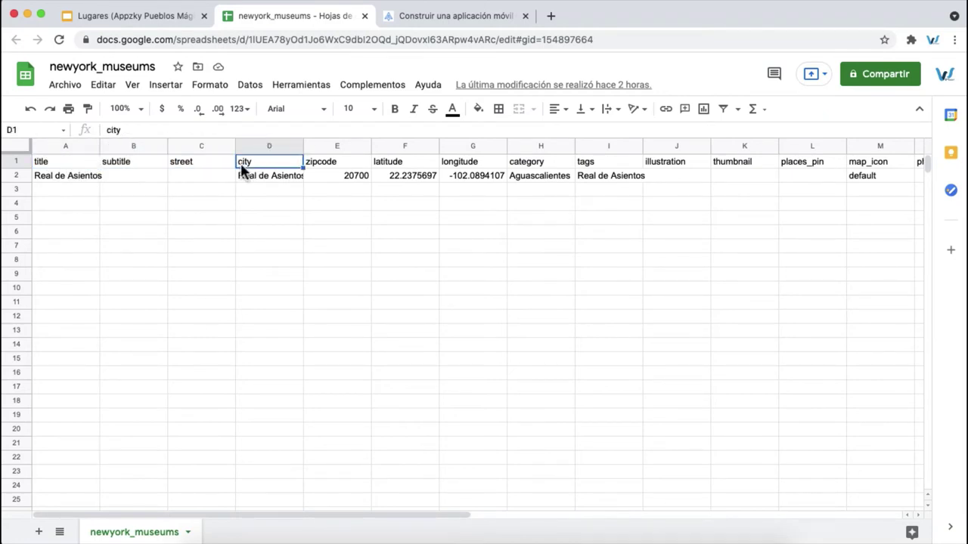
click(324, 160)
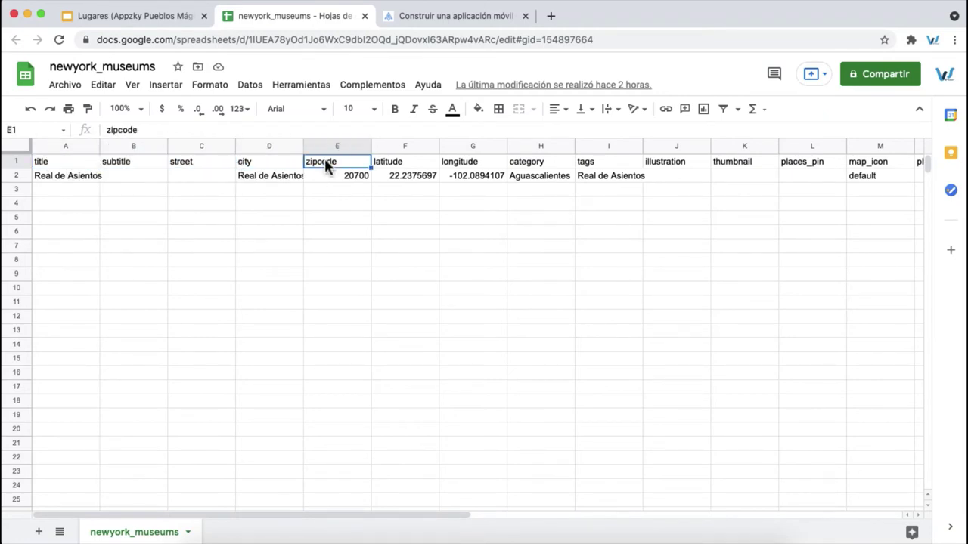
click(399, 165)
click(453, 164)
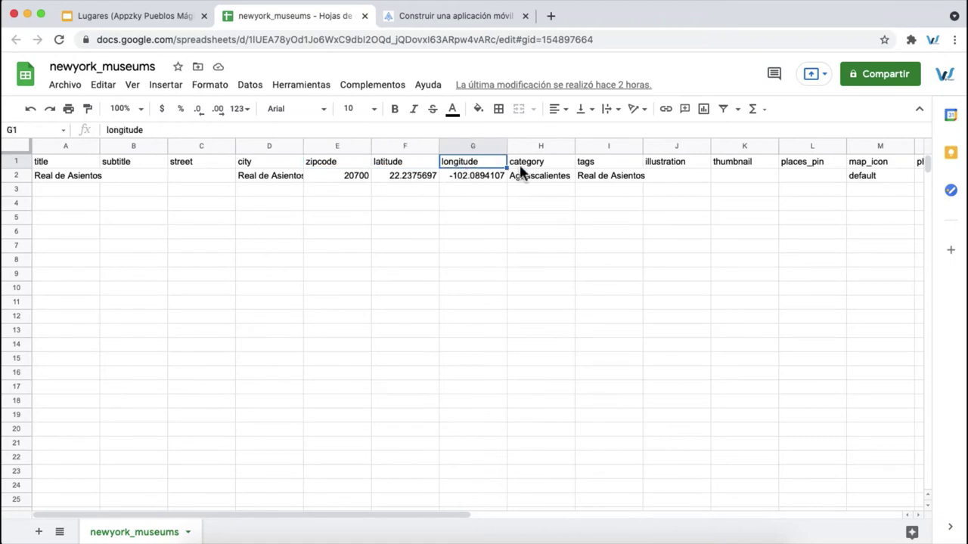
click(522, 163)
click(588, 164)
drag(462, 514, 306, 510)
Review the Real de Asientos row across all columns, including its title, category and show_ option values
click(86, 176)
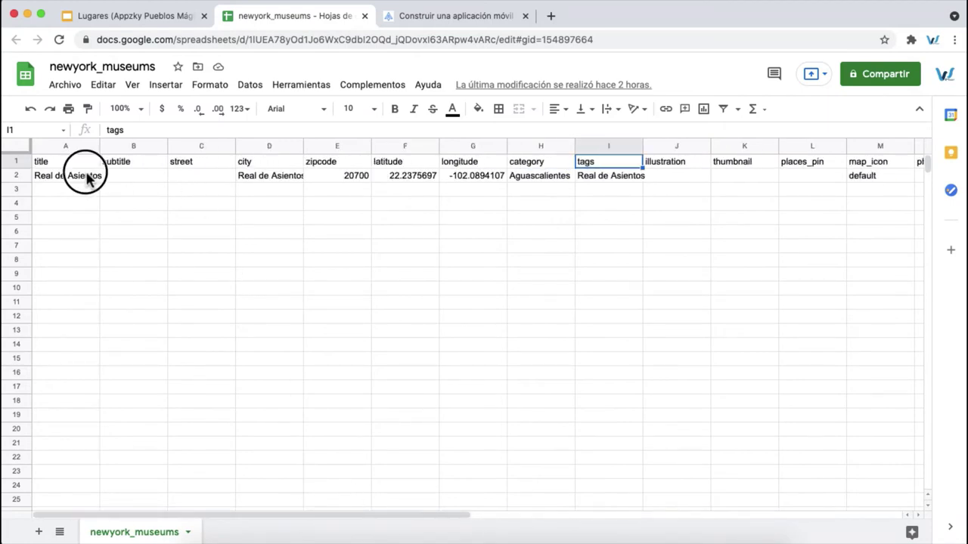
click(13, 178)
click(47, 182)
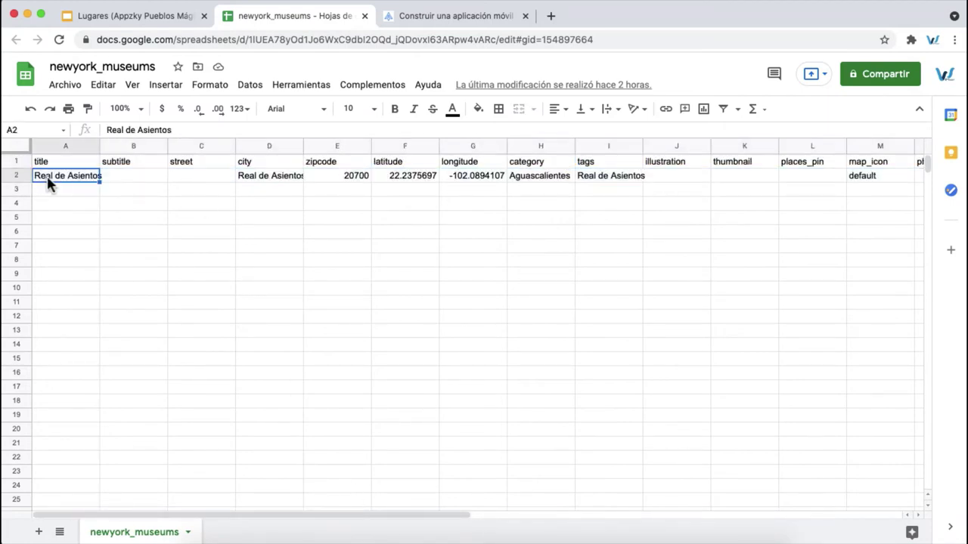
drag(181, 131, 113, 129)
click(200, 261)
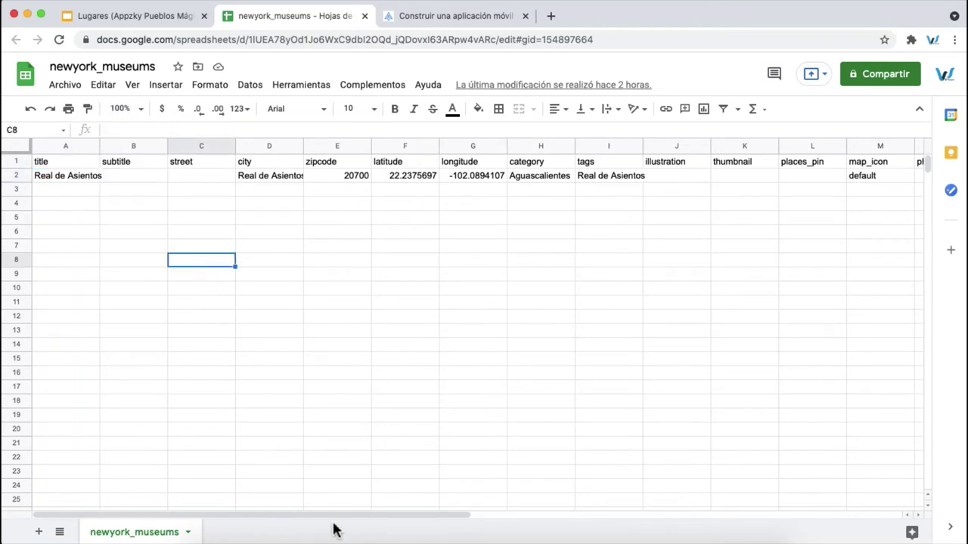
drag(346, 515, 683, 530)
click(323, 182)
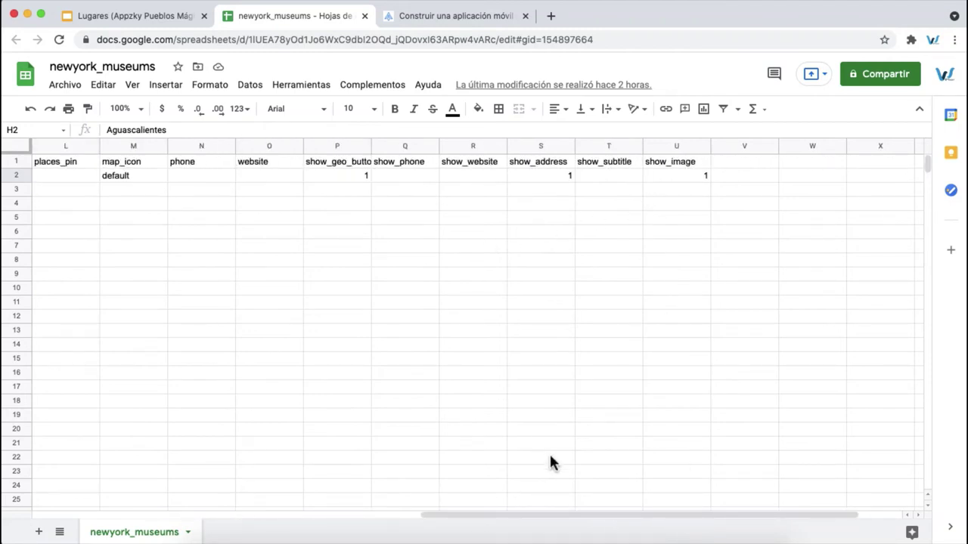
drag(586, 521, 110, 247)
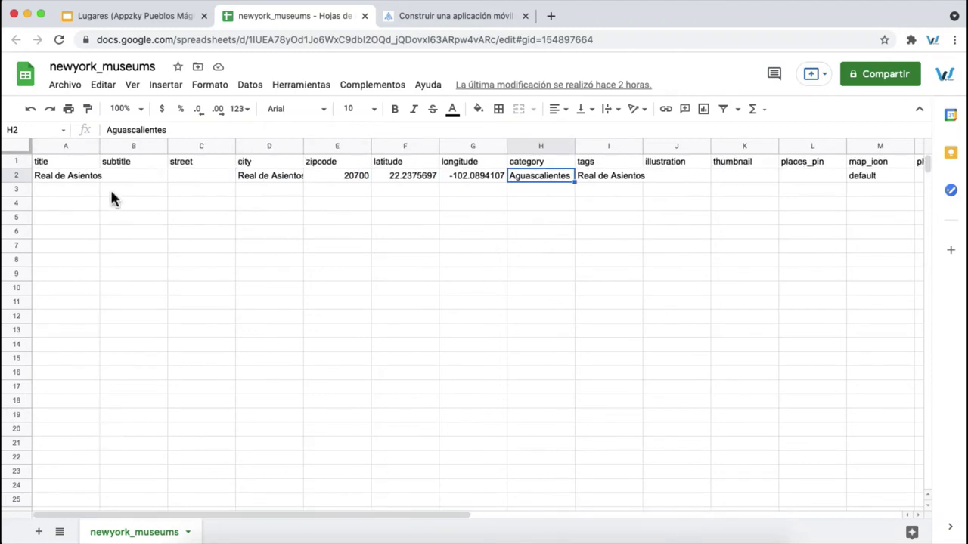
Return to the Places Bulk Importer in Appzky and set the place feature to Pueblos Mágicos with the Aguascalientes category
click(385, 16)
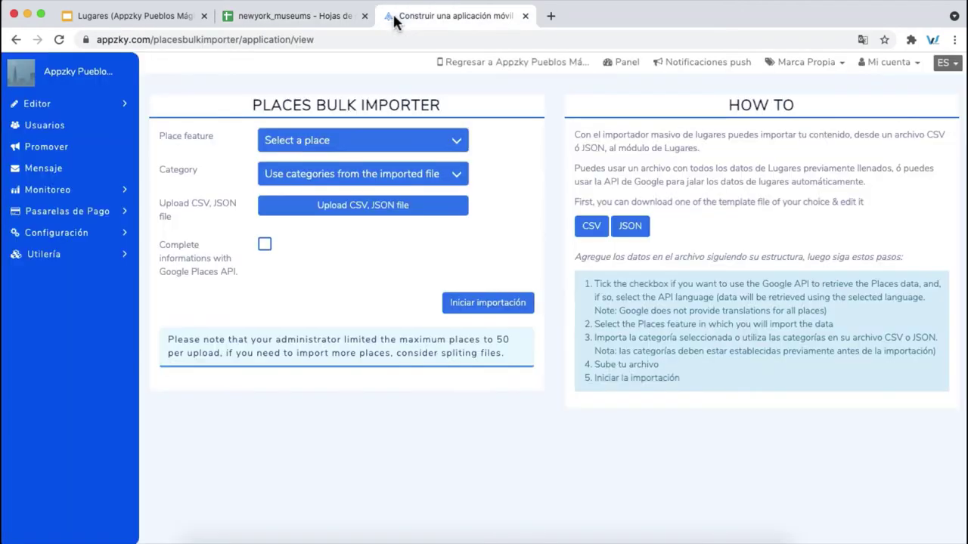
click(346, 141)
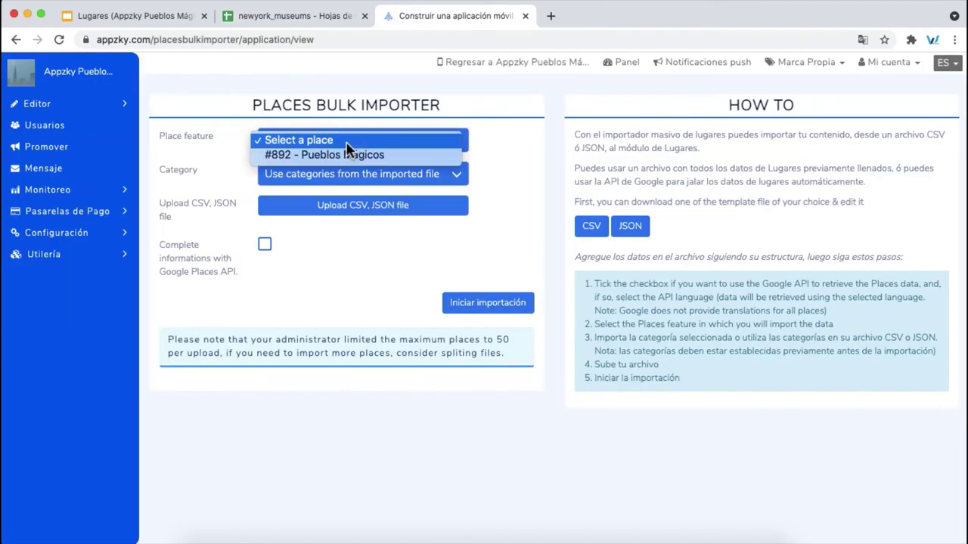
click(203, 149)
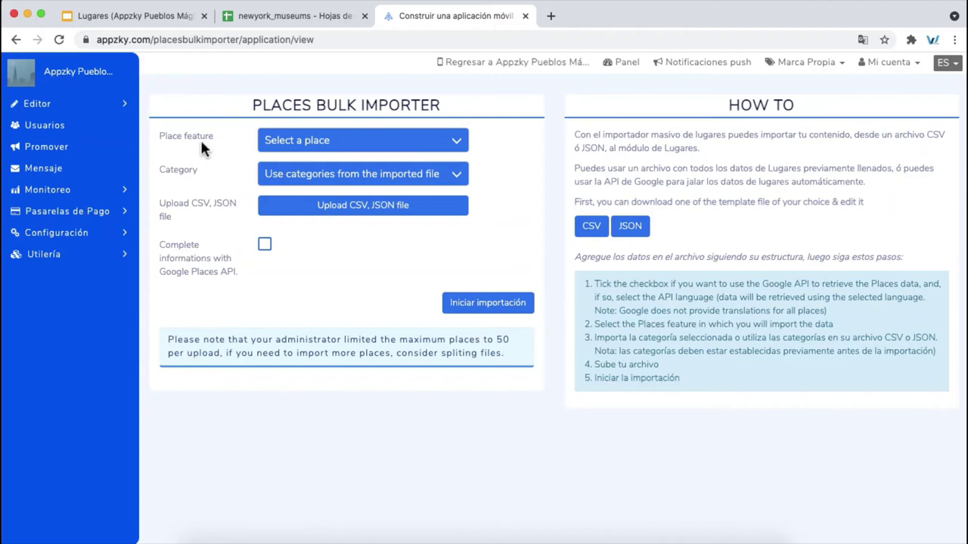
click(279, 141)
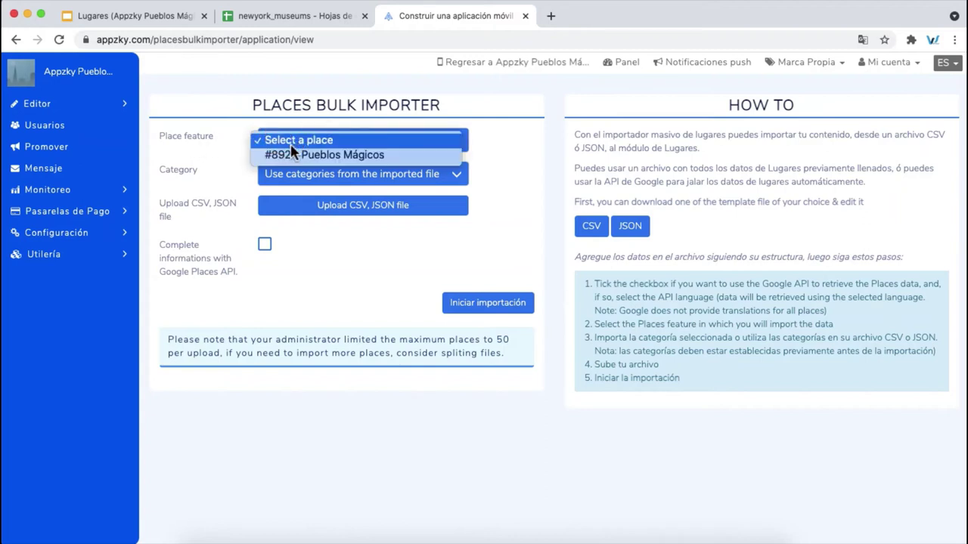
click(299, 155)
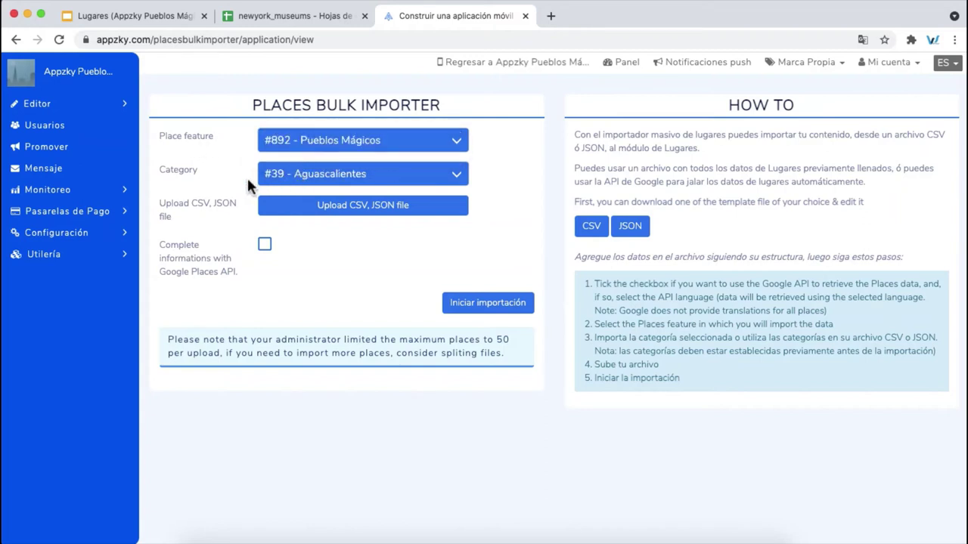
click(266, 177)
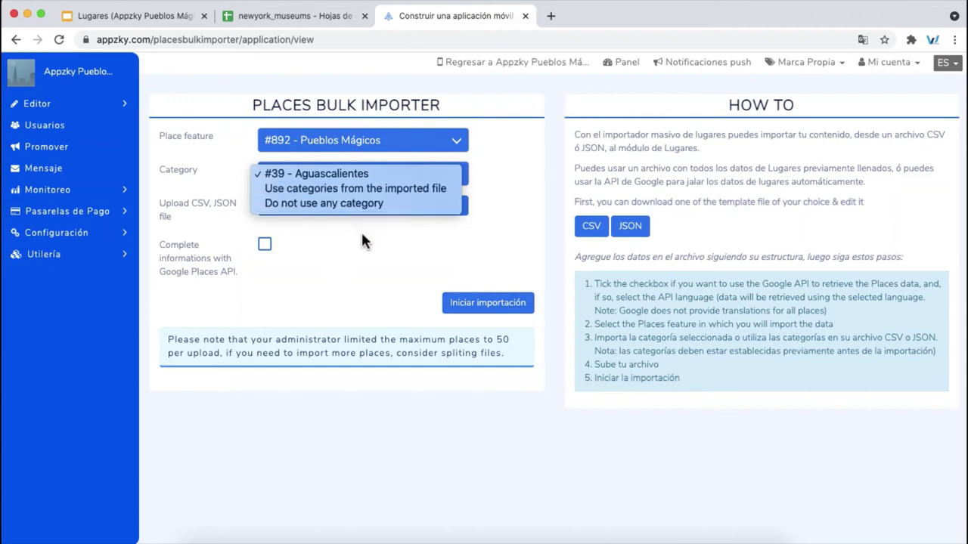
click(383, 261)
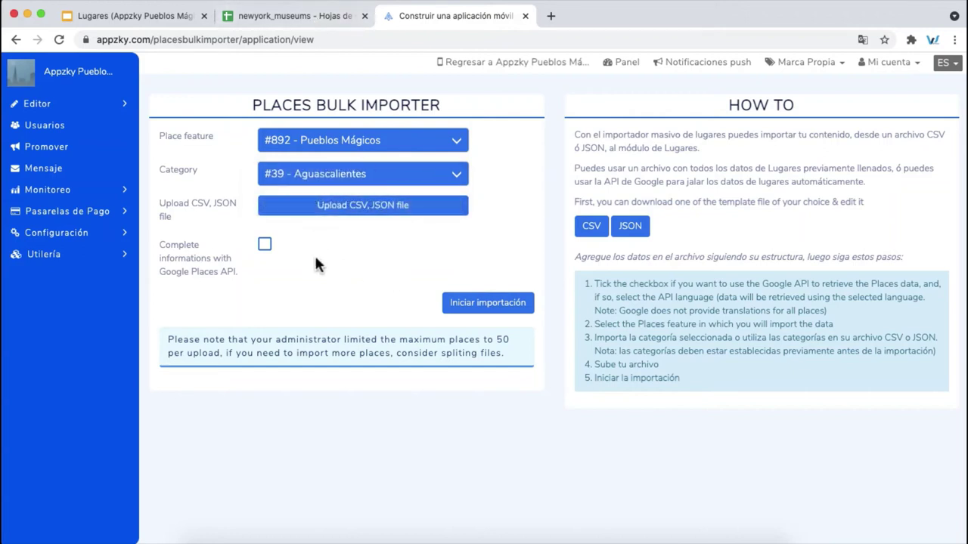
Enable completing the information with the Google Places API and set the import language to Español
click(264, 245)
click(293, 306)
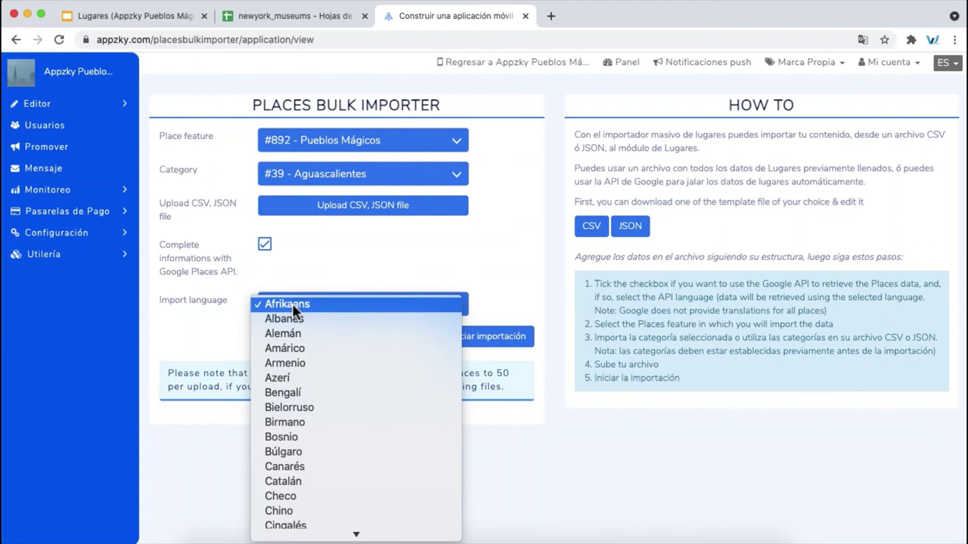
text(esp)
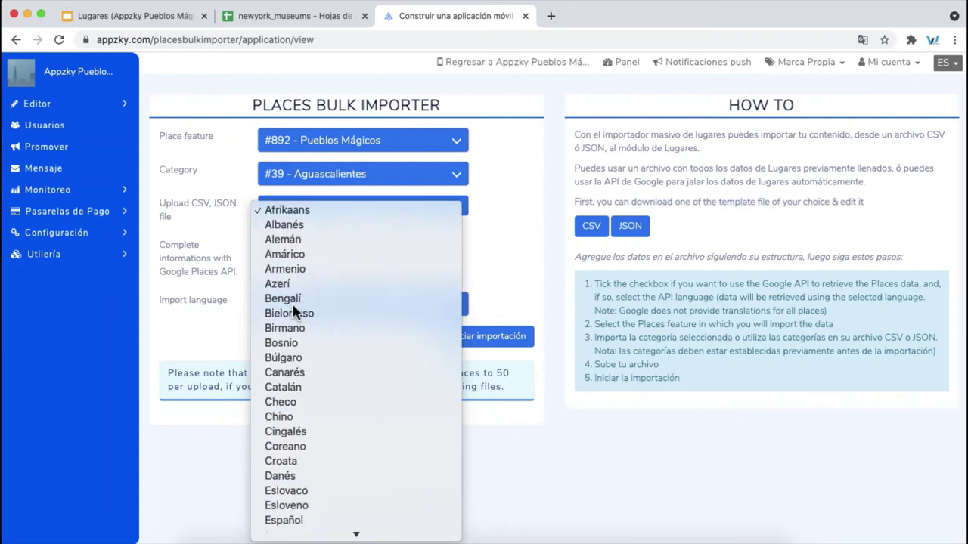
key(Return)
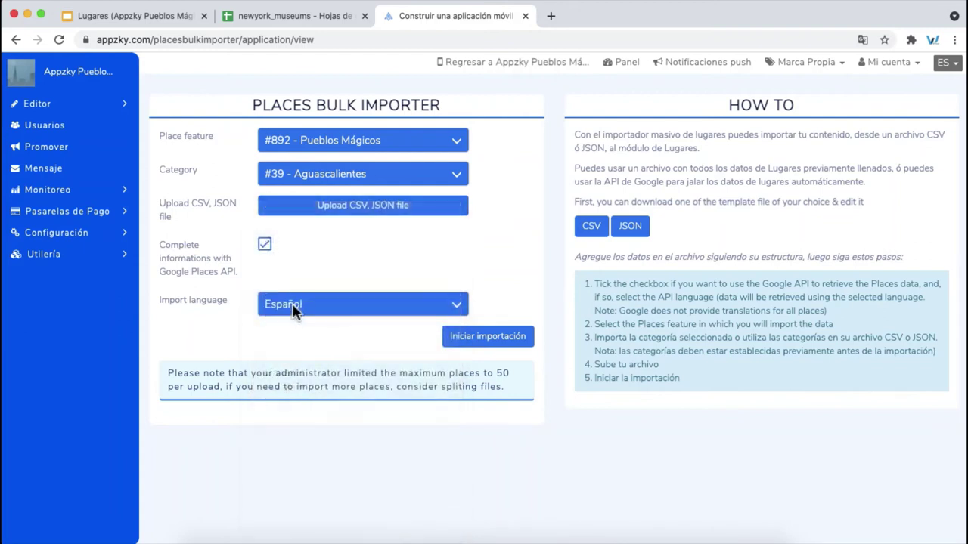
Upload pueblos_magicos.csv from the Elementos Appzky Pueblos Mágicos folder as the import file
click(347, 215)
click(448, 63)
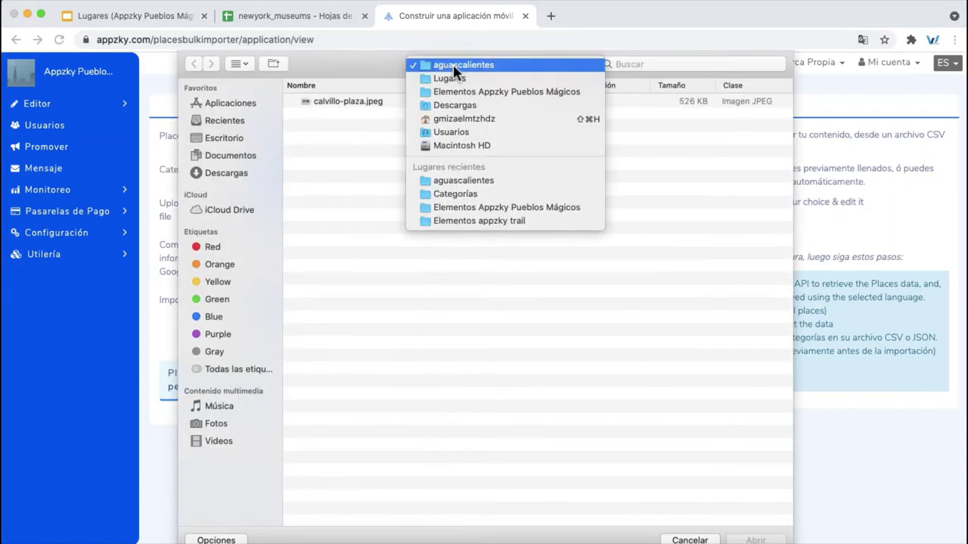
click(460, 91)
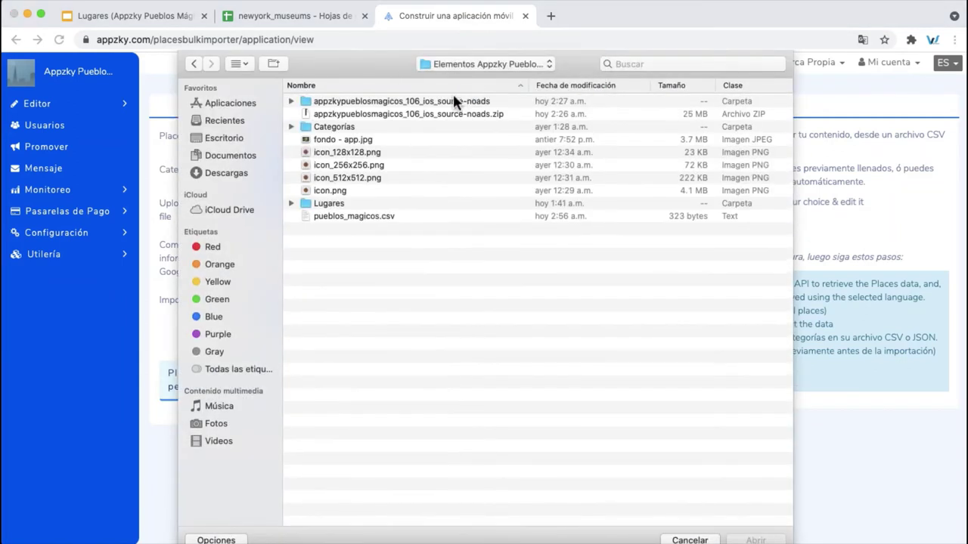
double_click(362, 216)
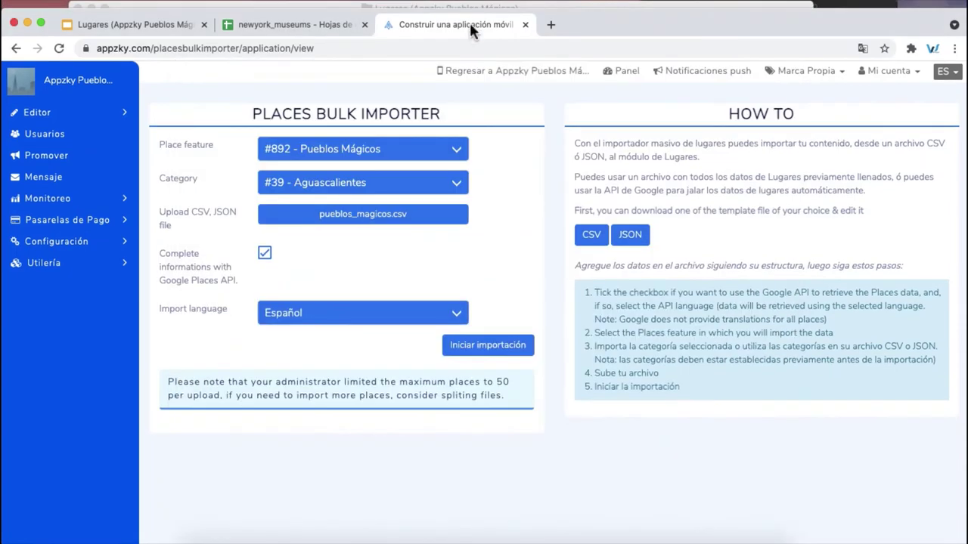
Check the Módulos (Masivo) slide and the Real de Asientos row against the import settings, and start the bulk import
click(319, 16)
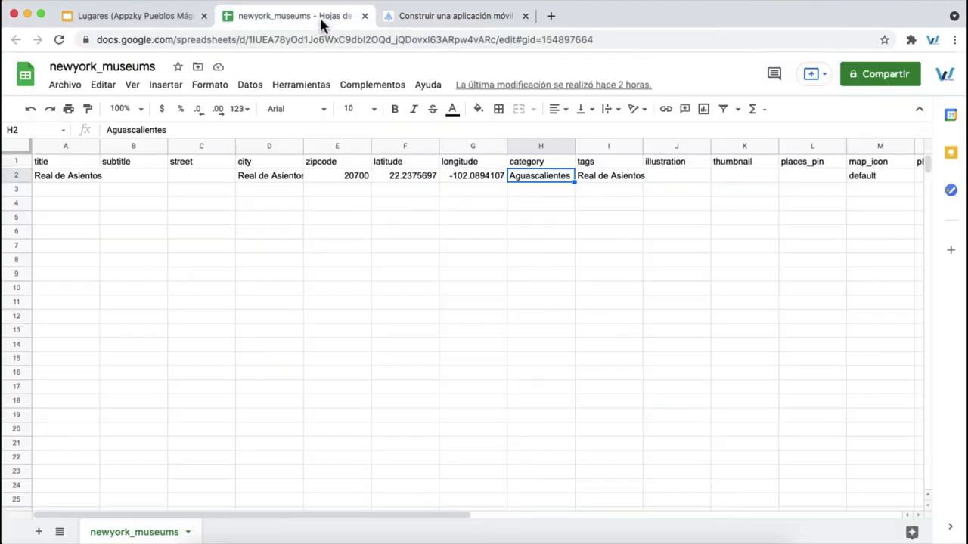
click(169, 22)
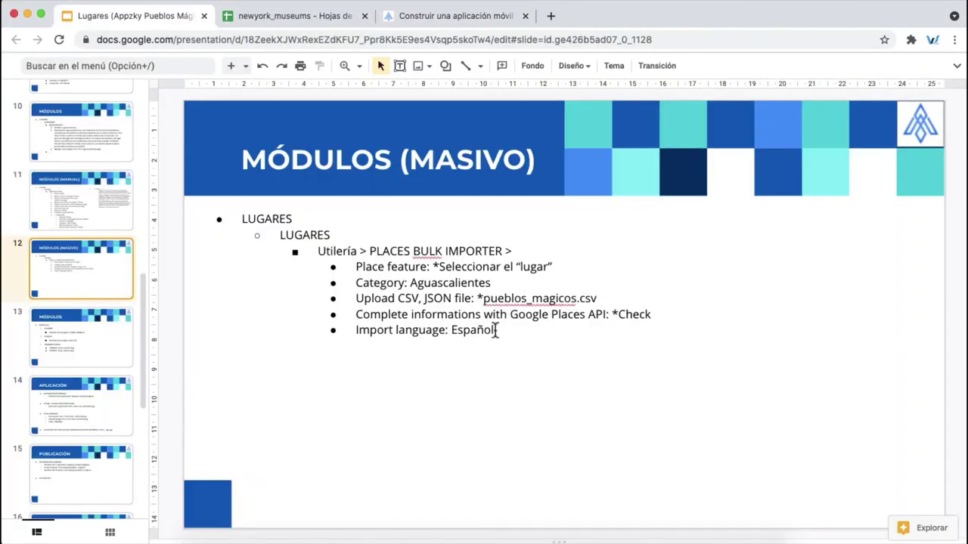
click(325, 18)
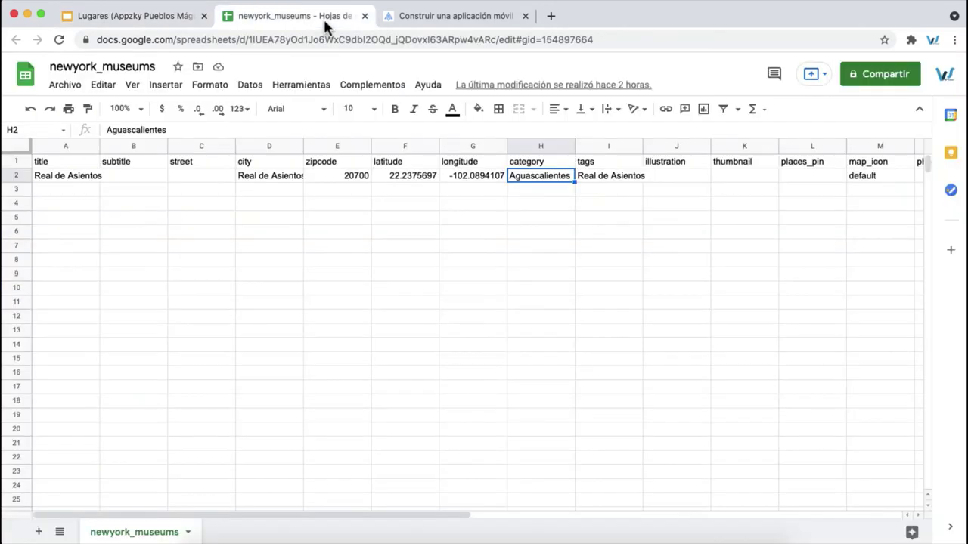
click(63, 184)
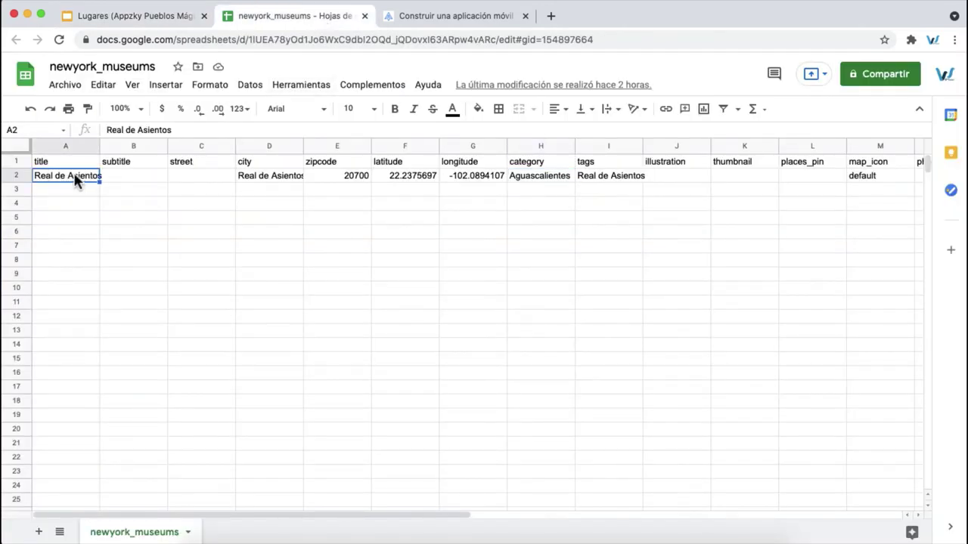
click(444, 21)
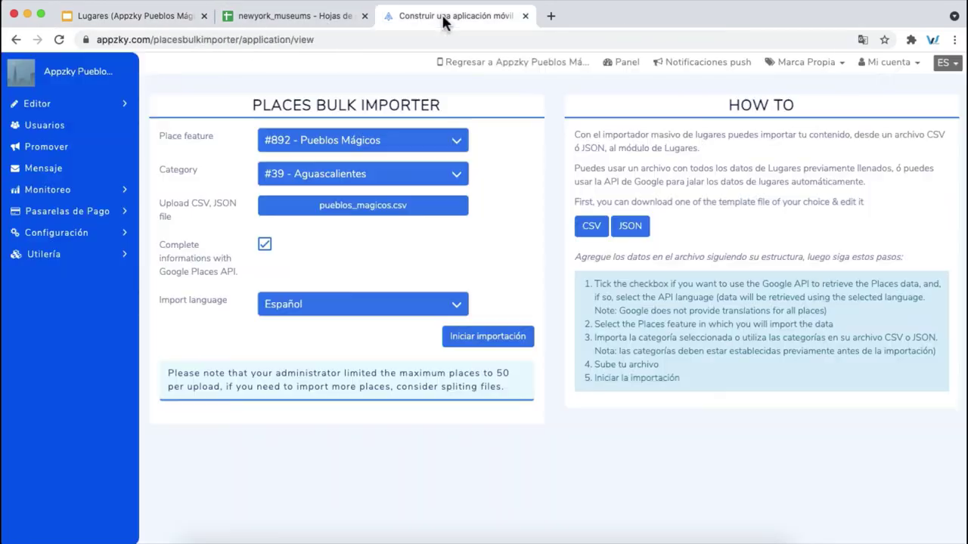
click(489, 345)
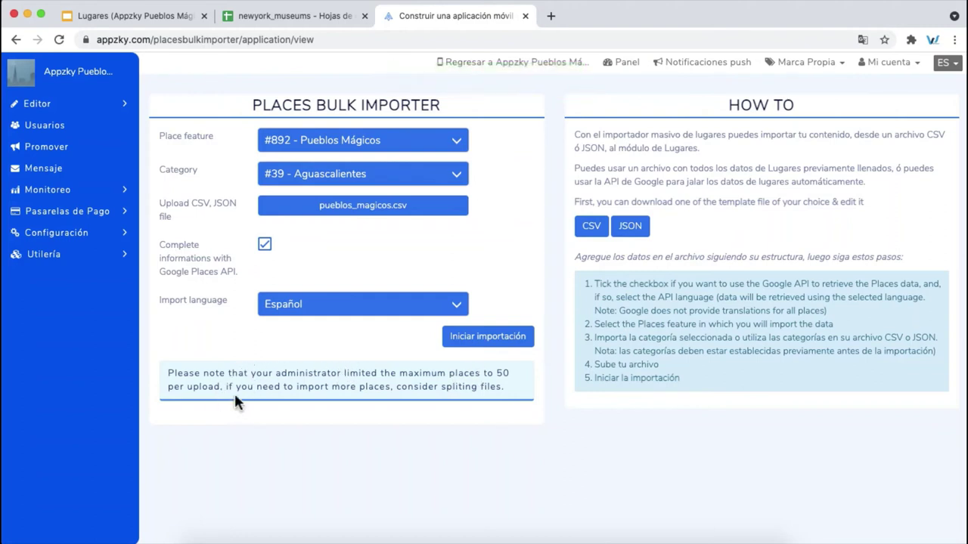
Open the places list of the Pueblos Mágicos module in the editor and compare it with the newyork_museums sheet
click(101, 106)
click(75, 169)
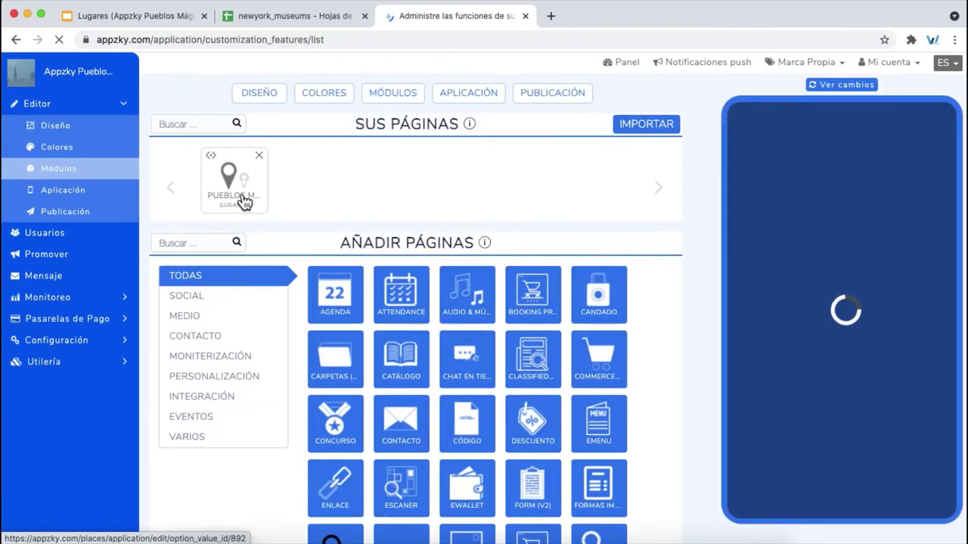
click(242, 198)
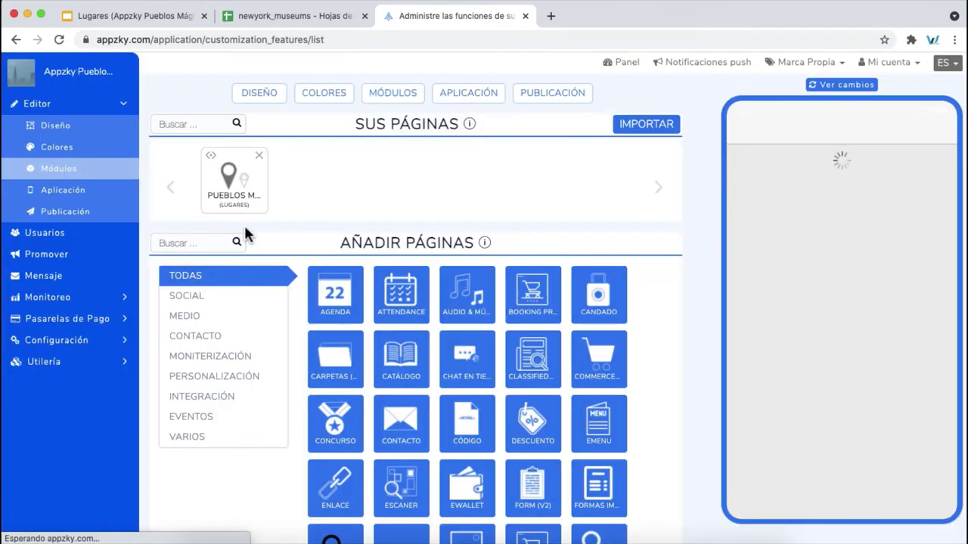
click(207, 329)
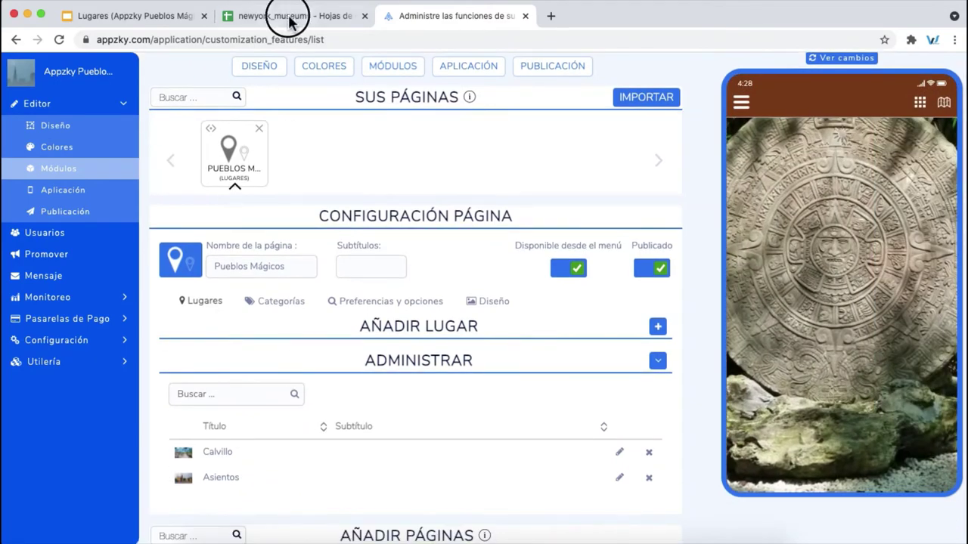
click(288, 16)
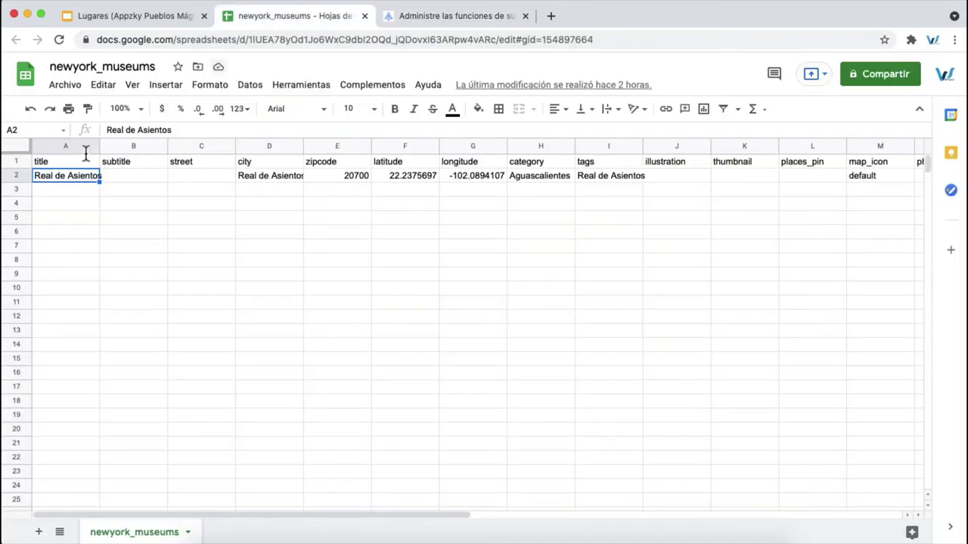
click(446, 18)
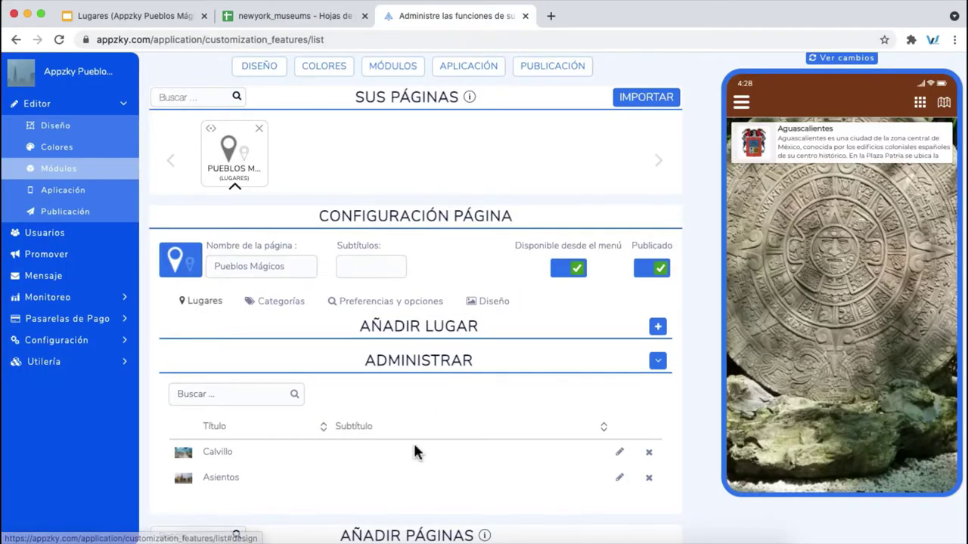
View the Asientos place under Aguascalientes in the app preview and compare it with the spreadsheet row
click(792, 144)
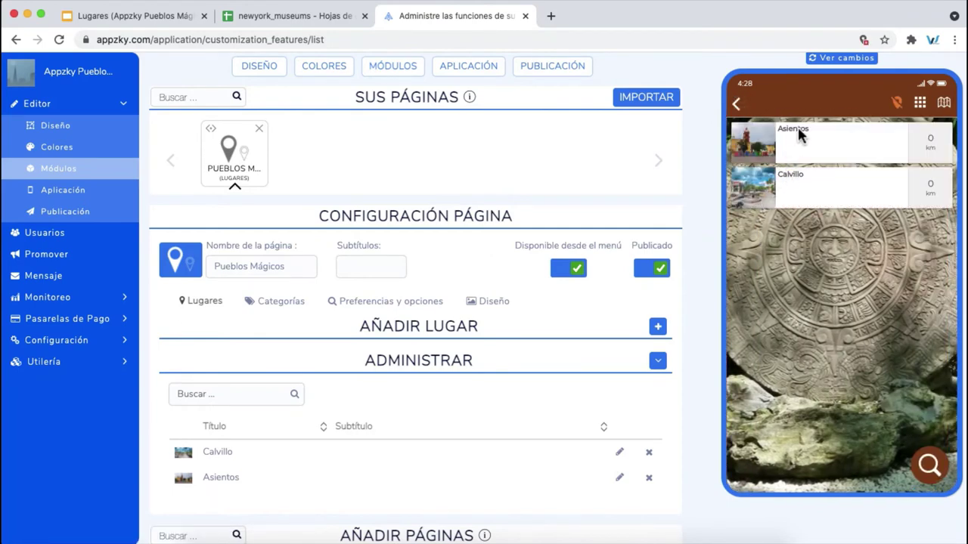
click(800, 135)
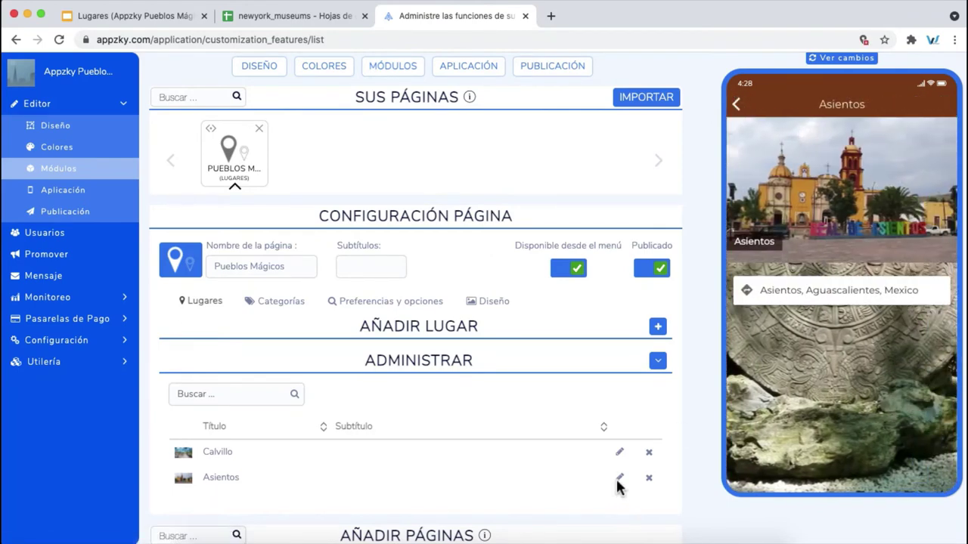
click(321, 15)
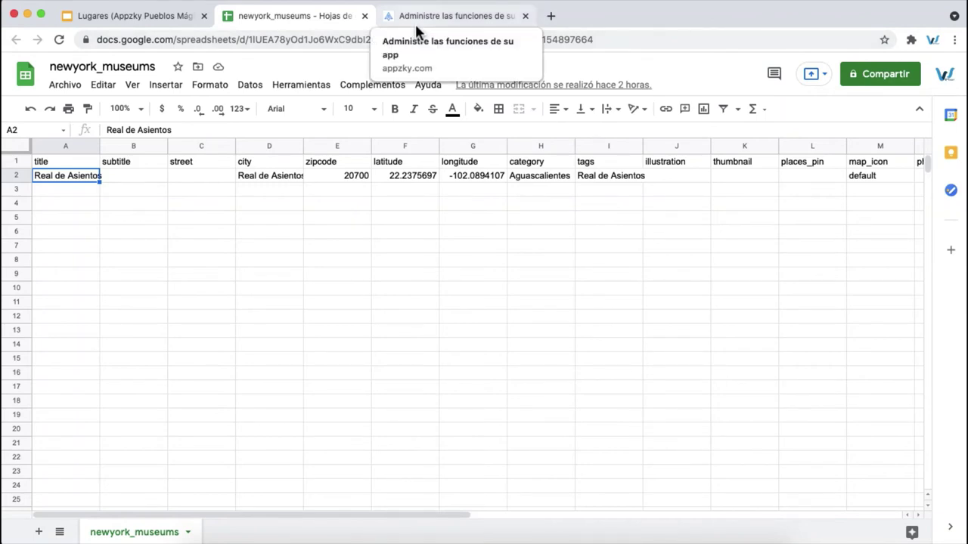
click(438, 16)
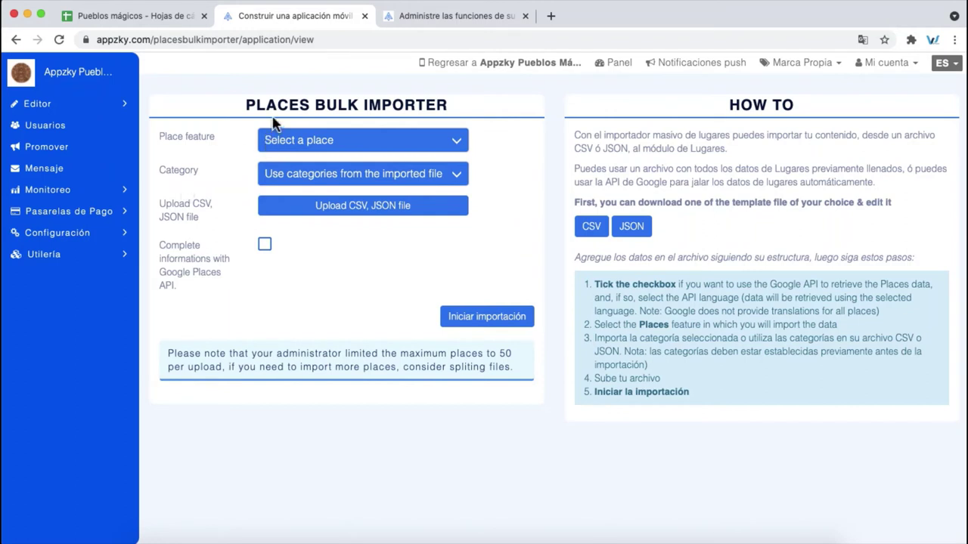
Examine the places listed on the state sheets from Aguascalientes to Durango in the Pueblos mágicos spreadsheet
click(186, 17)
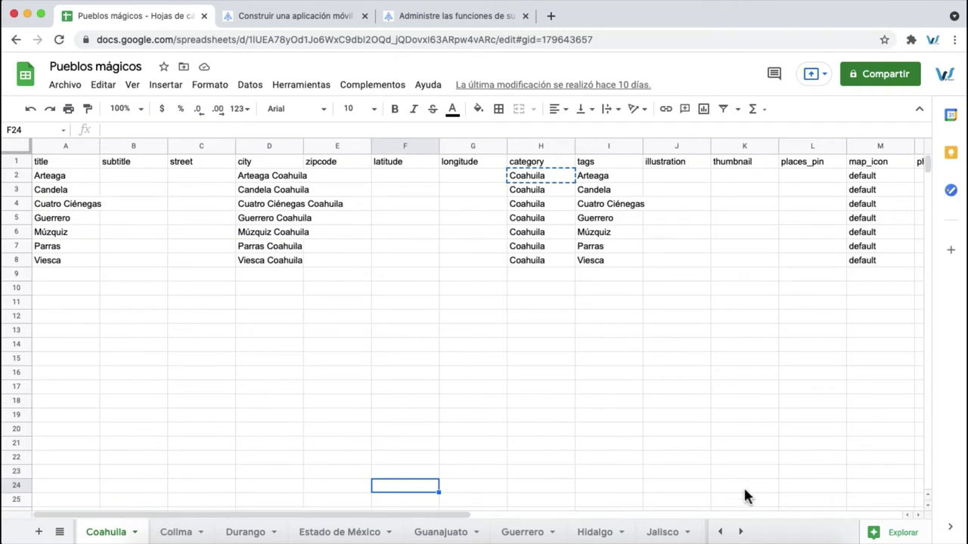
click(720, 532)
click(120, 533)
click(202, 533)
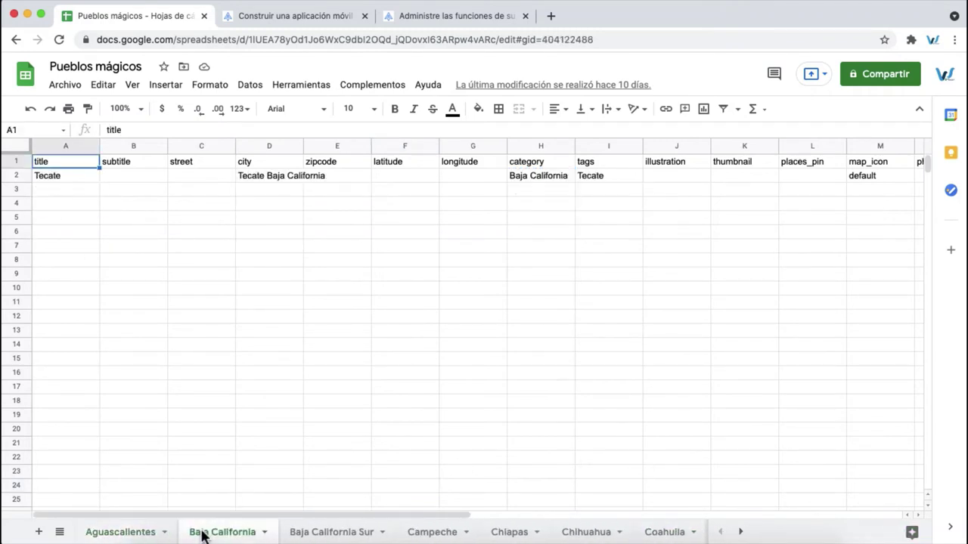
click(121, 532)
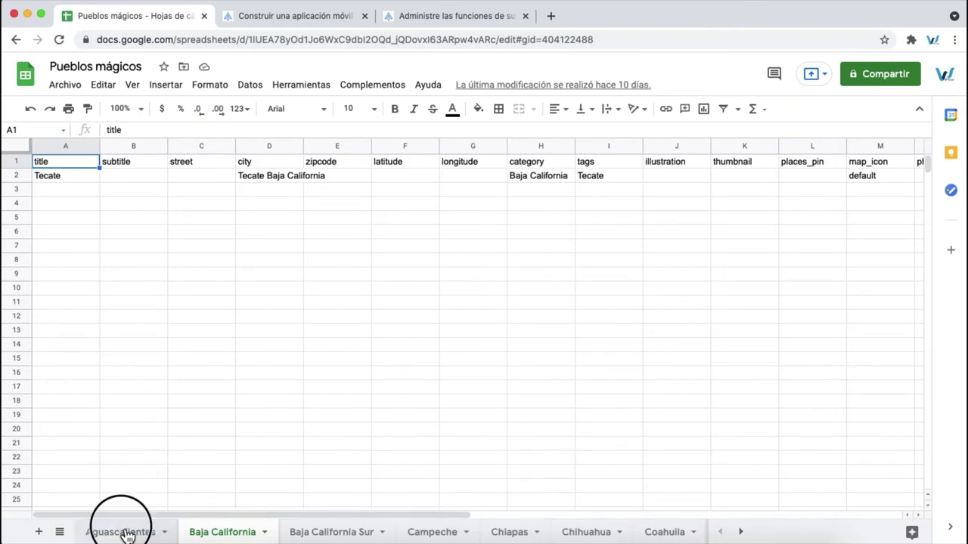
click(212, 533)
click(312, 533)
click(424, 533)
click(511, 533)
click(584, 534)
click(658, 533)
click(740, 531)
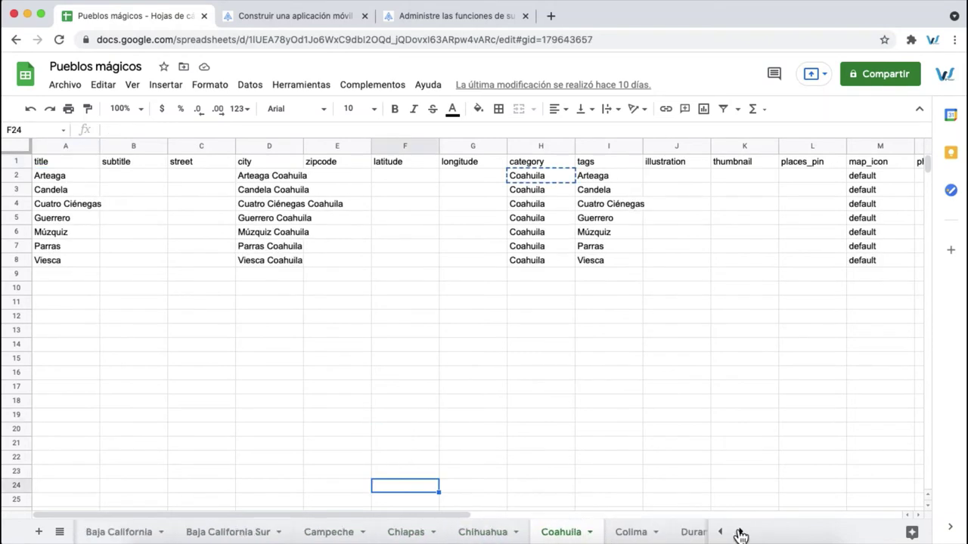
click(690, 534)
click(720, 532)
click(720, 531)
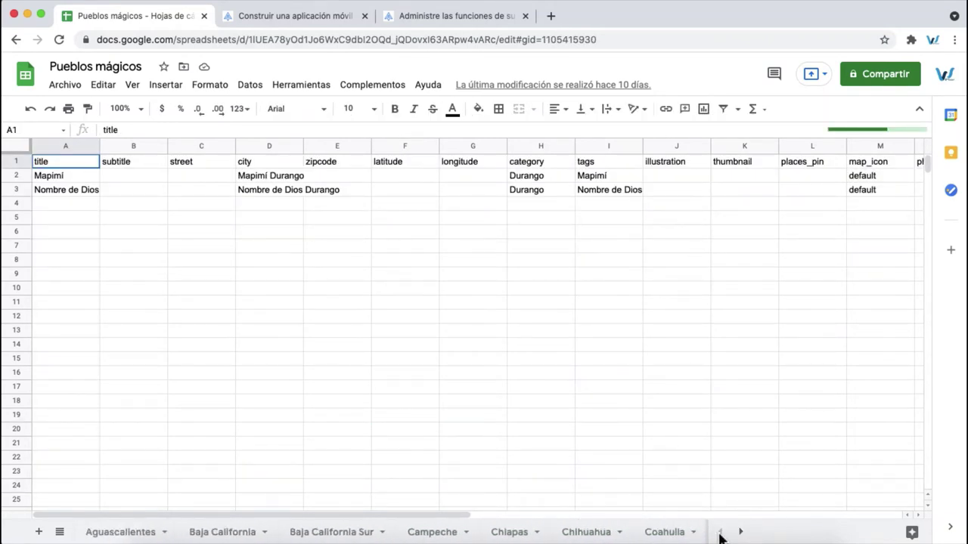
click(121, 532)
Review the maximum number of places per upload in the Places Bulk Importer against the rows of the Aguascalientes sheet
click(311, 20)
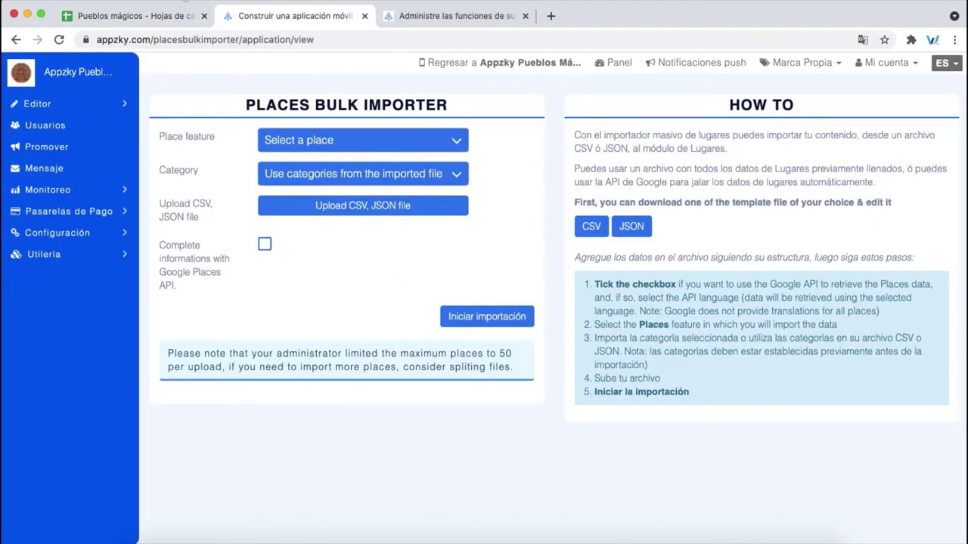
click(130, 21)
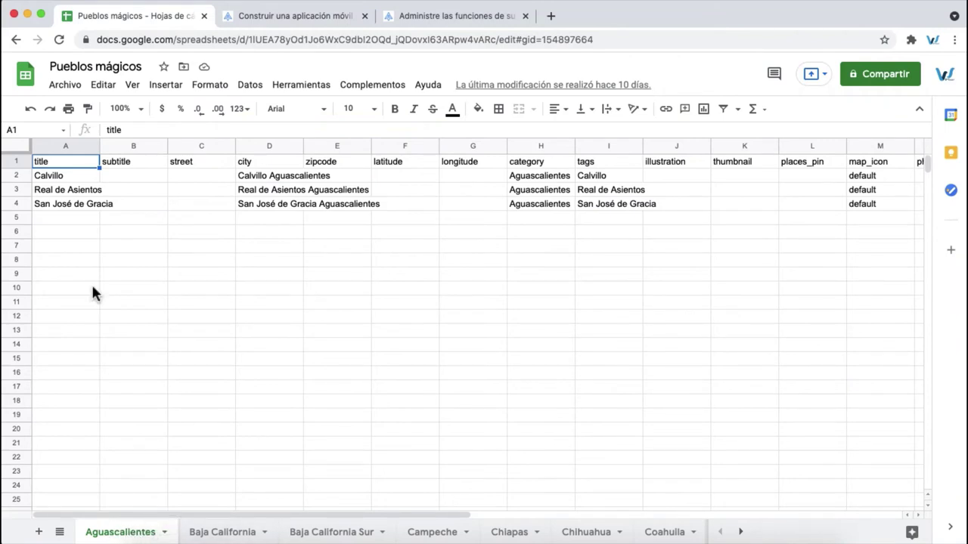
drag(62, 221, 117, 468)
click(104, 405)
click(279, 16)
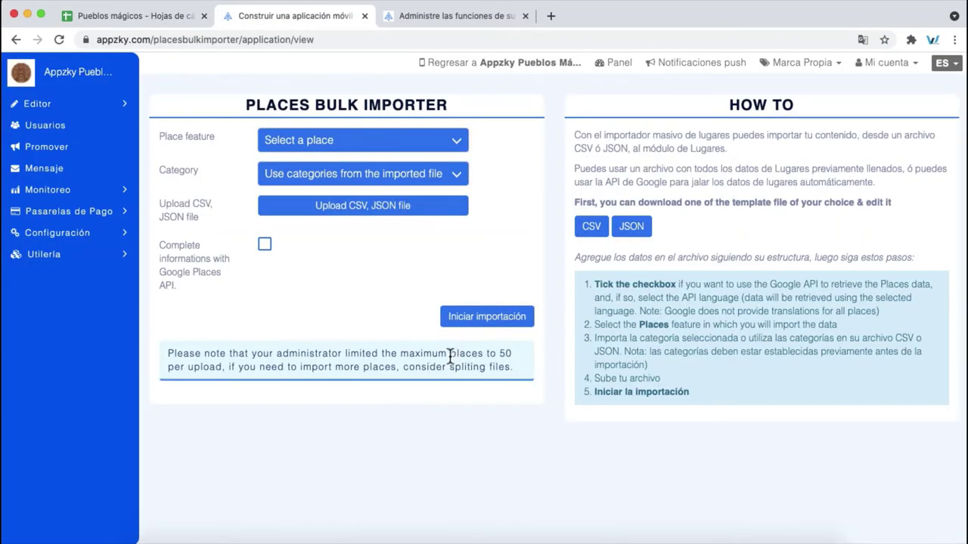
drag(449, 354, 515, 352)
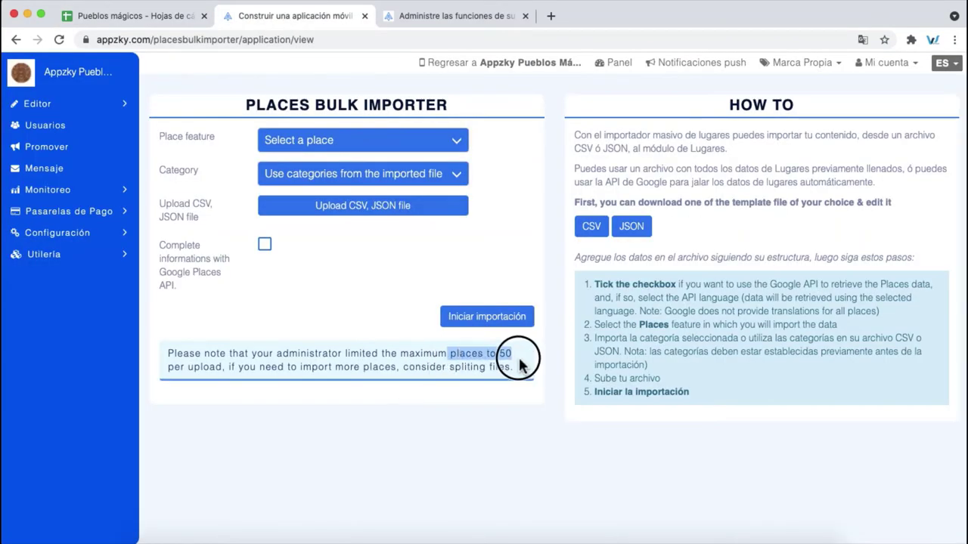
click(383, 395)
Examine the header row of the Aguascalientes sheet and return to the Places Bulk Importer
click(156, 18)
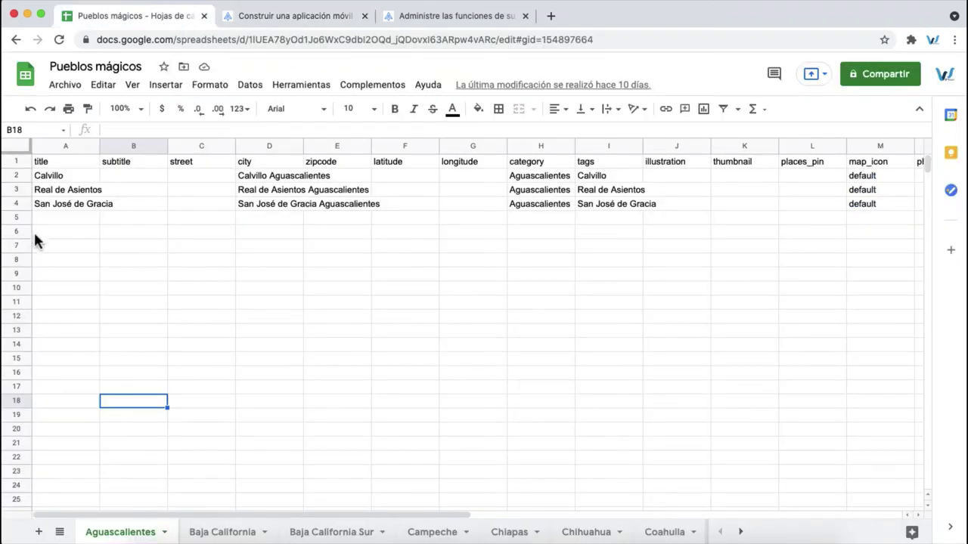
click(22, 161)
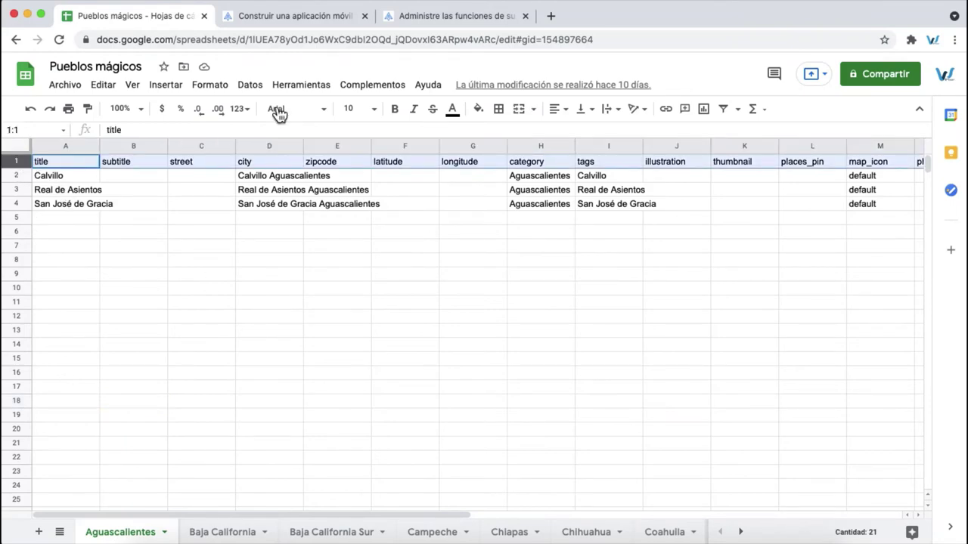
click(285, 22)
Refresh the app preview of the completed Pueblos Mágicos module and review its list of state categories
click(413, 21)
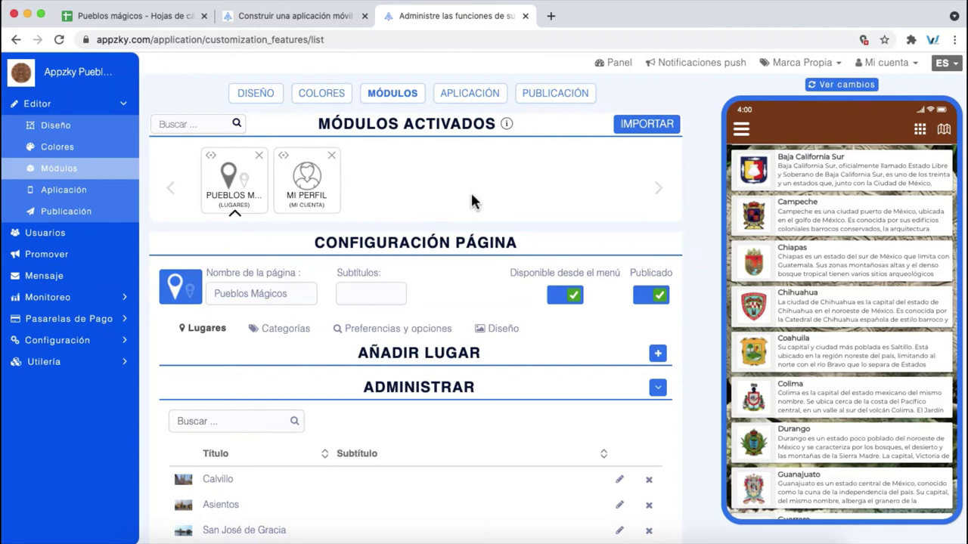
click(842, 85)
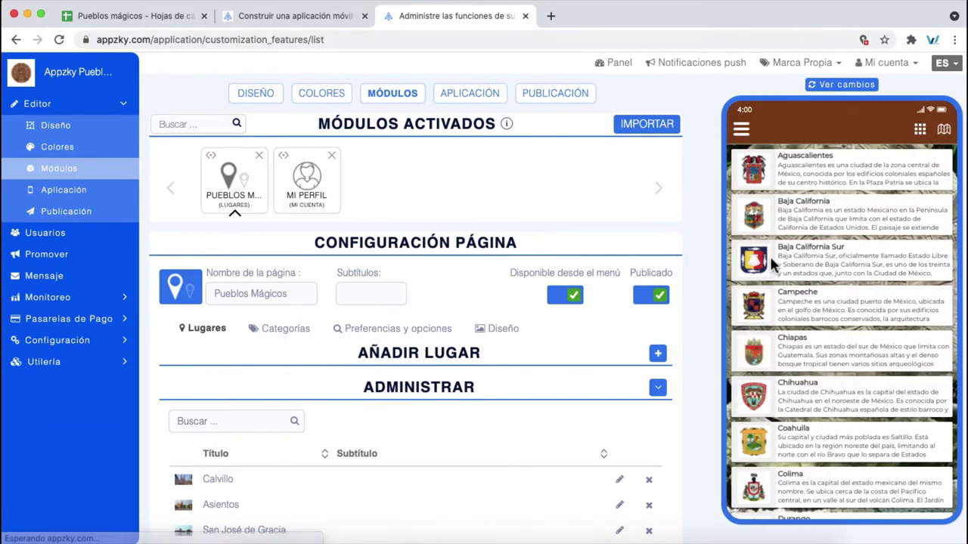
scroll(773, 219, down, 2)
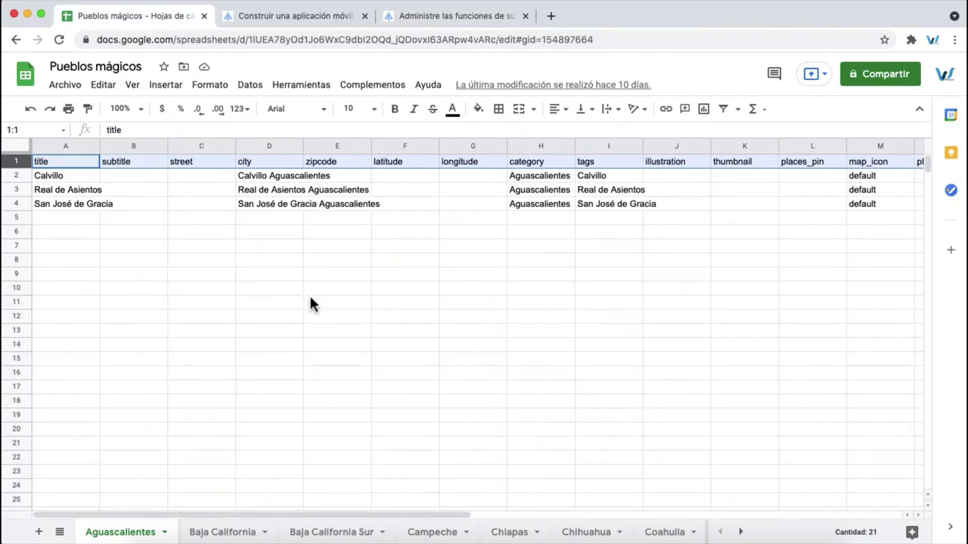
View the Coahuila sheet among the further state sheets of the Pueblos mágicos spreadsheet
click(741, 532)
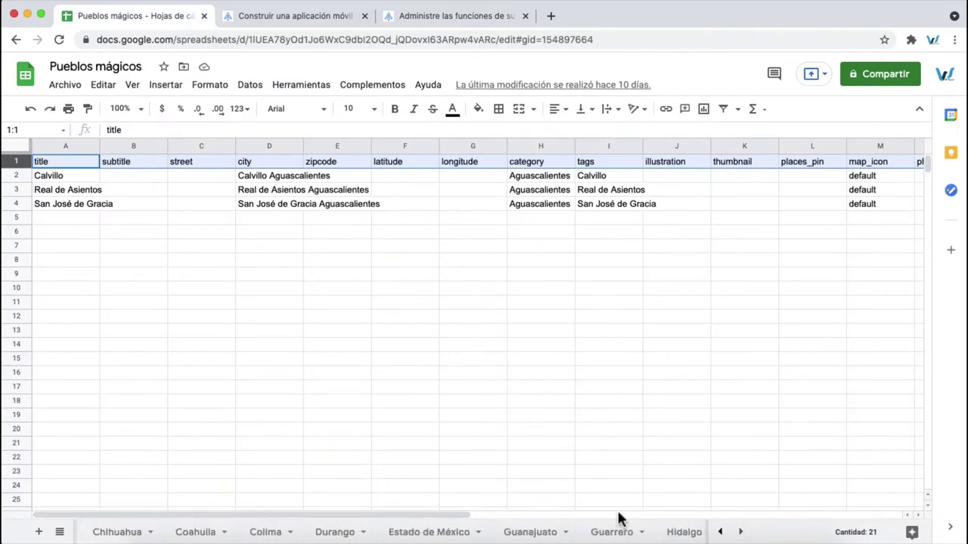
click(117, 532)
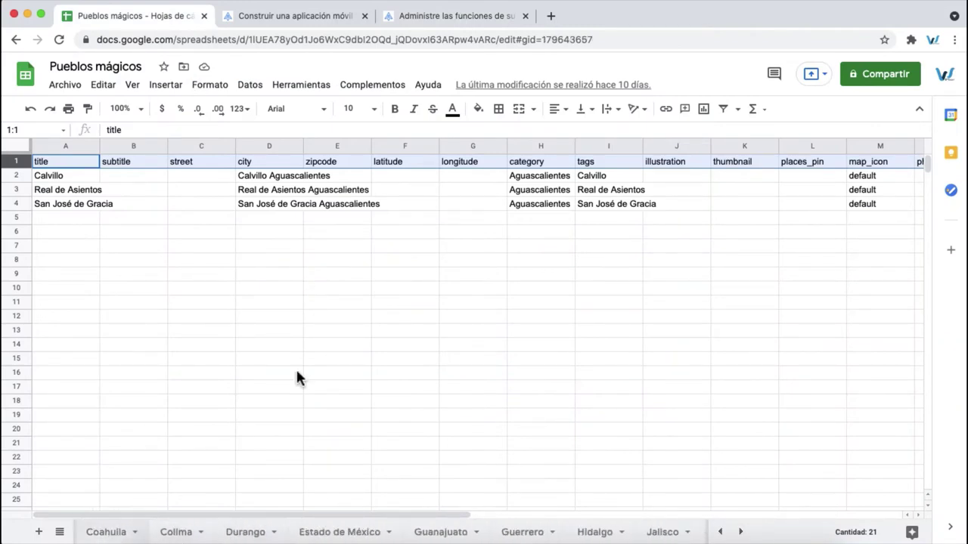
click(340, 332)
Open the Baja California and Chiapas categories in the app preview to view their places
click(459, 27)
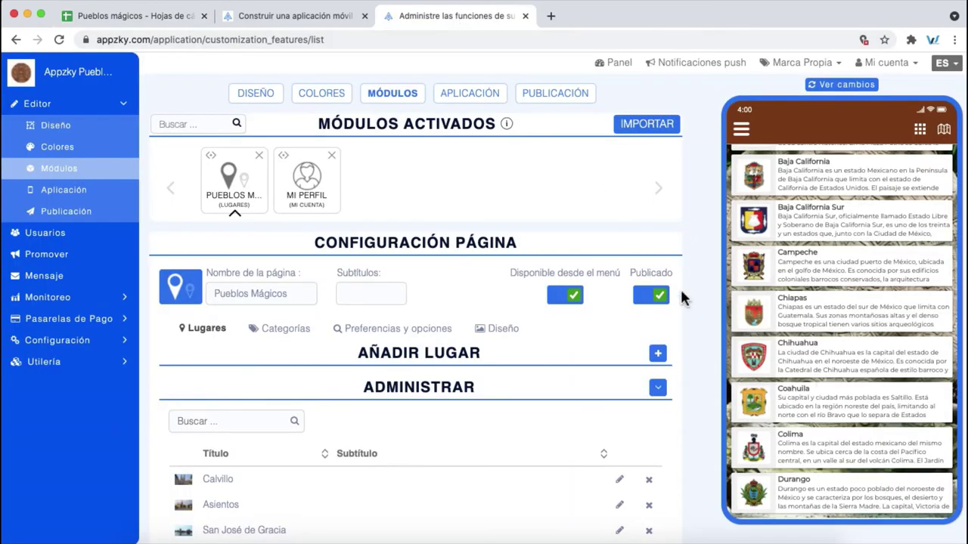
click(818, 175)
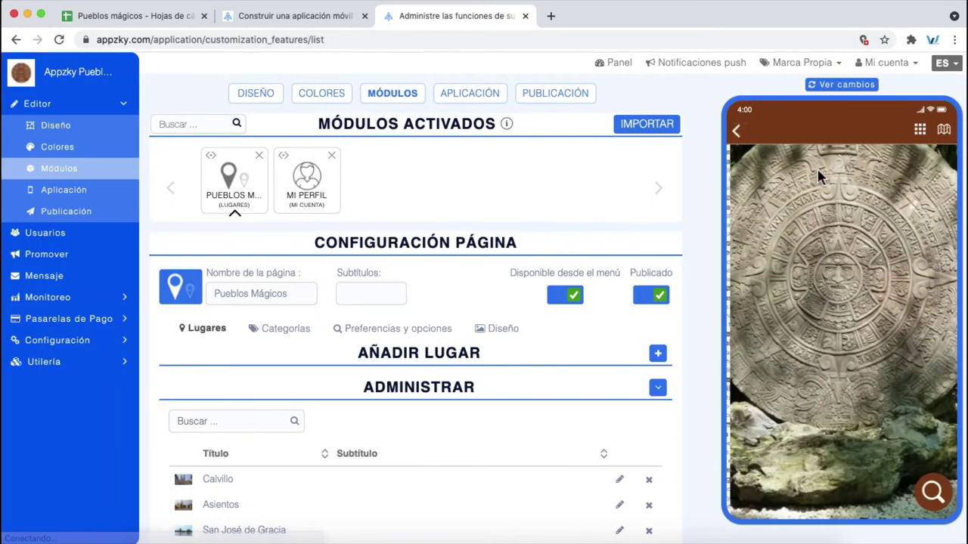
click(737, 133)
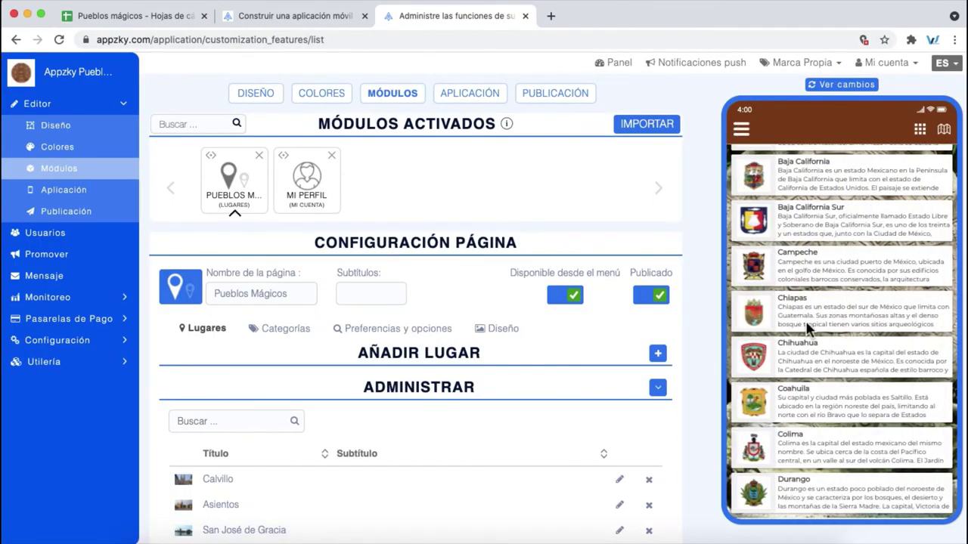
click(808, 327)
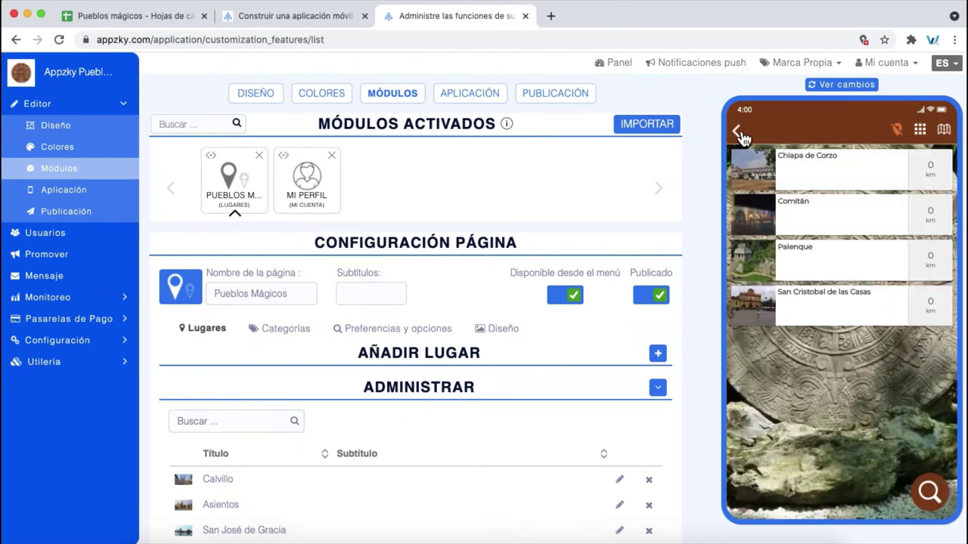
Return to the state categories in the app preview and open the Coahuila category to check its places
click(741, 133)
scroll(802, 318, down, 1)
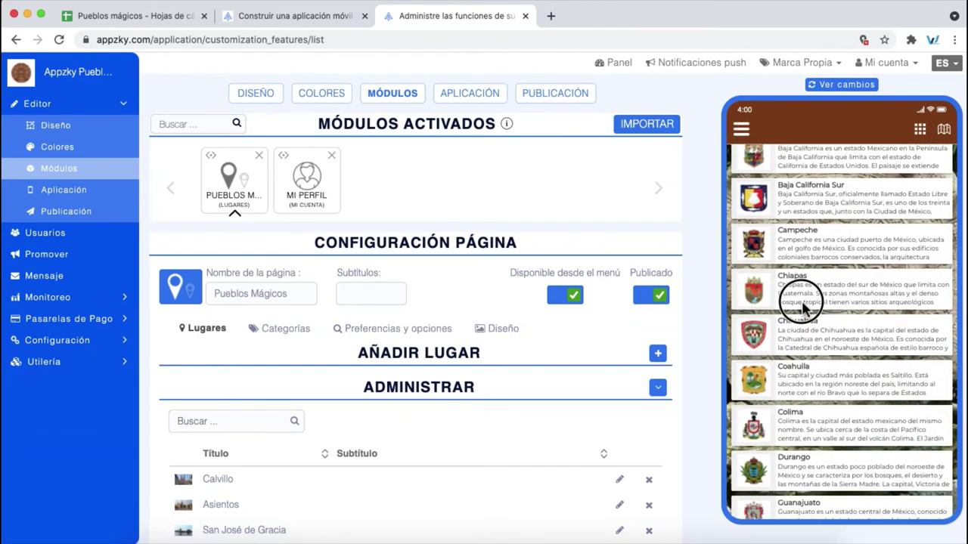
click(806, 385)
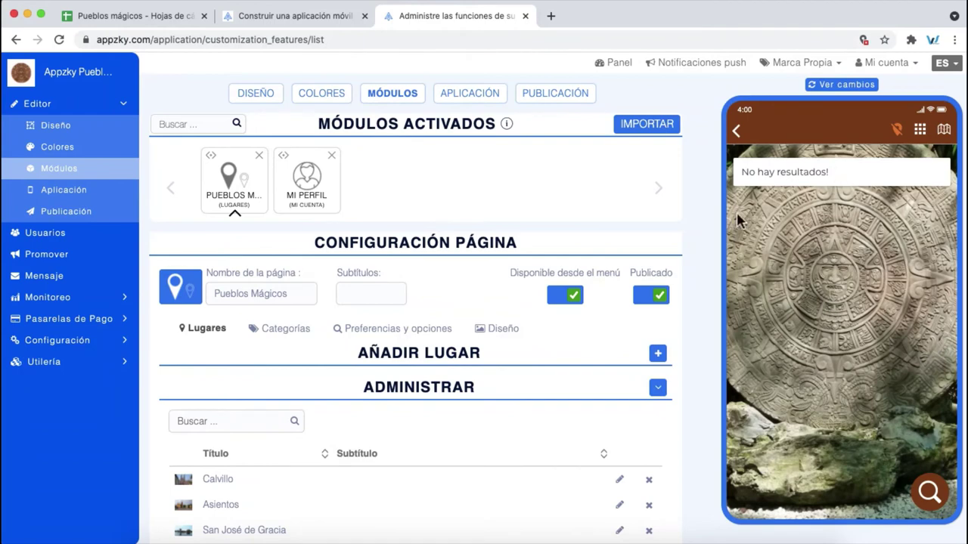
Download the Coahuila sheet of the Pueblos mágicos spreadsheet as the CSV file "Pueblos mágicos - Coahuila" in Descargas
click(173, 17)
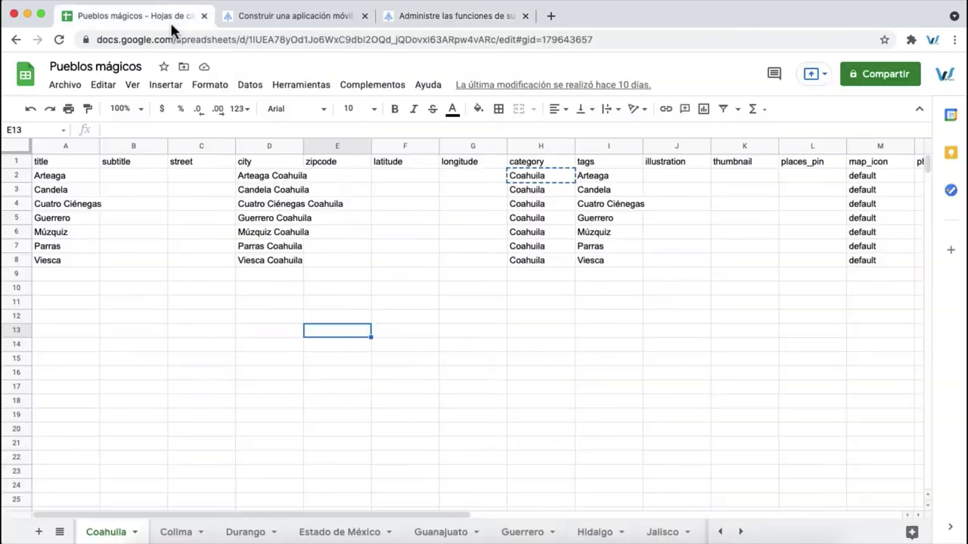
click(209, 291)
click(65, 85)
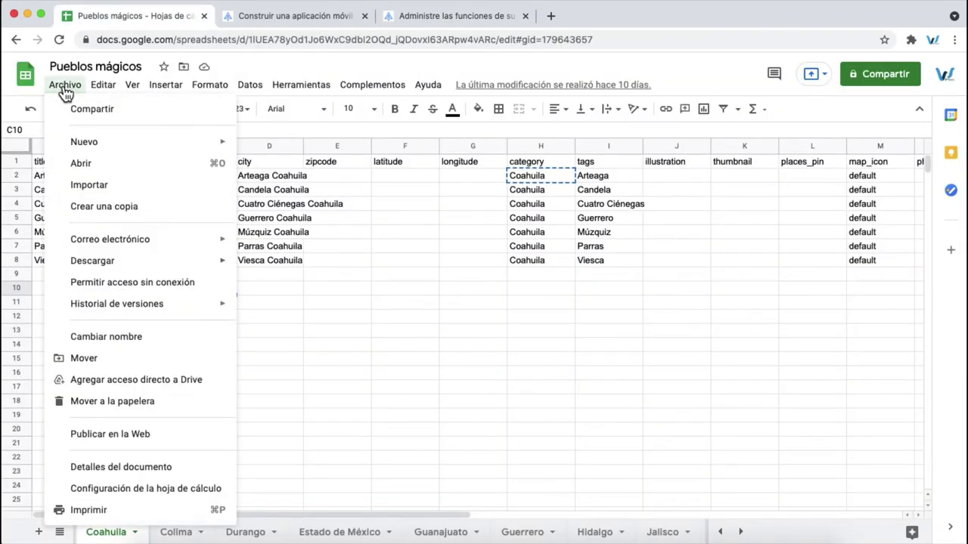
mouse_move(114, 260)
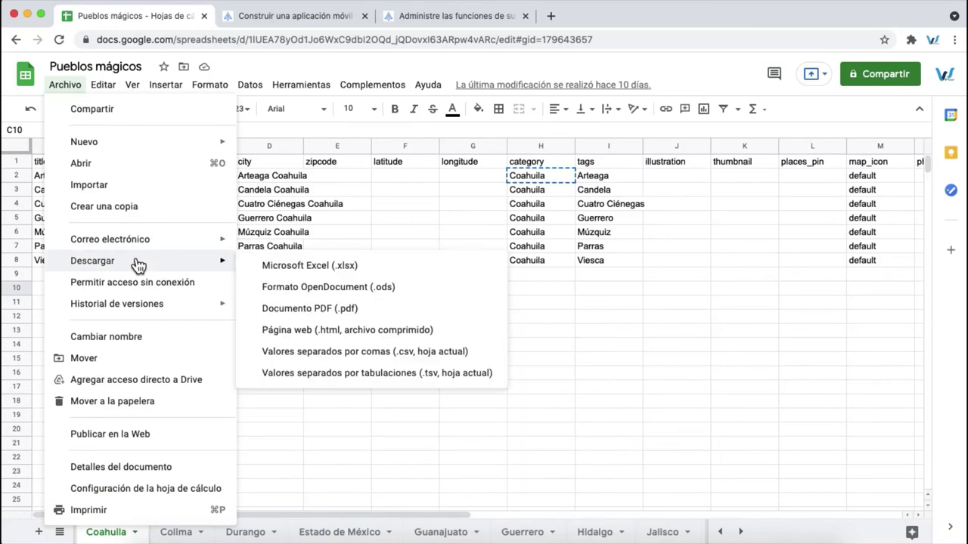
click(374, 359)
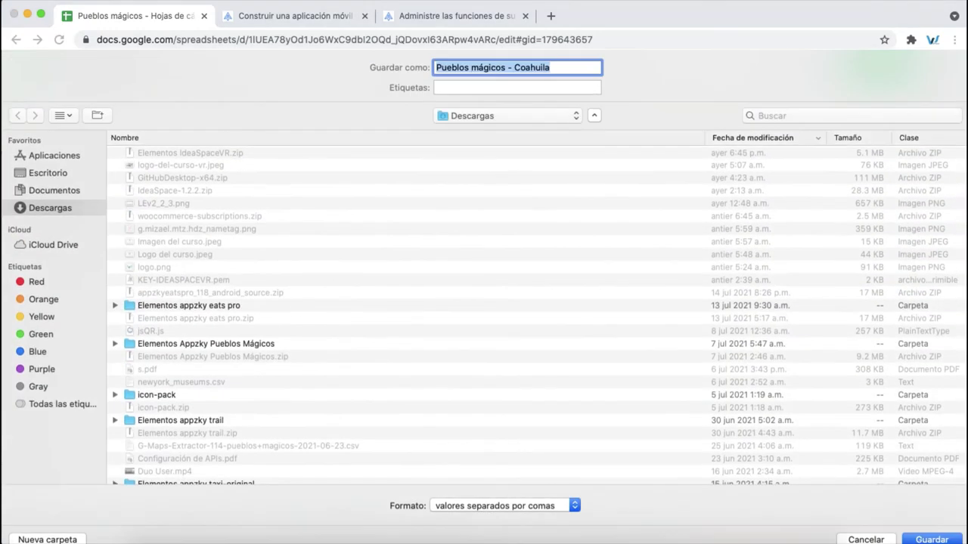
key(Return)
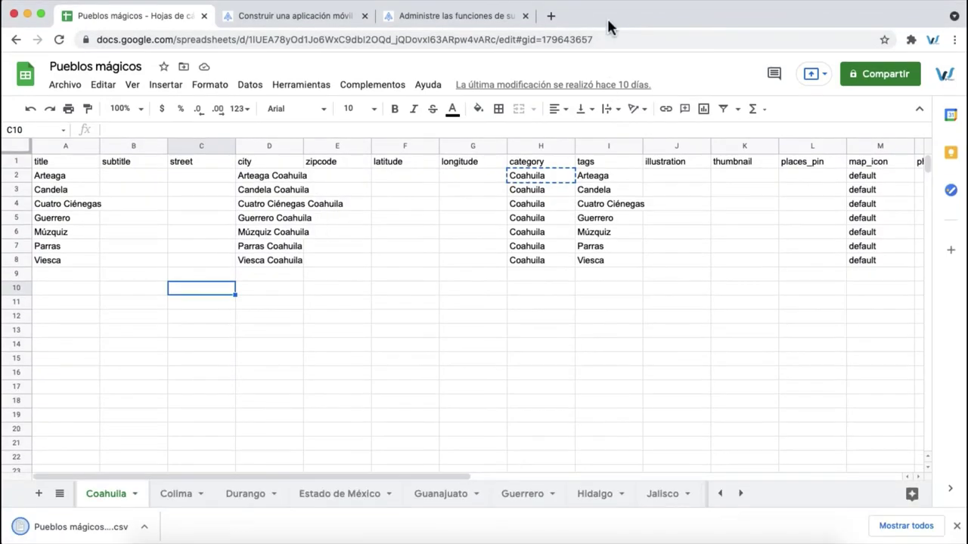
Switch back to Appzky and reload the Places Bulk Importer with an empty import form
click(405, 16)
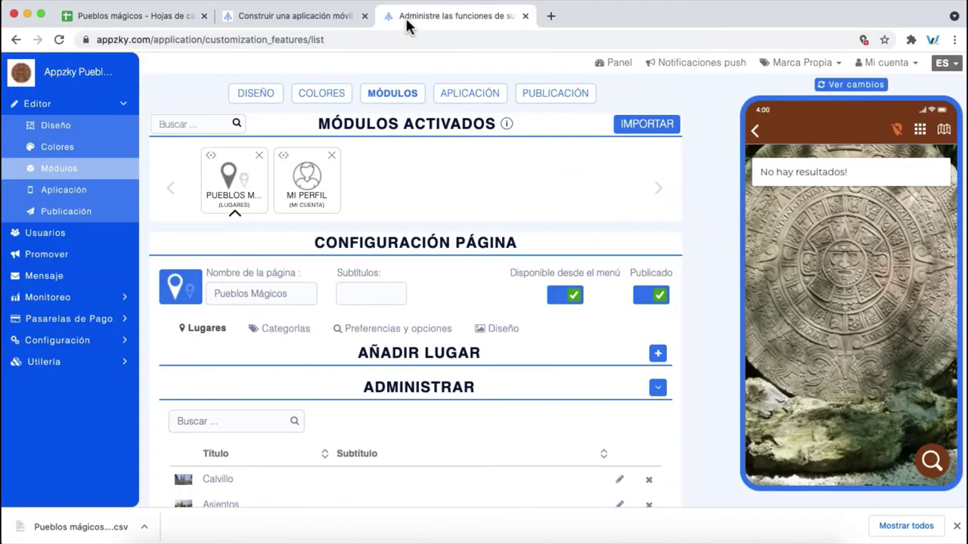
click(317, 22)
click(127, 255)
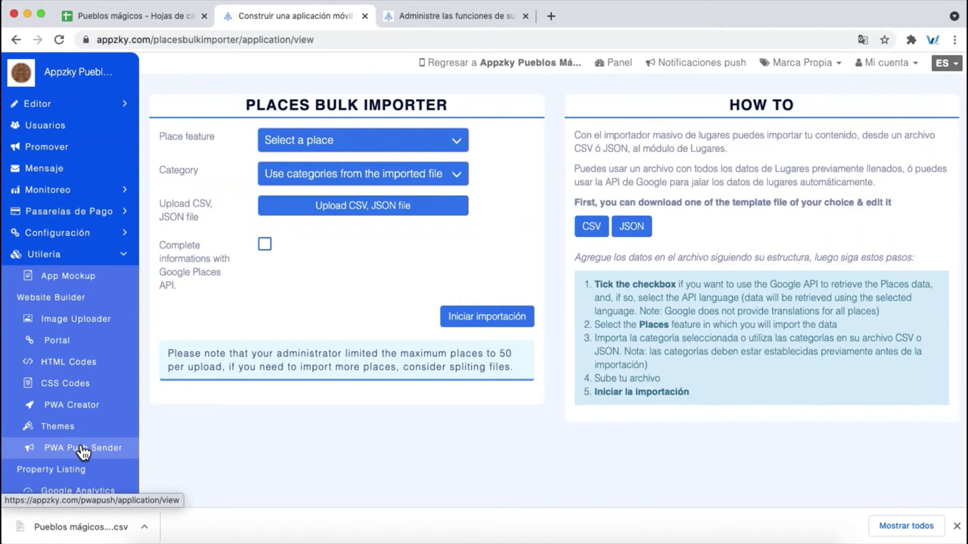
scroll(82, 452, down, 1)
click(956, 525)
click(87, 507)
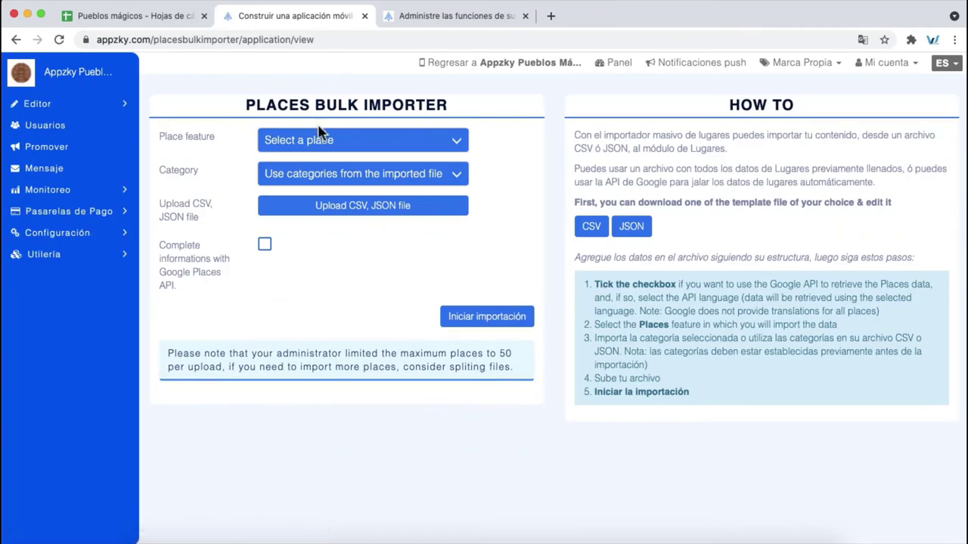
Set the import to place feature #891 - Pueblos Mágicos and category #14 - Coahuila, and upload Pueblos mágicos - Coahuila.csv
click(315, 136)
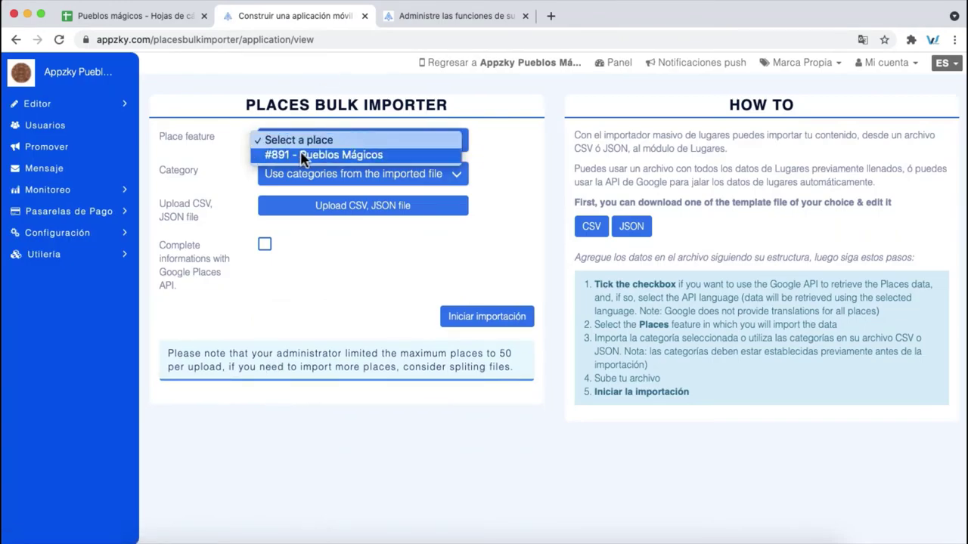
click(307, 155)
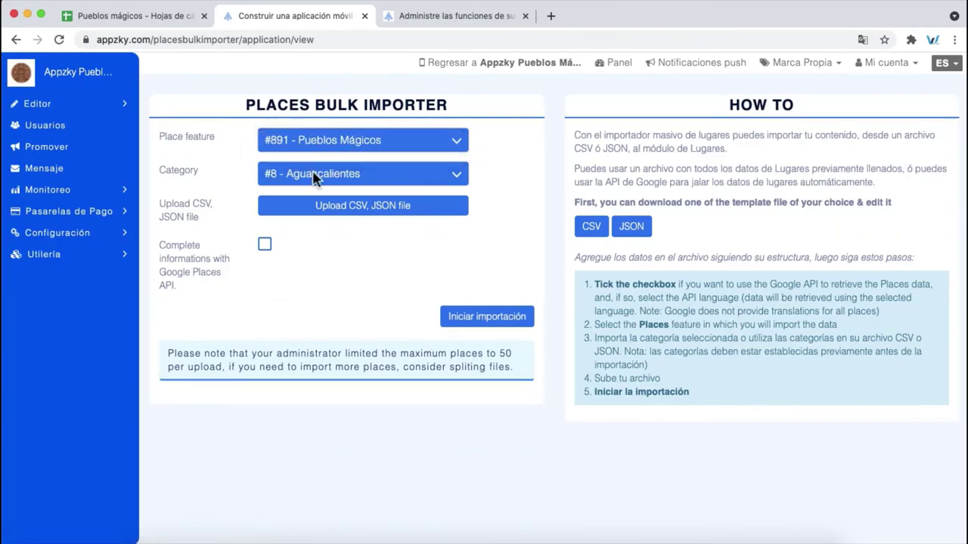
click(315, 174)
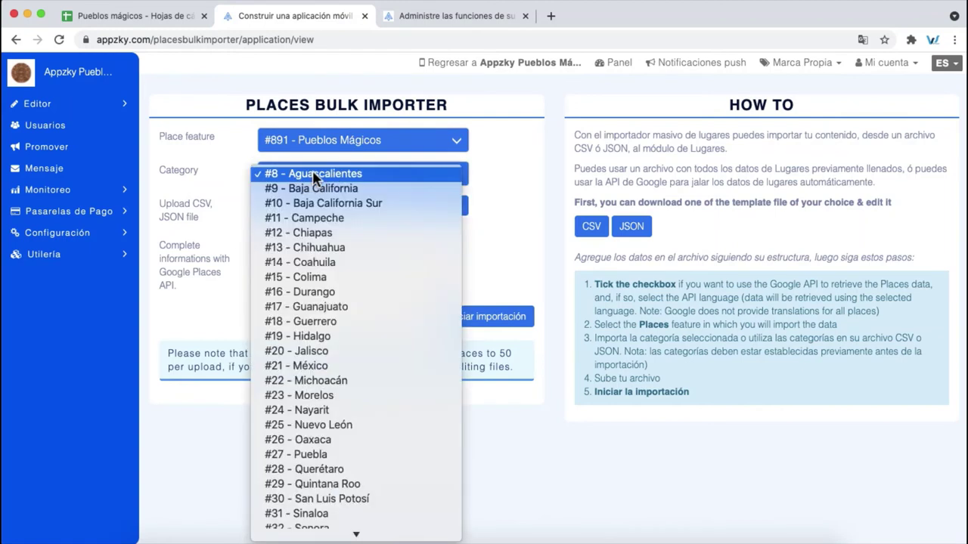
scroll(347, 355, down, 2)
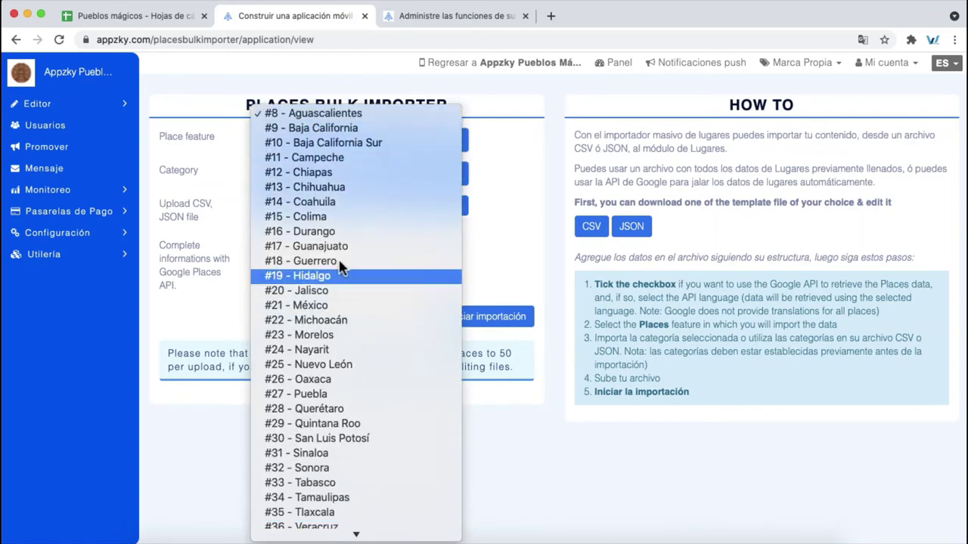
click(333, 202)
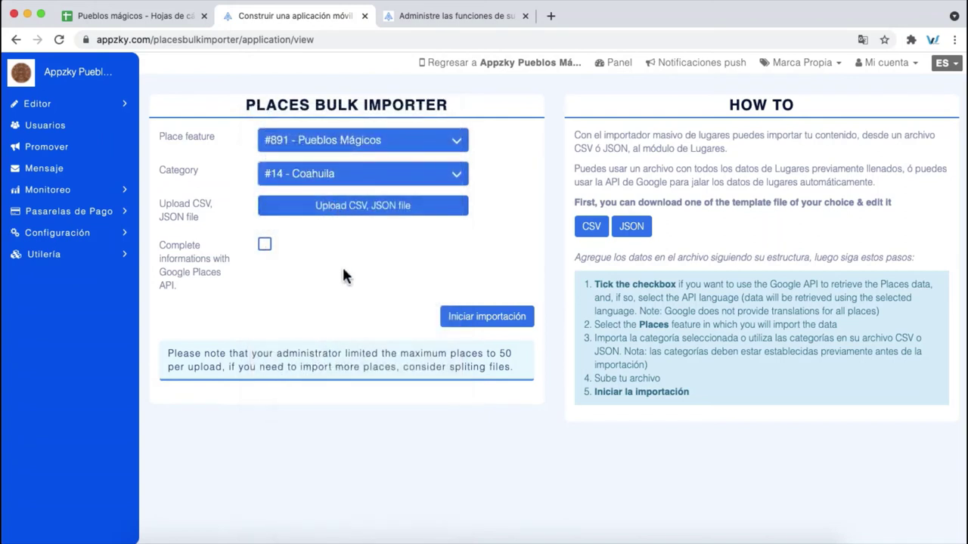
click(347, 212)
double_click(323, 103)
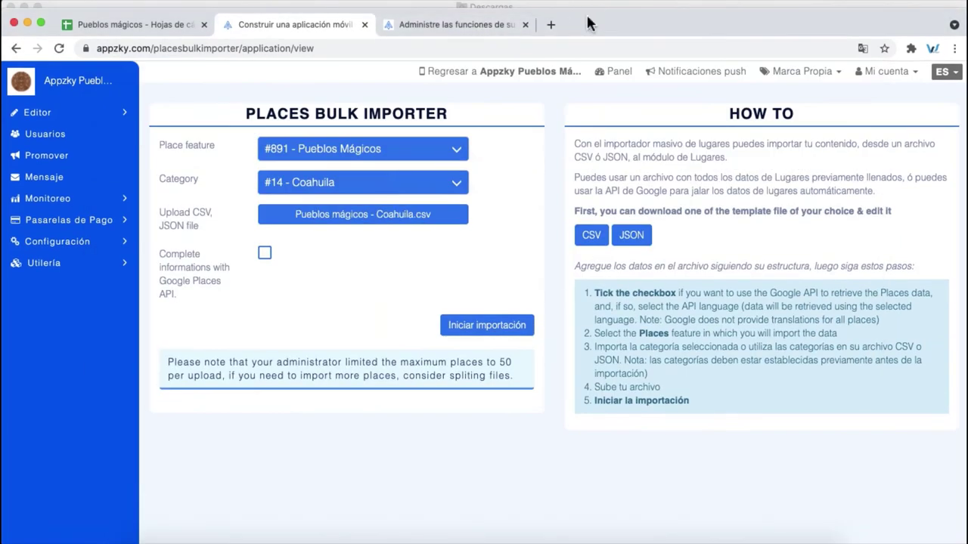
Enable completing the information with the Google Places API, set the import language to Español, and start the import
click(264, 244)
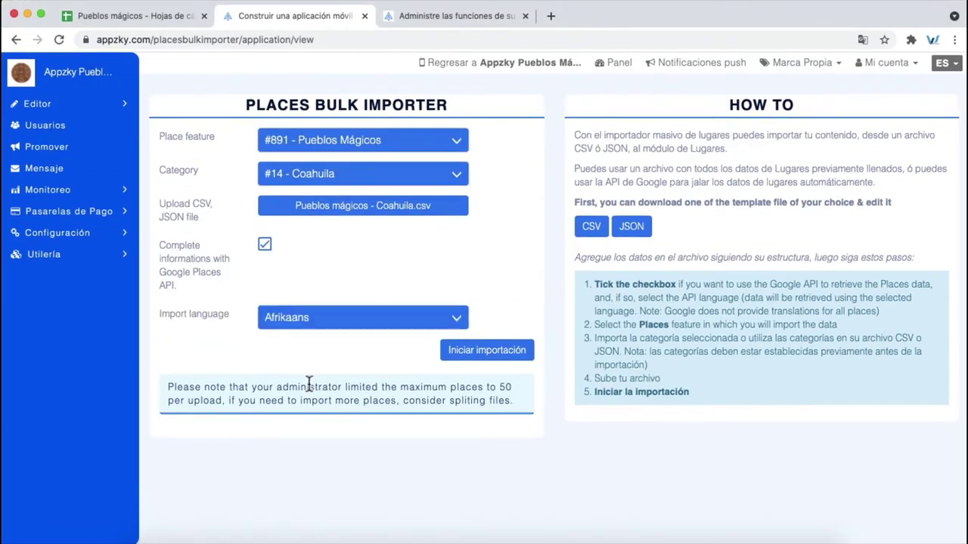
click(280, 324)
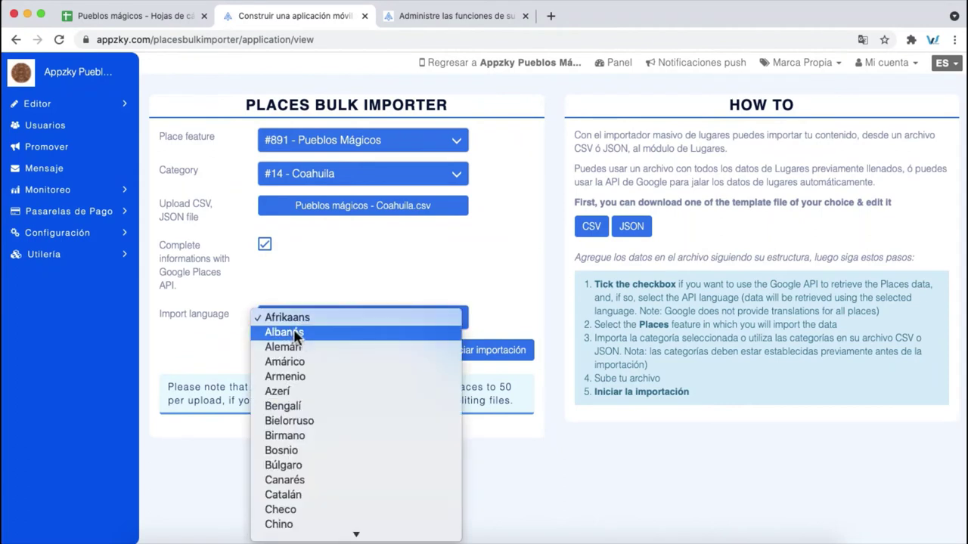
text(esp)
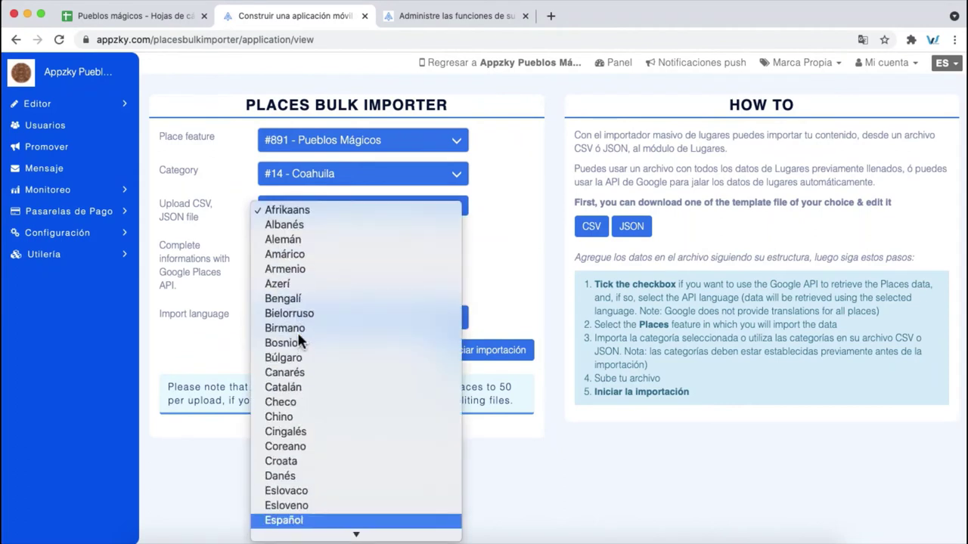
key(Return)
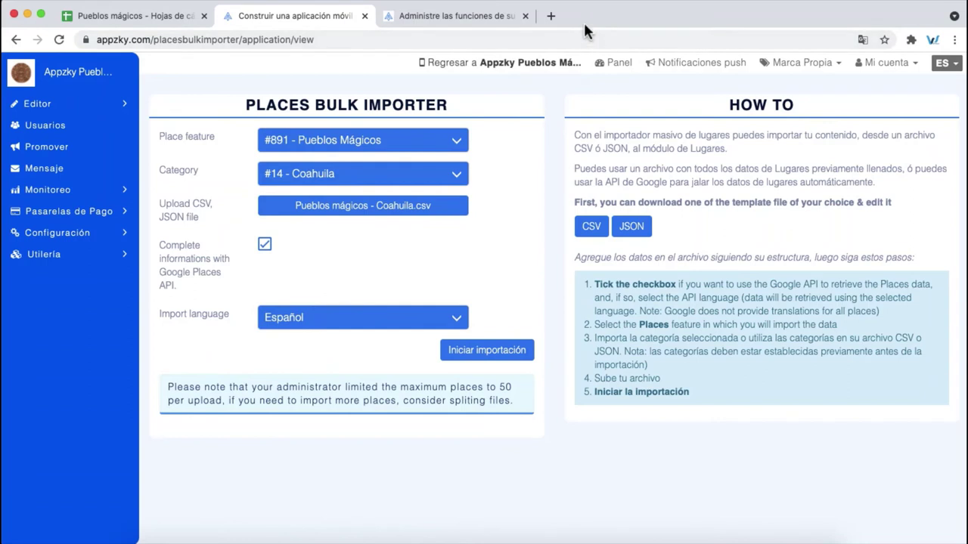
click(513, 360)
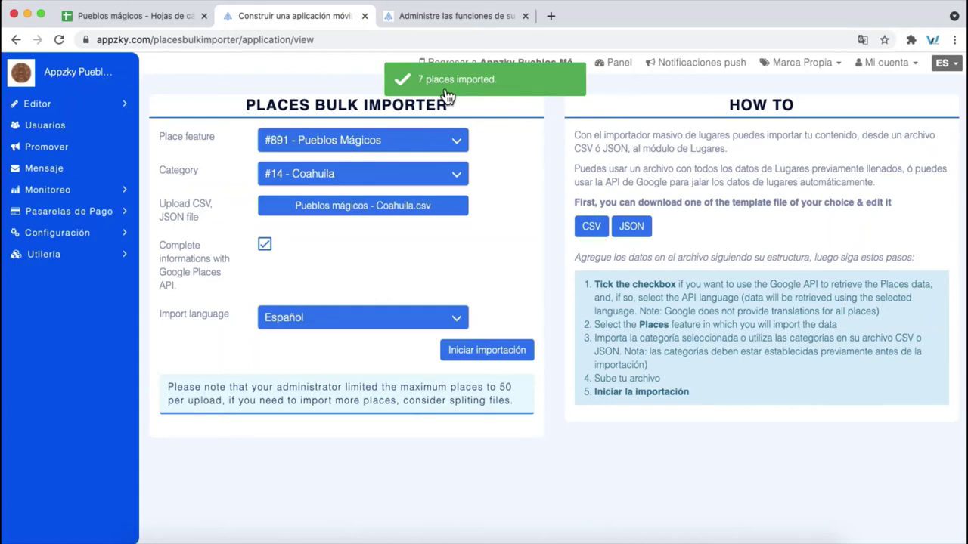
Select the place titles in A2:A8 of the Coahuila sheet to check how many places it lists
click(168, 16)
click(45, 260)
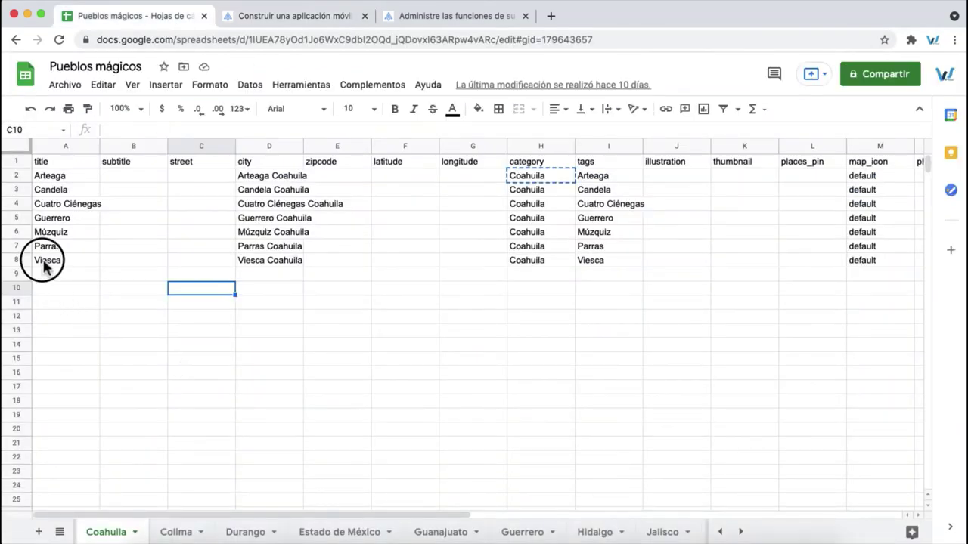
drag(49, 268, 56, 183)
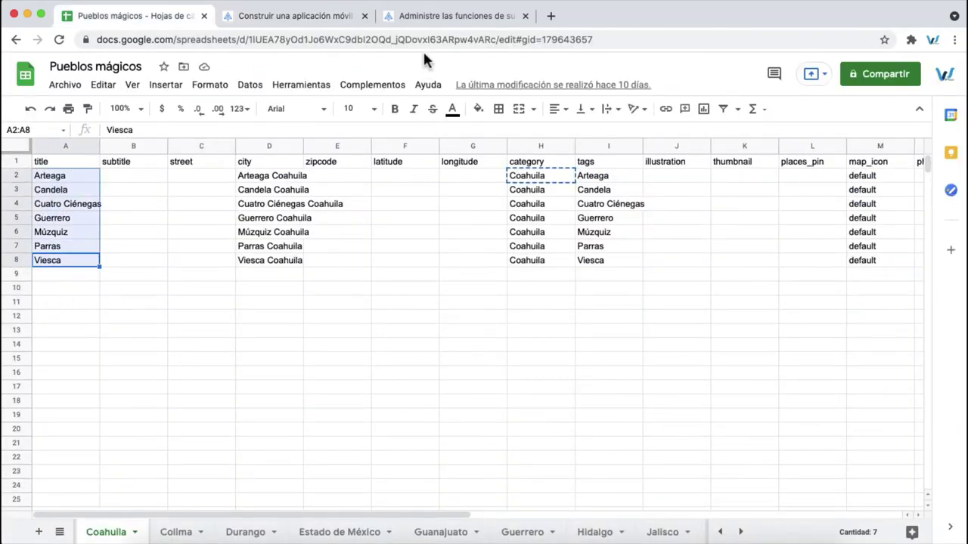
Refresh the app preview and open the Coahuila category to review its imported places
click(432, 18)
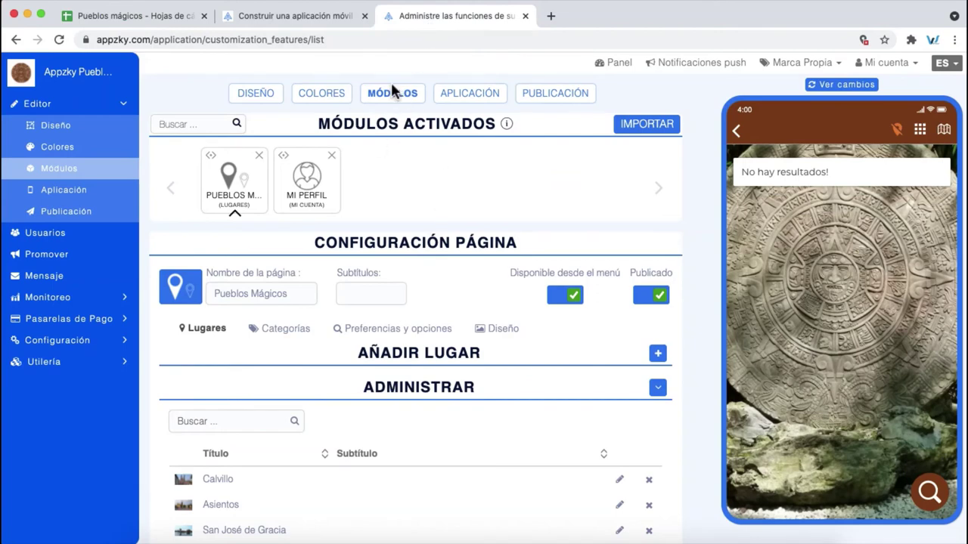
click(853, 86)
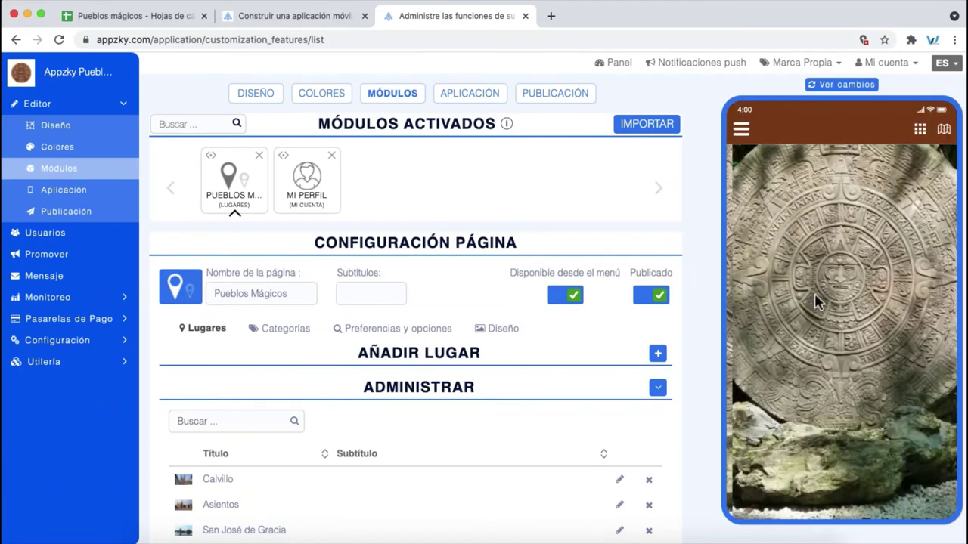
drag(814, 300, 810, 238)
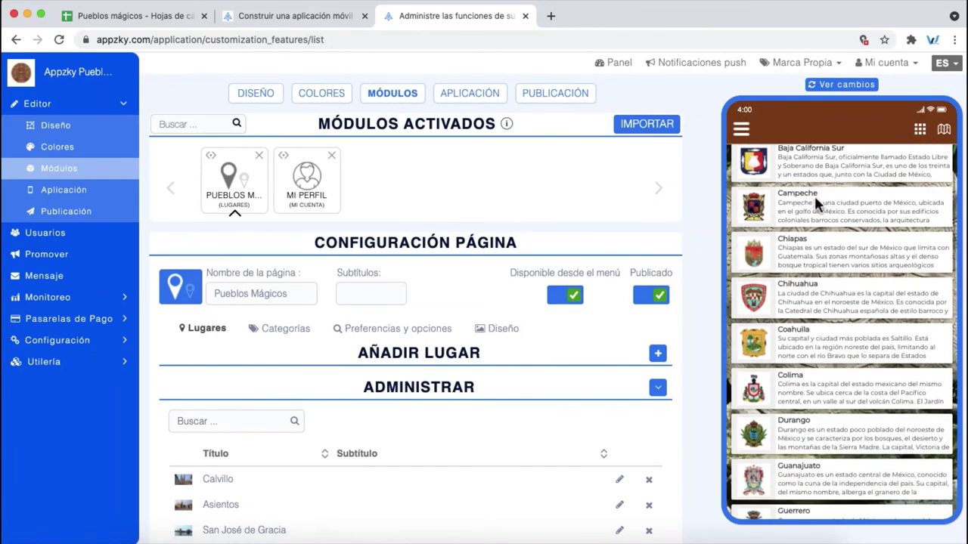
click(802, 346)
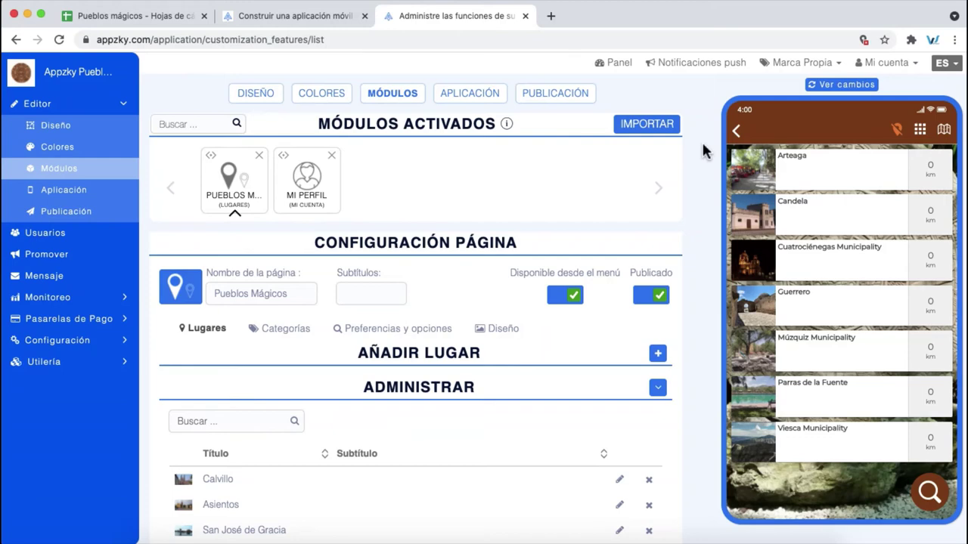
Compare the place rows of the Coahuila sheet with the import settings in the Places Bulk Importer
click(185, 16)
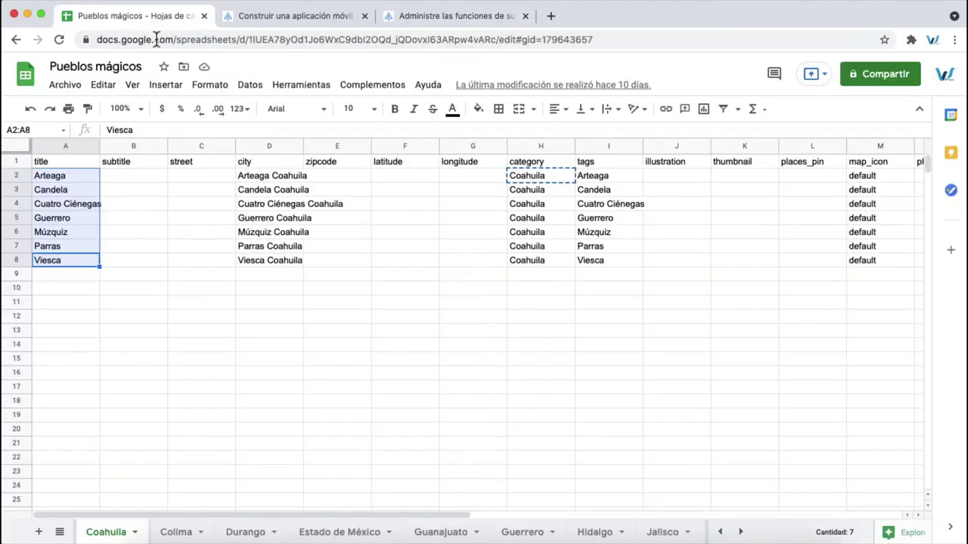
click(227, 471)
click(285, 12)
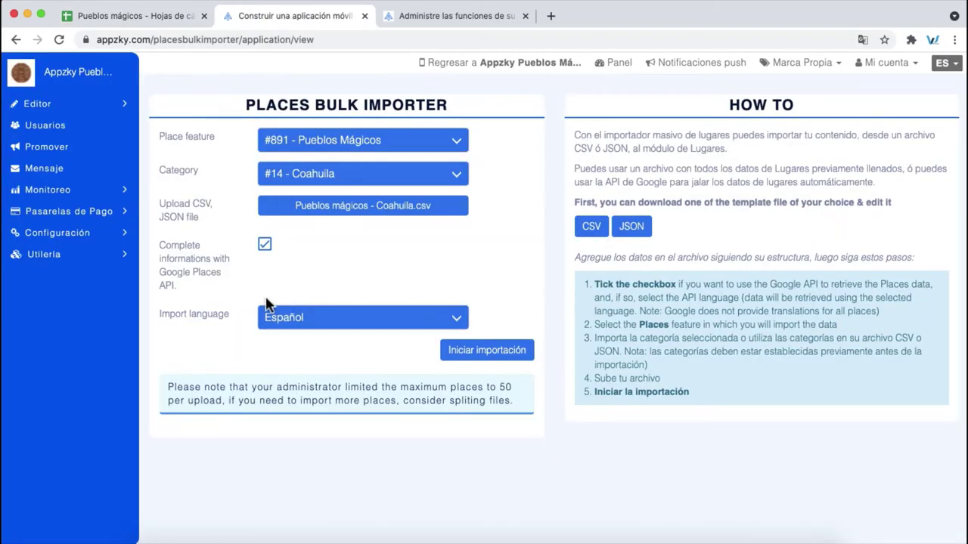
click(167, 18)
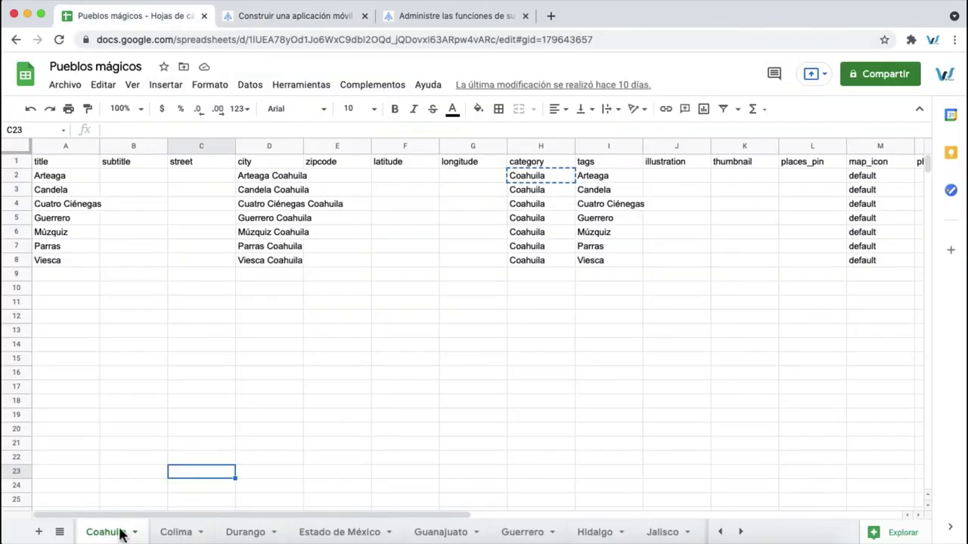
click(173, 535)
click(123, 533)
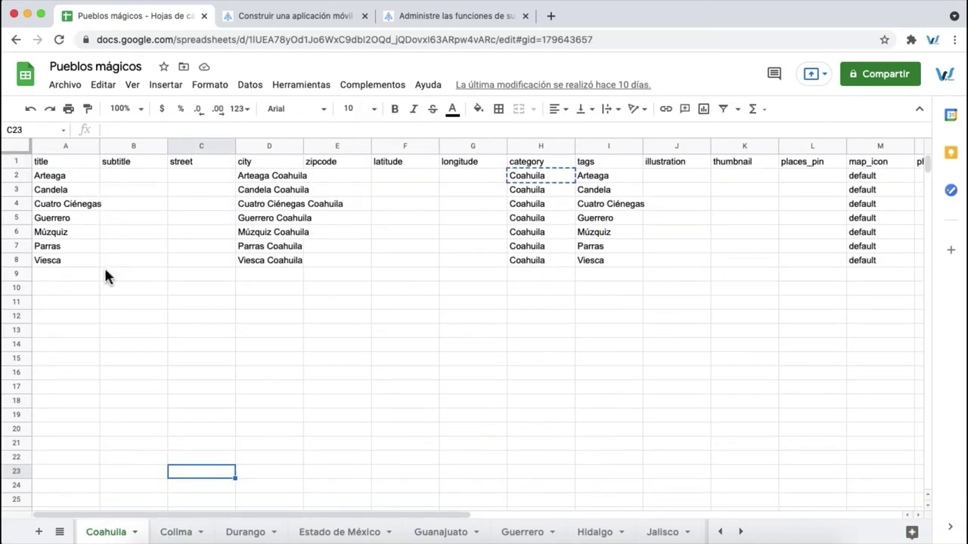
click(290, 15)
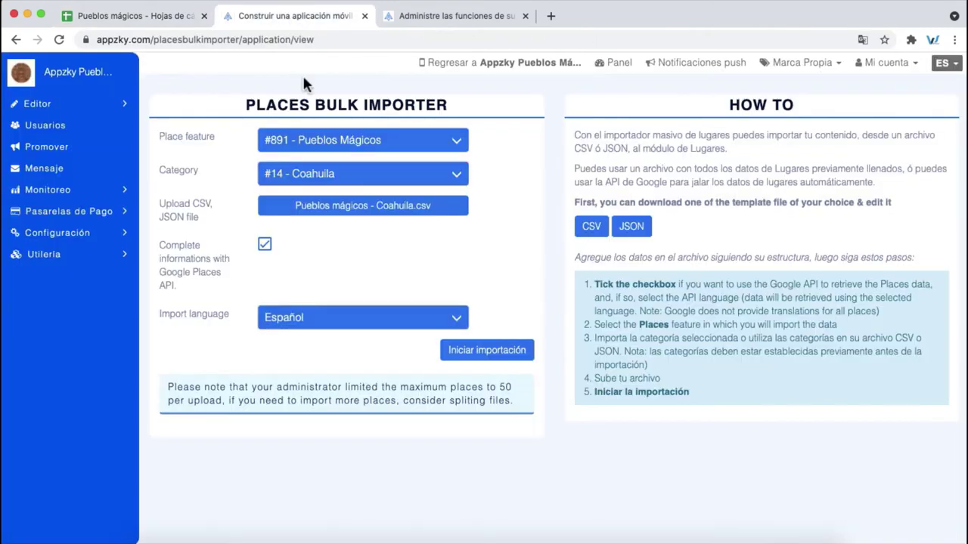
click(168, 20)
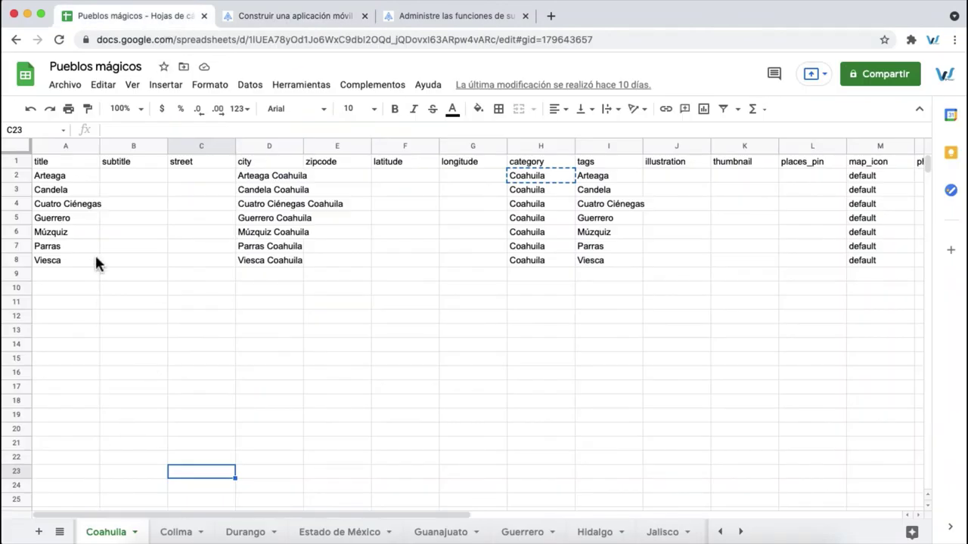
drag(66, 175, 201, 404)
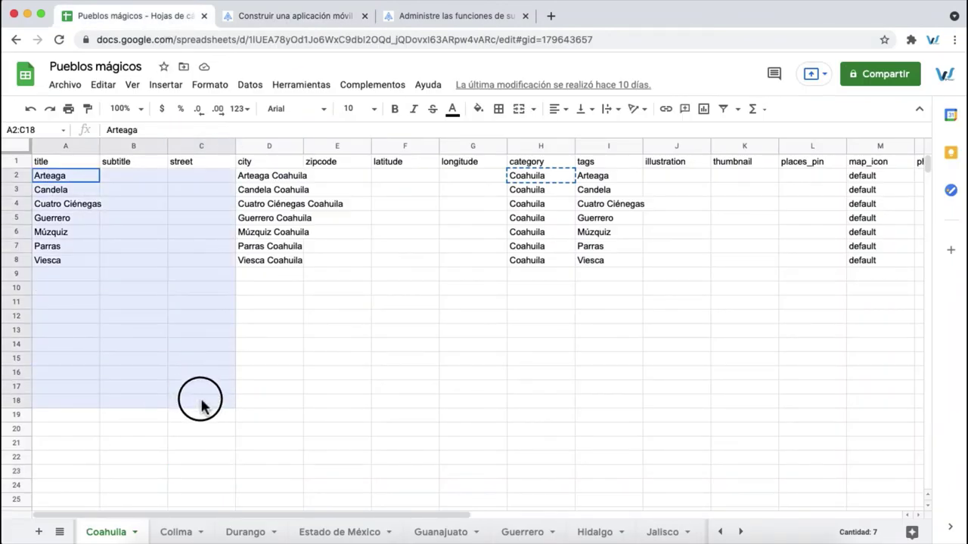
click(285, 13)
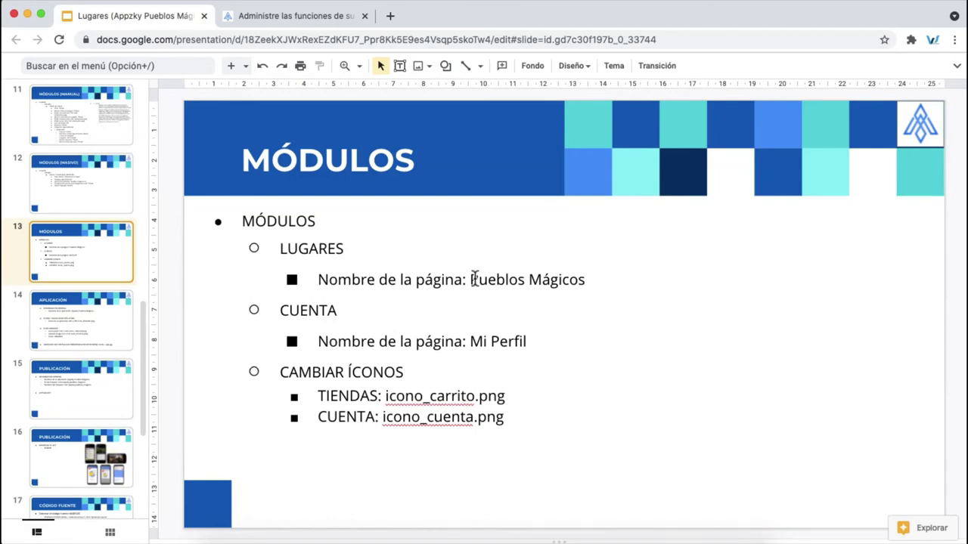
Open the Lugares page's configuration in Appzky and set its page name to Pueblos Mágicos, as given on the slide
click(255, 18)
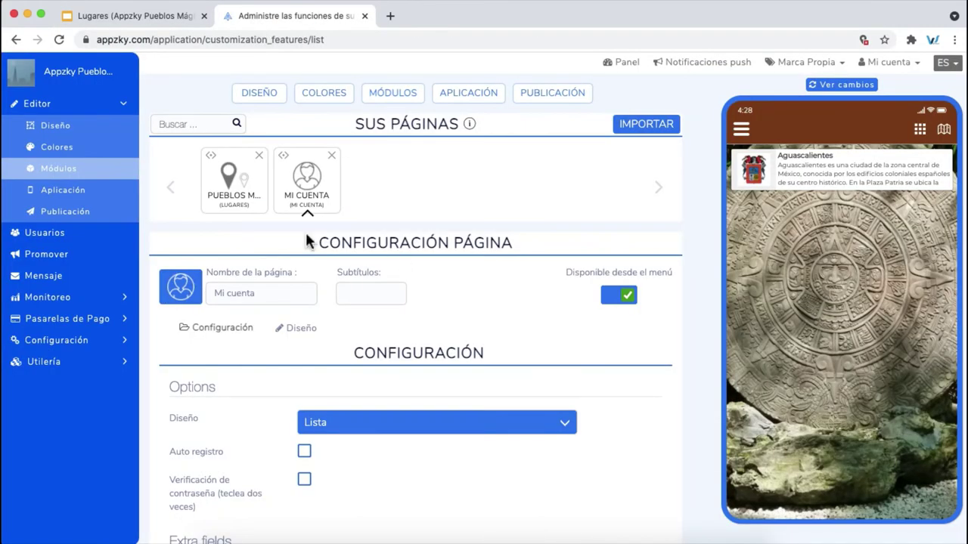
click(239, 210)
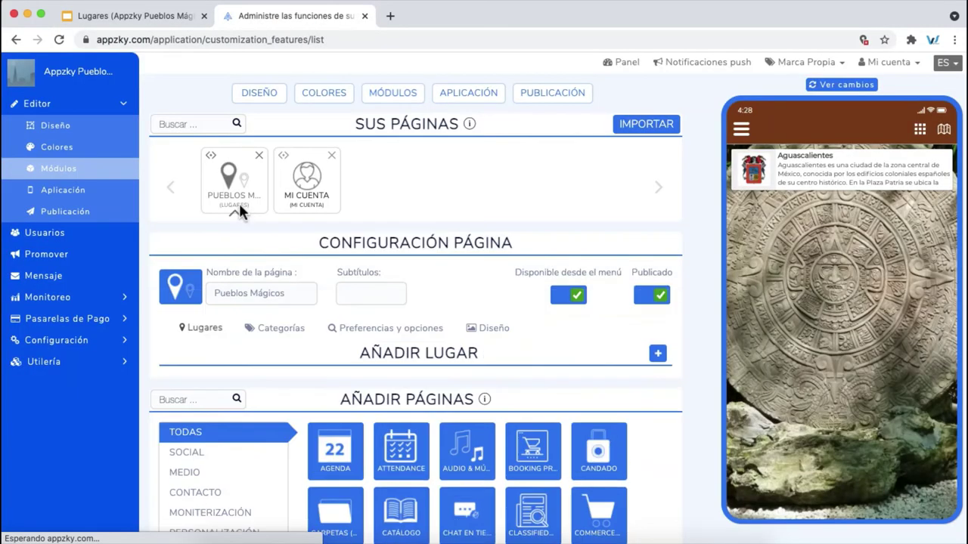
click(165, 17)
drag(501, 279, 554, 281)
click(294, 25)
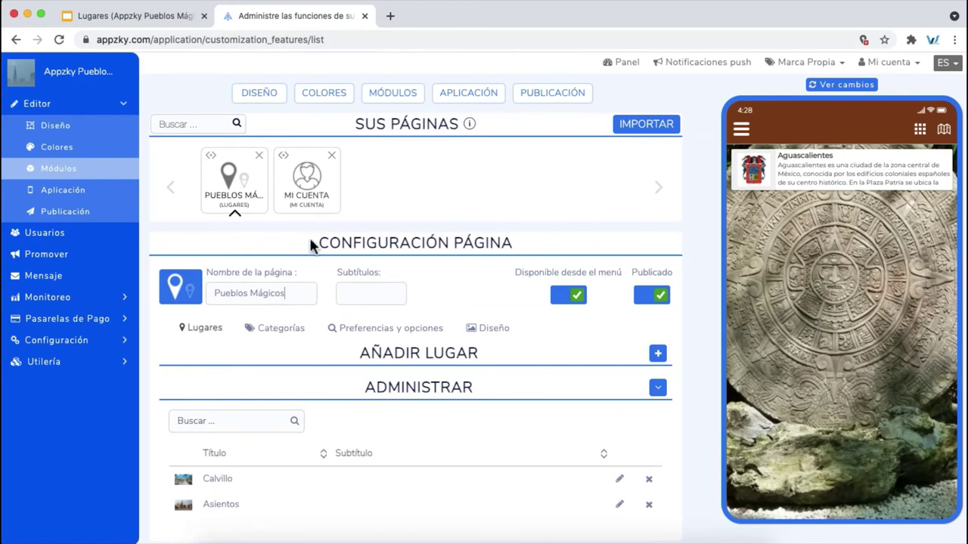
Rename the Mi cuenta page to Mi Perfil, copying the name from the Módulos slide
click(307, 202)
key(ctrl+shift+Tab)
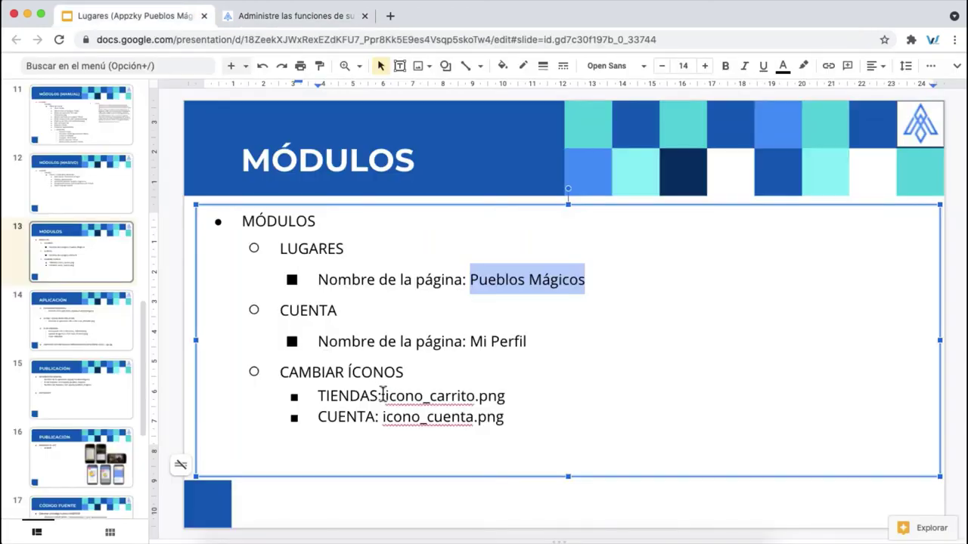
drag(470, 342, 515, 344)
key(super+c)
key(ctrl+Tab)
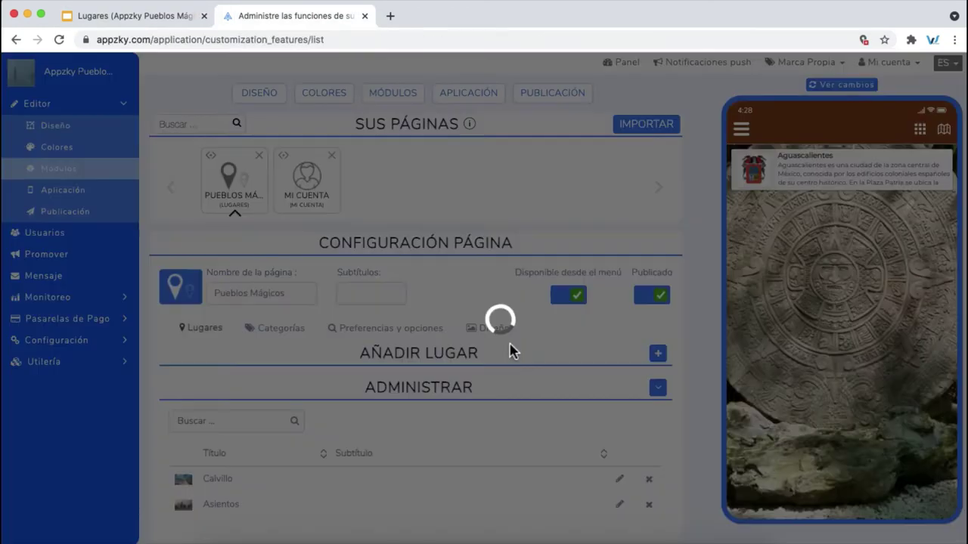
triple_click(274, 300)
key(super+v)
click(431, 310)
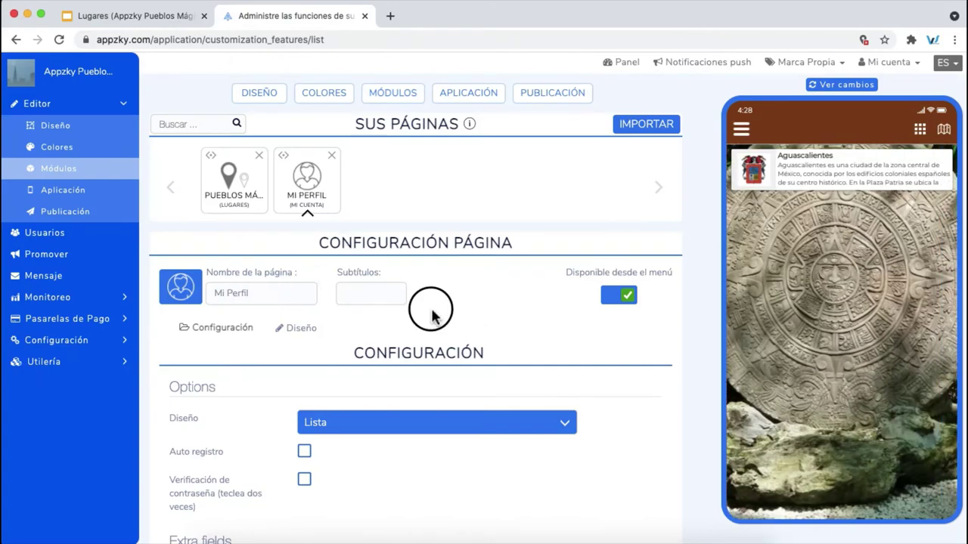
Examine the icon library and the custom icon upload option for the Pueblos Mágicos page without changing its icon
key(ctrl+shift+Tab)
key(ctrl+Tab)
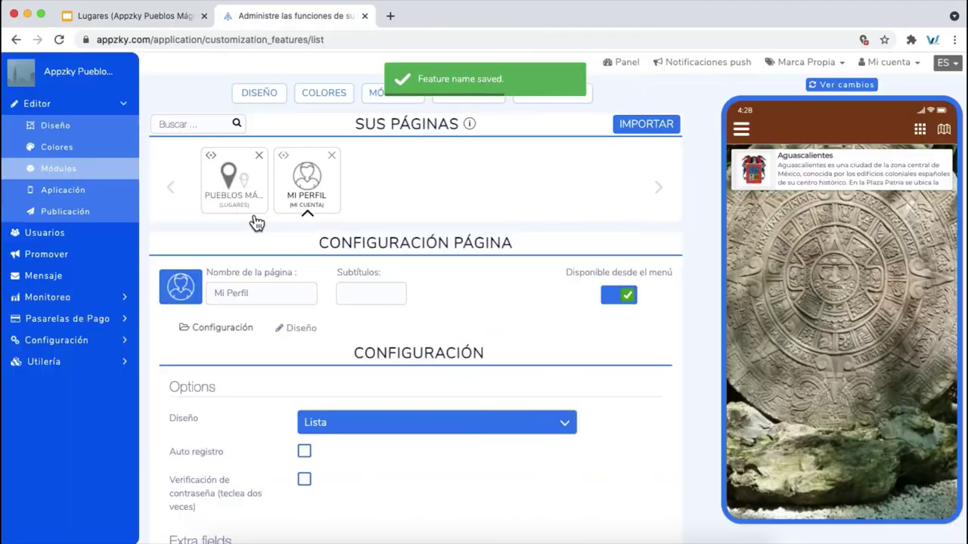
click(237, 194)
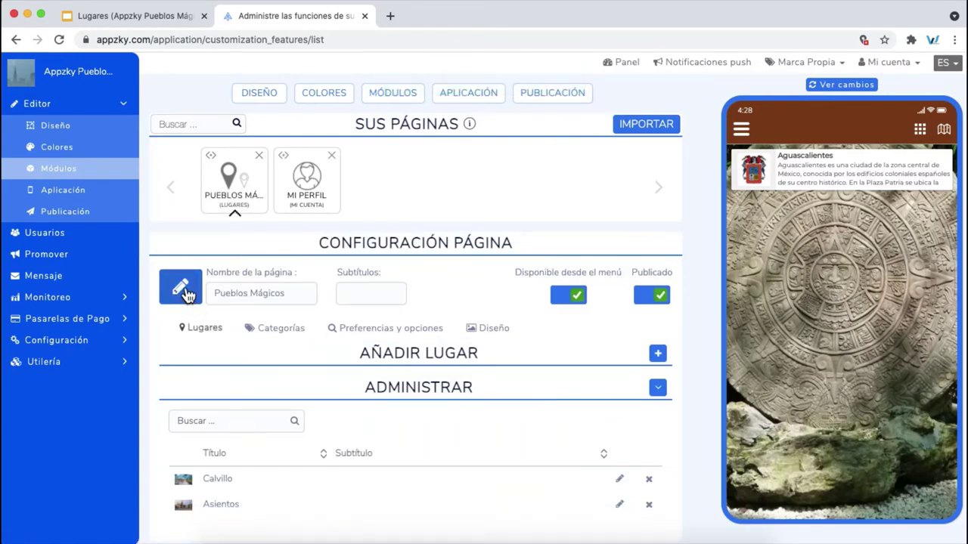
click(186, 297)
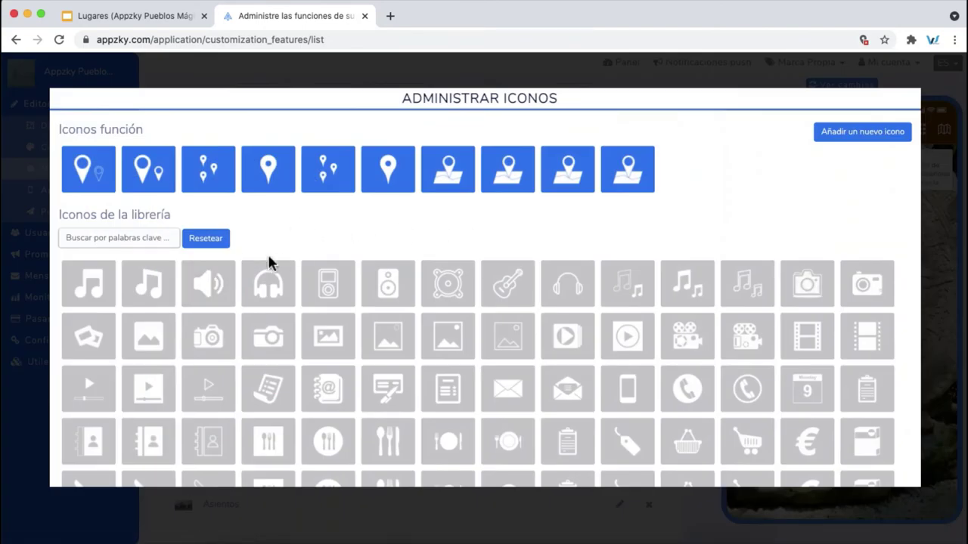
click(839, 140)
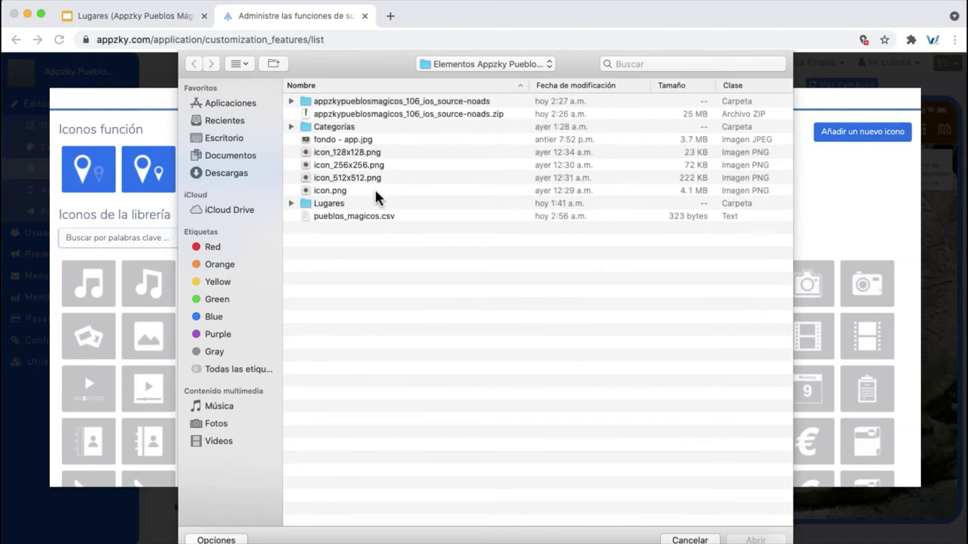
key(Escape)
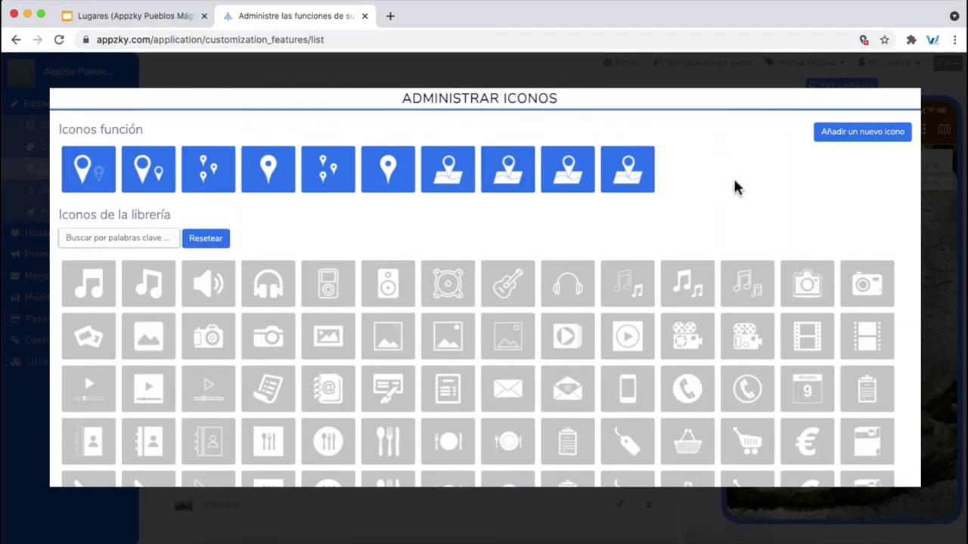
scroll(733, 181, down, 15)
scroll(738, 188, up, 20)
click(674, 75)
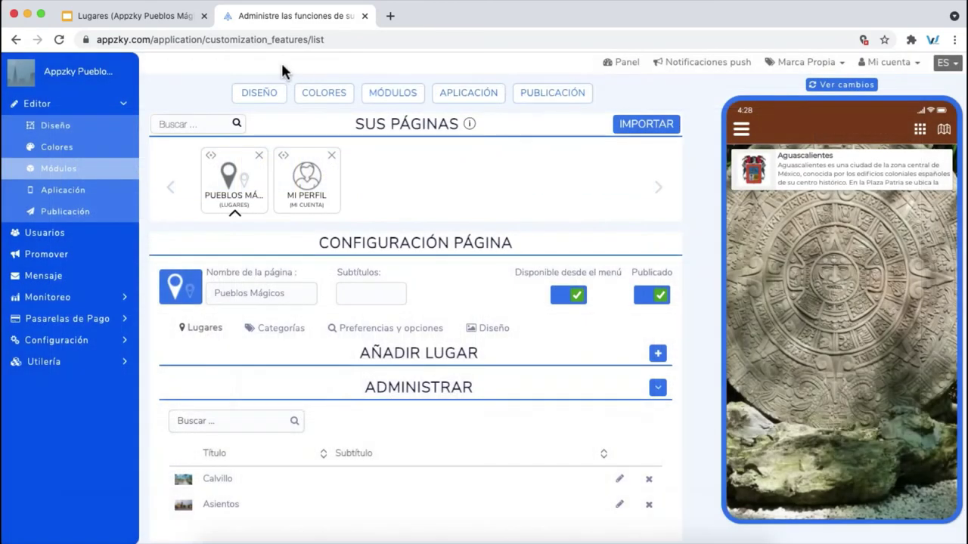
Refresh the app preview and open its side menu to check the page names and icons
click(741, 129)
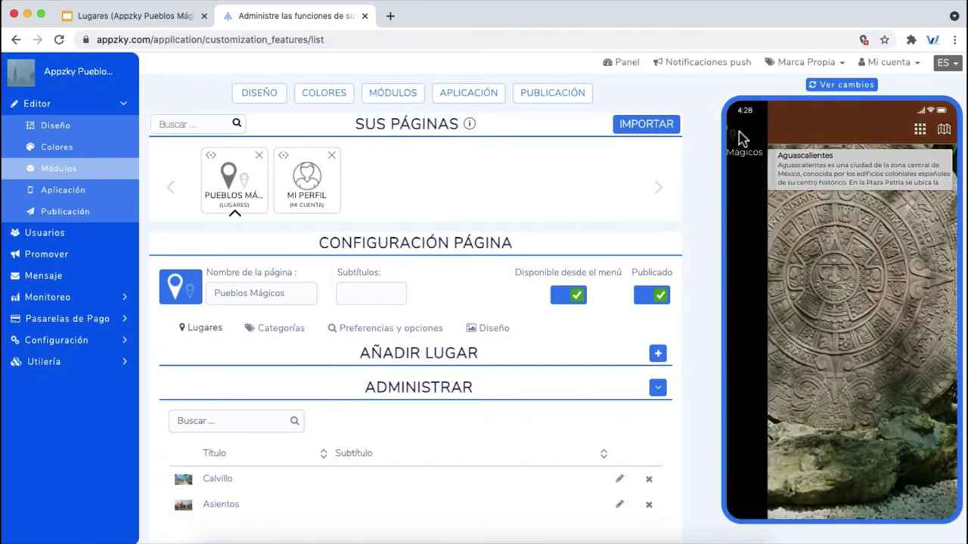
click(840, 87)
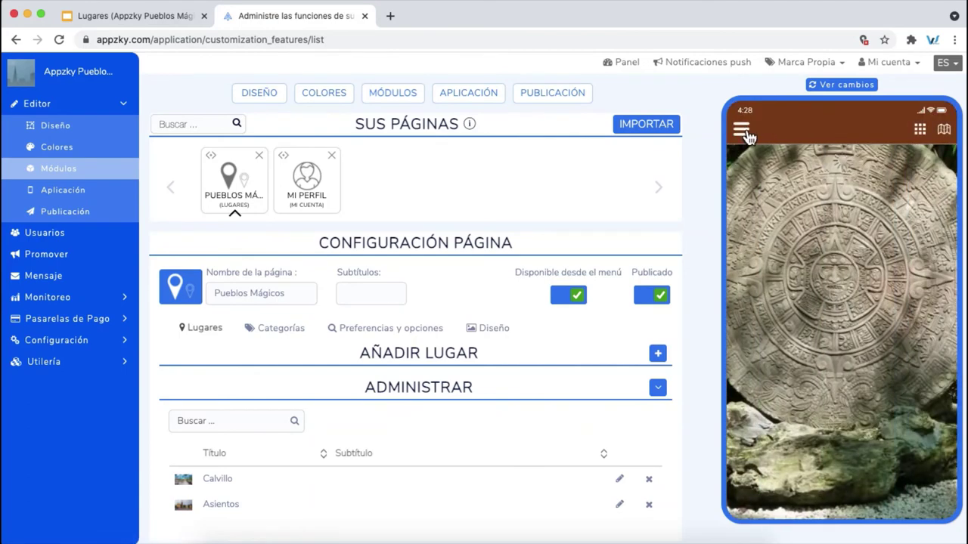
click(743, 131)
In the application settings, set the application name to Appzky Pueblos Mágicos from the Aplicación slide and save it
key(ctrl+shift+Tab)
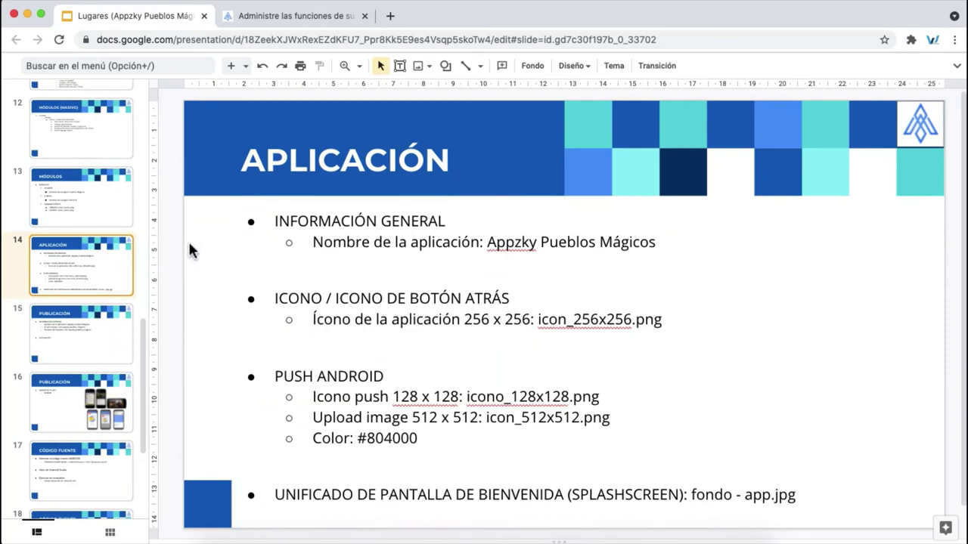
click(280, 18)
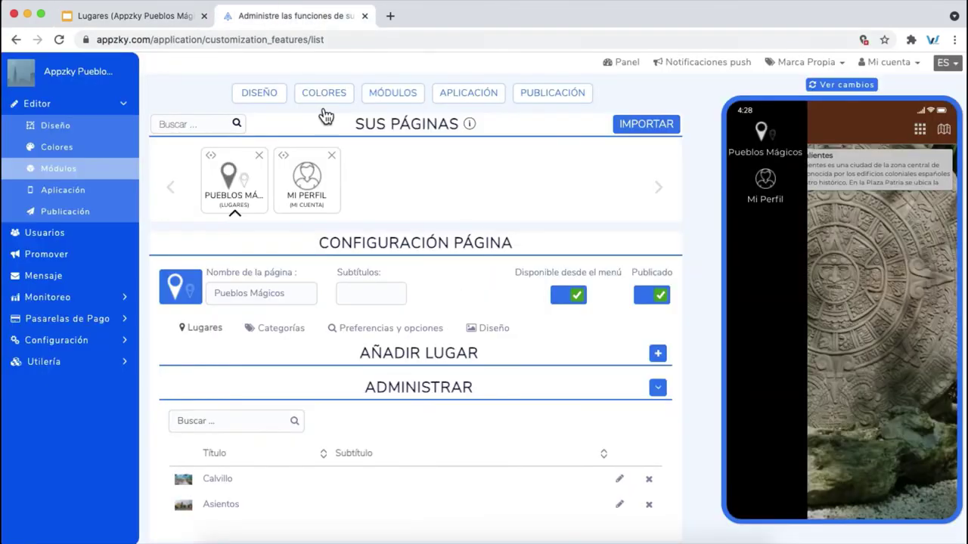
click(470, 99)
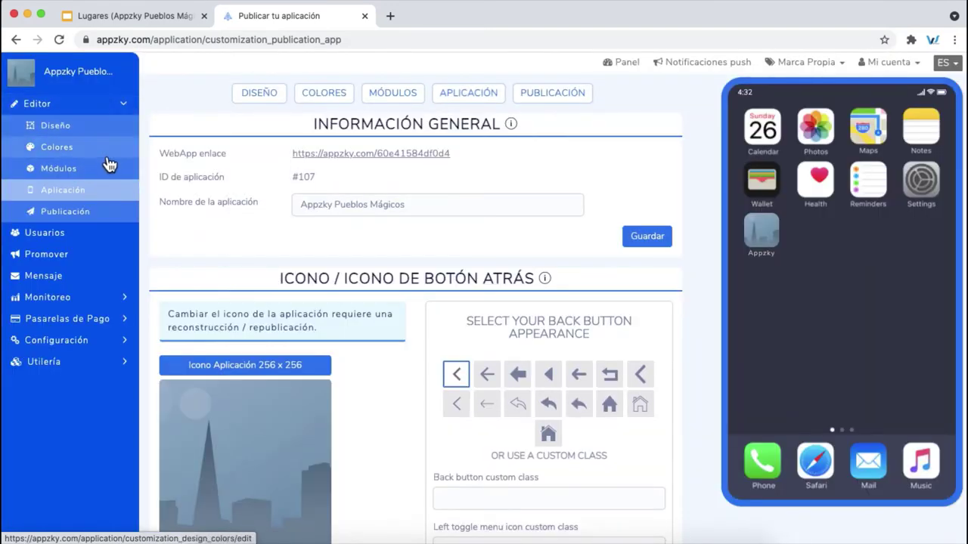
click(165, 19)
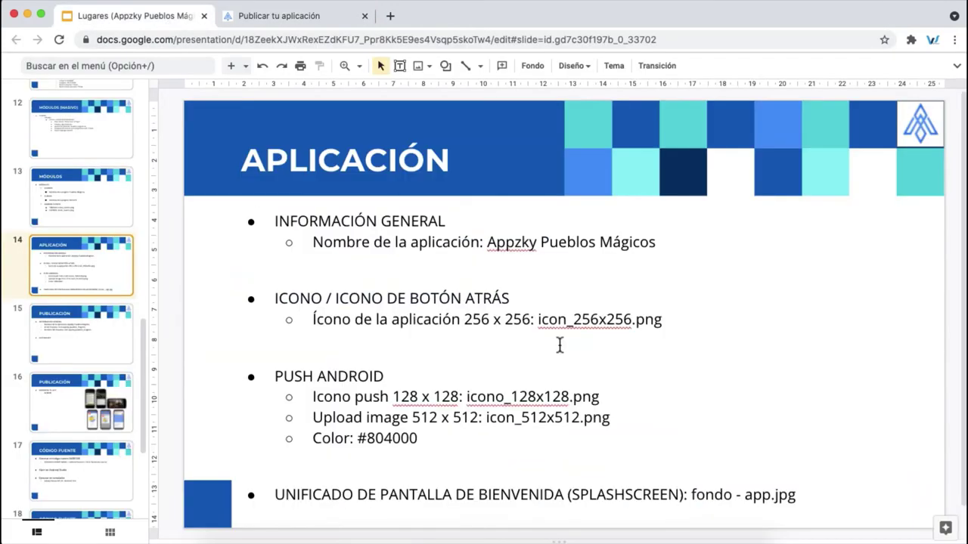
drag(515, 245, 622, 248)
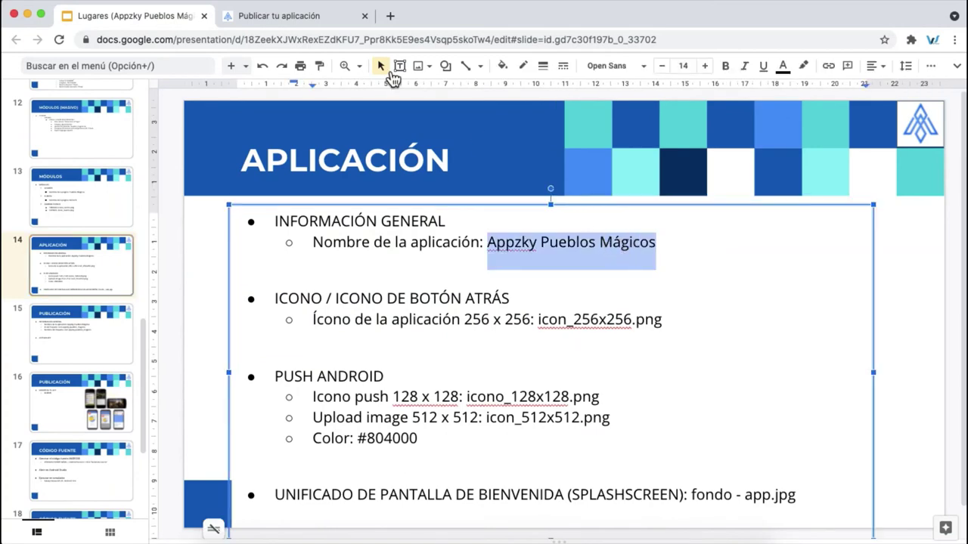
click(310, 17)
click(425, 199)
click(627, 236)
Upload icon_256x256.png as the 256 x 256 application icon, accepting its full-image crop
scroll(535, 260, down, 3)
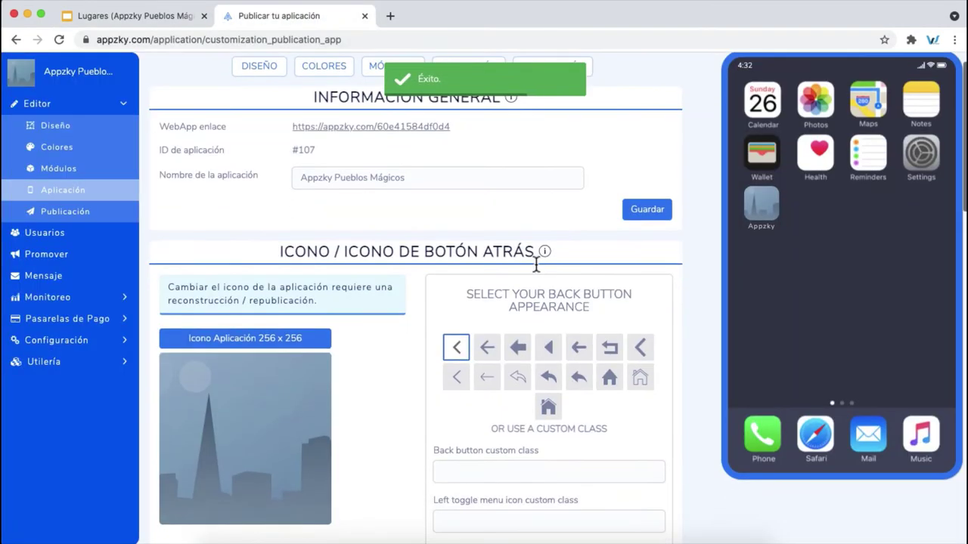
click(181, 17)
double_click(560, 320)
drag(559, 320, 650, 326)
click(295, 21)
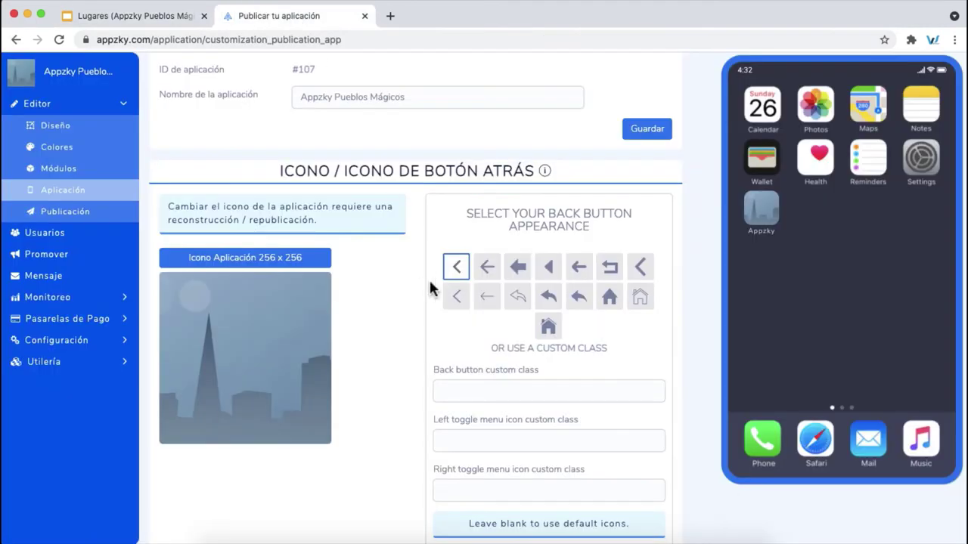
click(309, 262)
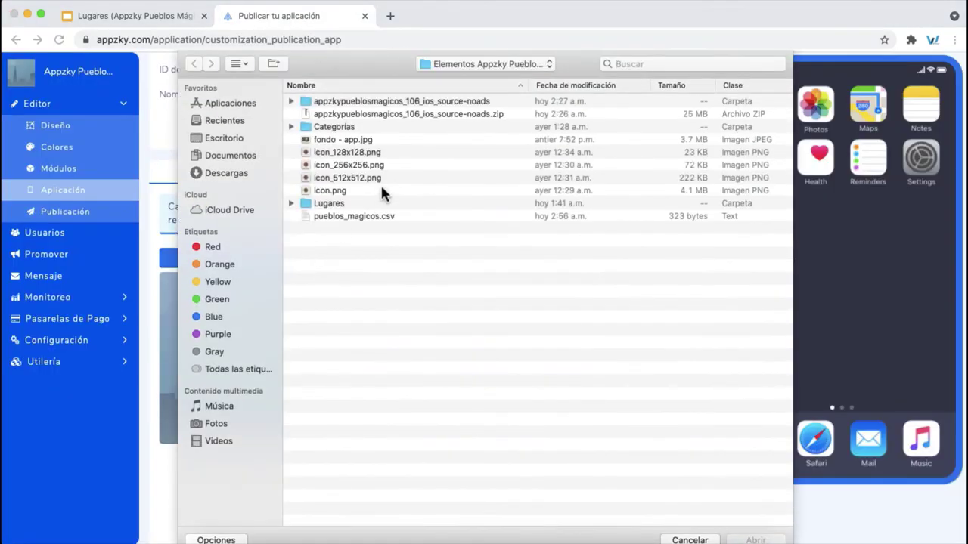
double_click(371, 170)
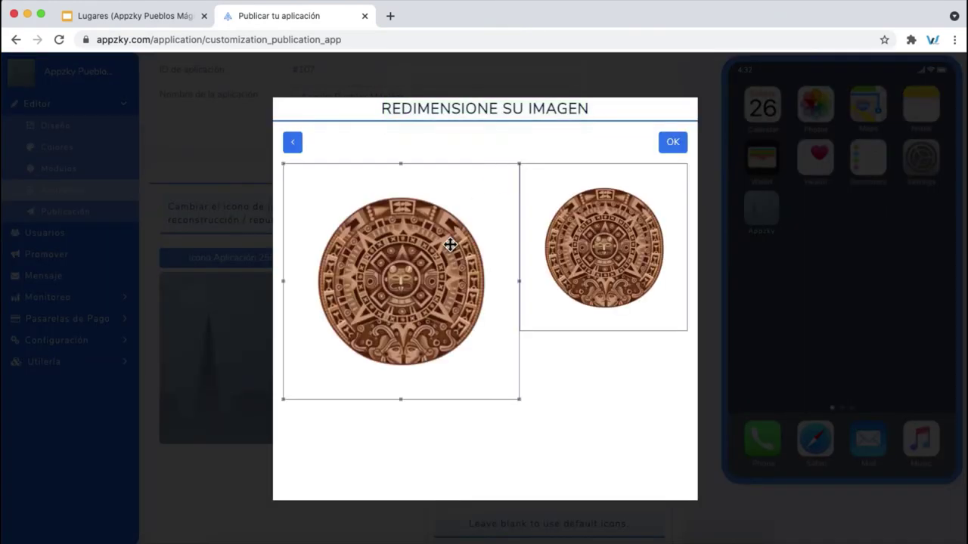
click(672, 142)
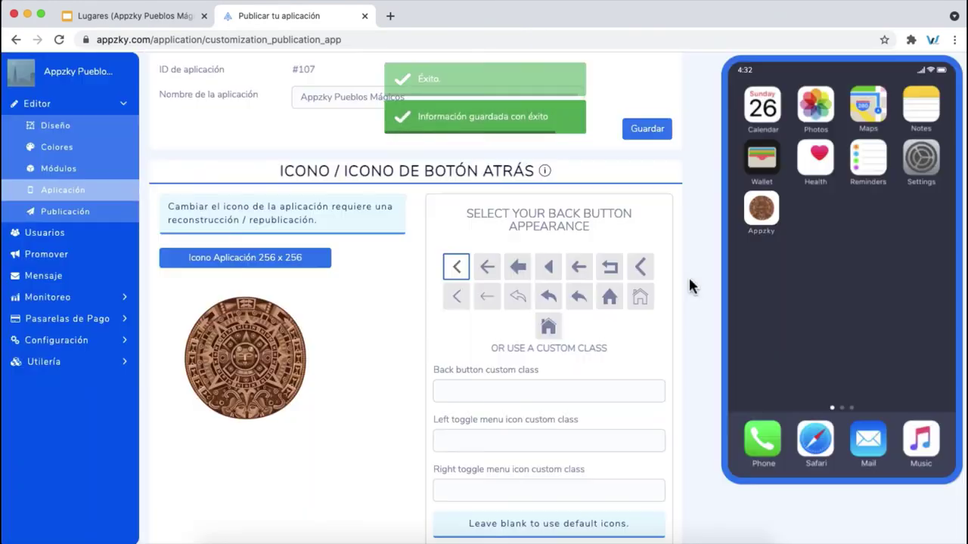
Upload icon_128x128.png as the 128 x 128 Android push icon, accepting its full-image crop
scroll(687, 275, down, 4)
scroll(688, 275, down, 3)
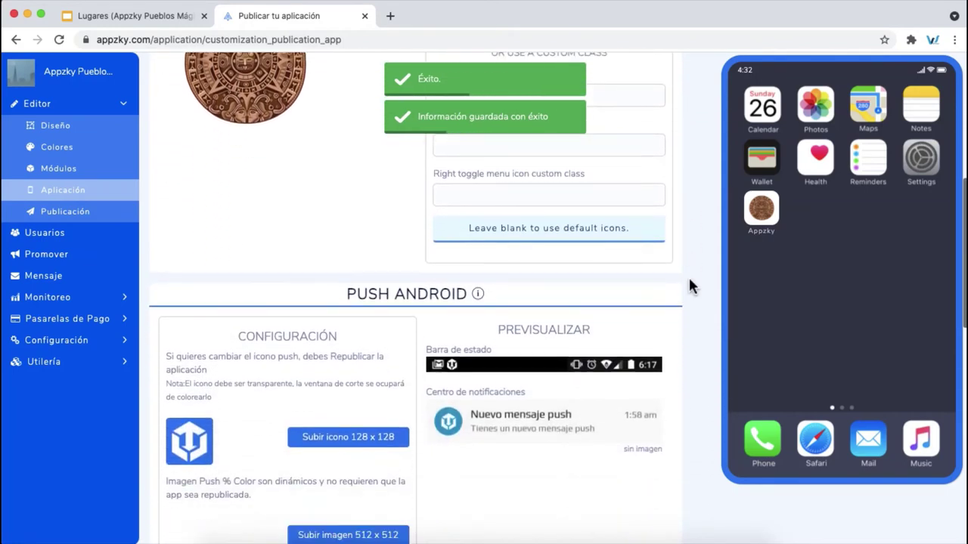
click(374, 448)
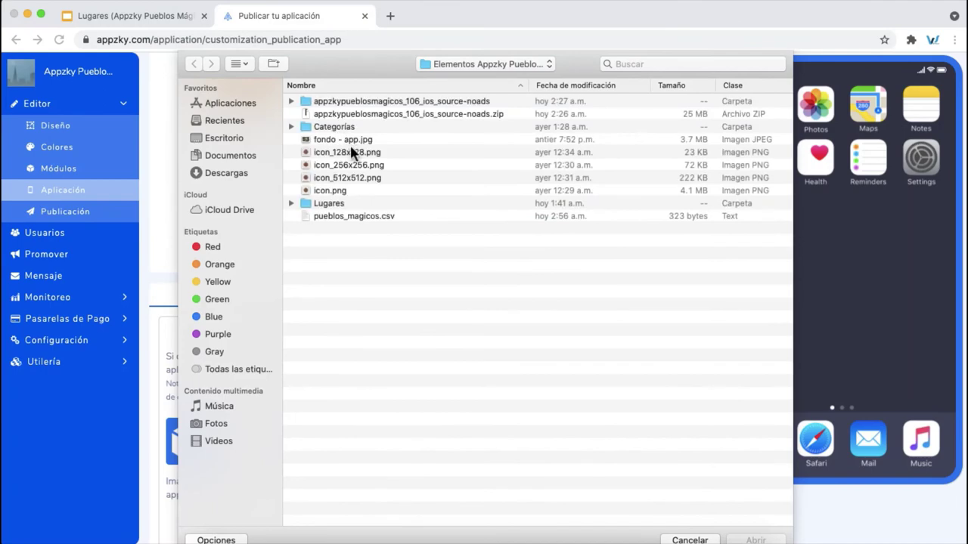
double_click(358, 157)
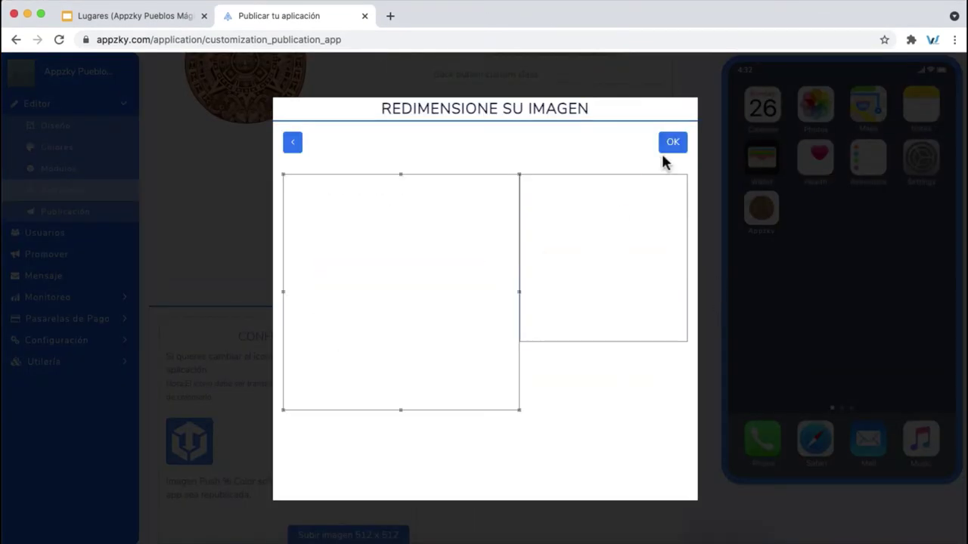
click(672, 145)
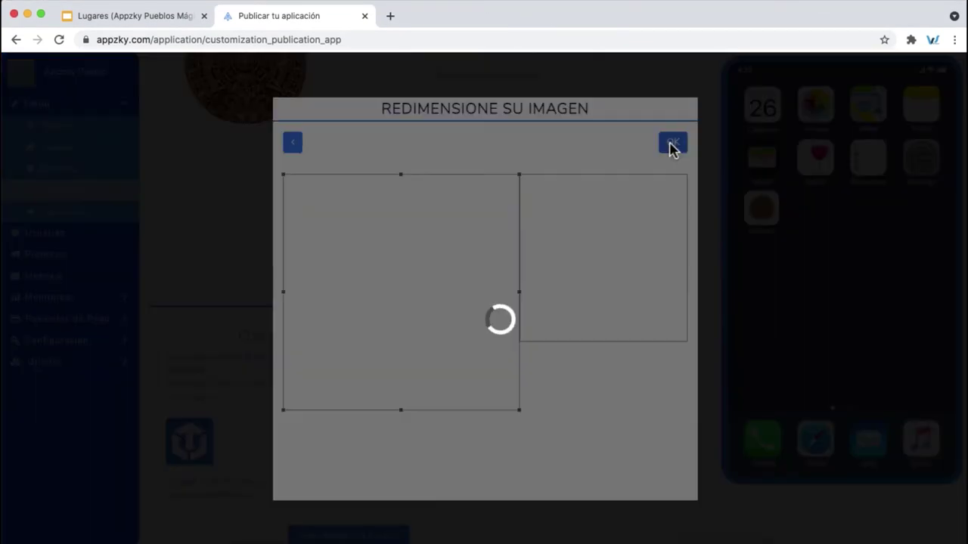
Choose icon_512x512.png for upload as the 512 x 512 Android push image
scroll(701, 321, down, 3)
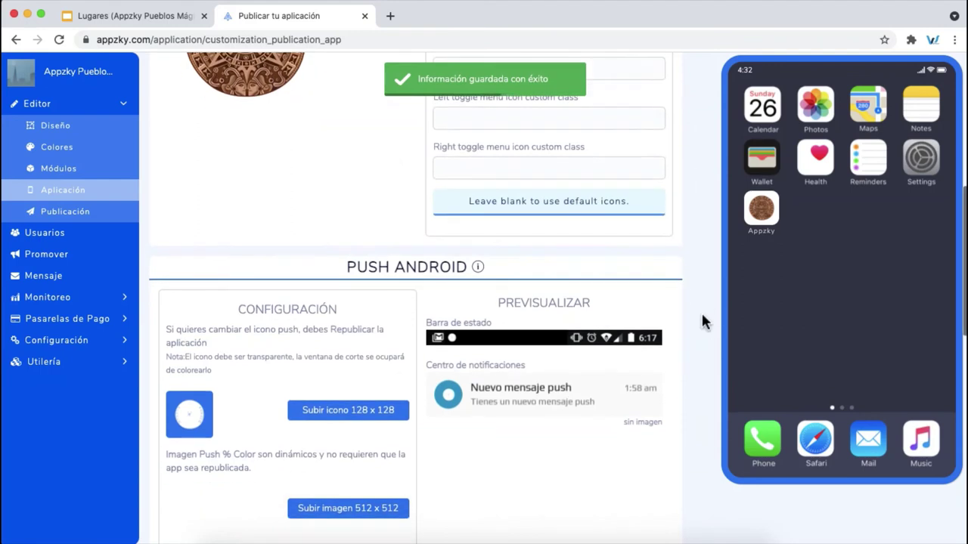
scroll(701, 316, down, 2)
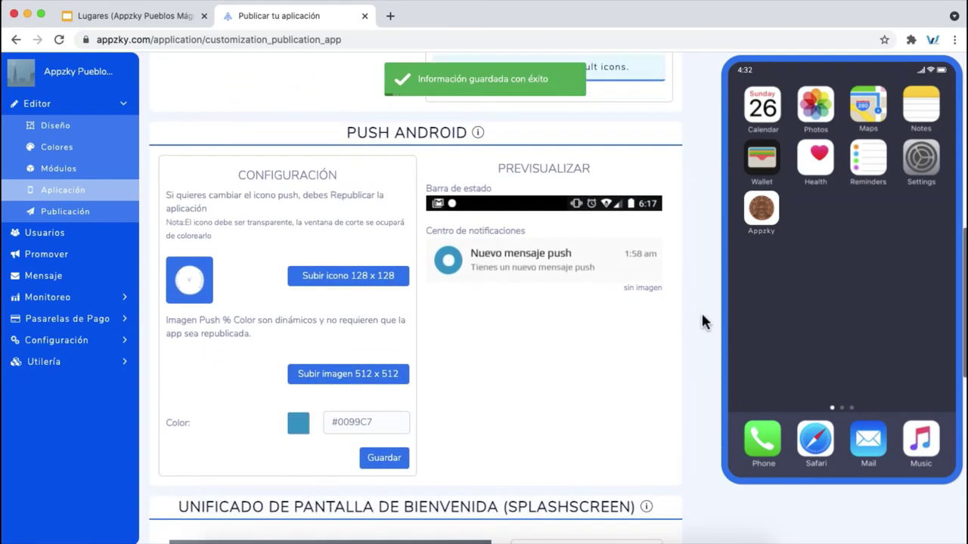
click(393, 357)
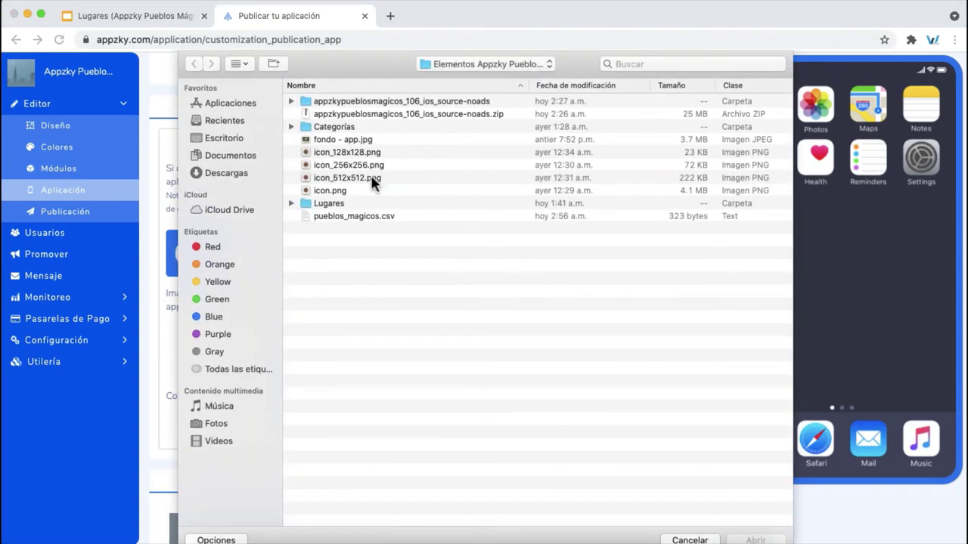
double_click(372, 178)
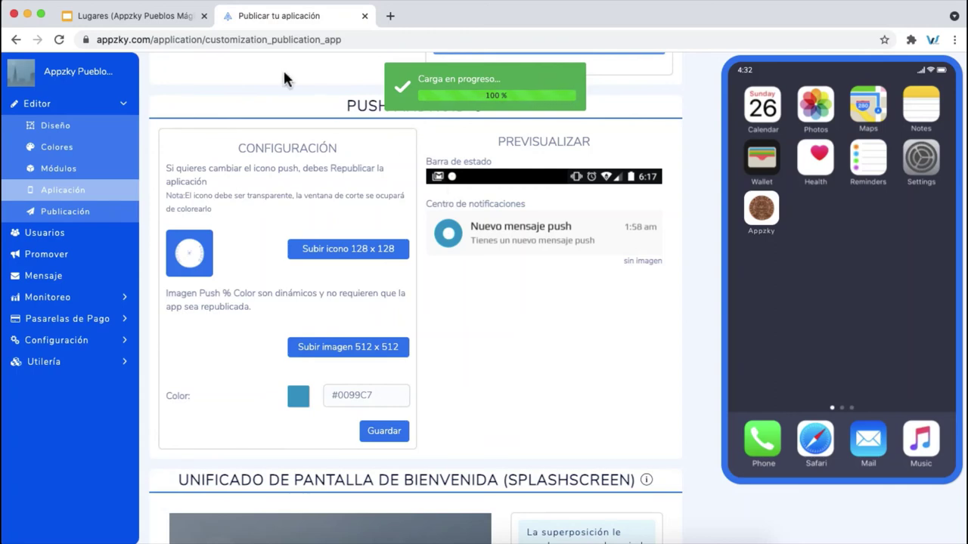
Copy the push color 804000 from the Aplicación slide and accept the full-image crop of the 512 x 512 push image
click(180, 18)
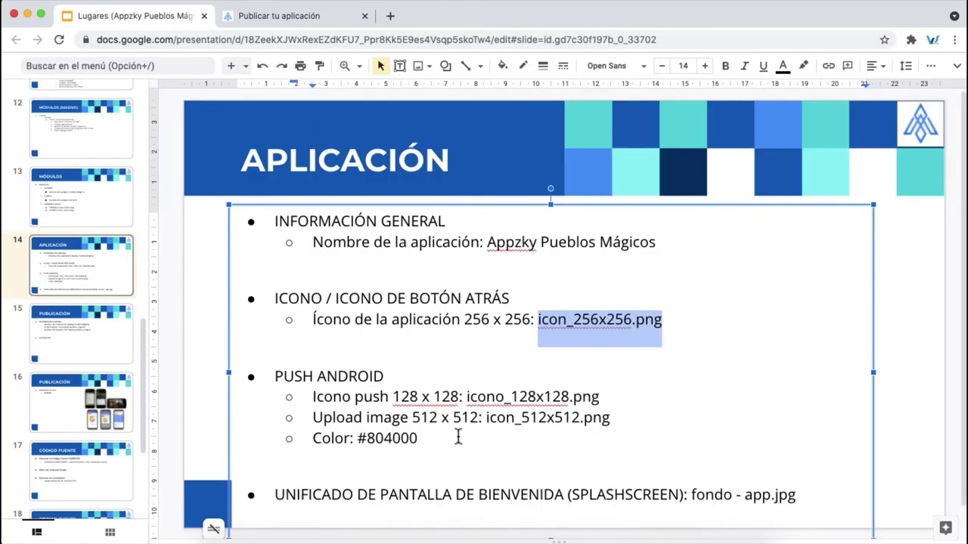
double_click(393, 440)
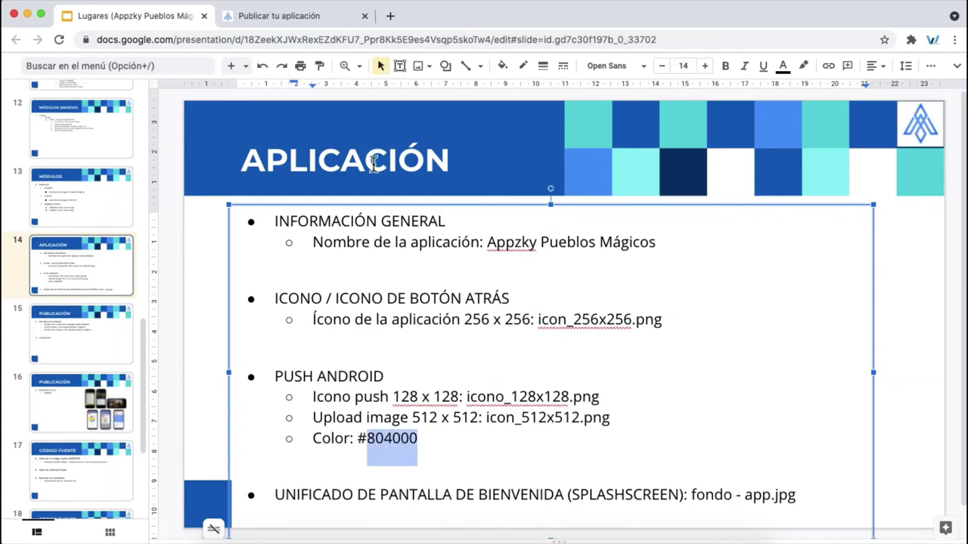
click(321, 18)
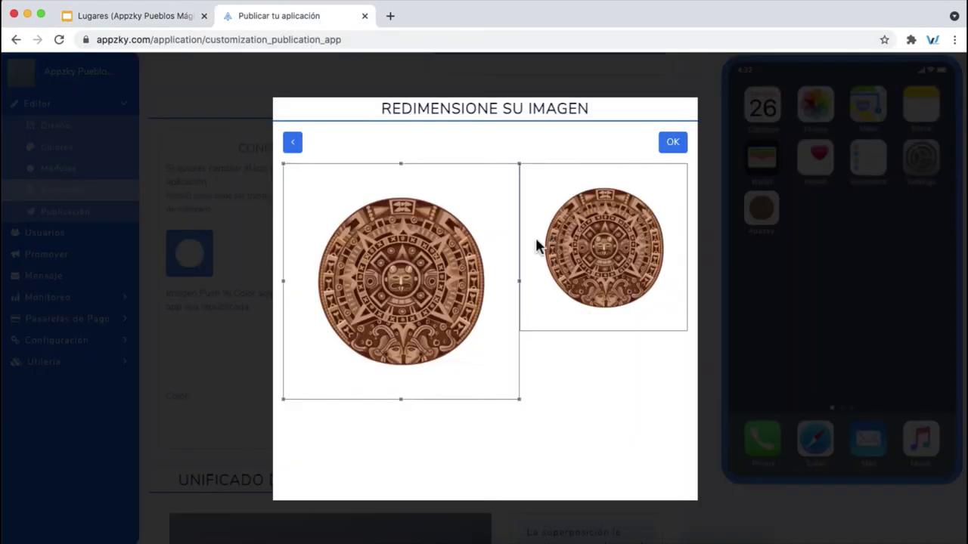
click(660, 151)
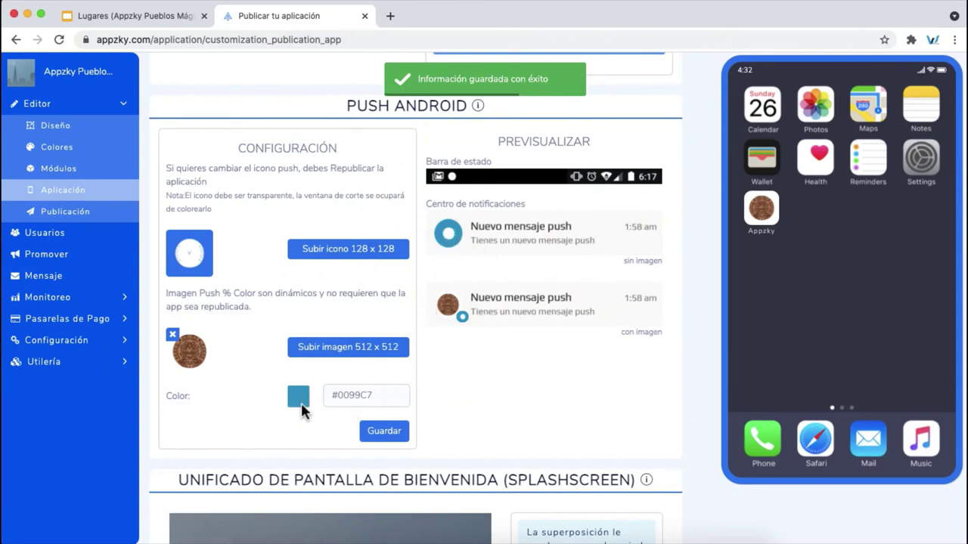
Set the Android push color to #804000 and save the push configuration
click(371, 394)
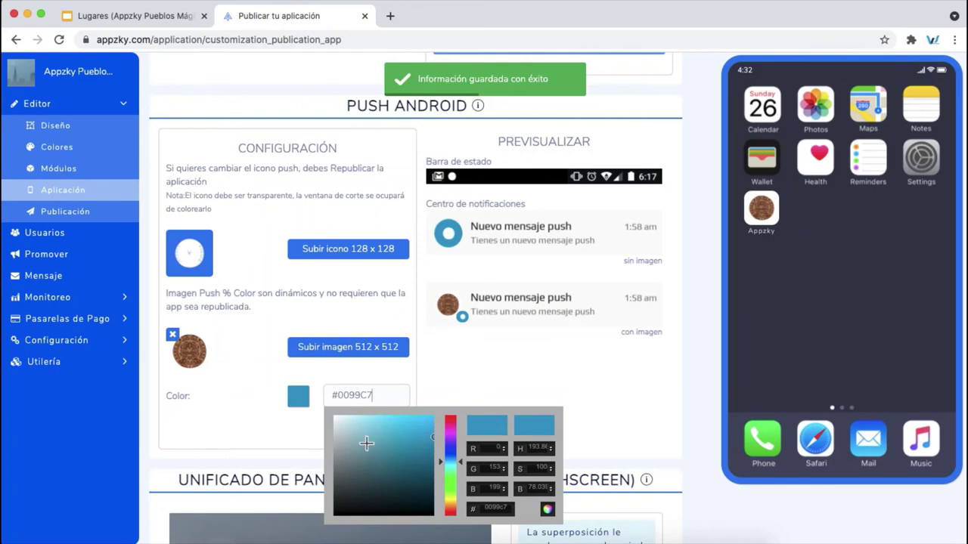
key(ctrl+a)
text(#804000)
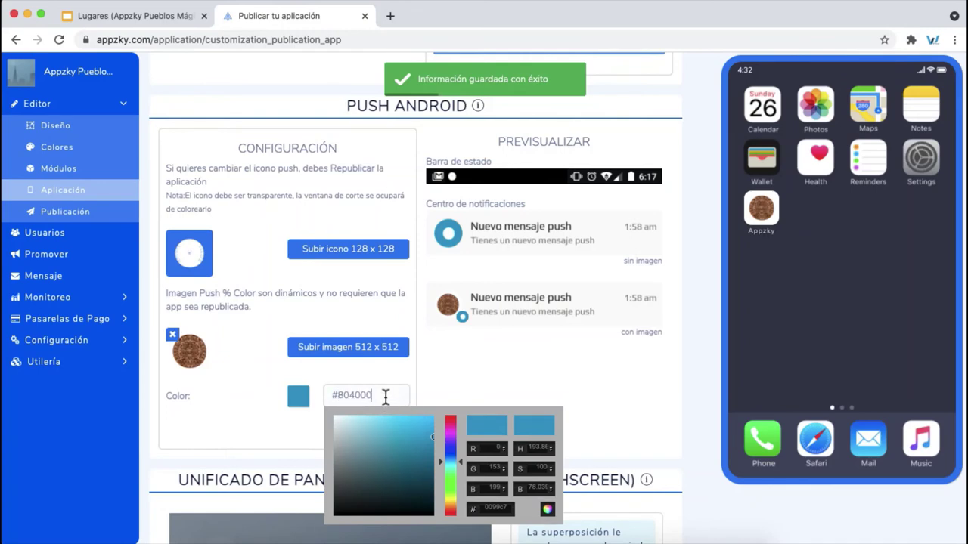
click(471, 370)
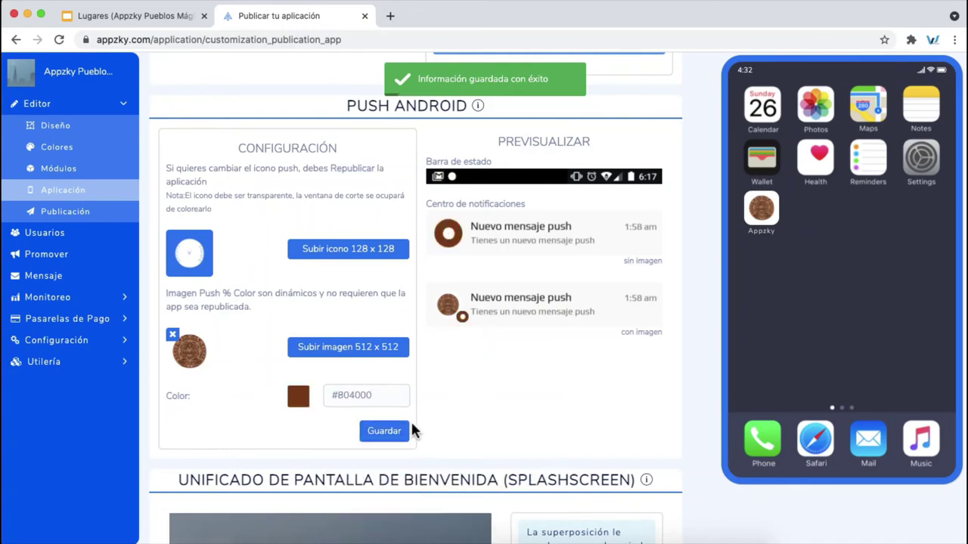
click(393, 440)
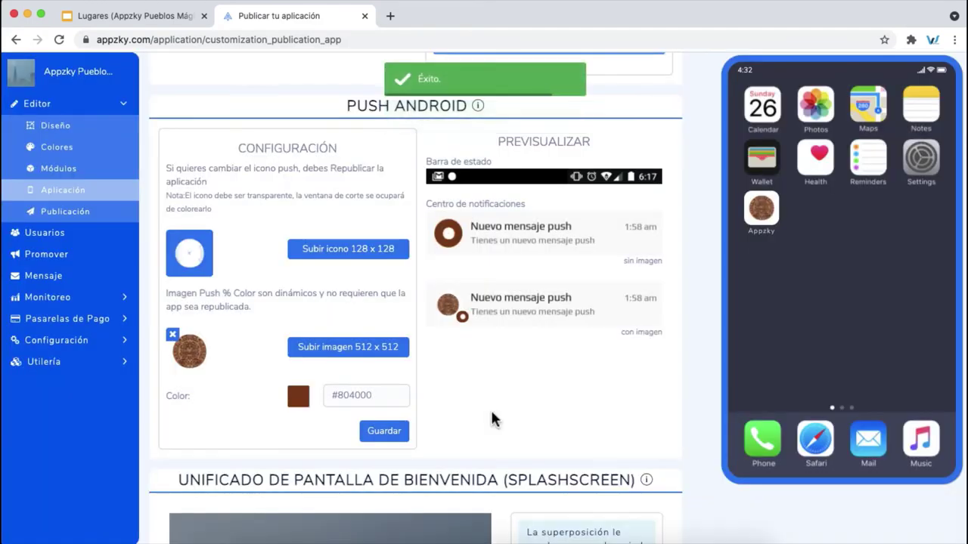
Upload fondo - app.jpg, the file named on the Aplicación slide, as the new splash screen image
scroll(490, 407, up, 5)
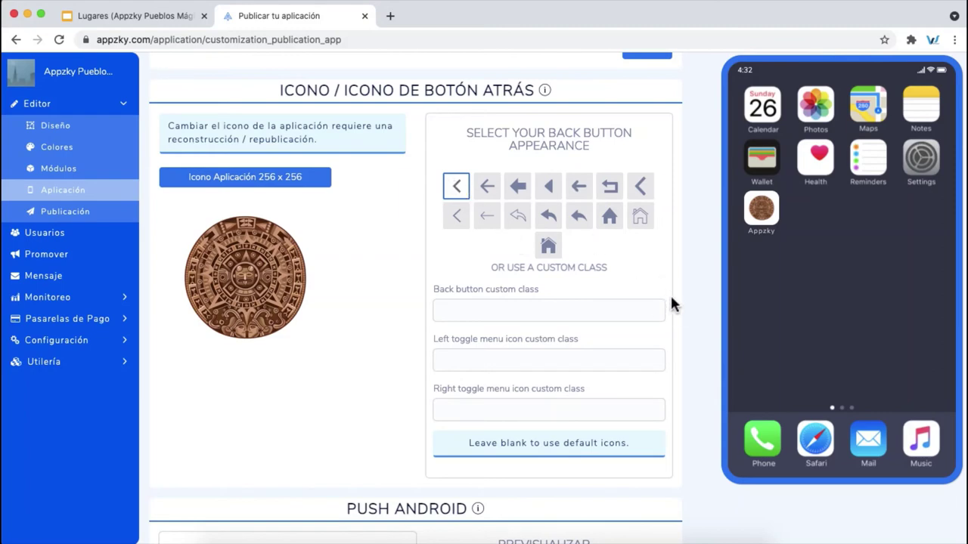
scroll(672, 303, down, 10)
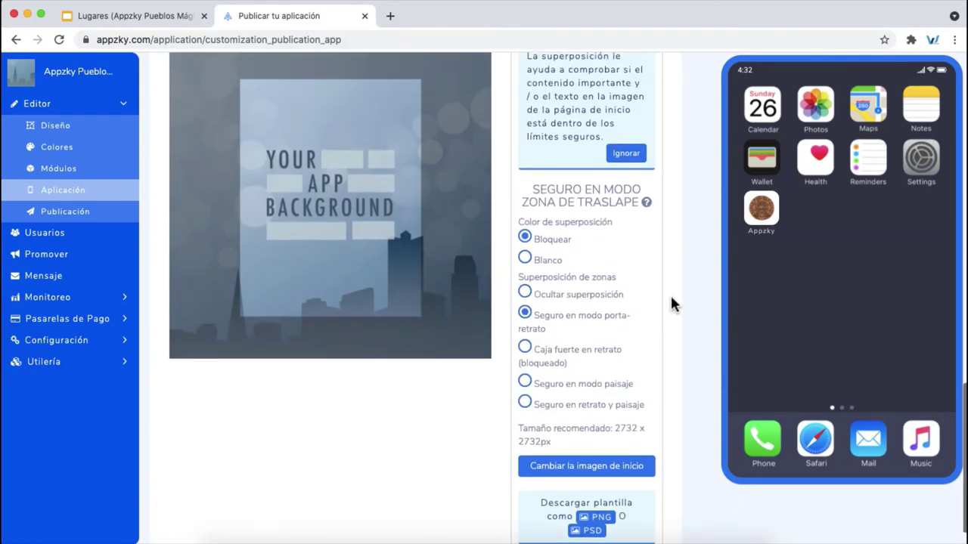
scroll(669, 303, up, 3)
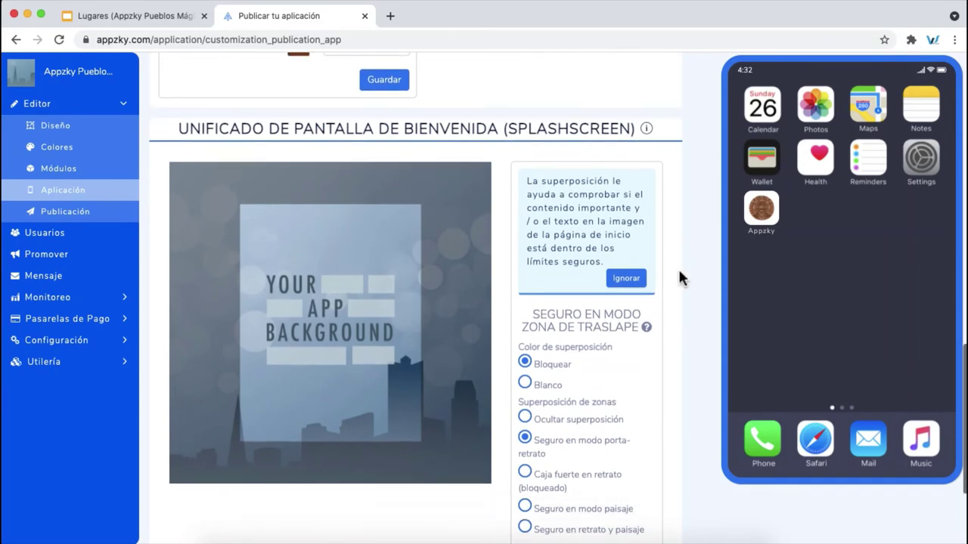
scroll(678, 274, down, 2)
scroll(337, 295, down, 1)
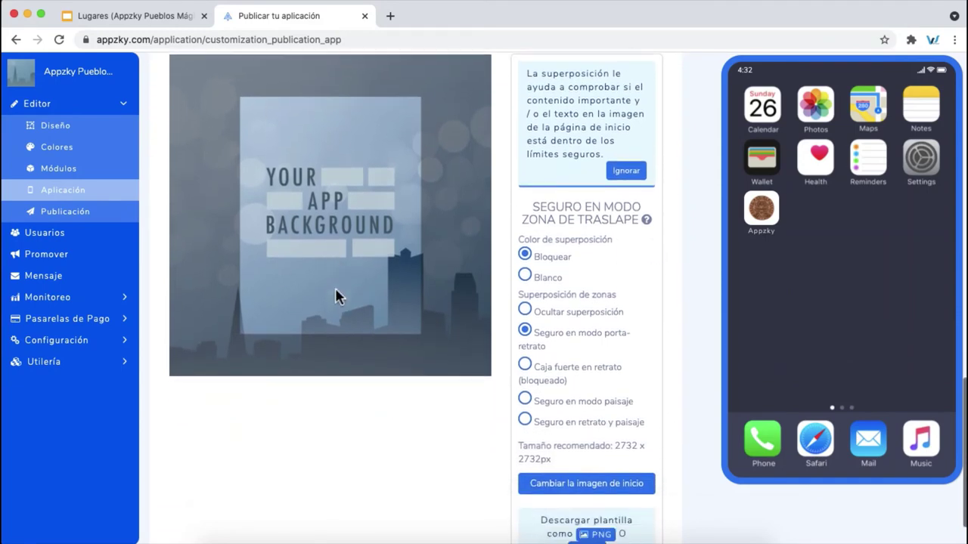
scroll(337, 295, down, 1)
click(160, 22)
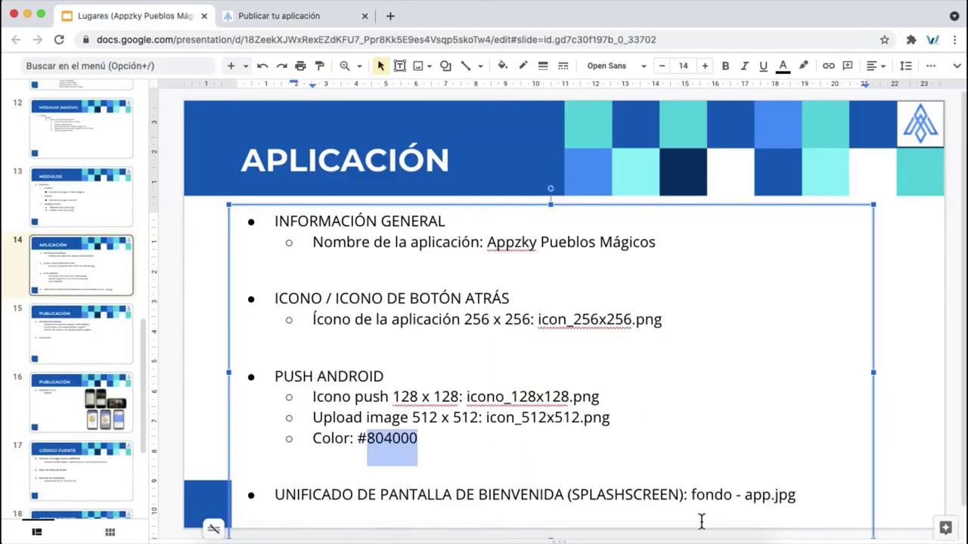
drag(690, 495, 795, 495)
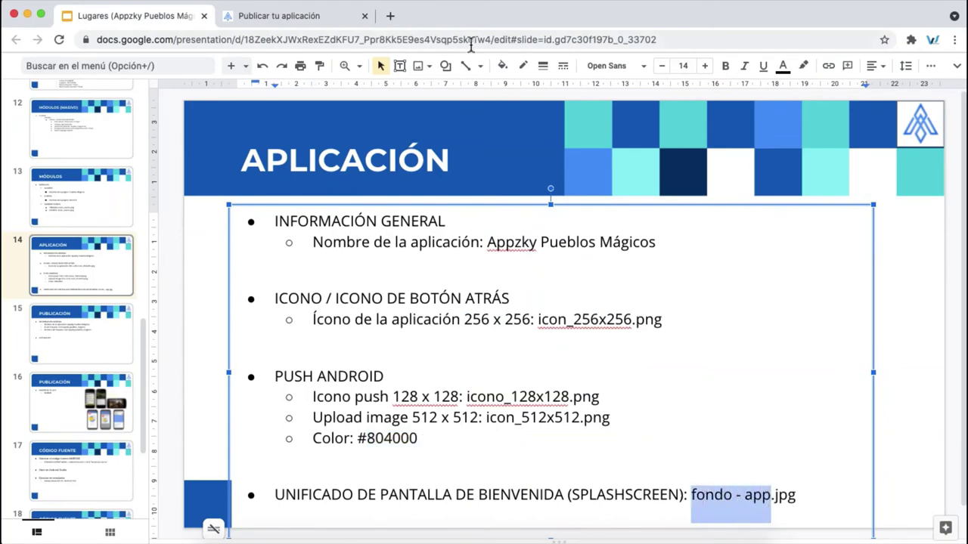
click(346, 18)
click(612, 446)
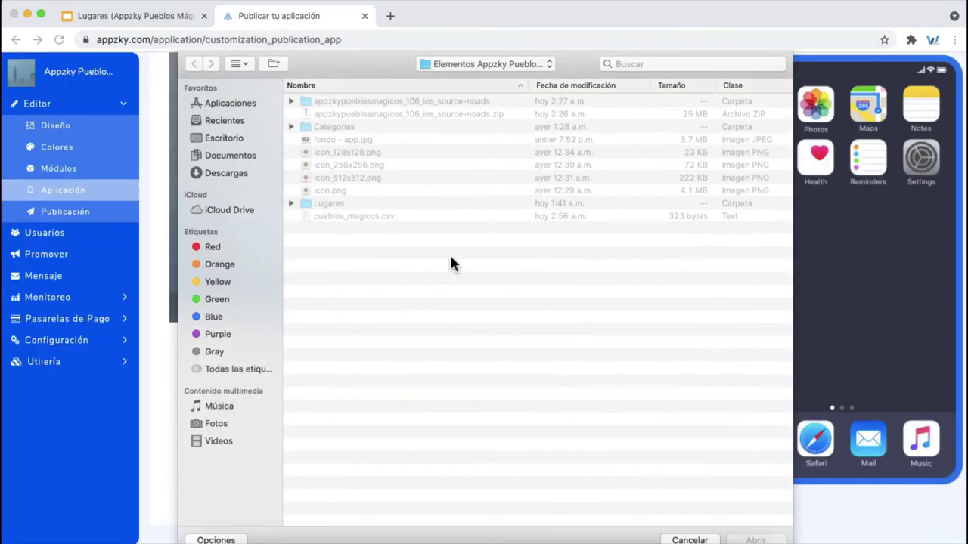
double_click(342, 140)
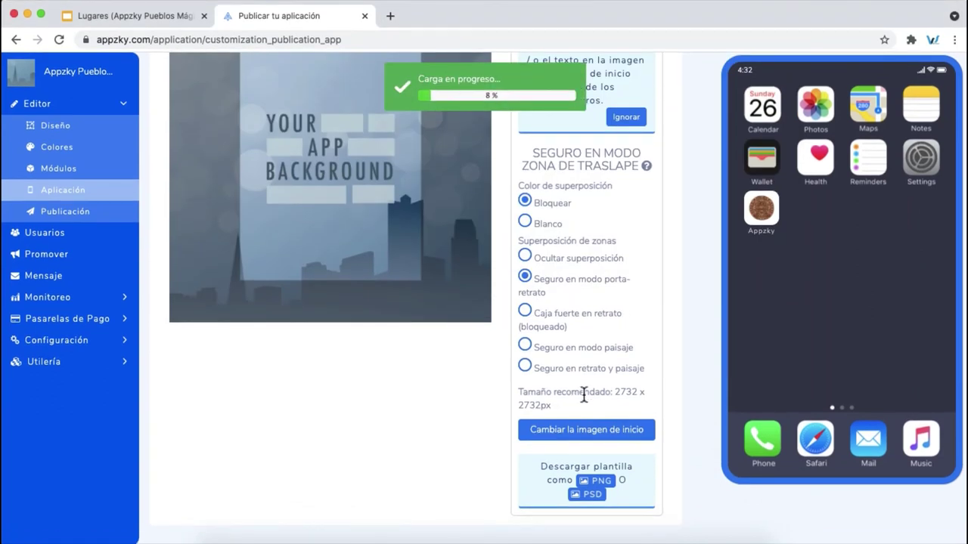
Crop the splash image to a square around the stone calendar, accept it and check the splash screen preview
click(616, 393)
drag(616, 392, 651, 408)
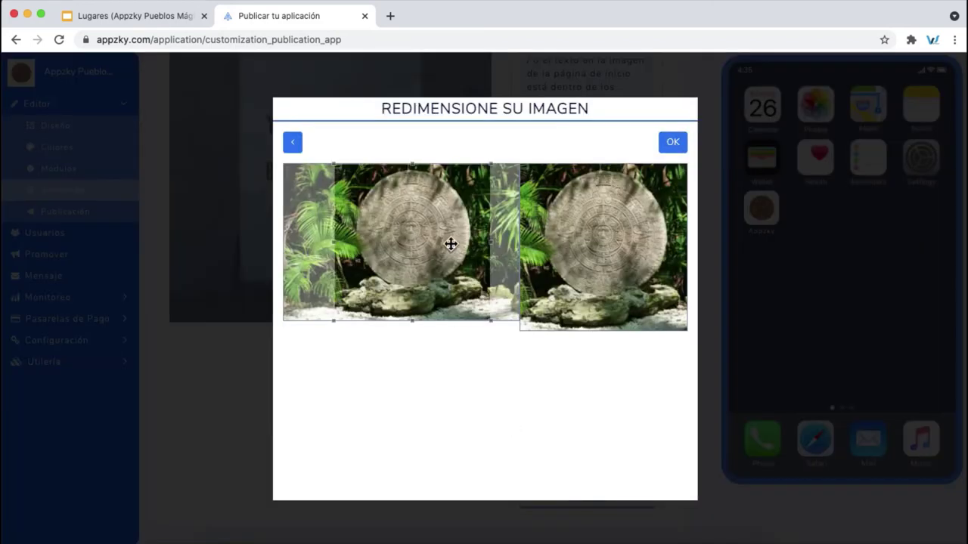
mouse_move(417, 237)
mouse_down()
mouse_move(378, 238)
mouse_move(418, 248)
mouse_up()
click(671, 143)
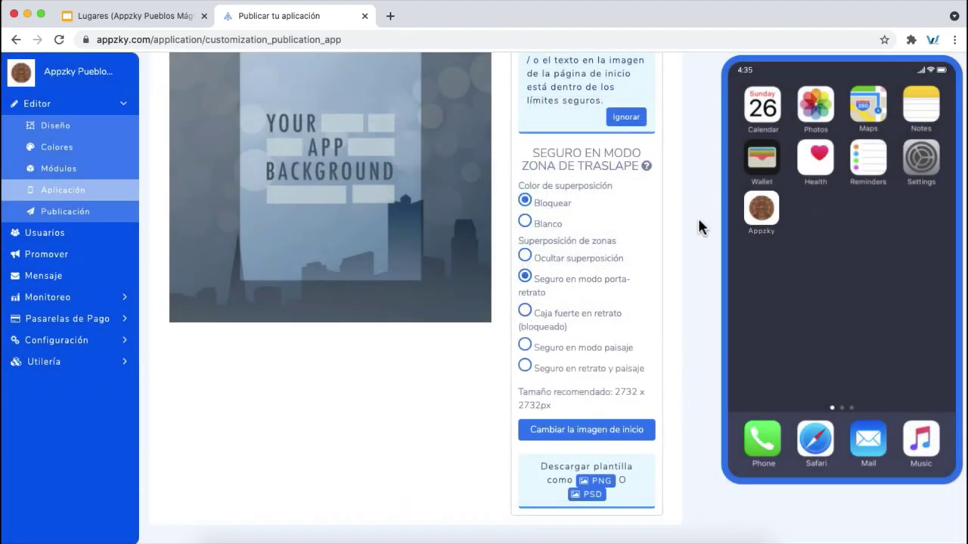
scroll(703, 241, up, 4)
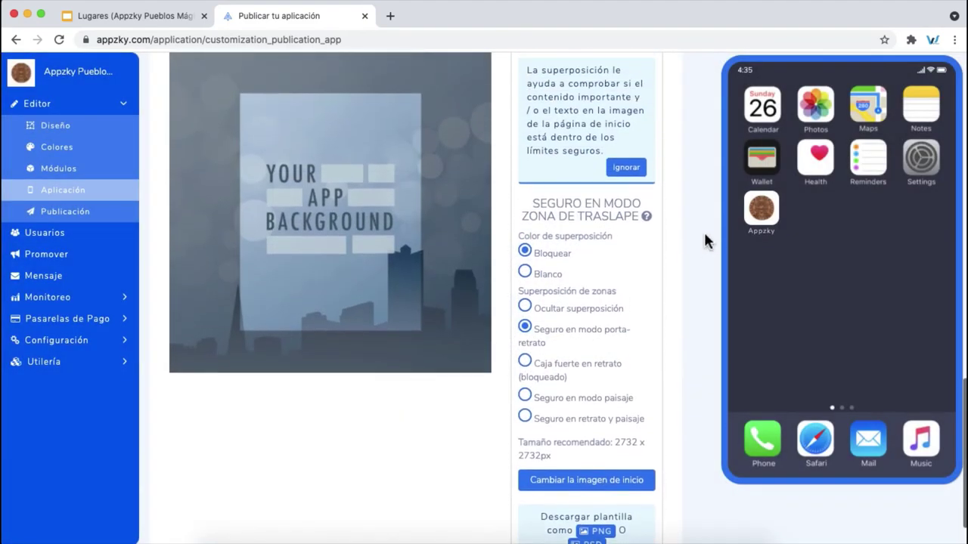
scroll(703, 240, up, 2)
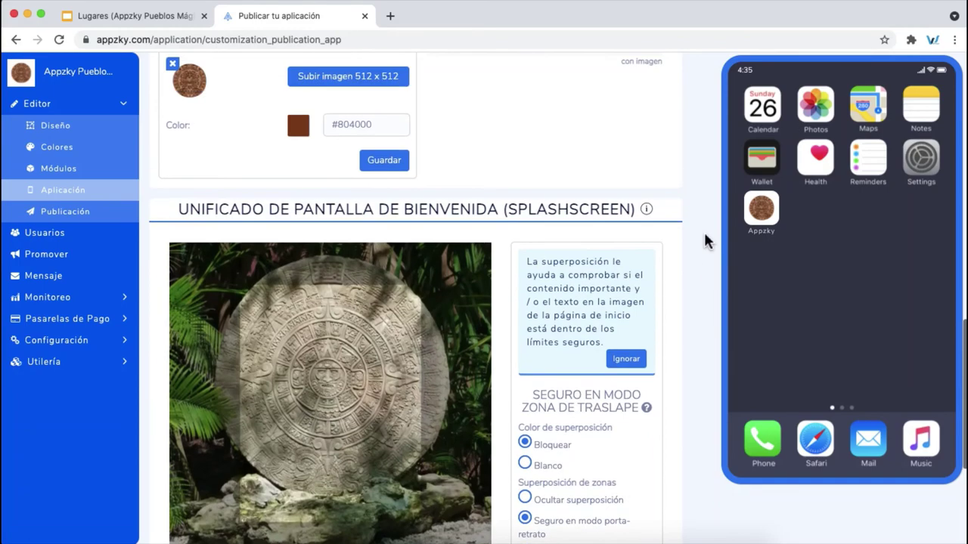
Review the general information and app activation items on the Publicación slide, and open the app's publication settings
scroll(703, 240, up, 10)
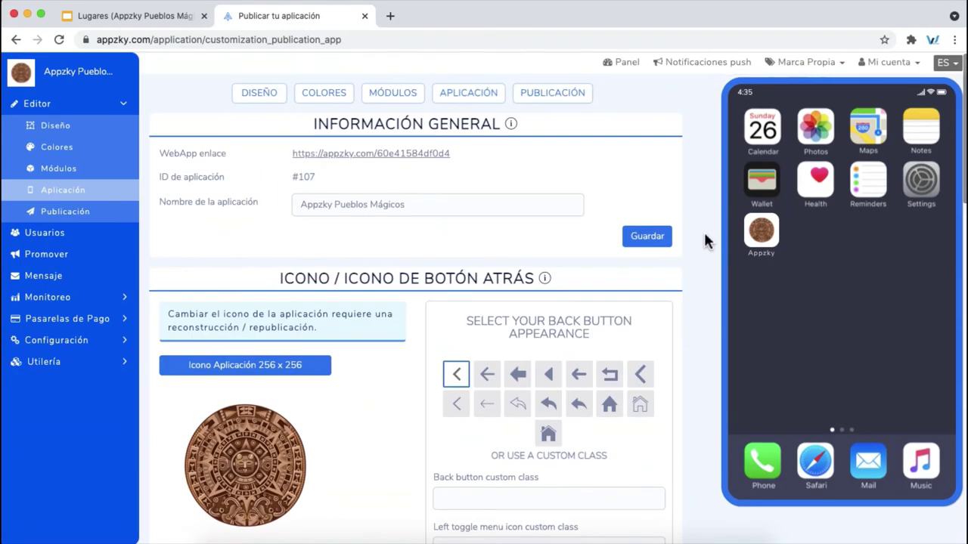
scroll(703, 240, down, 10)
scroll(703, 240, up, 10)
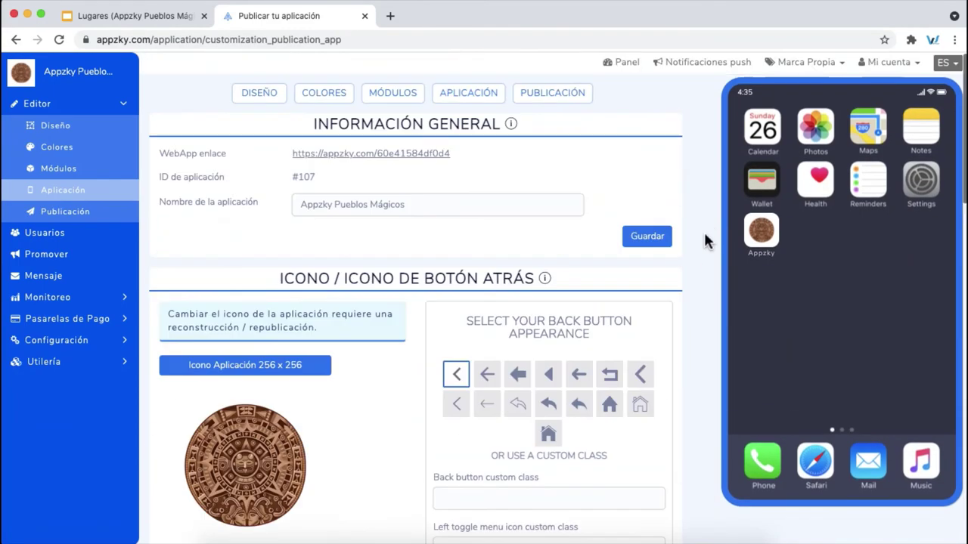
click(181, 23)
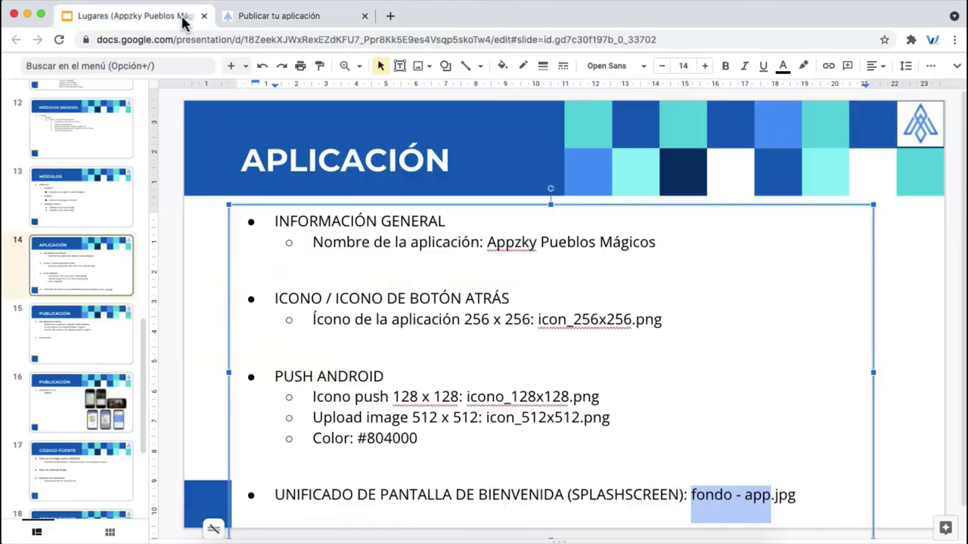
click(125, 333)
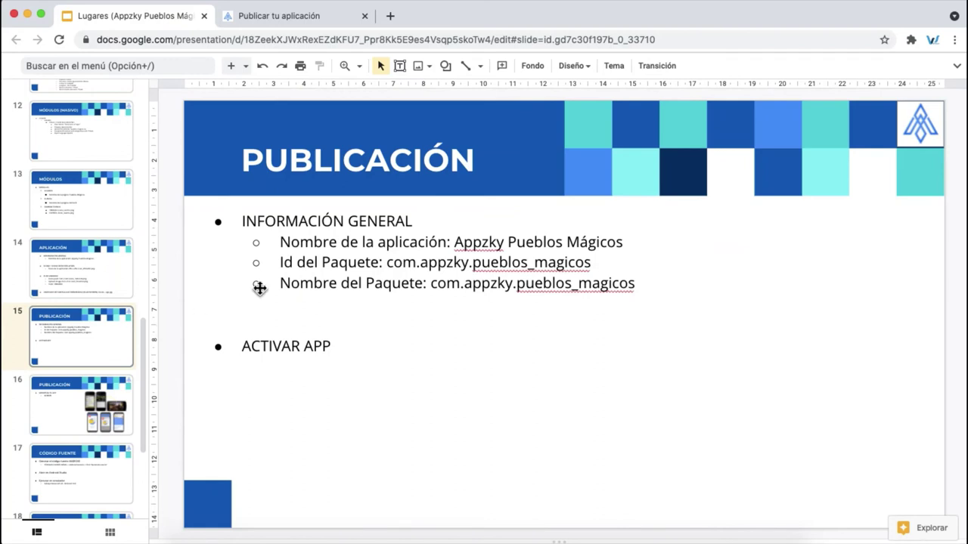
drag(283, 248, 413, 280)
drag(349, 350, 243, 346)
click(284, 19)
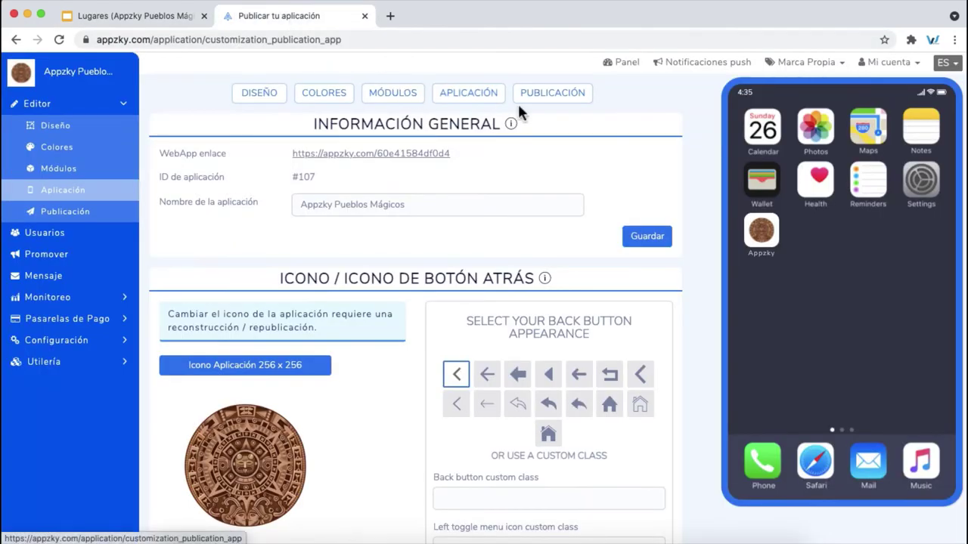
click(547, 109)
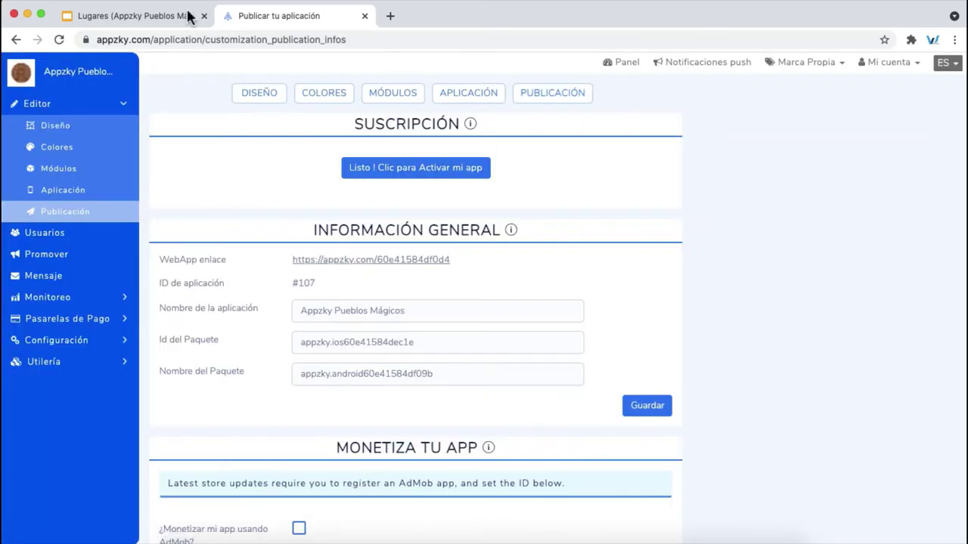
Copy Appzky Pueblos Mágicos from the Publicación slide into the application name of the publication settings
click(136, 15)
drag(488, 242, 574, 240)
key(ctrl+c)
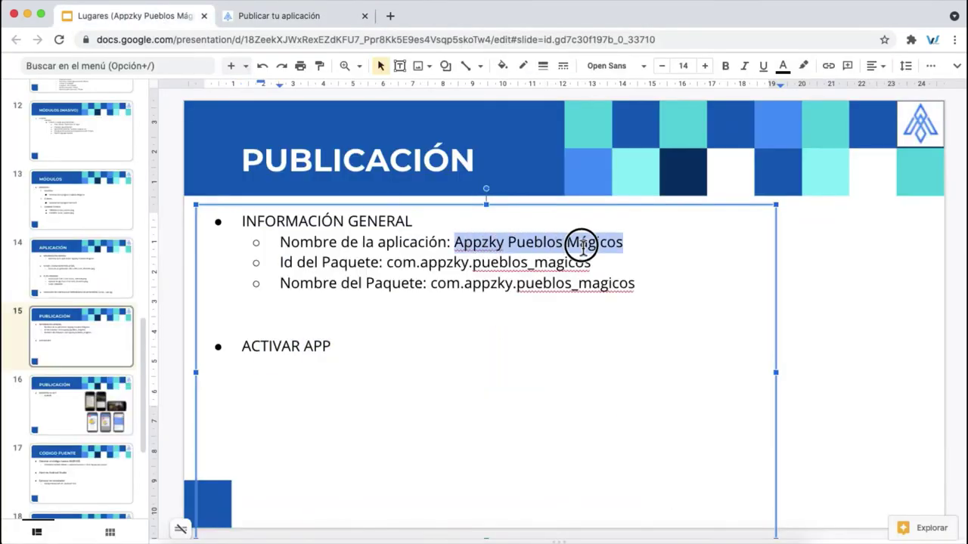
key(ctrl+Tab)
triple_click(430, 311)
key(ctrl+v)
Set the Id del Paquete to com.appzky.pueblos_magicos, copied from the Publicación slide
key(ctrl+shift+Tab)
drag(387, 262, 538, 265)
key(cmd+c)
key(ctrl+Tab)
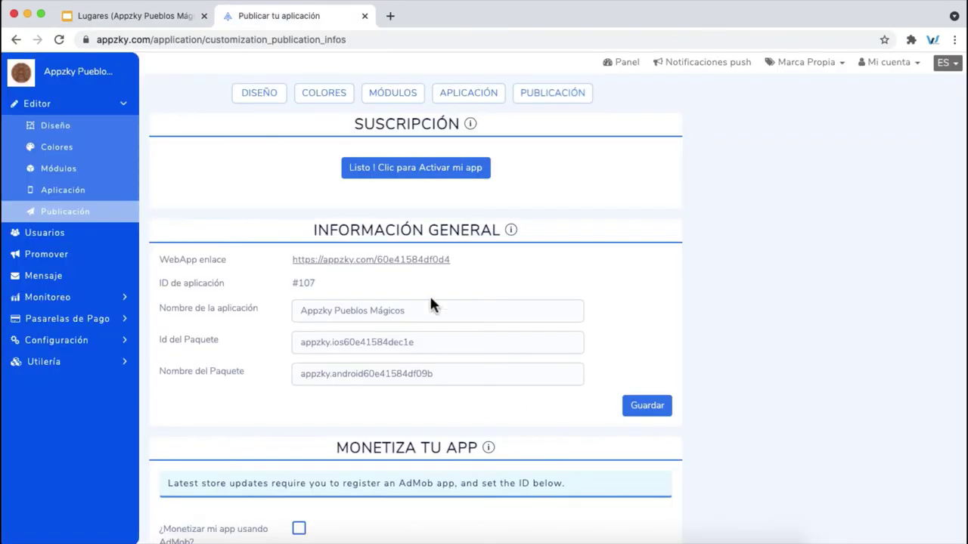
drag(302, 344, 390, 349)
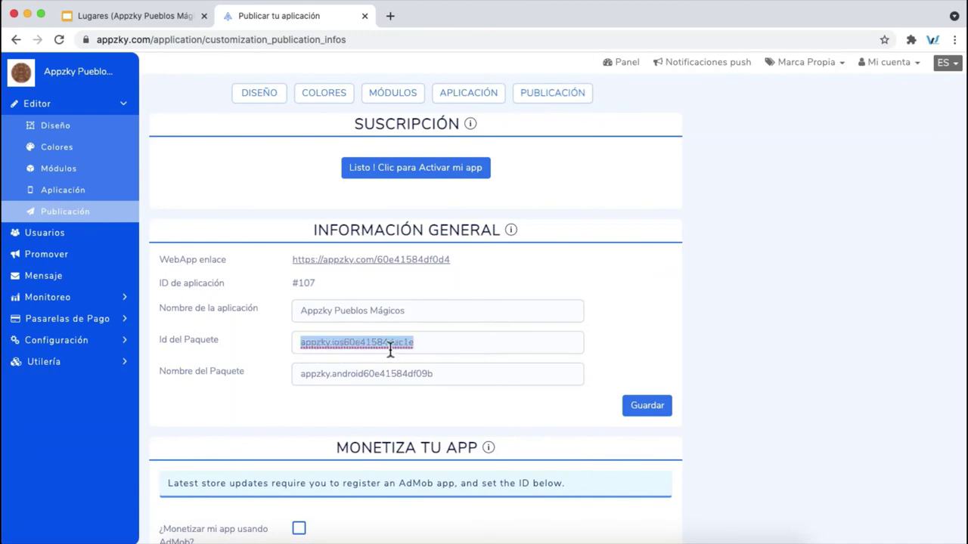
key(cmd+v)
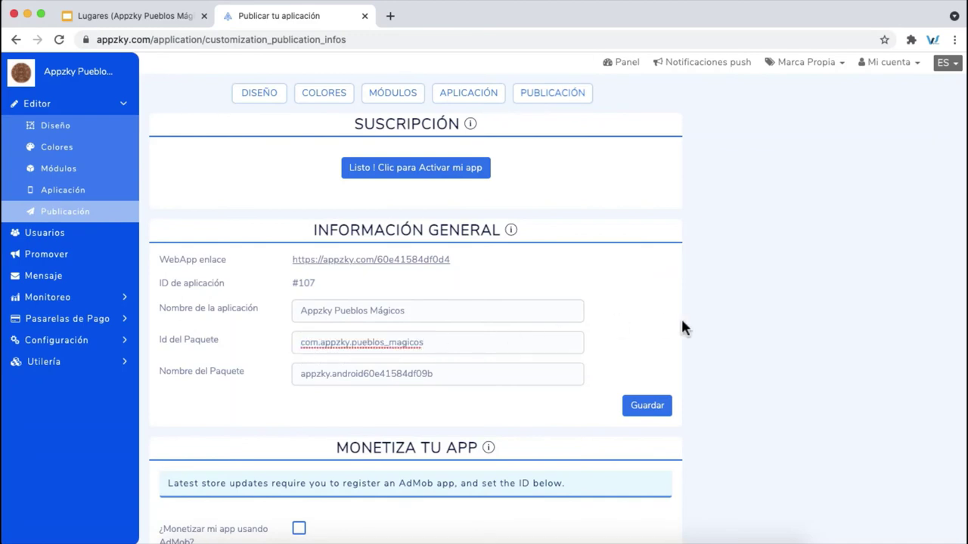
Set the Nombre del Paquete to com.appzky.pueblos_magicos from the slide and try to save the general information
scroll(690, 325, down, 1)
key(ctrl+Tab)
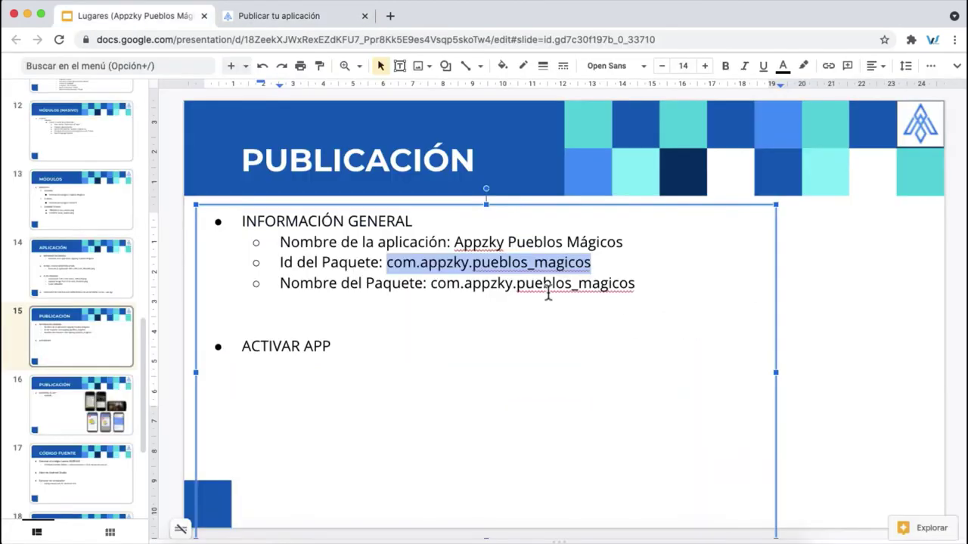
drag(448, 290, 607, 282)
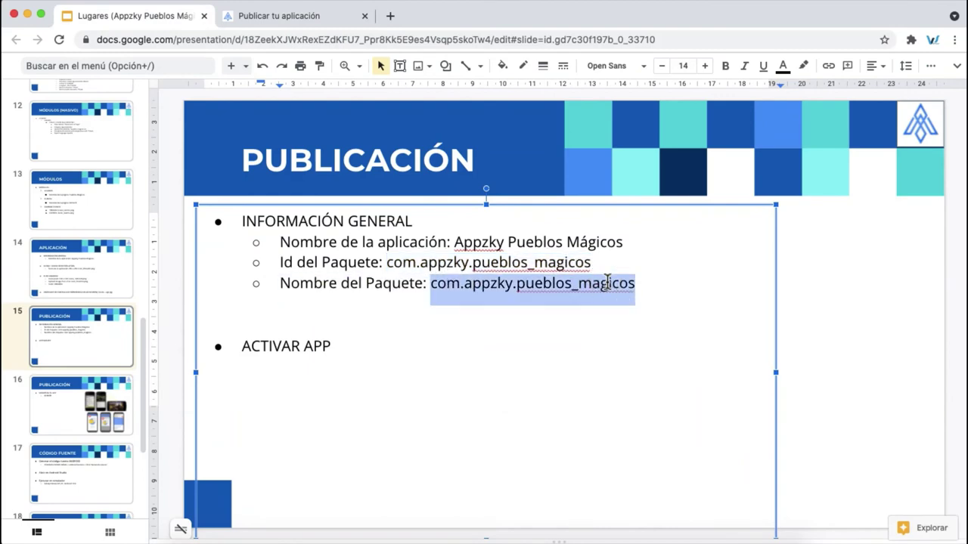
key(cmd+c)
key(ctrl+Tab)
triple_click(479, 353)
key(cmd+v)
click(647, 376)
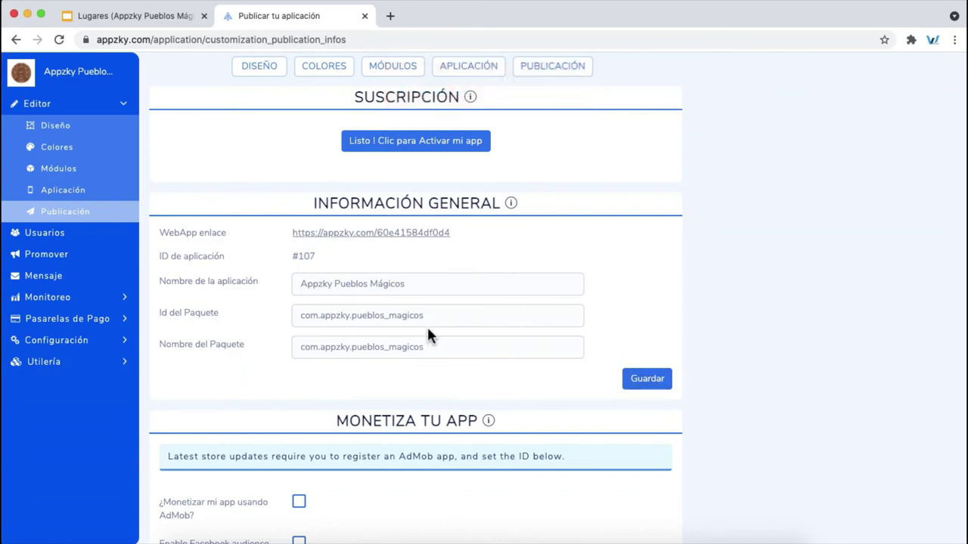
click(659, 387)
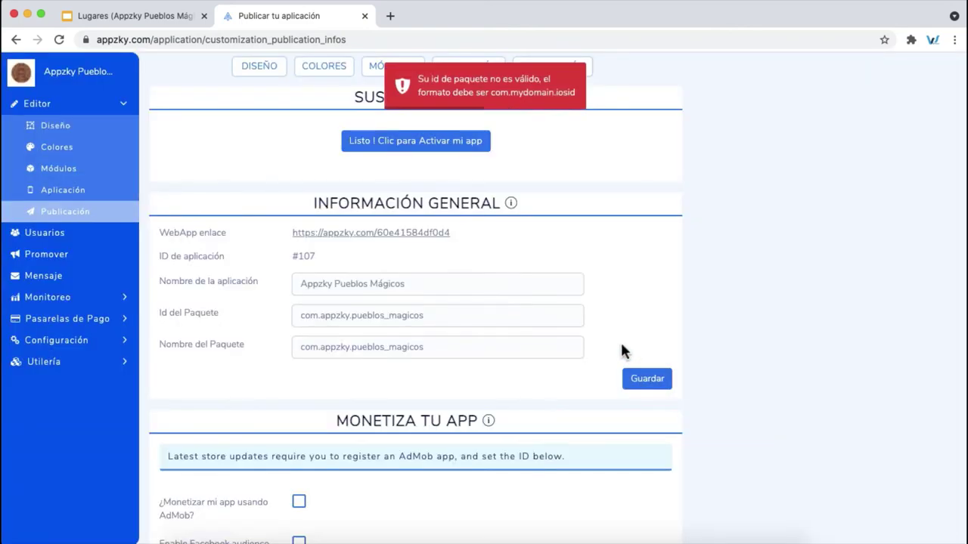
Correct the Id del Paquete to com.appzky.iospueblosmagicos, without the underscore, and save the general information
click(354, 317)
text(ios)
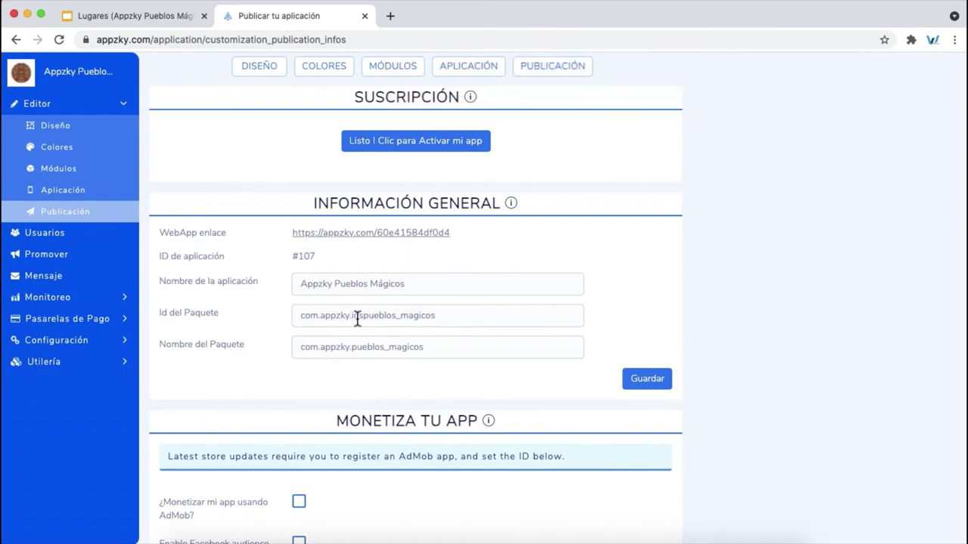
click(646, 381)
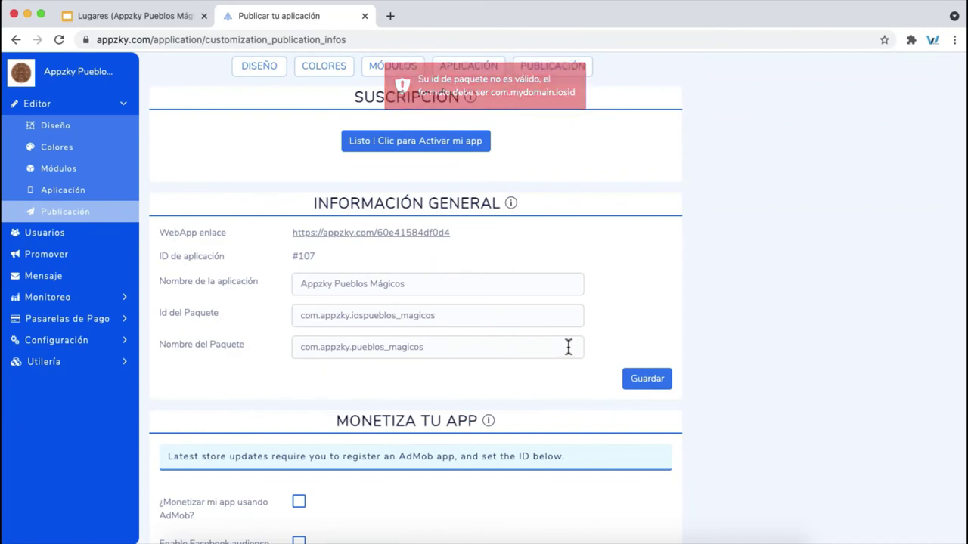
click(424, 318)
key(BackSpace)
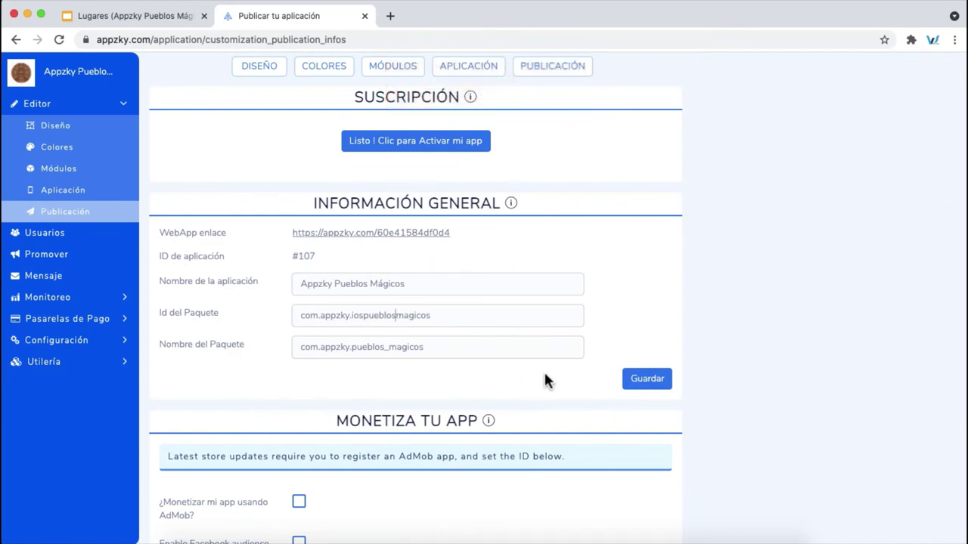
click(650, 381)
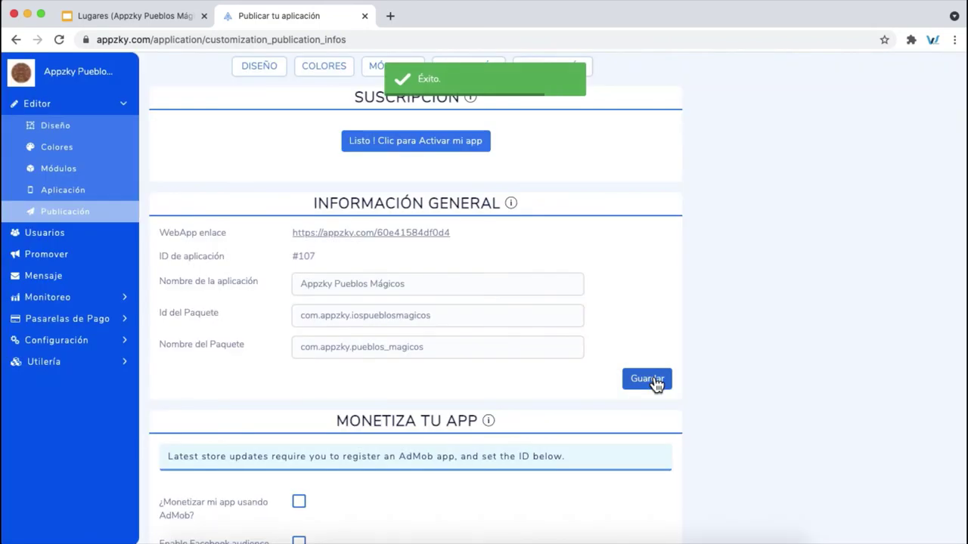
Copy com.appzky.iospueblosmagicos from the publication settings over the Id del Paquete value on the Publicación slide
triple_click(432, 309)
click(158, 18)
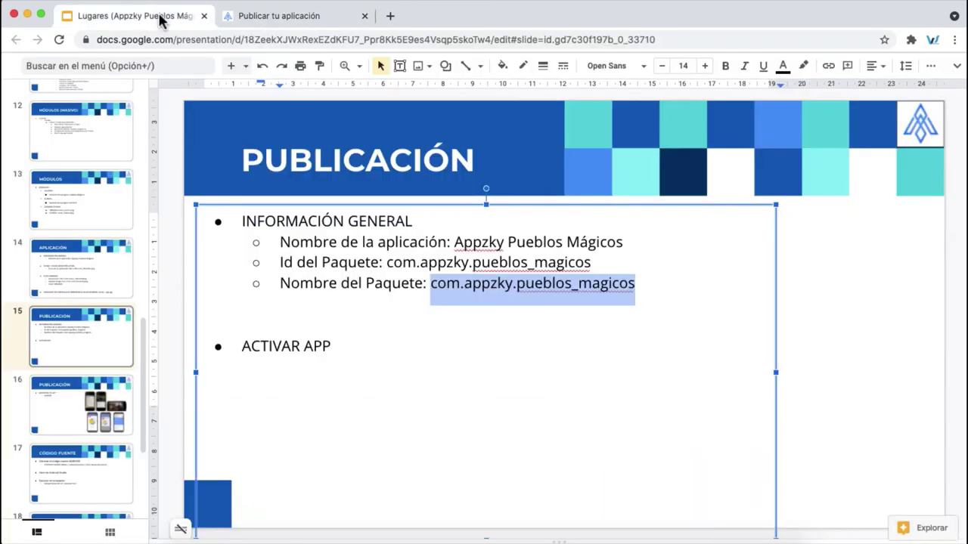
drag(418, 264, 508, 267)
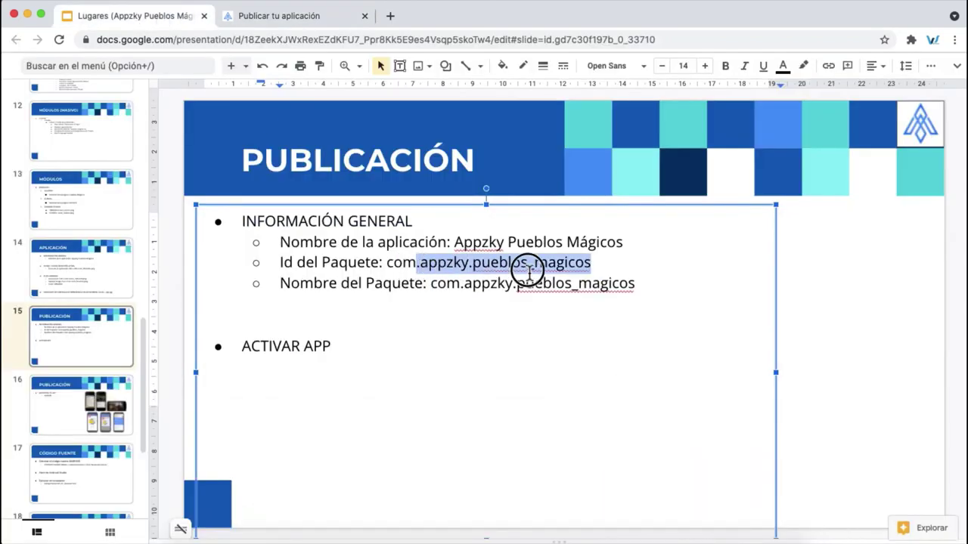
key(super+v)
double_click(406, 263)
key(super+v)
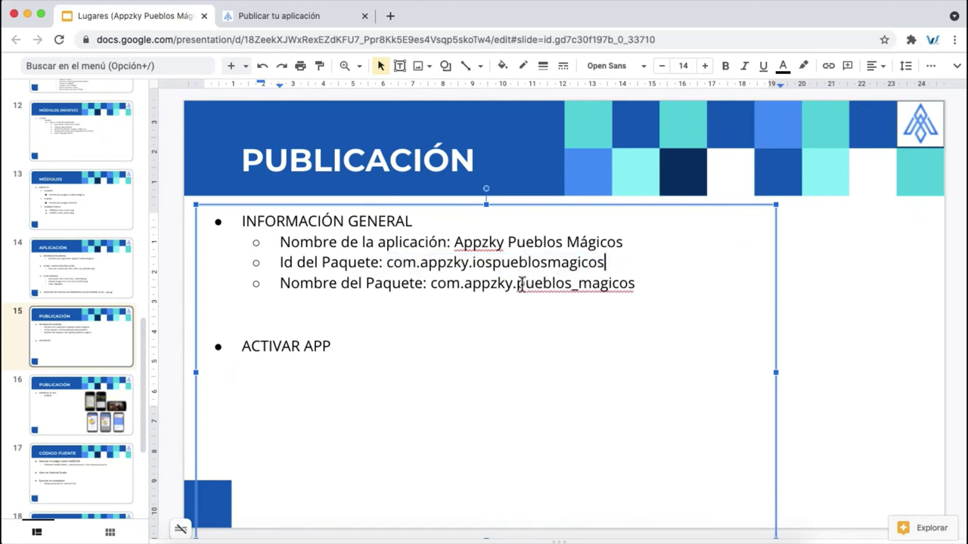
Change the Nombre del Paquete on the slide to com.appzky.androidpueblosmagicos, reusing the package ID's ending and replacing ios with android
double_click(501, 262)
key(super+c)
double_click(521, 283)
key(super+v)
click(518, 284)
key(shift+Right)
key(shift+Right)
key(shift+Right)
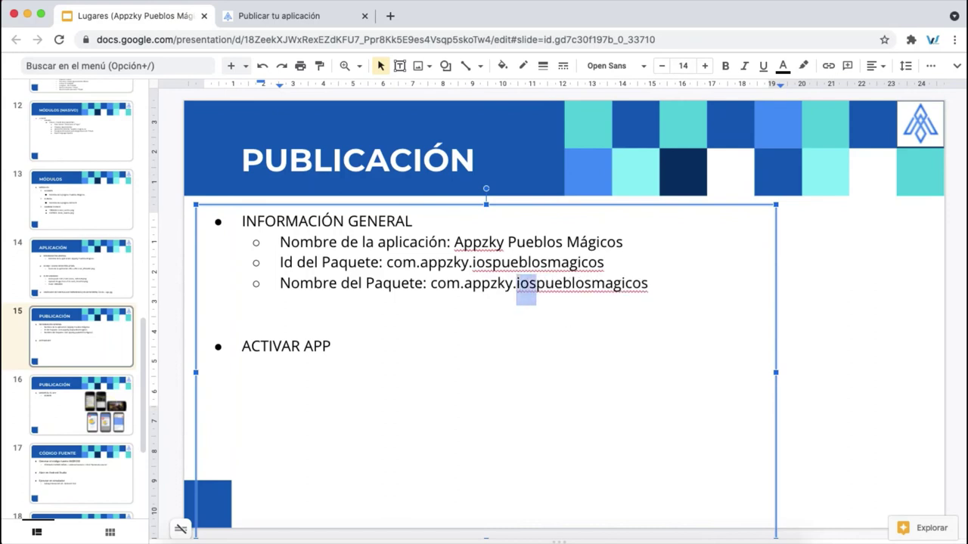
text(android)
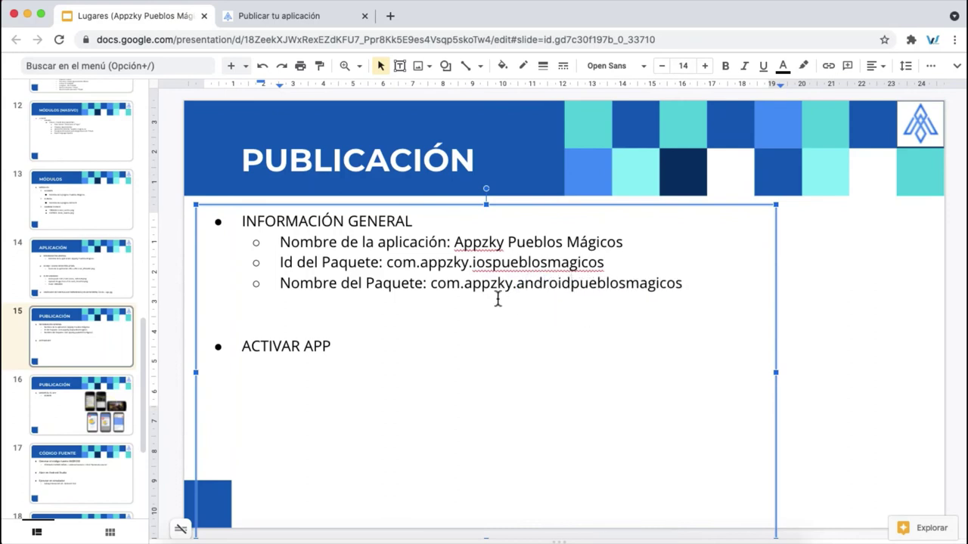
Copy com.appzky.androidpueblosmagicos from the slide into the Nombre del Paquete of the publication settings and save
drag(447, 288, 598, 282)
key(super+c)
key(ctrl+Tab)
click(431, 350)
triple_click(430, 350)
key(super+v)
click(641, 378)
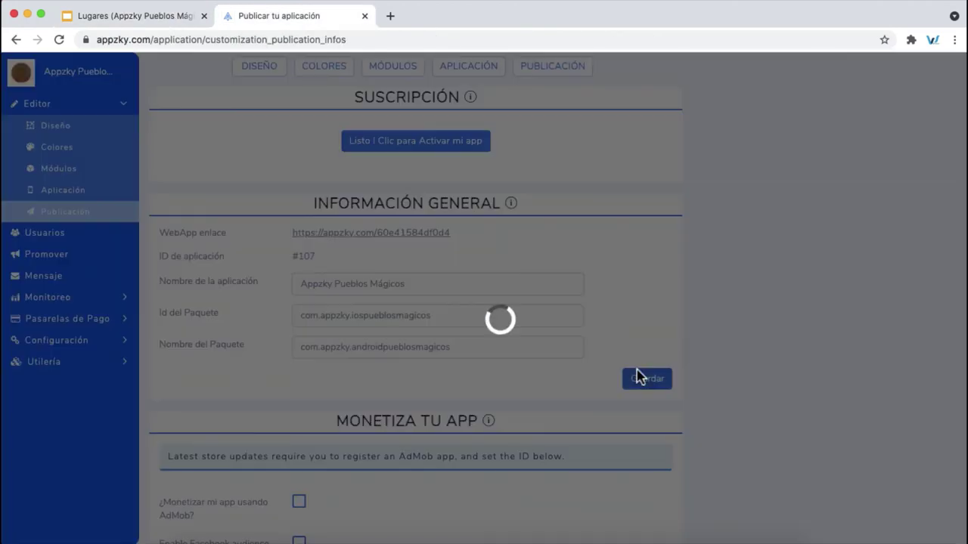
Activate the app under the existing 10 Apps, Apphive white-label subscription, and reopen Appzky Pueblos Mágicos from the application list
scroll(631, 327, down, 1)
scroll(632, 326, up, 2)
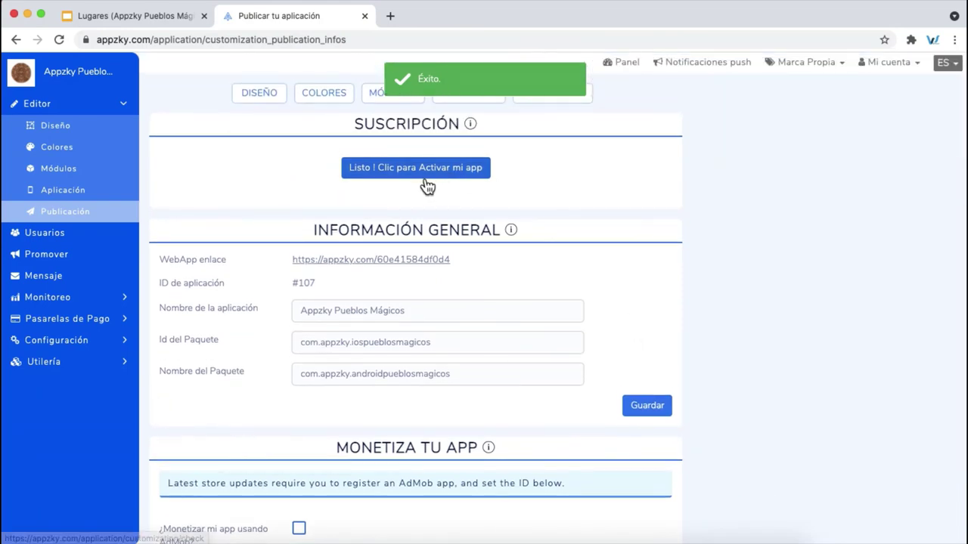
click(414, 183)
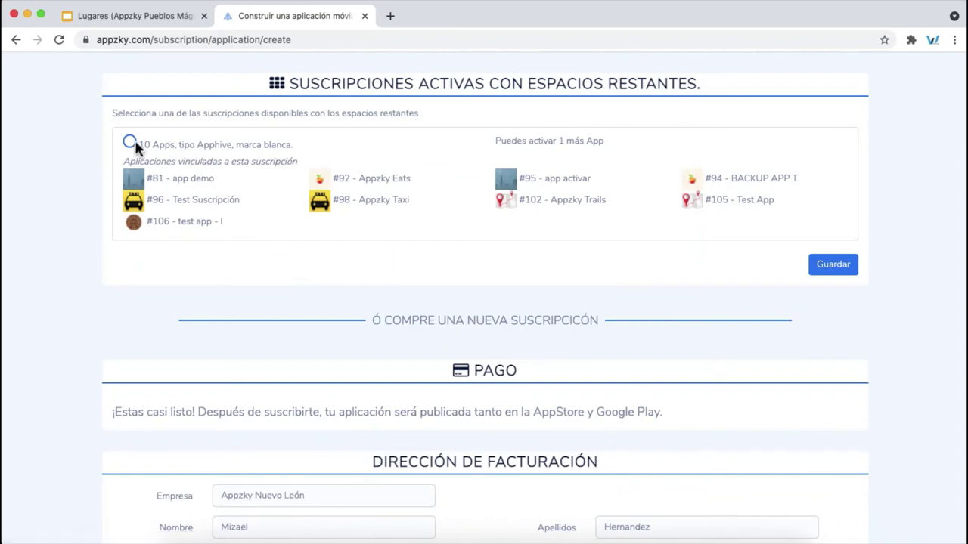
scroll(85, 232, down, 6)
scroll(85, 232, up, 6)
scroll(85, 233, down, 6)
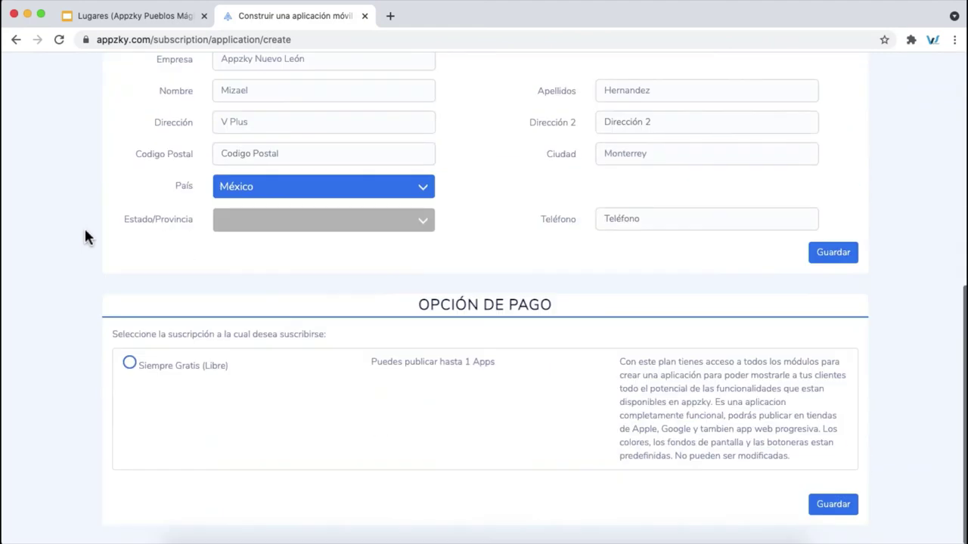
scroll(84, 226, up, 6)
click(850, 266)
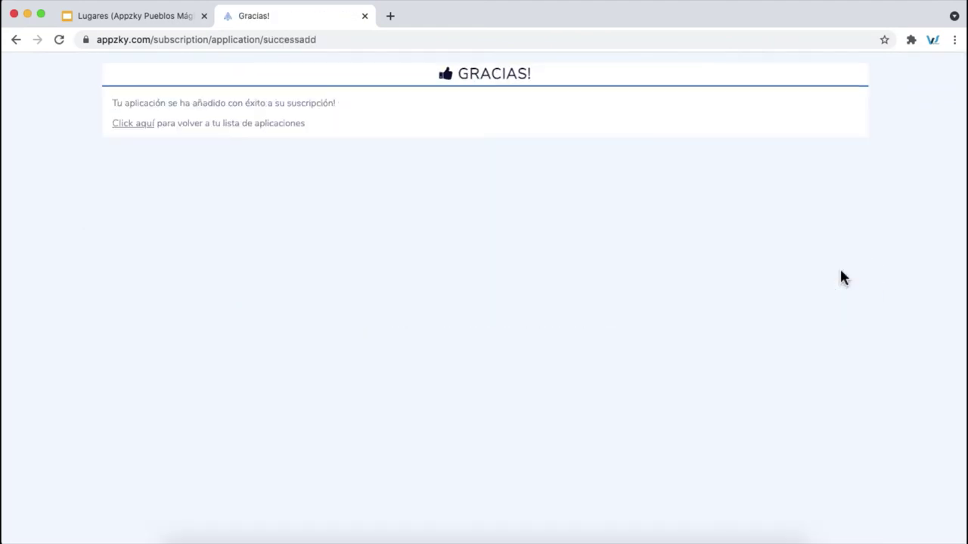
click(144, 125)
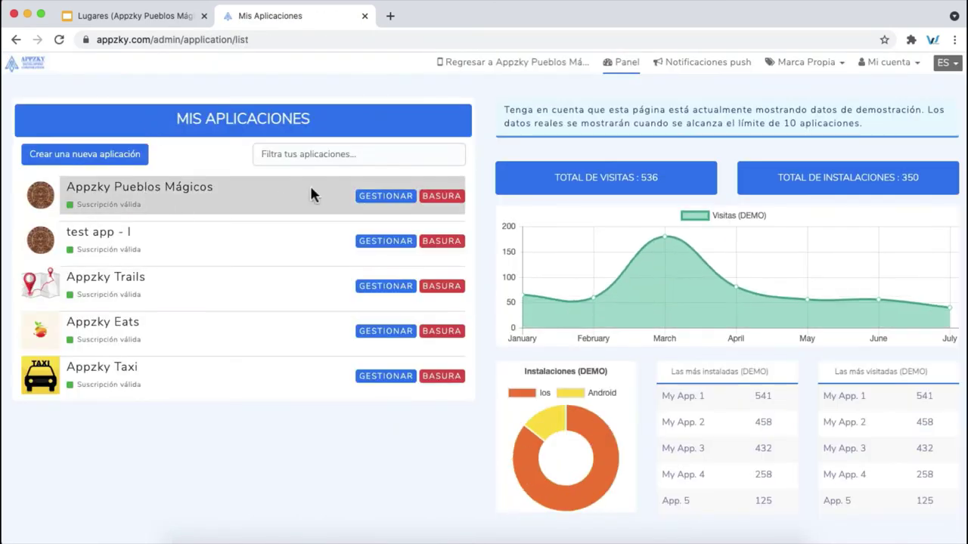
click(382, 195)
Review the AdMob monetization slide with its ad format examples and the app's Monetiza tu App settings
click(181, 15)
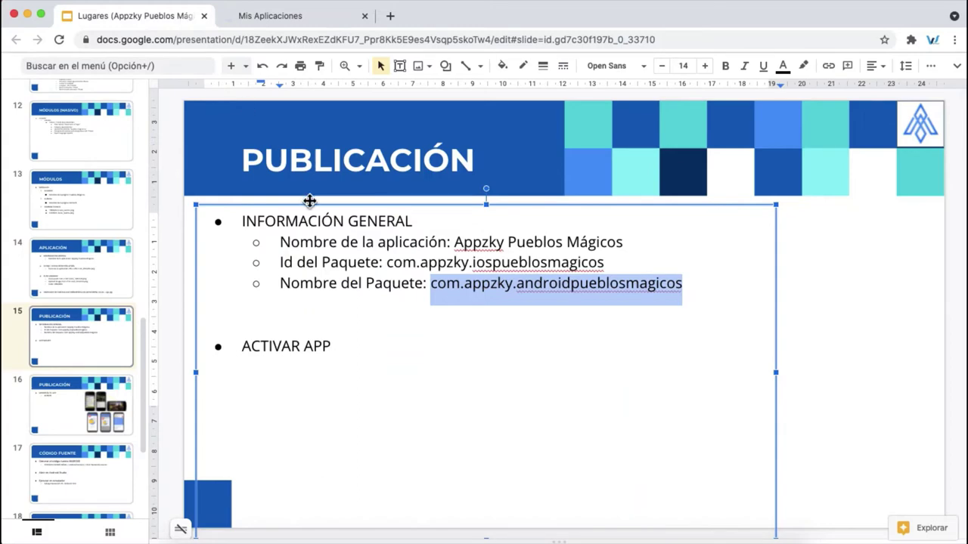
scroll(187, 280, down, 2)
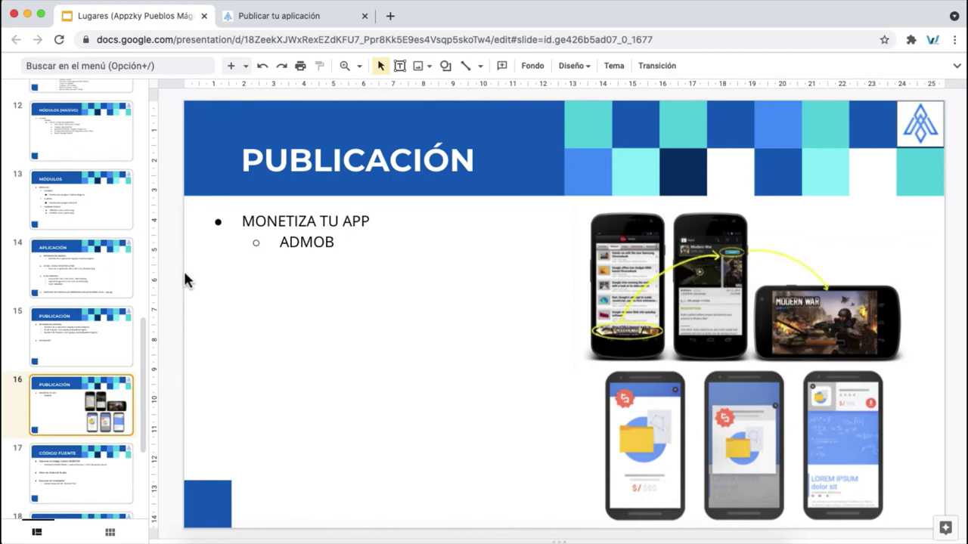
double_click(304, 243)
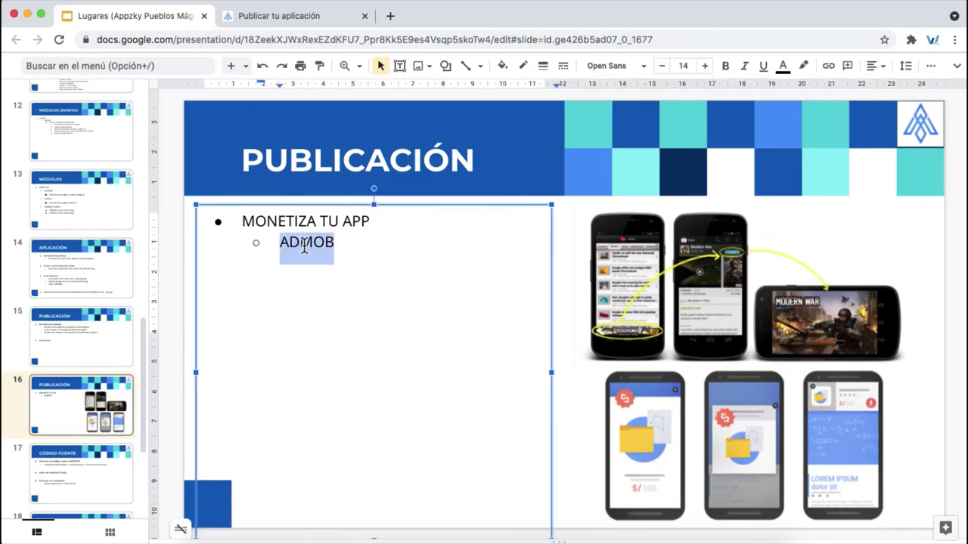
click(307, 18)
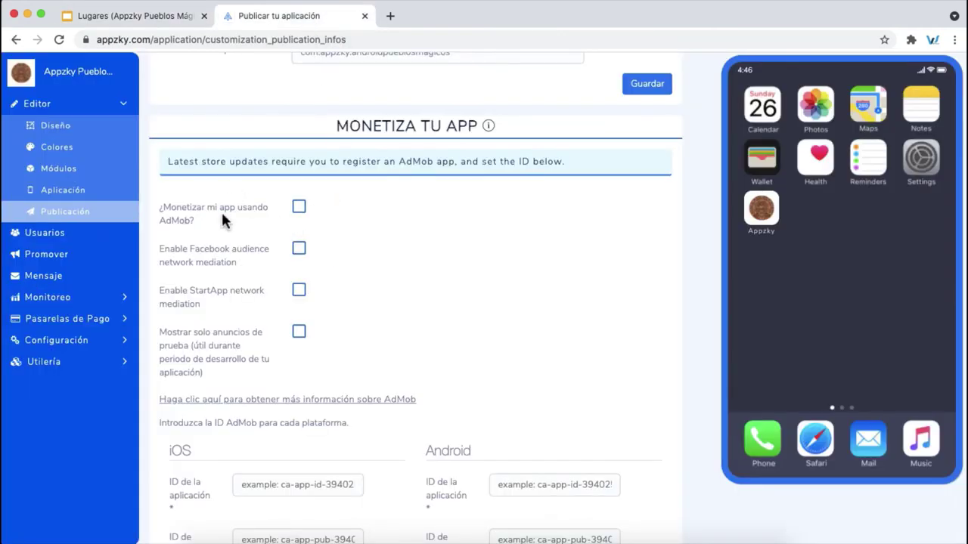
click(142, 20)
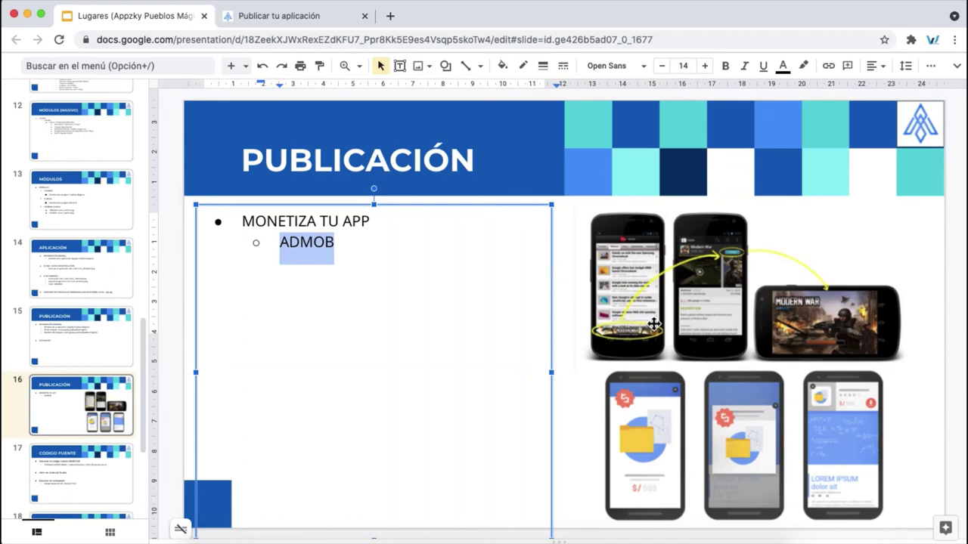
click(942, 291)
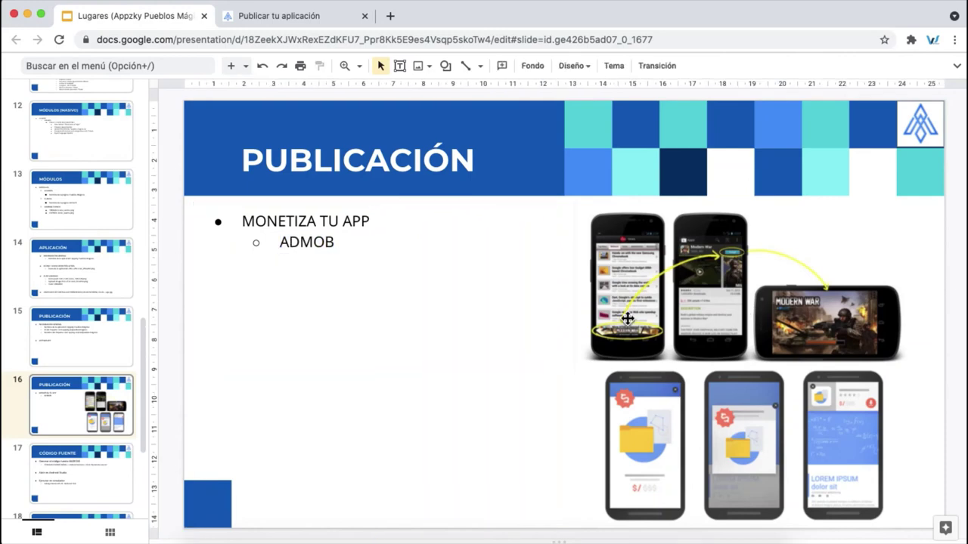